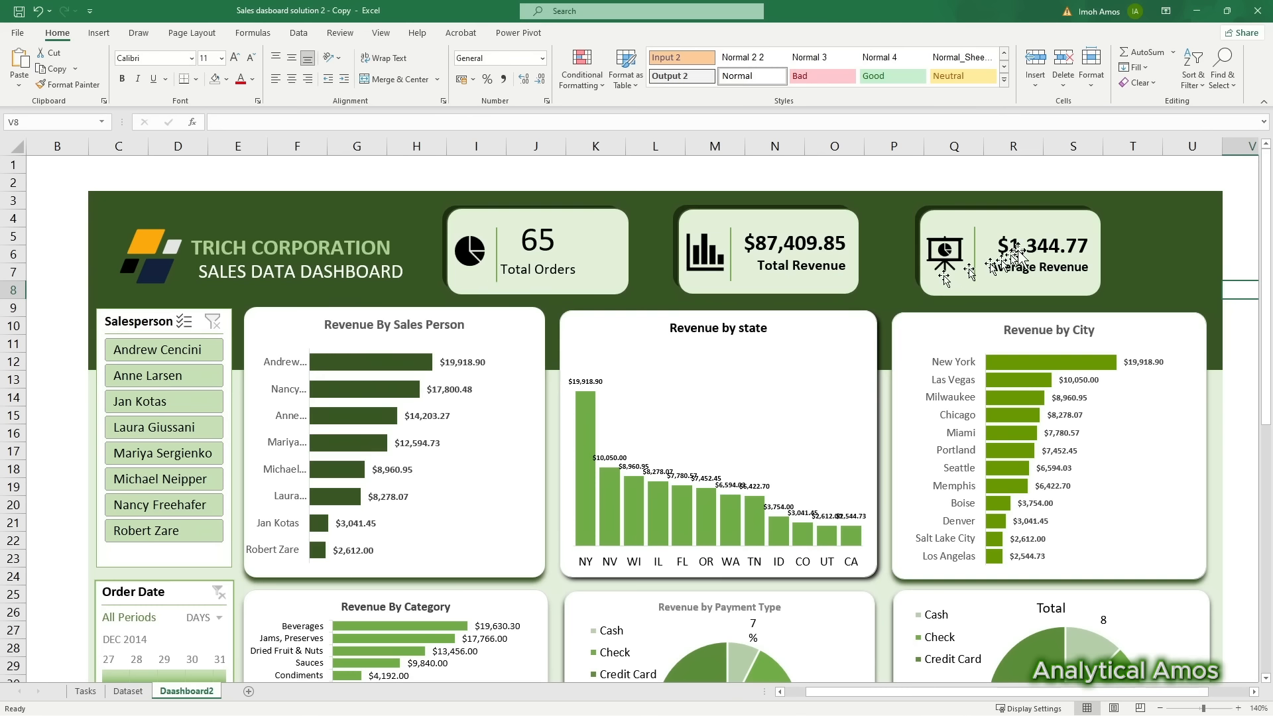
Step: Preview the dashboard filtered by each of the first three salespeople in turn, and clear the Salesperson filter
left_click(178, 351)
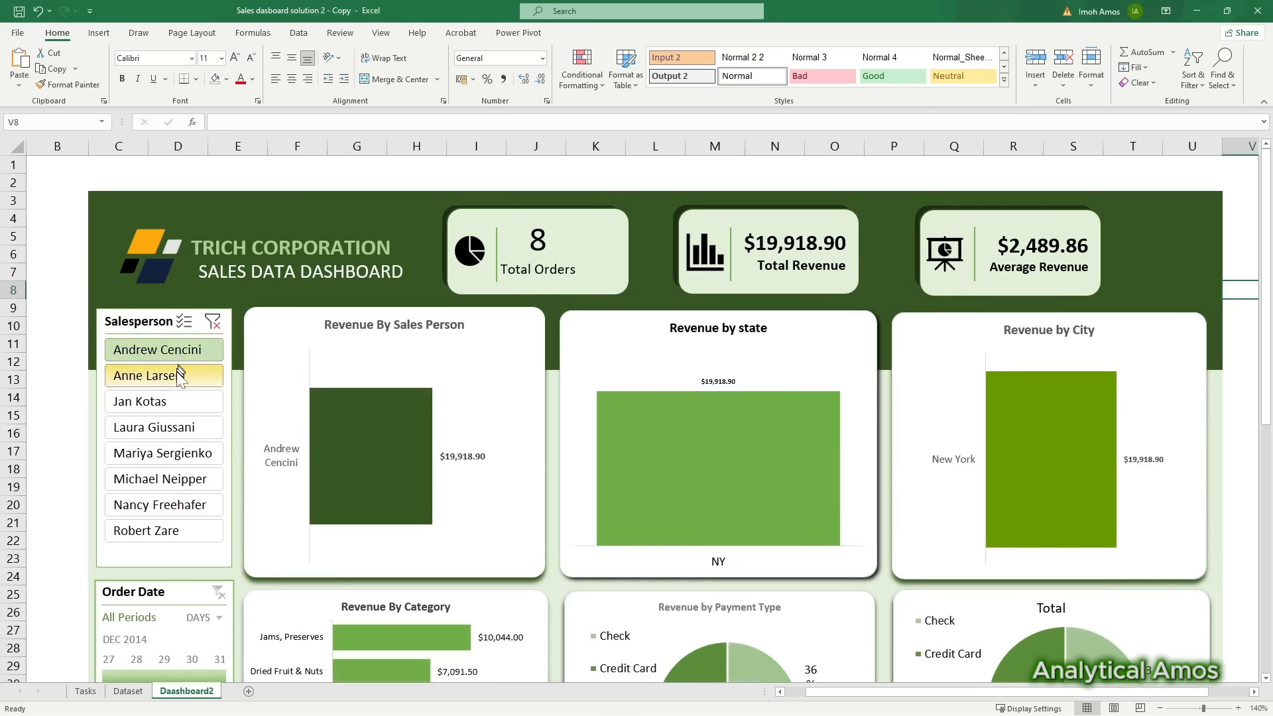
left_click(176, 373)
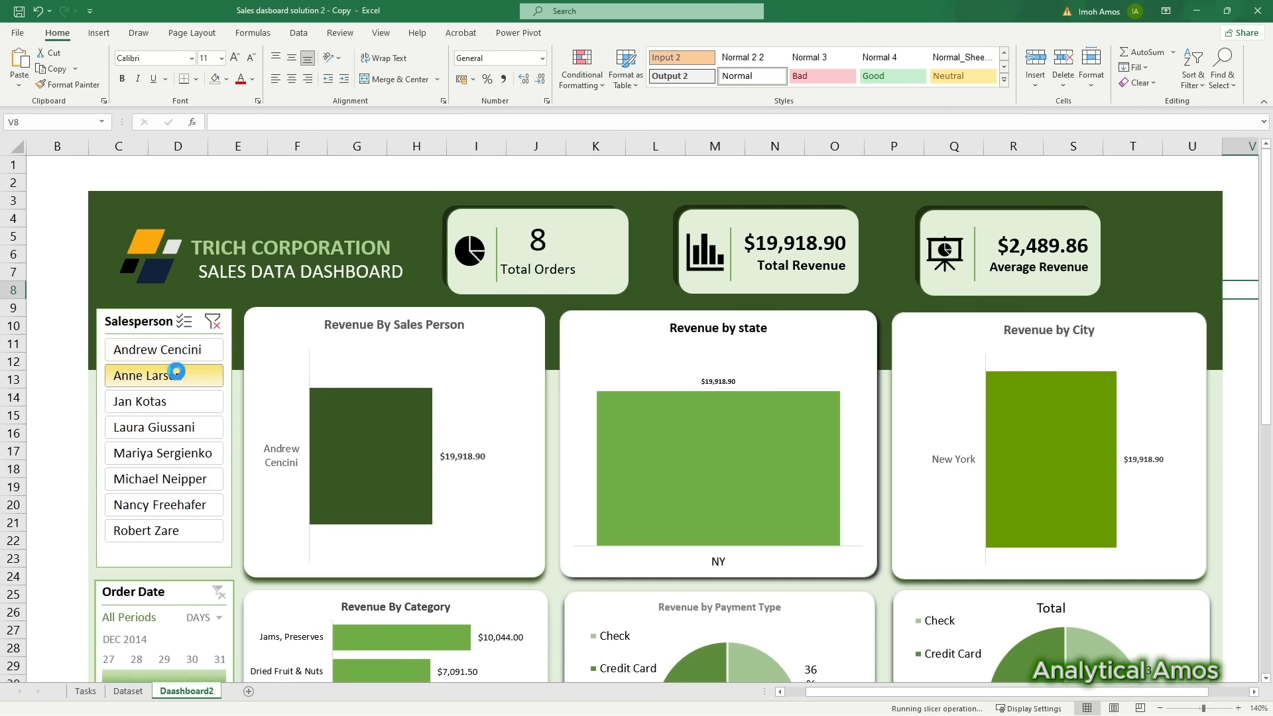
left_click(182, 404)
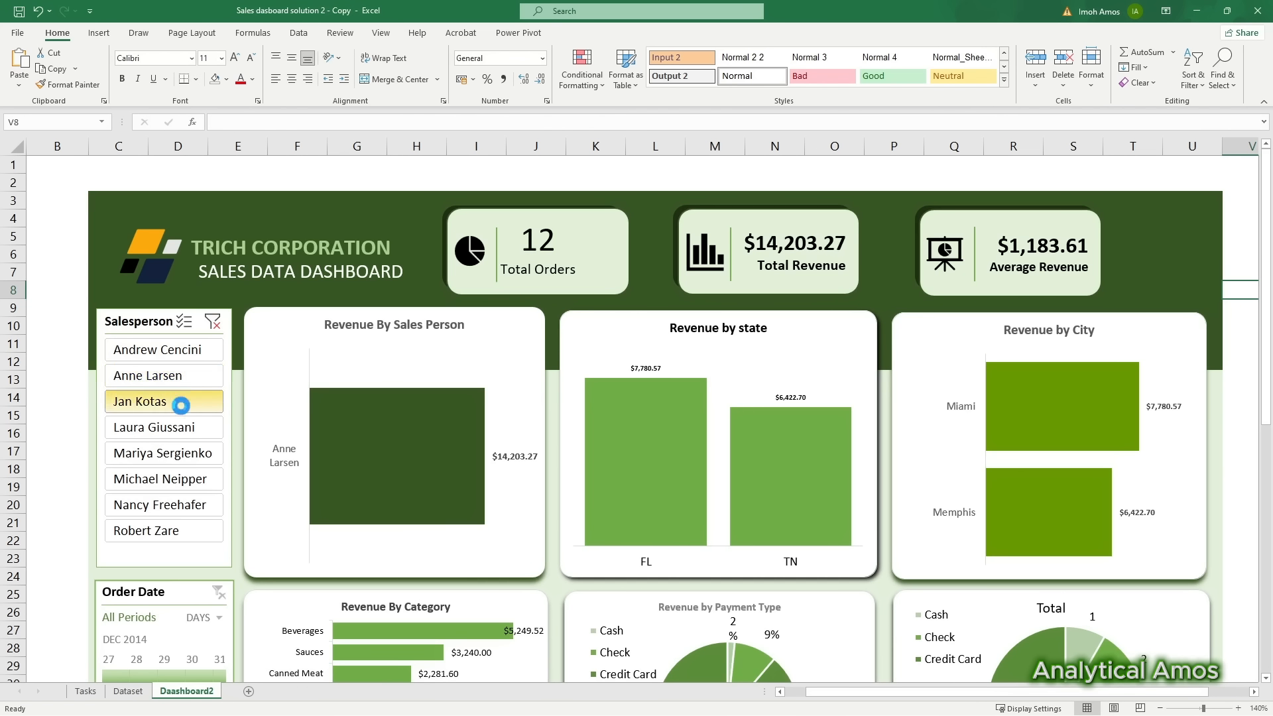
left_click(215, 319)
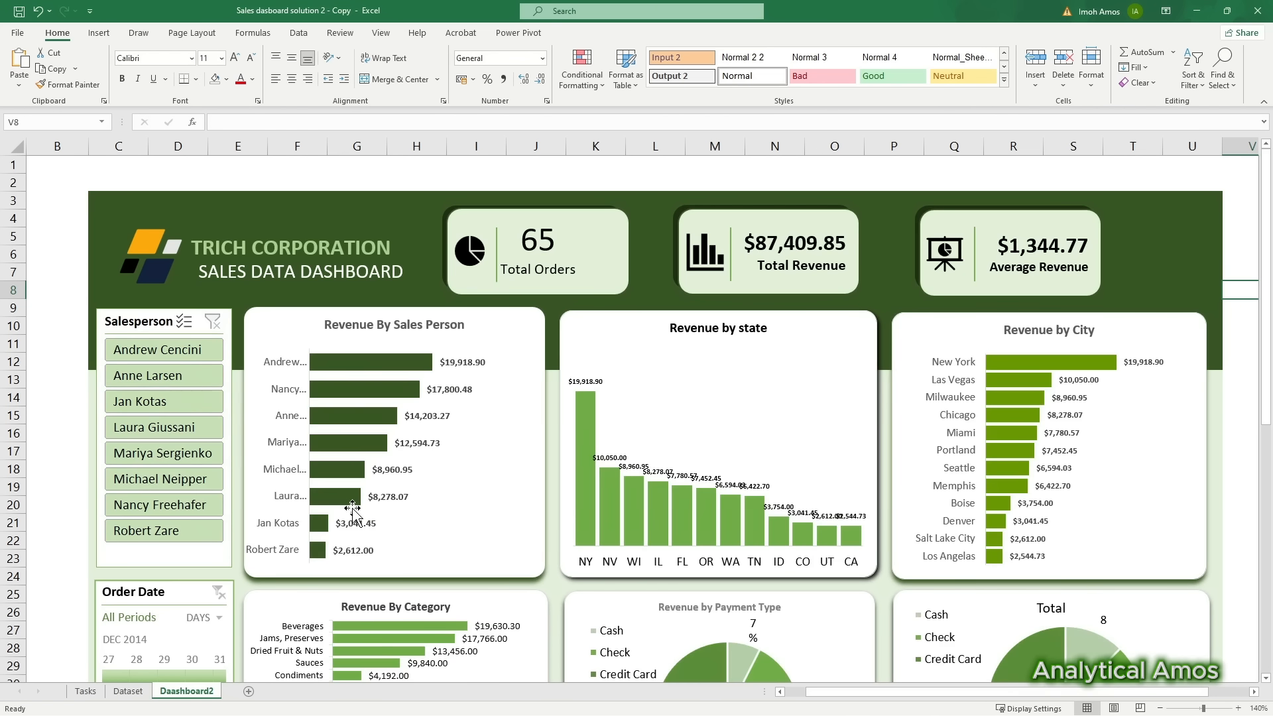
Step: Preview the dashboard for order dates Dec 29 and Dec 28, 2014, and clear the Order Date filter
scroll(352, 508, "down", 2)
left_click(172, 606)
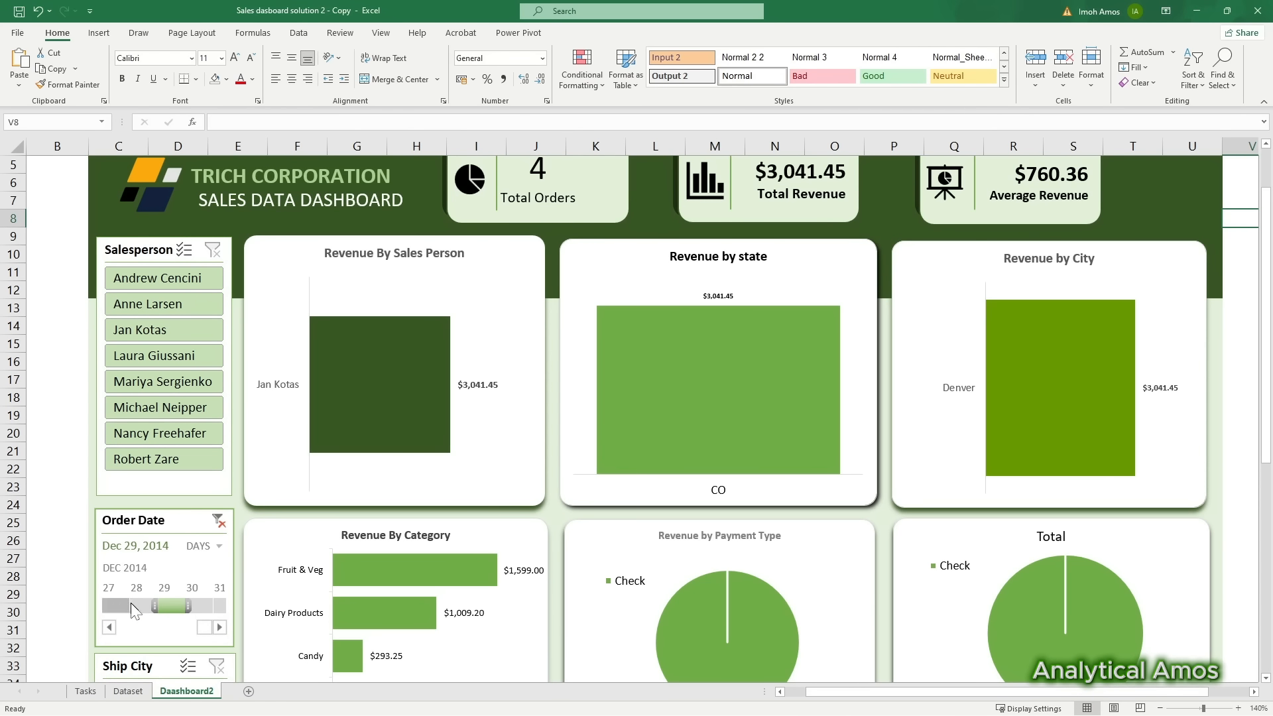
left_click(137, 603)
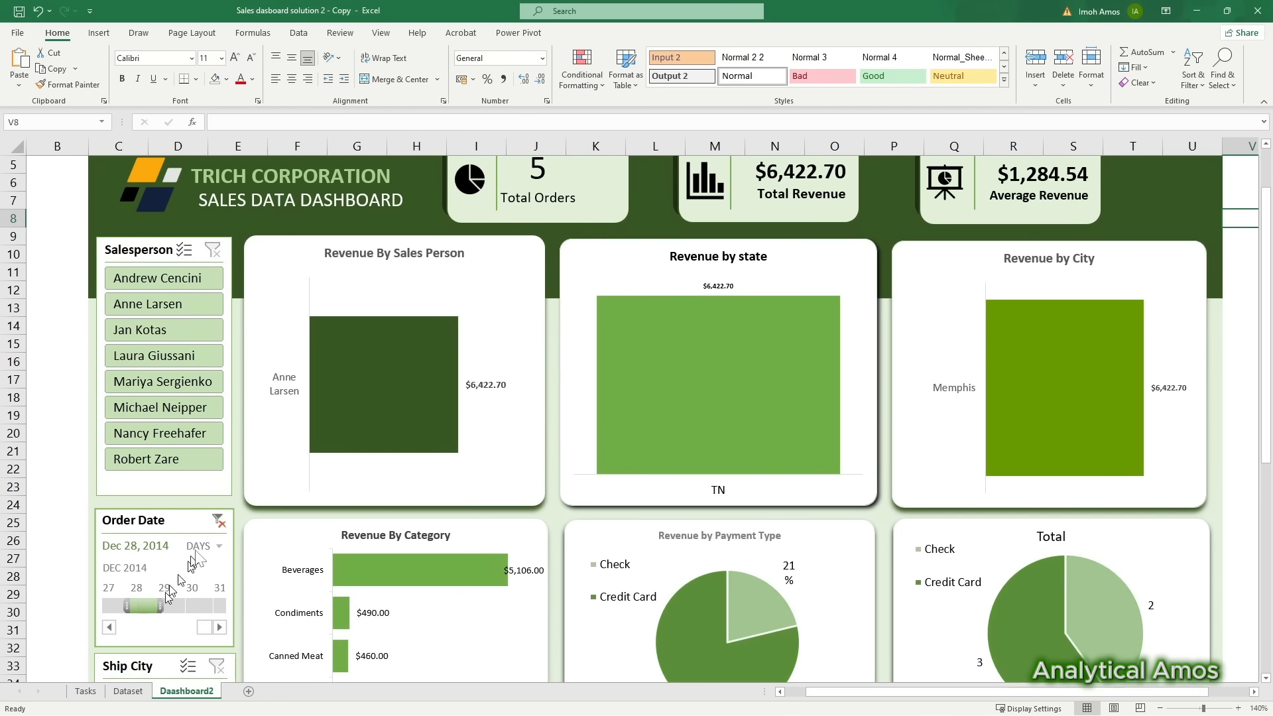
left_click(218, 521)
Step: Preview the dashboard filtered by ship city Chicago and Las Vegas, and clear the Ship City filter
scroll(218, 522, "down", 4)
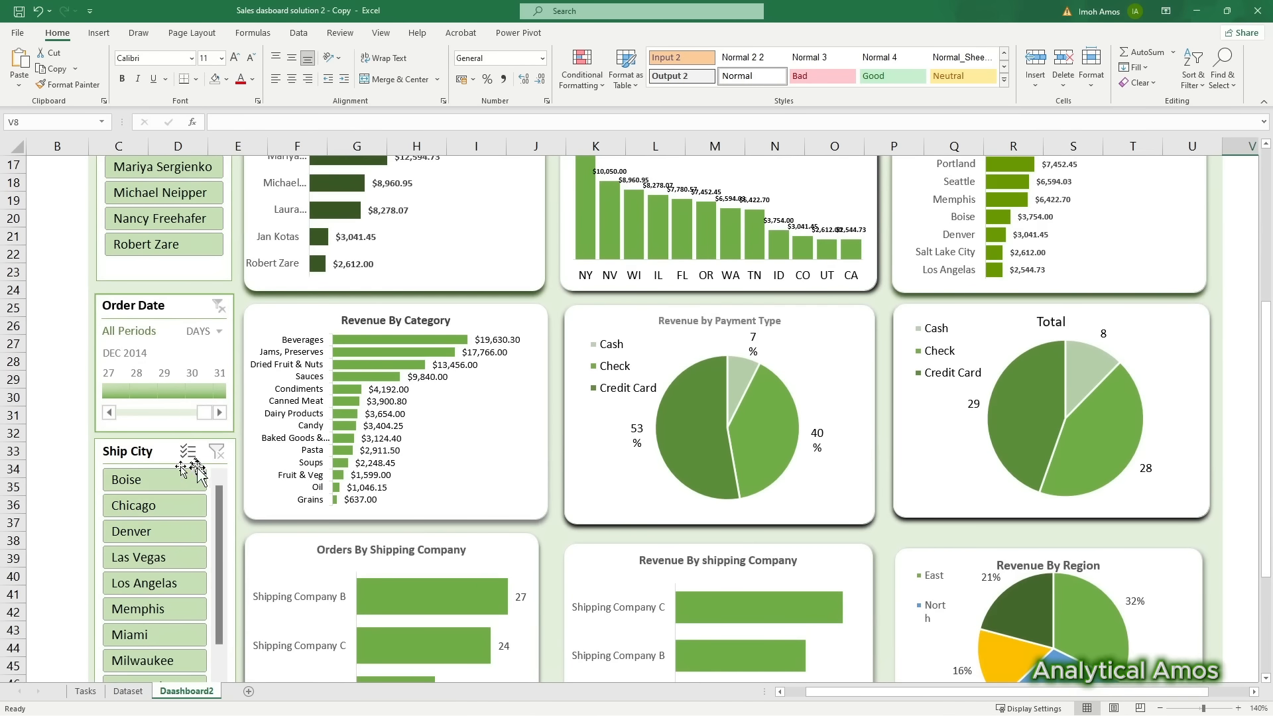
scroll(181, 480, "down", 2)
left_click(170, 434)
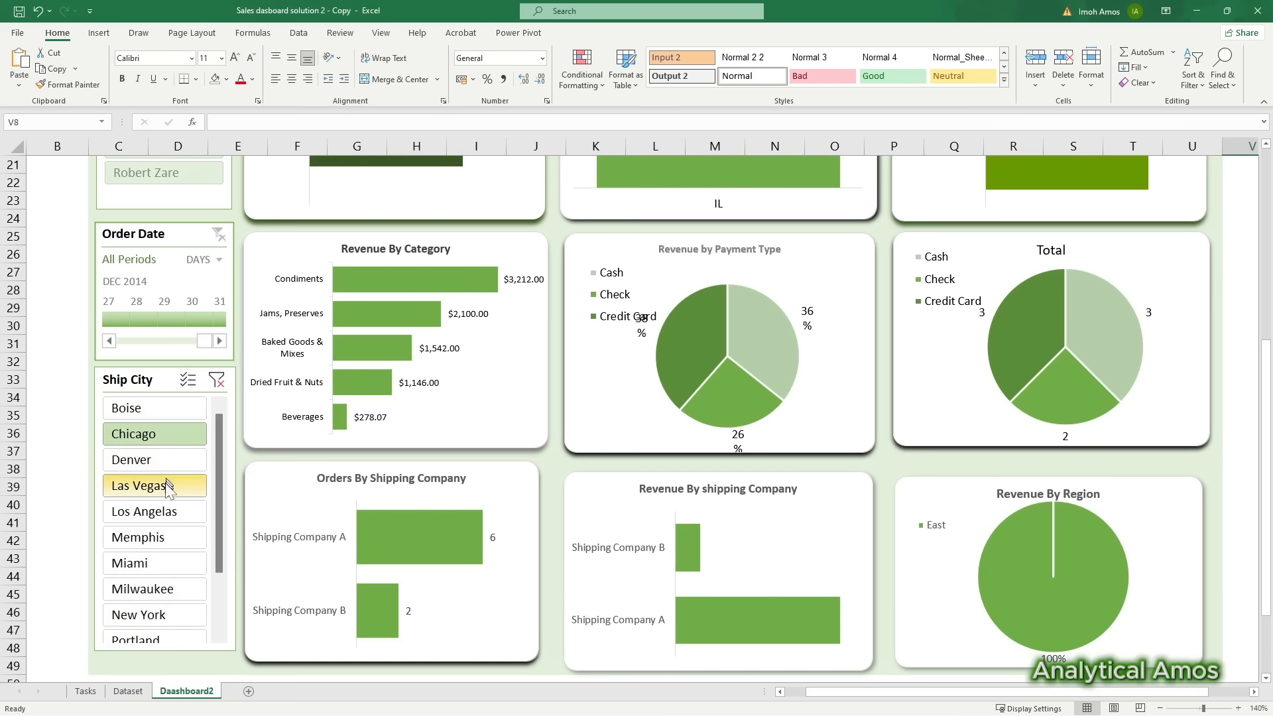
left_click(164, 484)
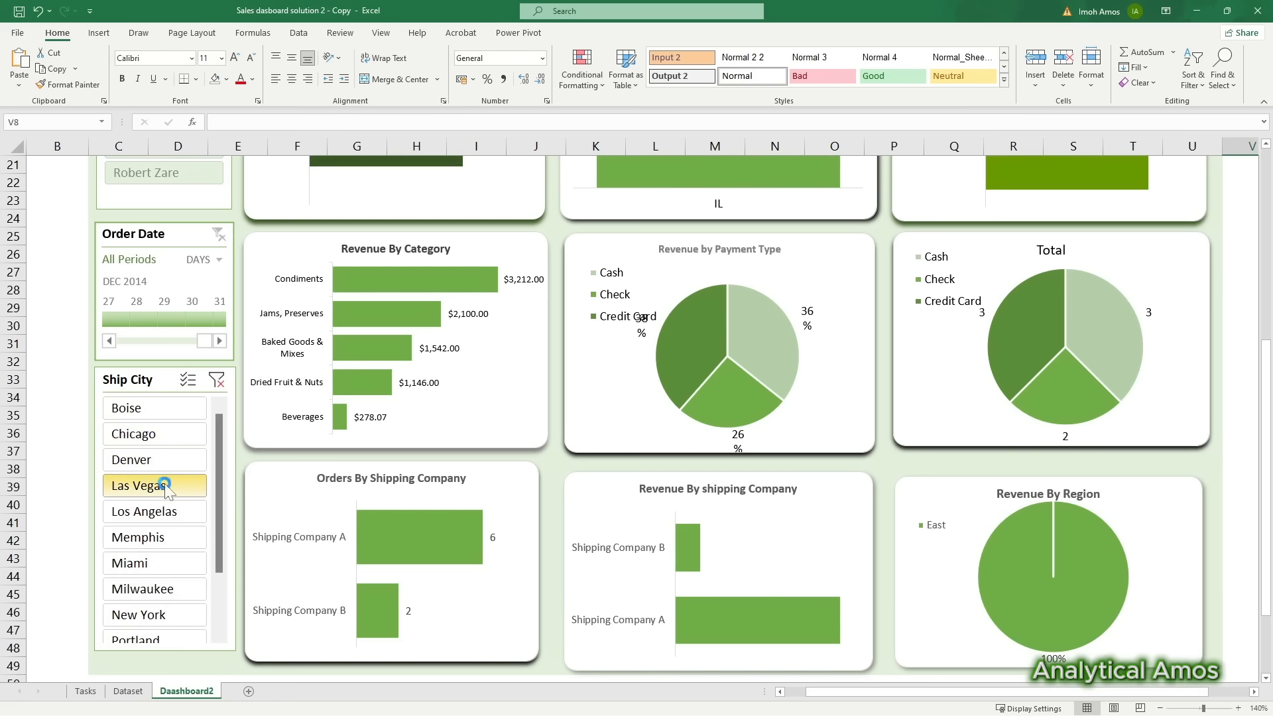
left_click(216, 380)
Step: Review the order records on the Dataset sheet and the business questions on the Tasks sheet, then return to the Daashboard2 sheet
scroll(199, 498, "up", 7)
left_click(128, 691)
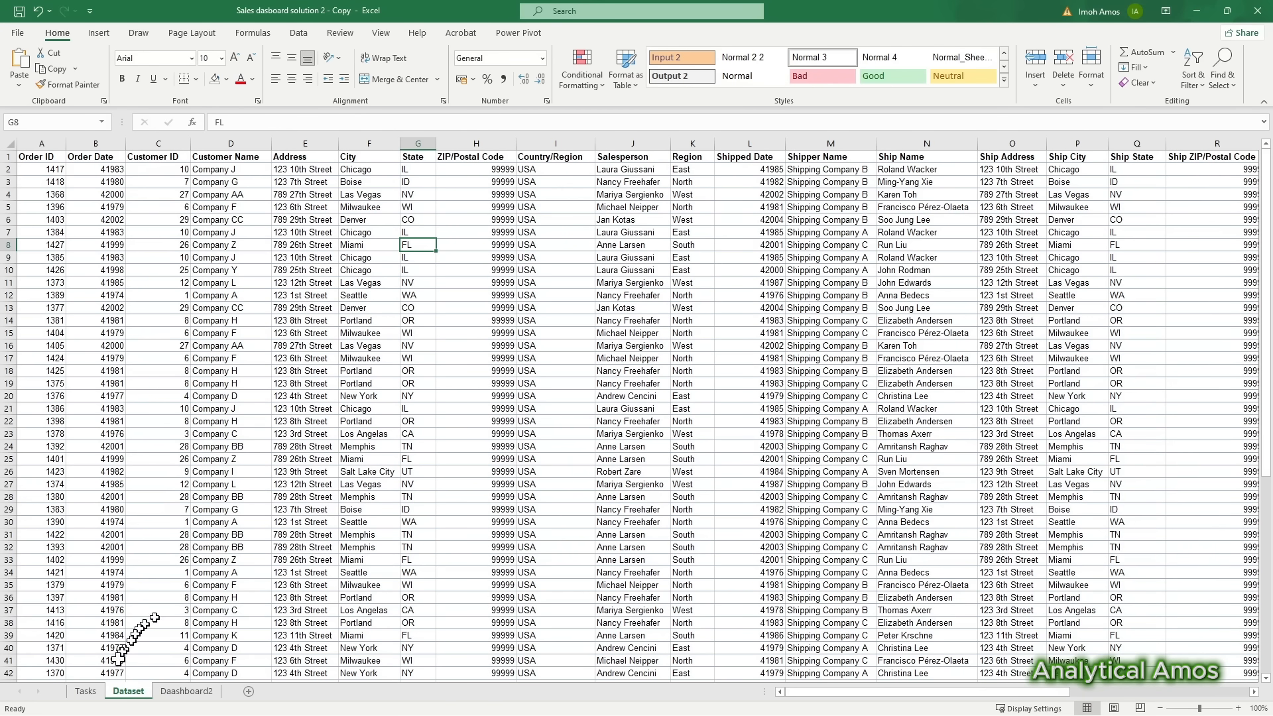
left_click(85, 691)
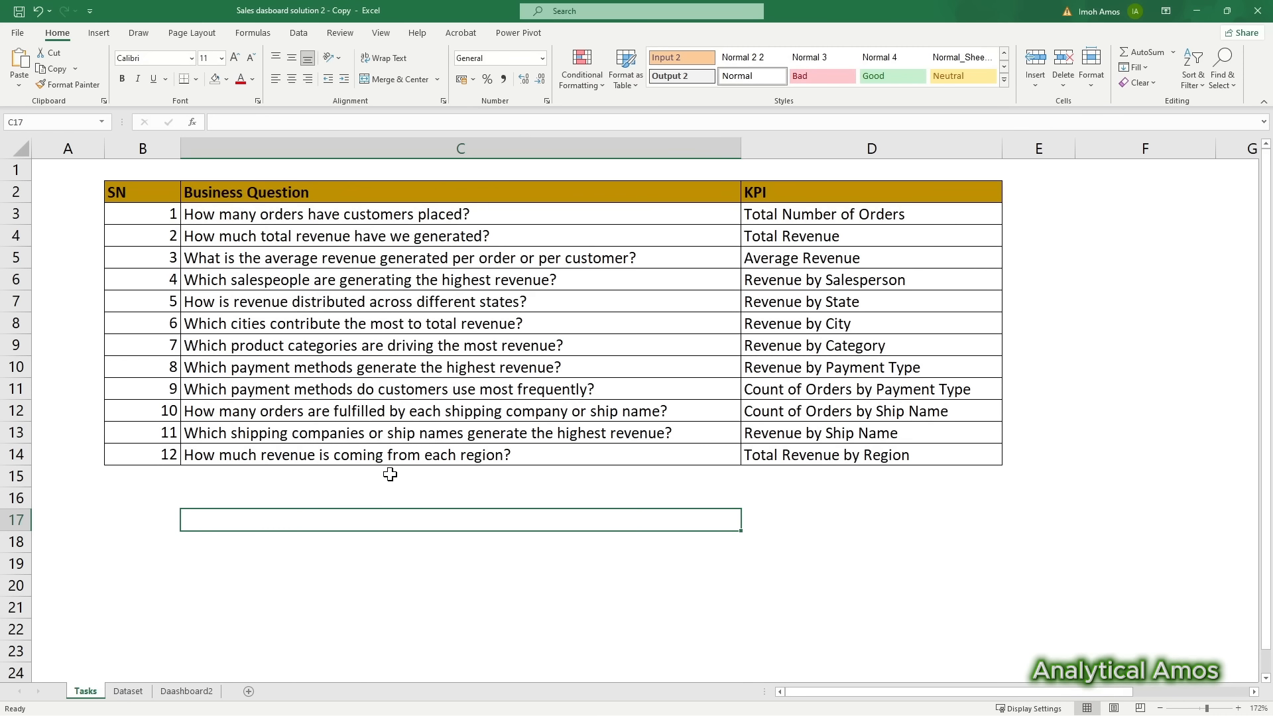
left_click(187, 691)
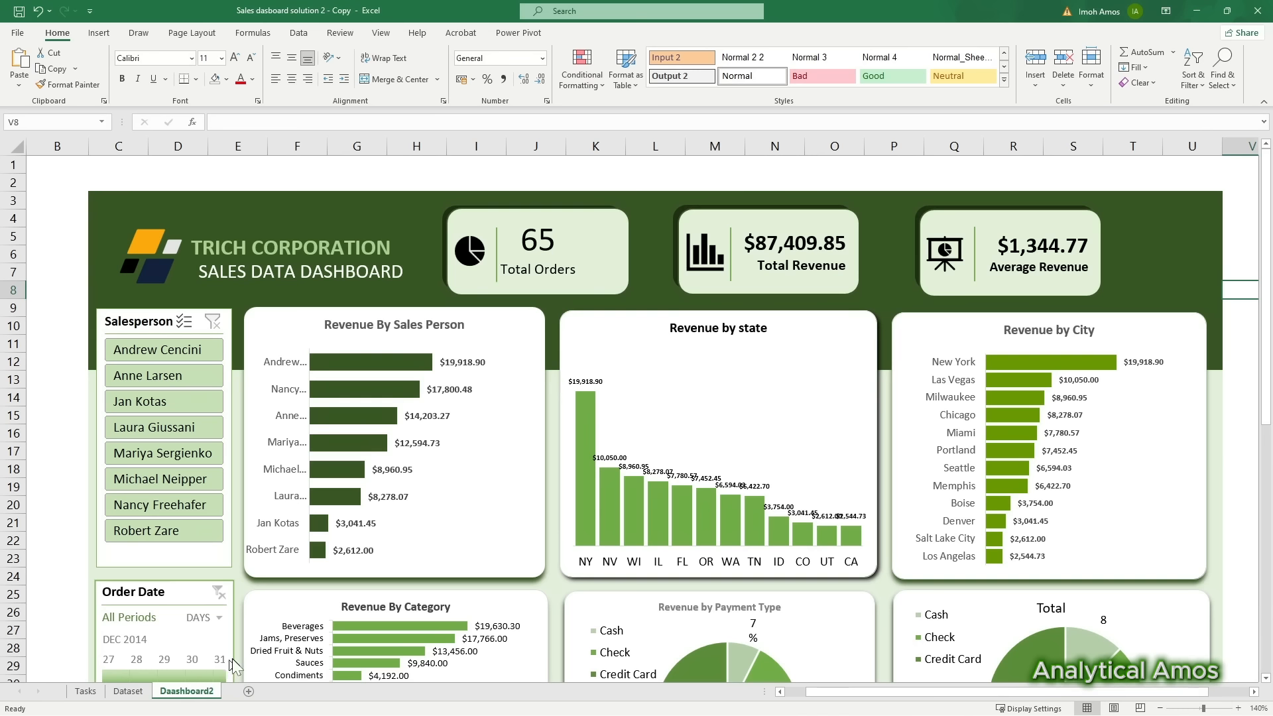
Step: Add a new blank worksheet after Daashboard2 and hide its gridlines
left_click(249, 691)
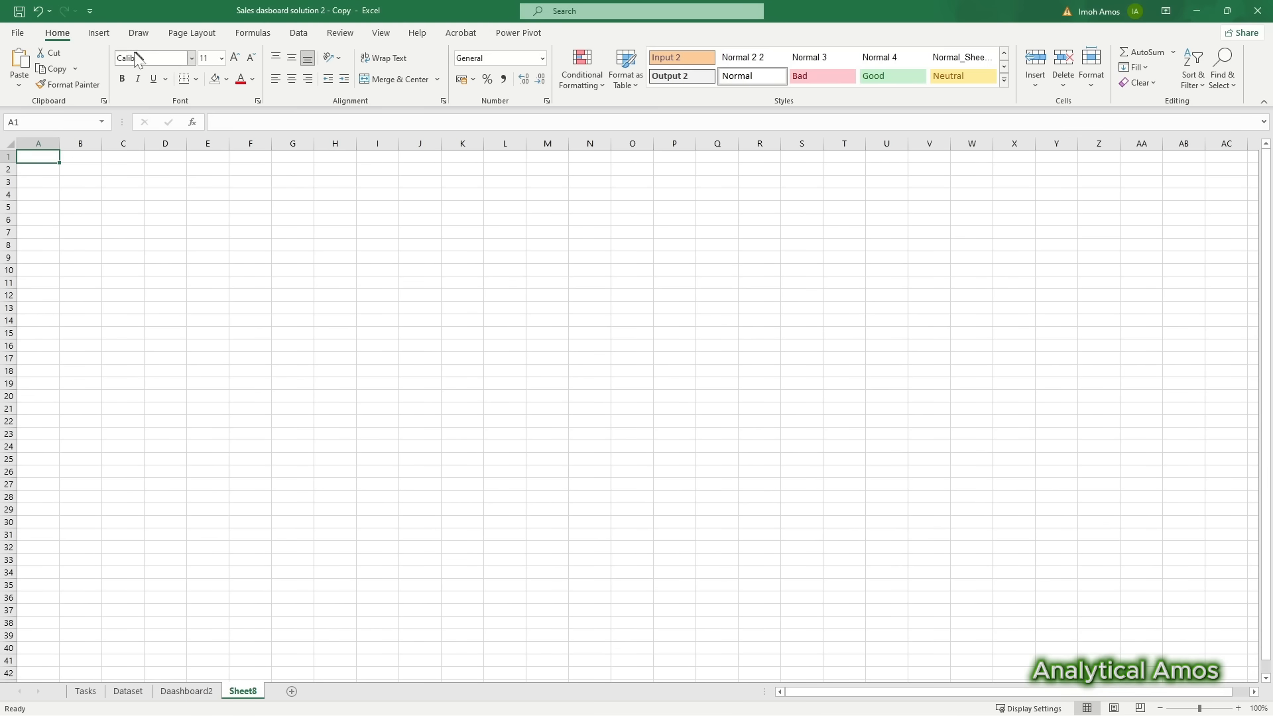
left_click(380, 33)
left_click(156, 79)
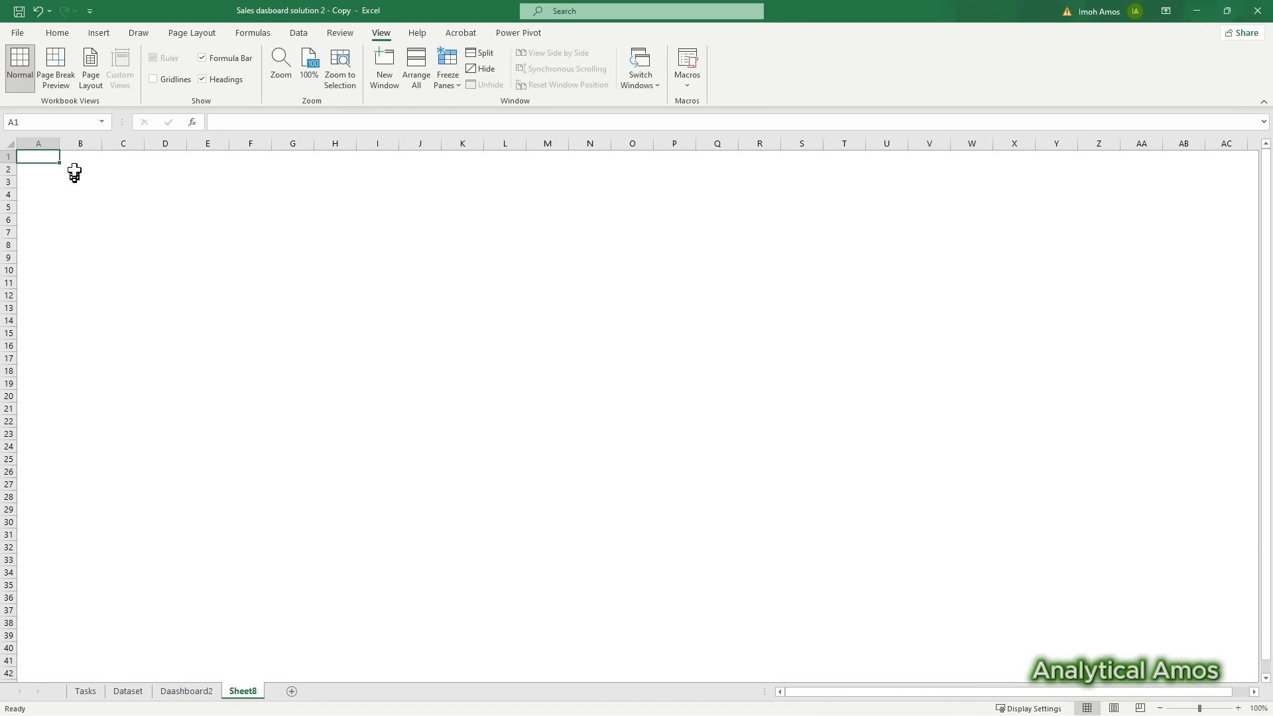
Step: Fill the range B2:U12 with the darkest green theme colour as the dashboard header
left_click_drag(74, 172, 880, 297)
left_click(98, 32)
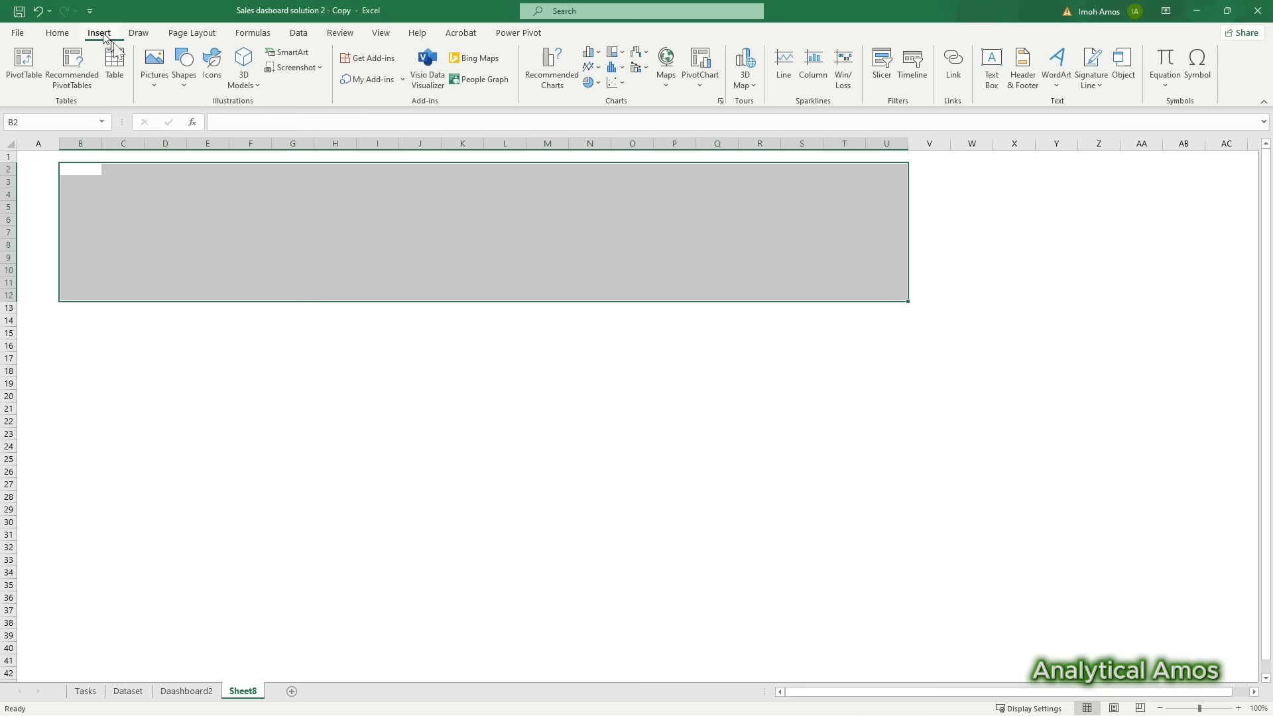
left_click(57, 33)
left_click(225, 79)
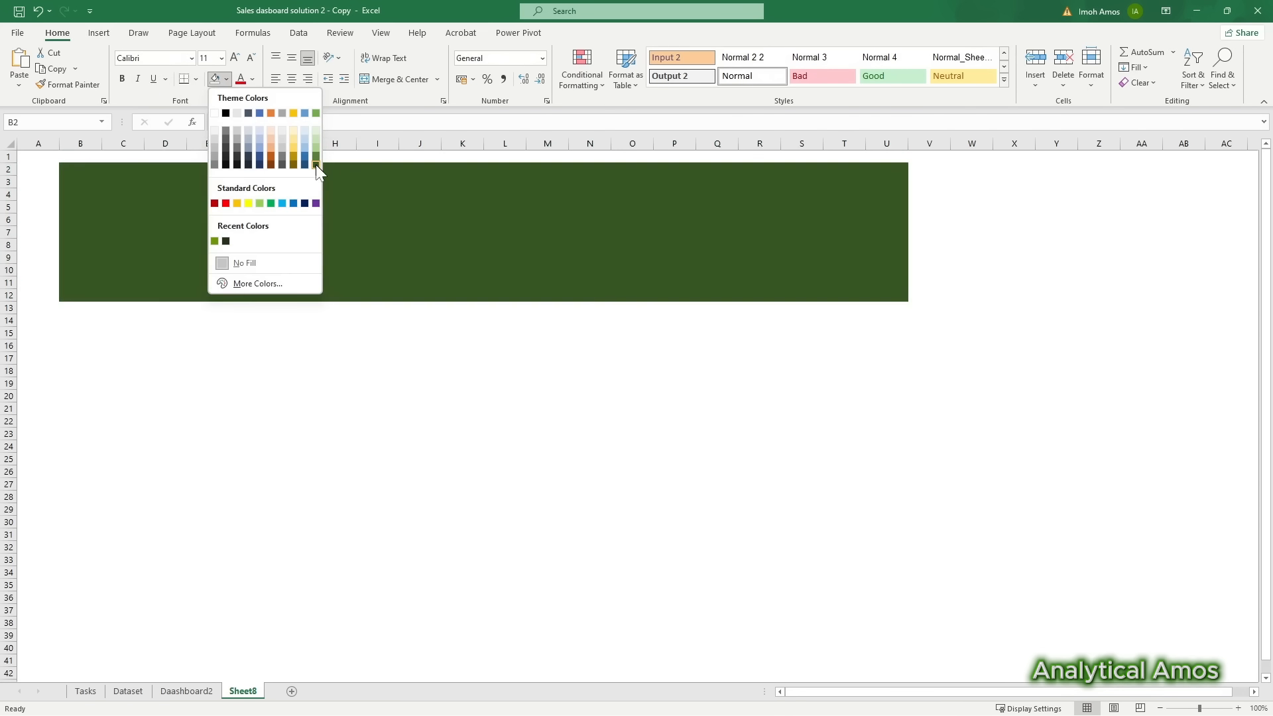
left_click(316, 165)
left_click(165, 205)
Step: Fill the range B13:U50 with the lightest green theme colour as the dashboard body
left_click_drag(66, 308, 892, 671)
left_click(226, 79)
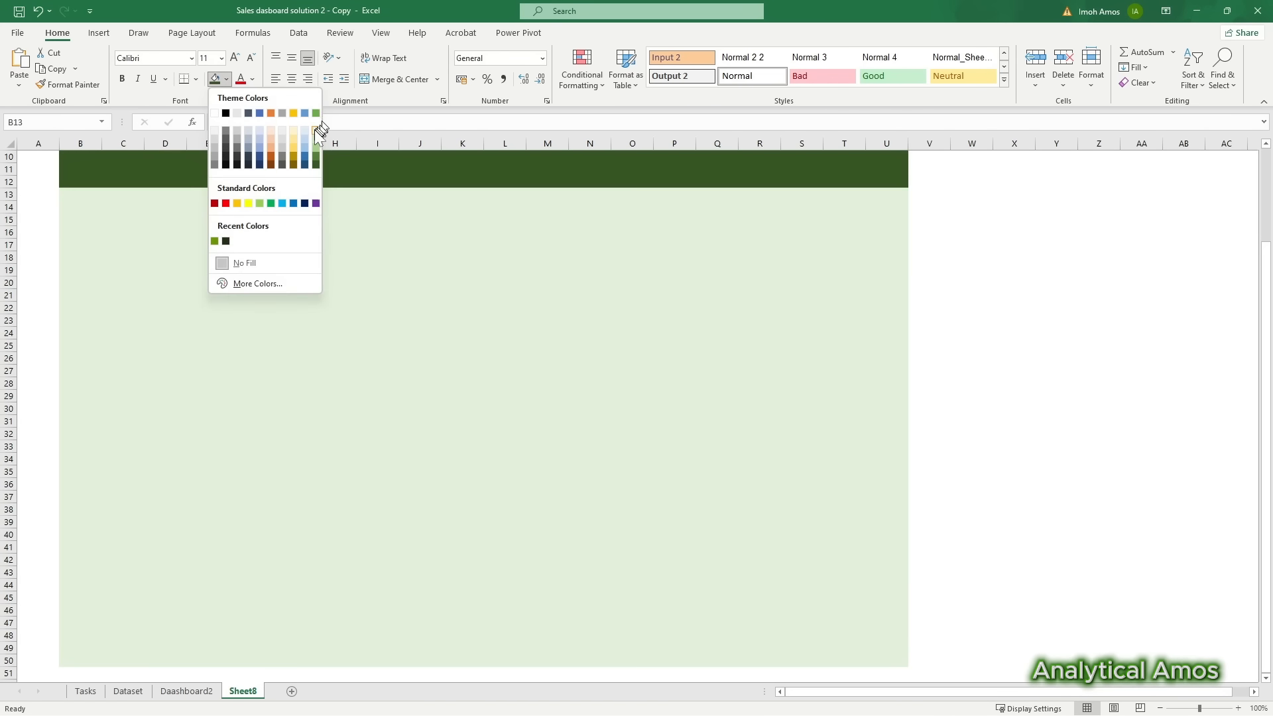
left_click(315, 127)
left_click(1015, 358)
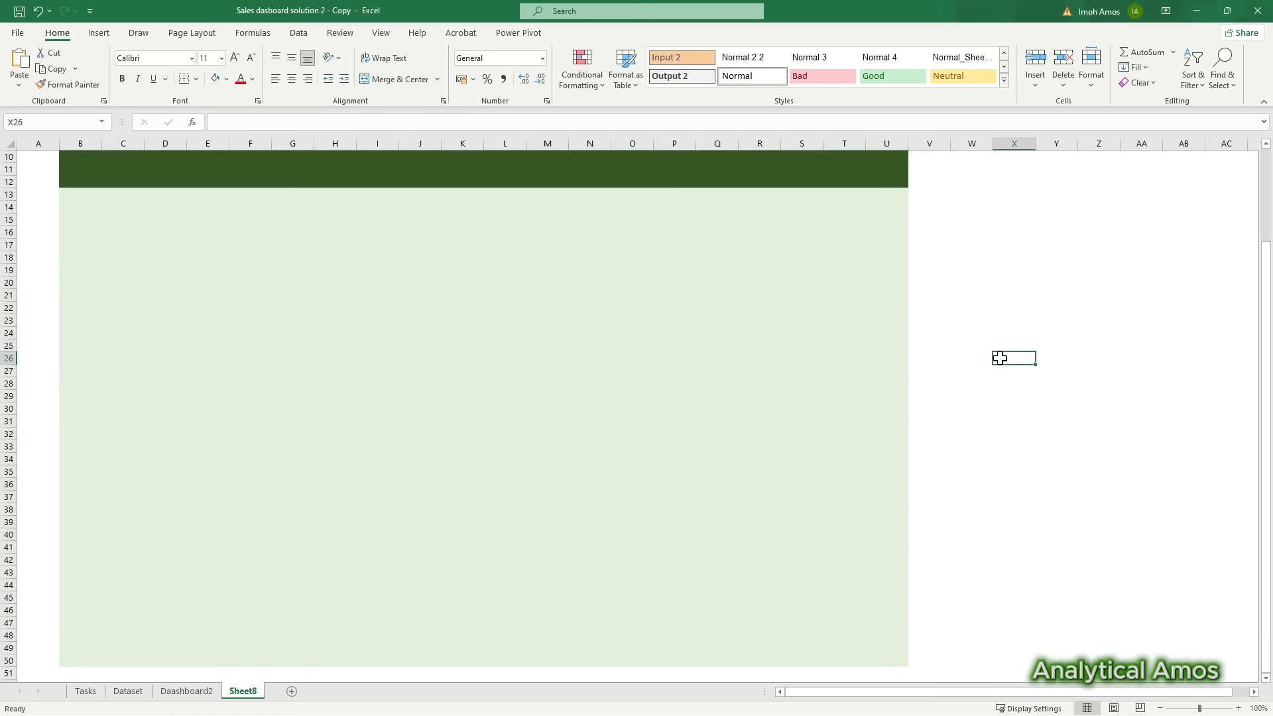
Step: Insert the logo_Trich picture from the device's Pictures folder and place it in the upper-left corner of the dark green header
scroll(321, 232, "up", 3)
left_click(98, 34)
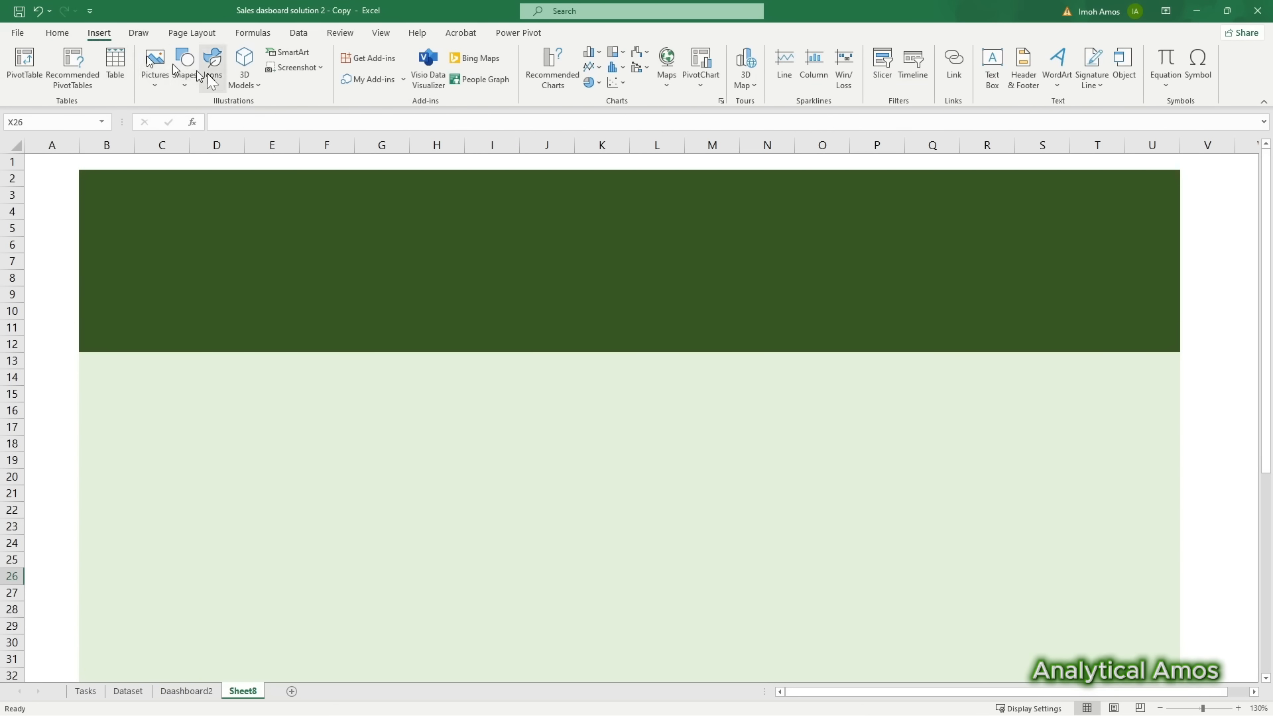
left_click(156, 71)
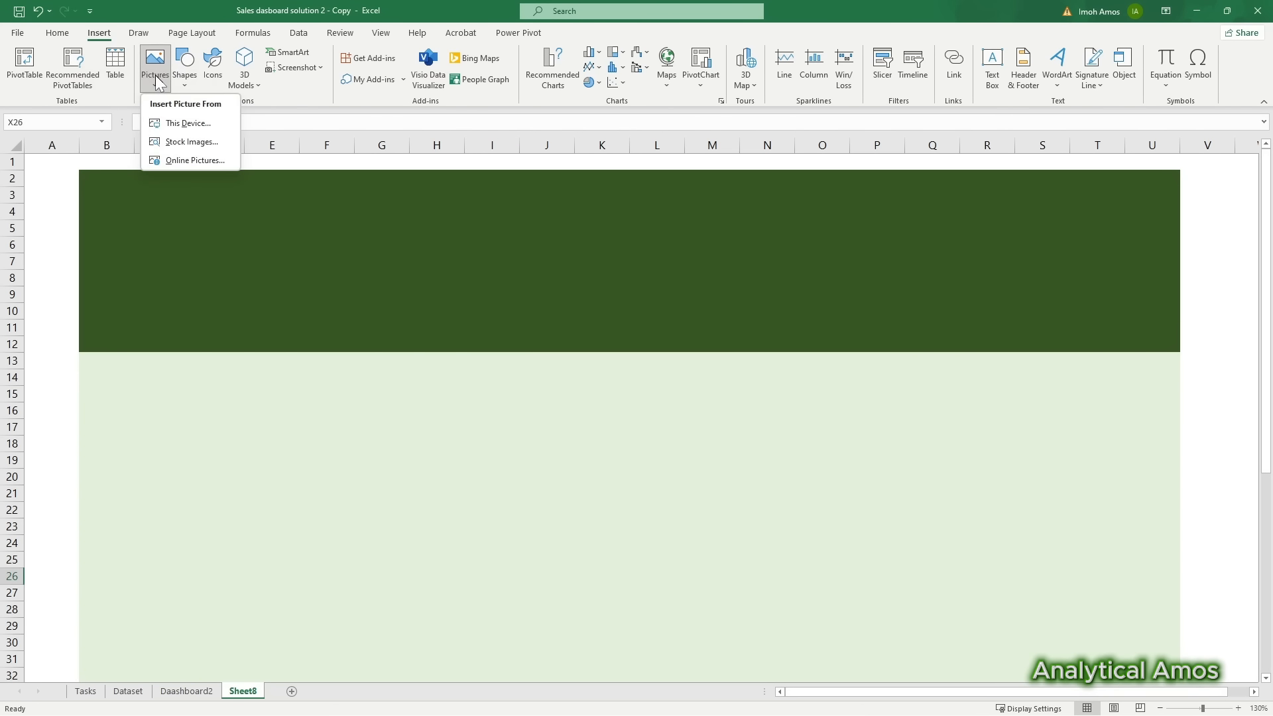
left_click(191, 124)
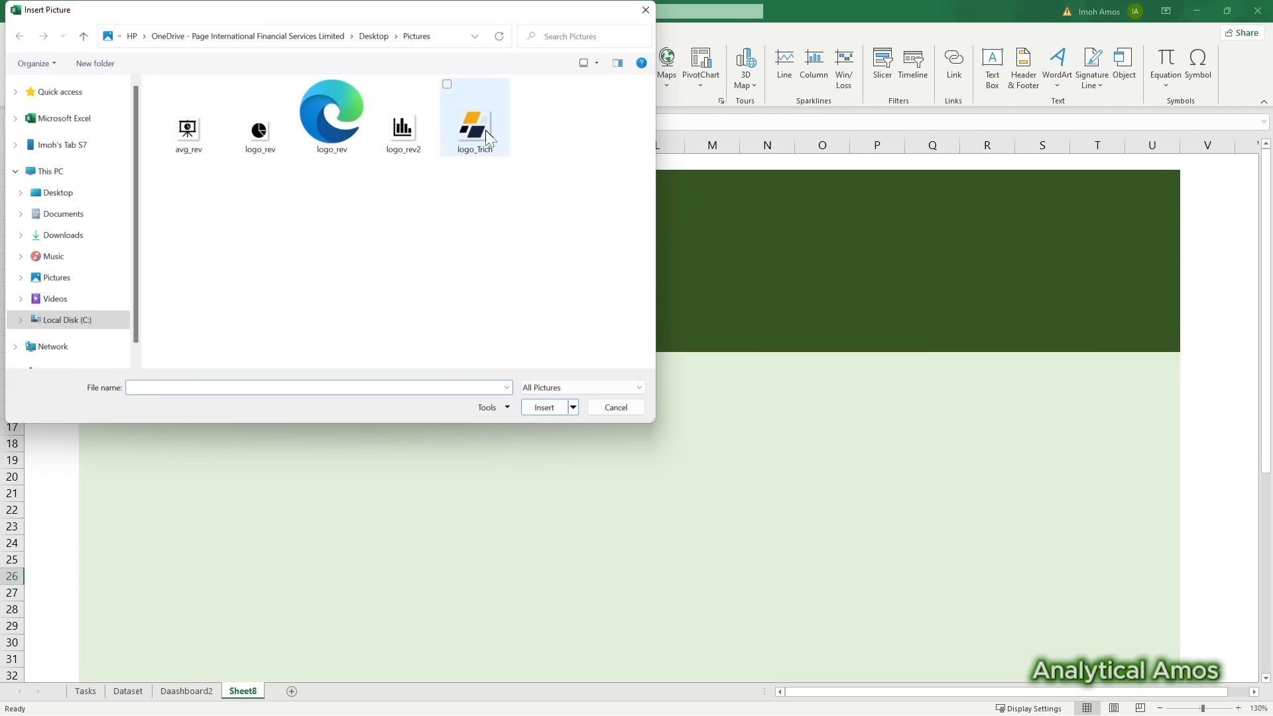
double_click(485, 130)
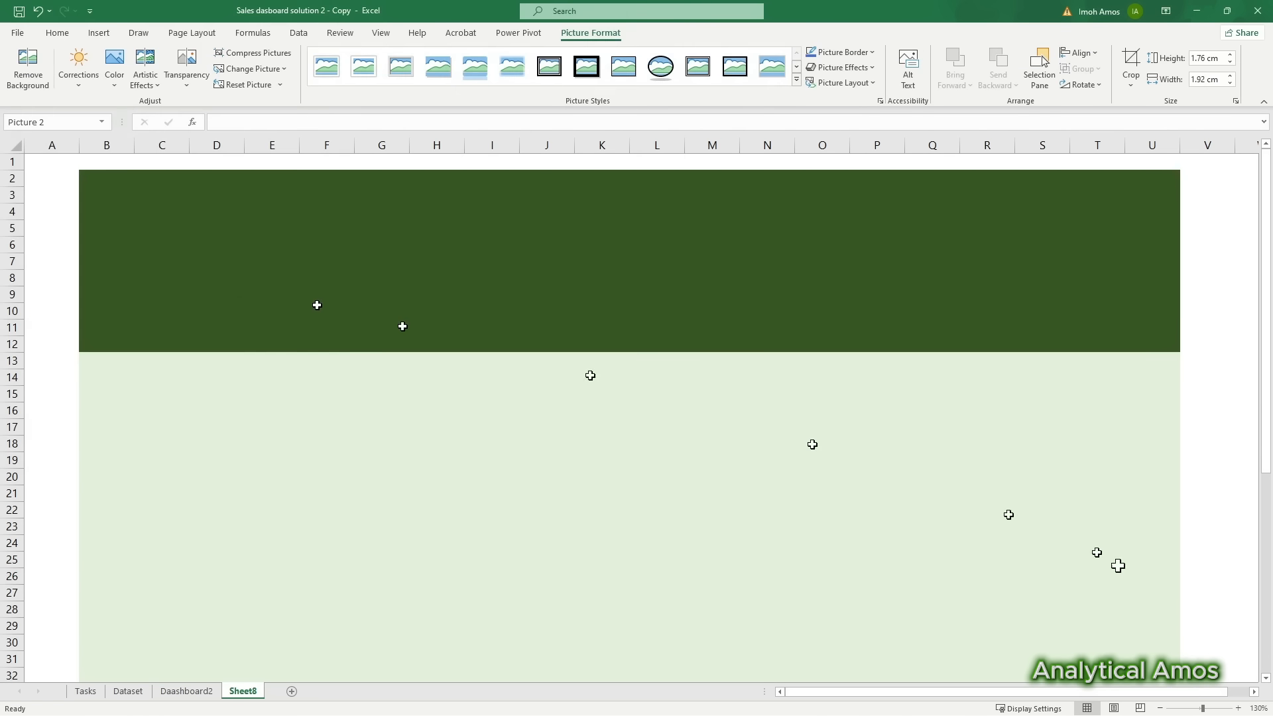
left_click_drag(1031, 693, 968, 692)
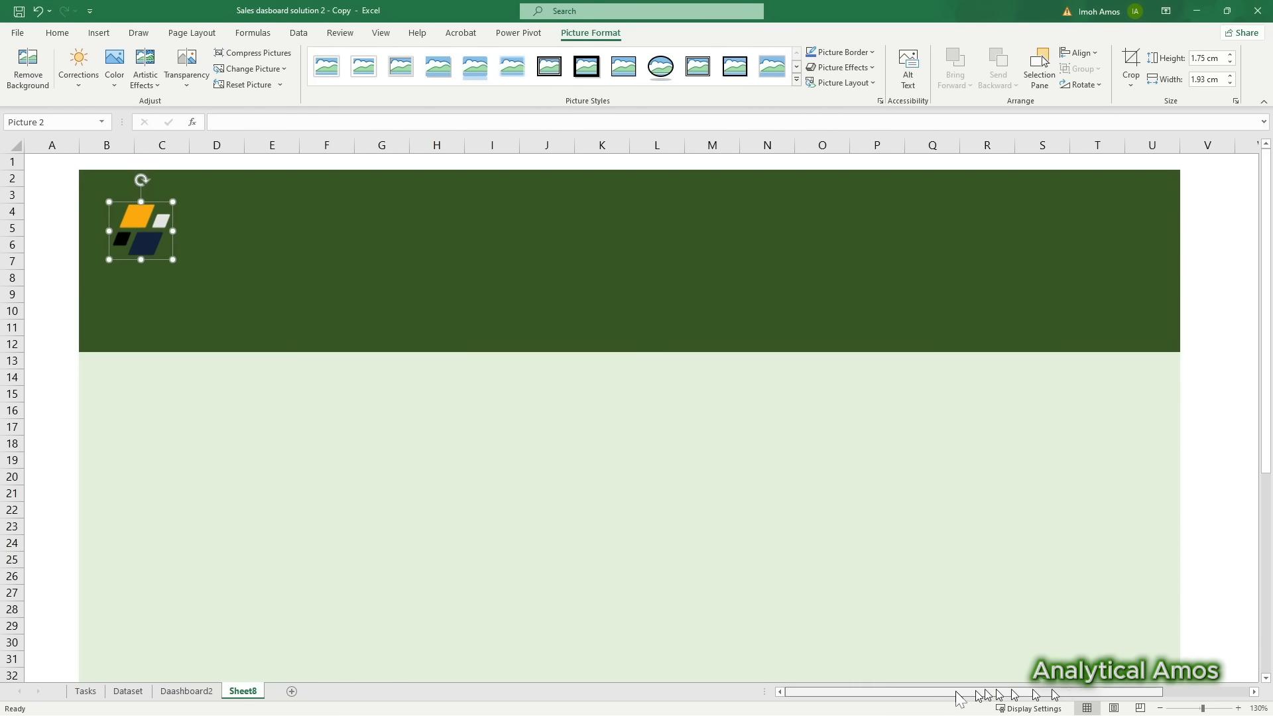
Step: Add a text box beside the logo in the header reading TRICH CORPORATION
left_click(99, 33)
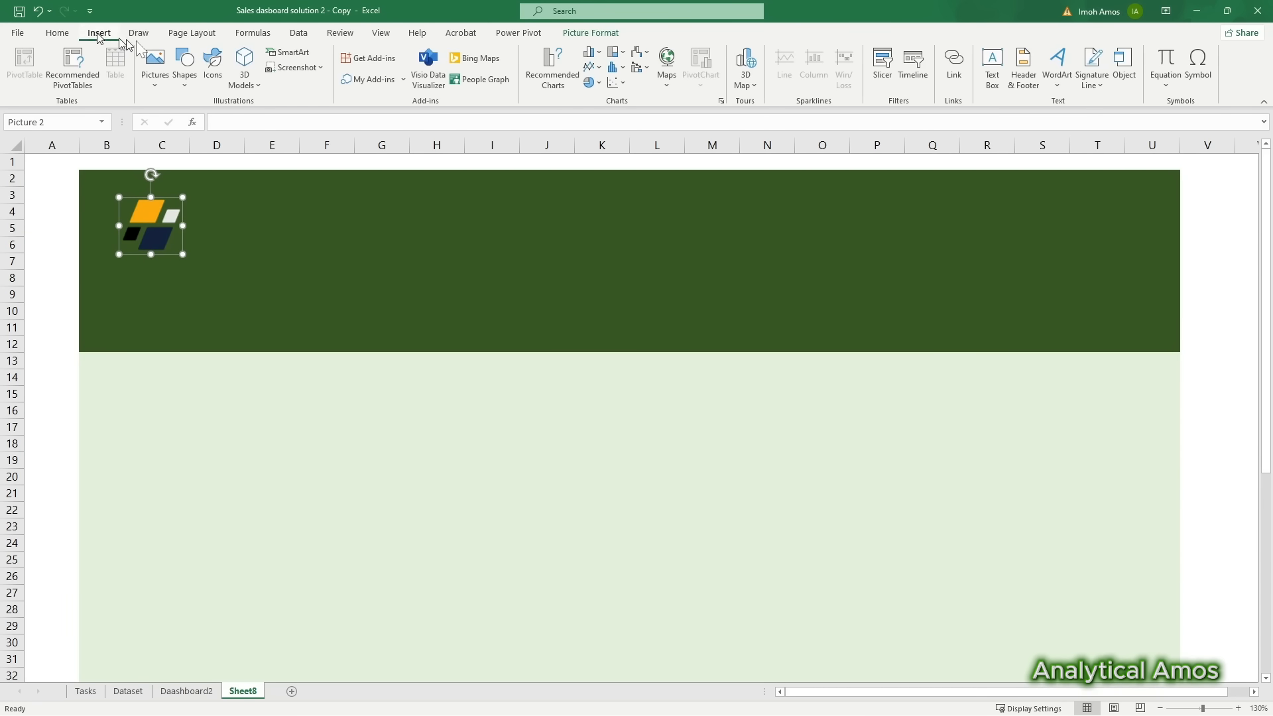
left_click(992, 66)
left_click(216, 216)
type("TRIC")
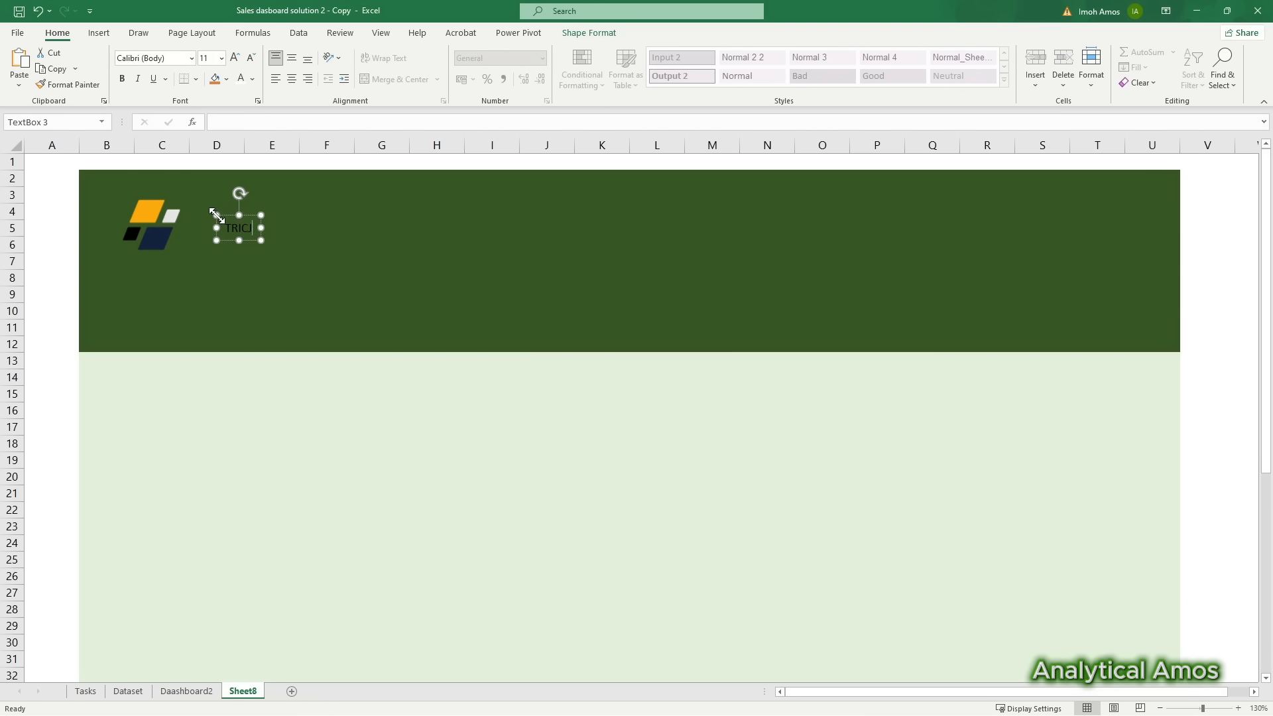
type("H CO")
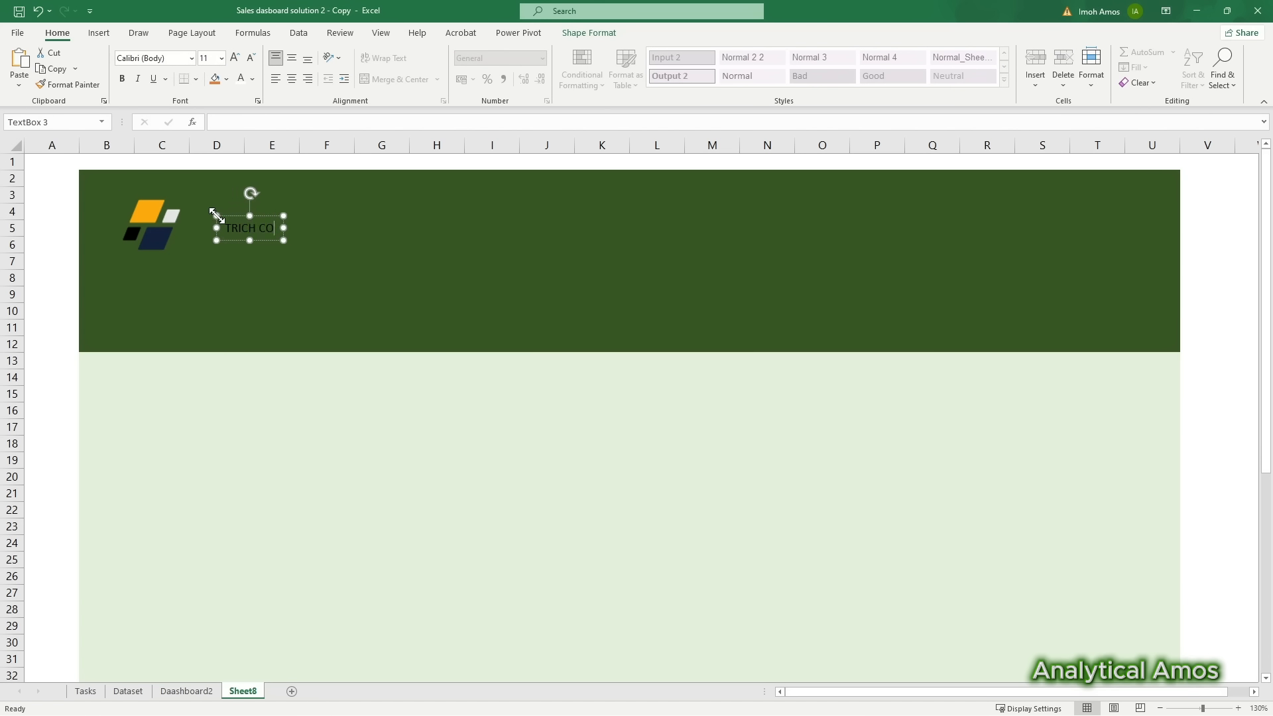
type("RPORATION")
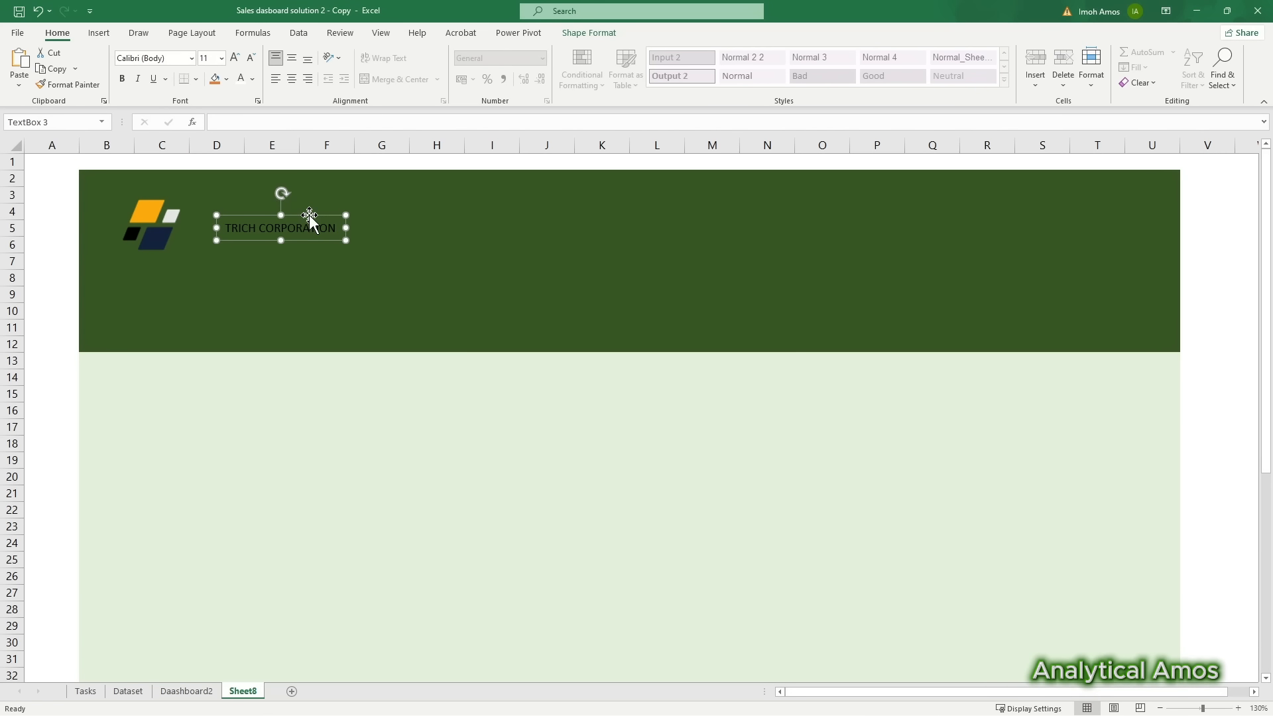
Step: Format the TRICH CORPORATION text as bold, size 14, in a light green theme colour
left_click(221, 58)
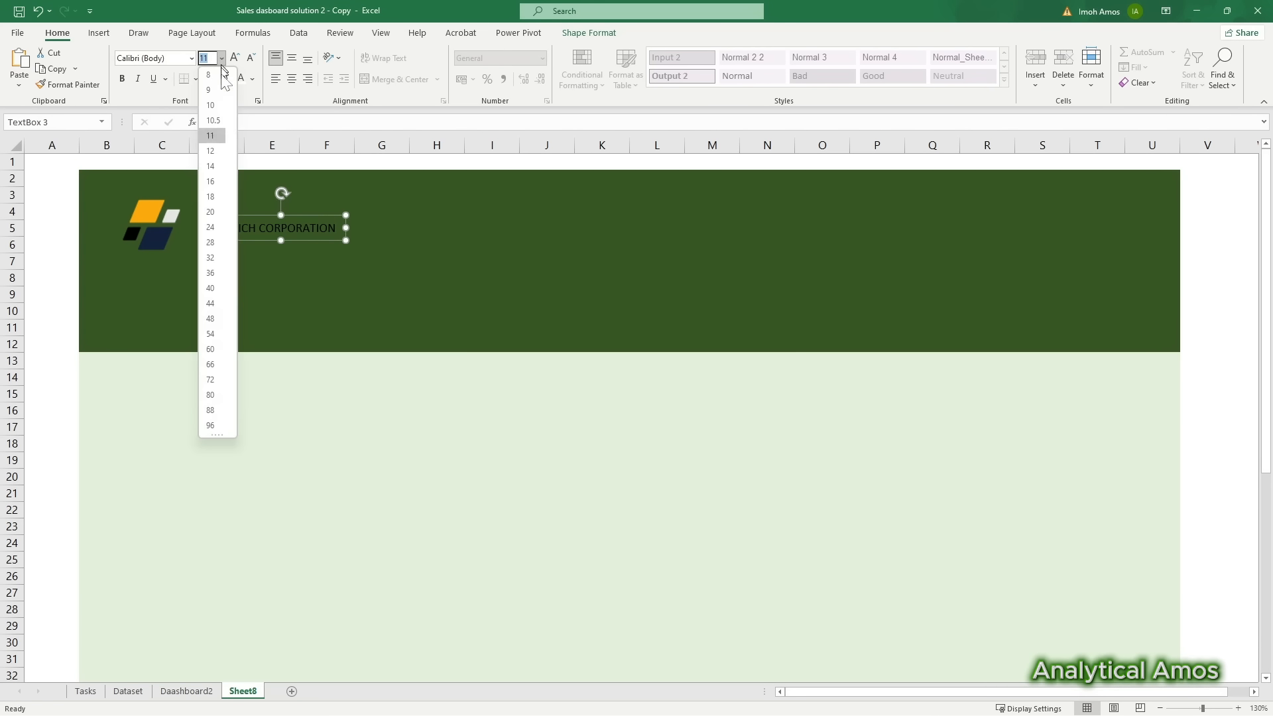
left_click(212, 166)
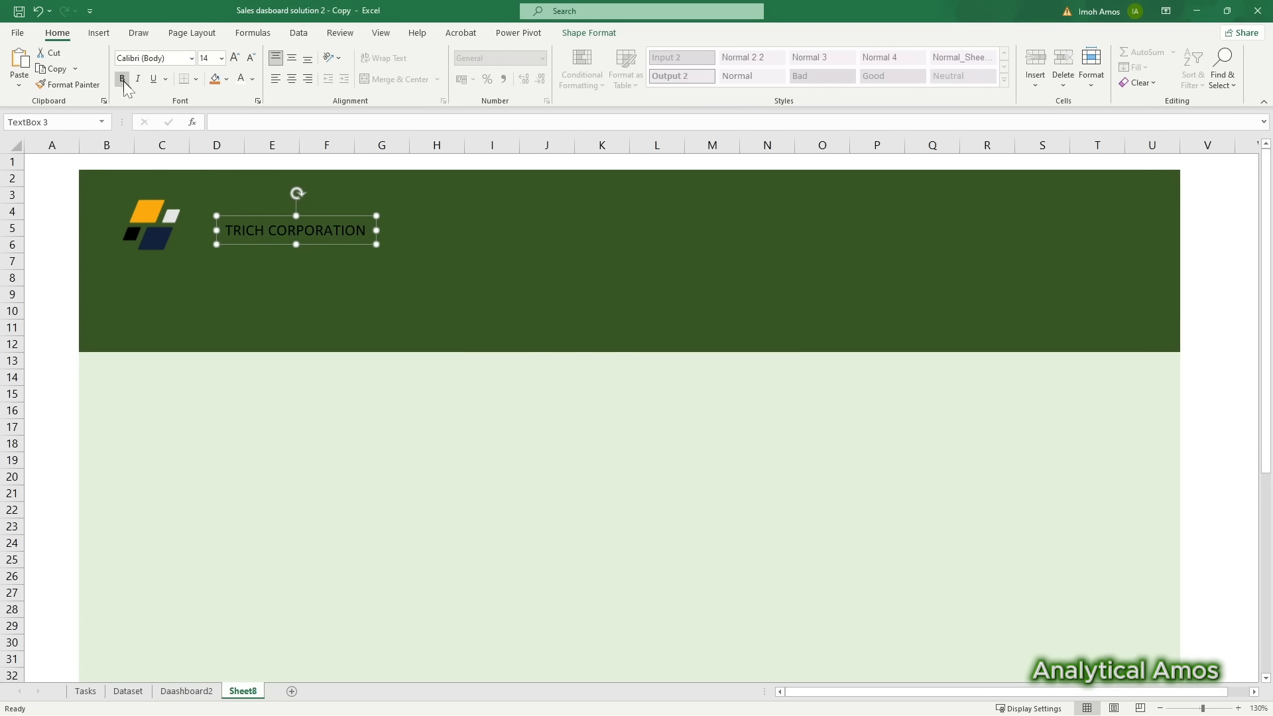
left_click(122, 80)
left_click(252, 79)
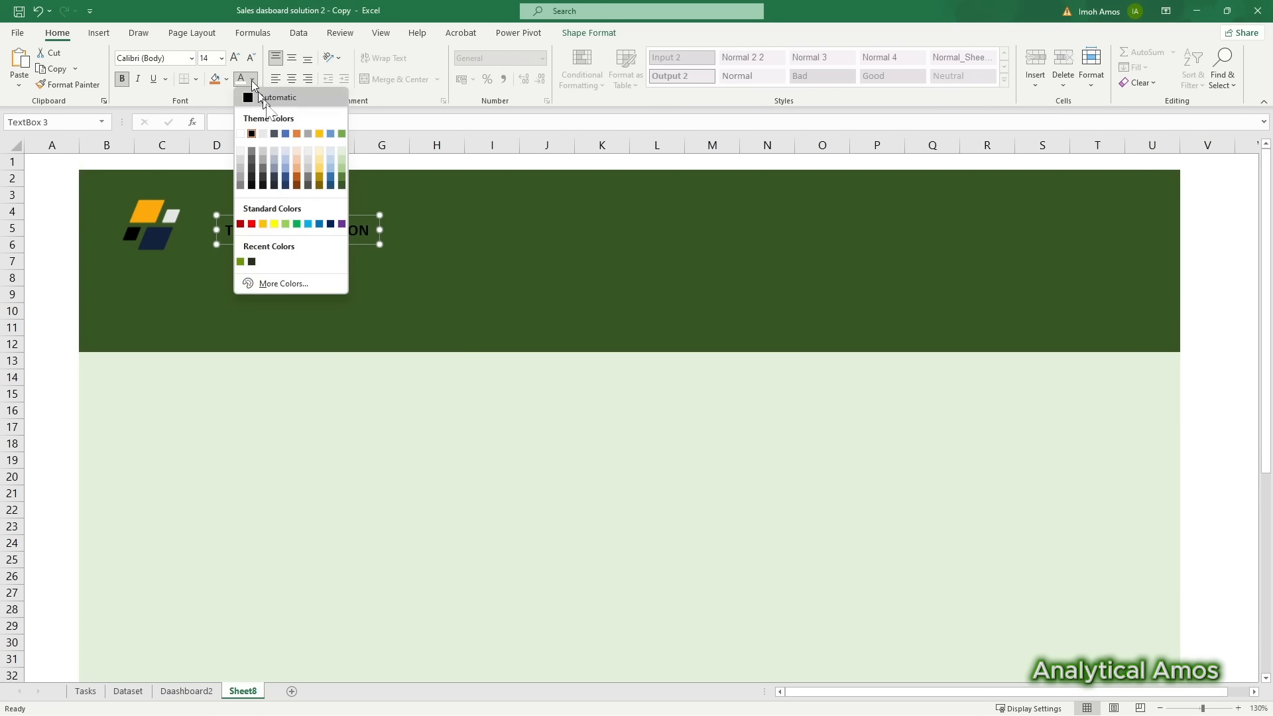
left_click(343, 164)
Step: Move the company title closer to the logo and add a matching text box directly beneath it reading SALES DATA DASHBOARD
left_click_drag(342, 225, 316, 234)
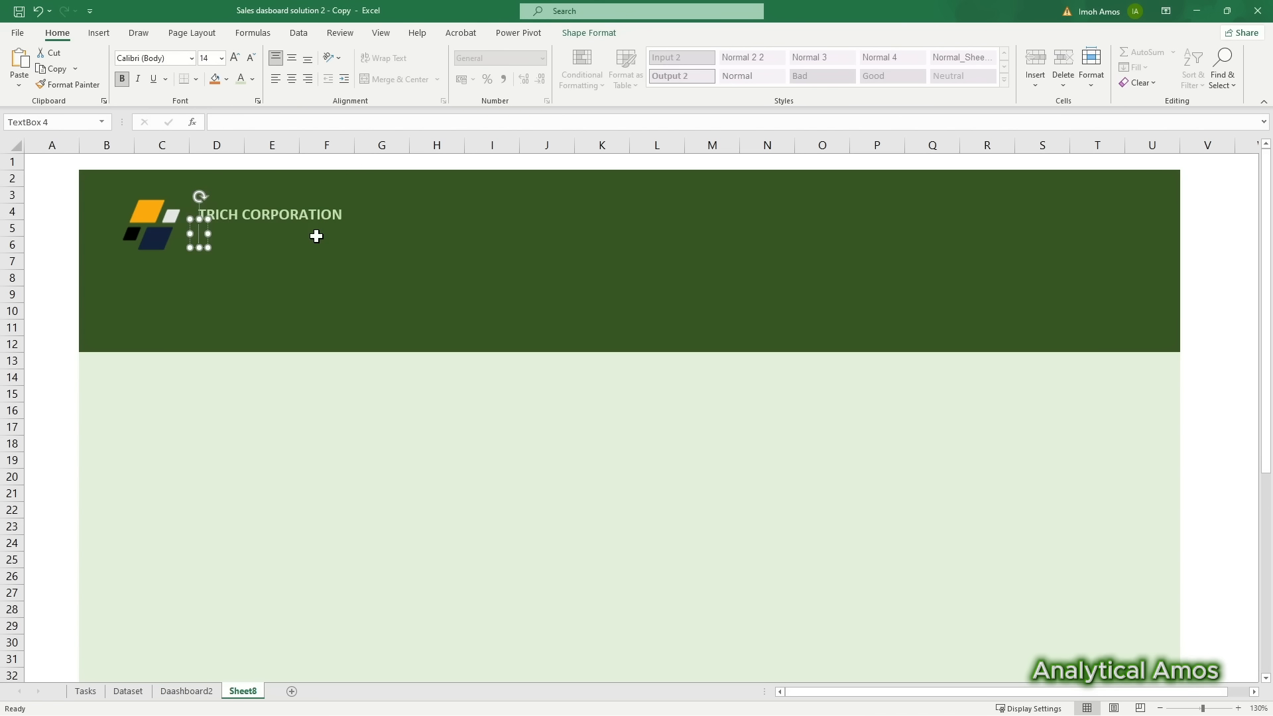
type("SAL")
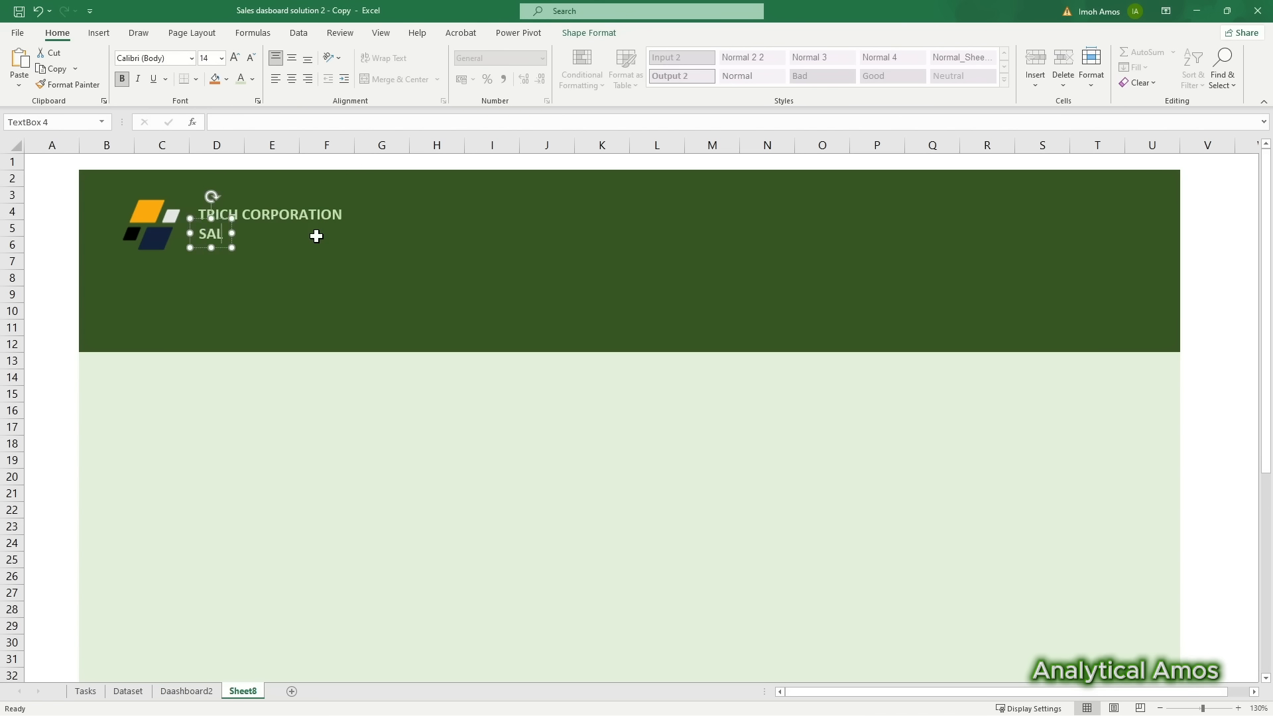
type("ES DA")
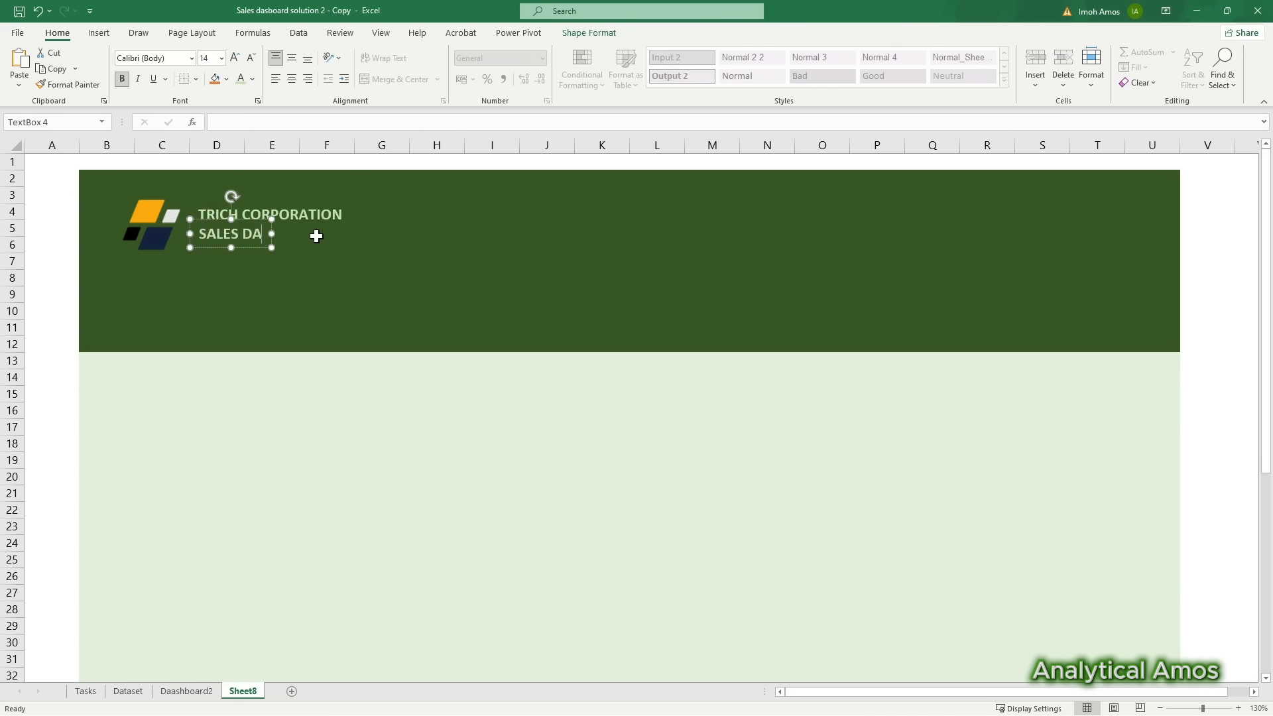
type("TA DASHBOARD")
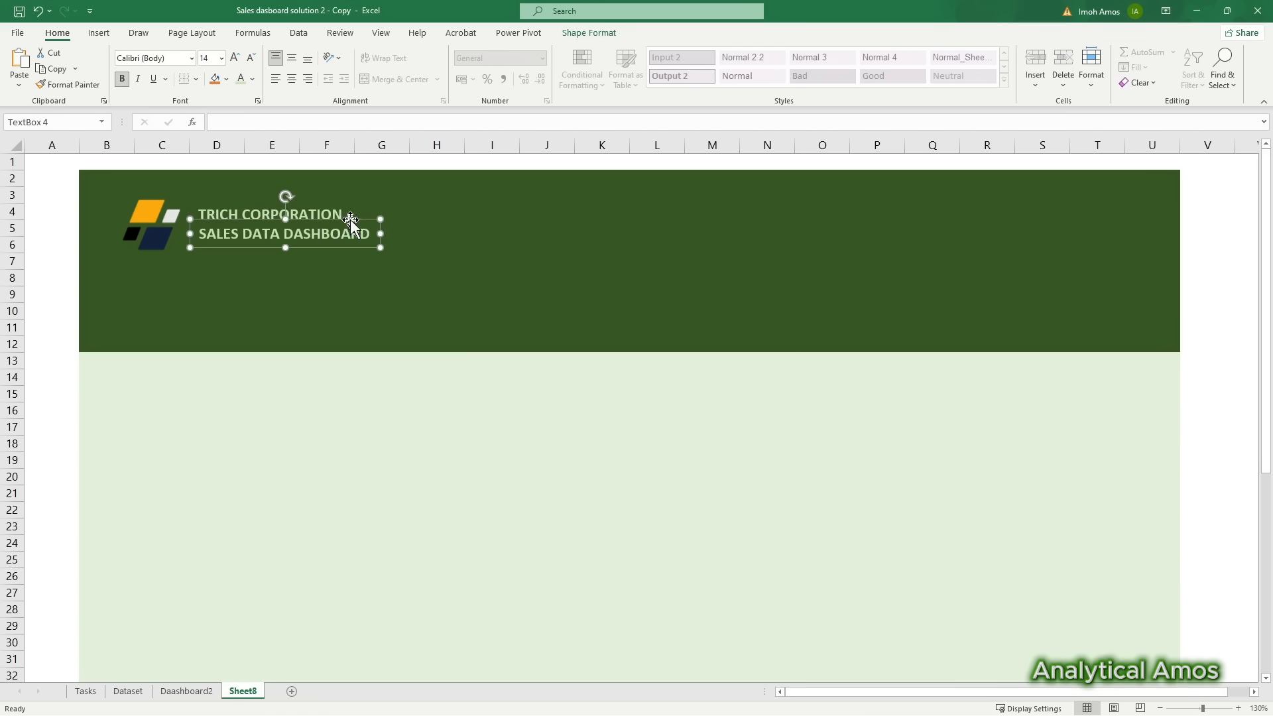
Step: Change the font colour of the SALES DATA DASHBOARD header text to white
left_click(251, 83)
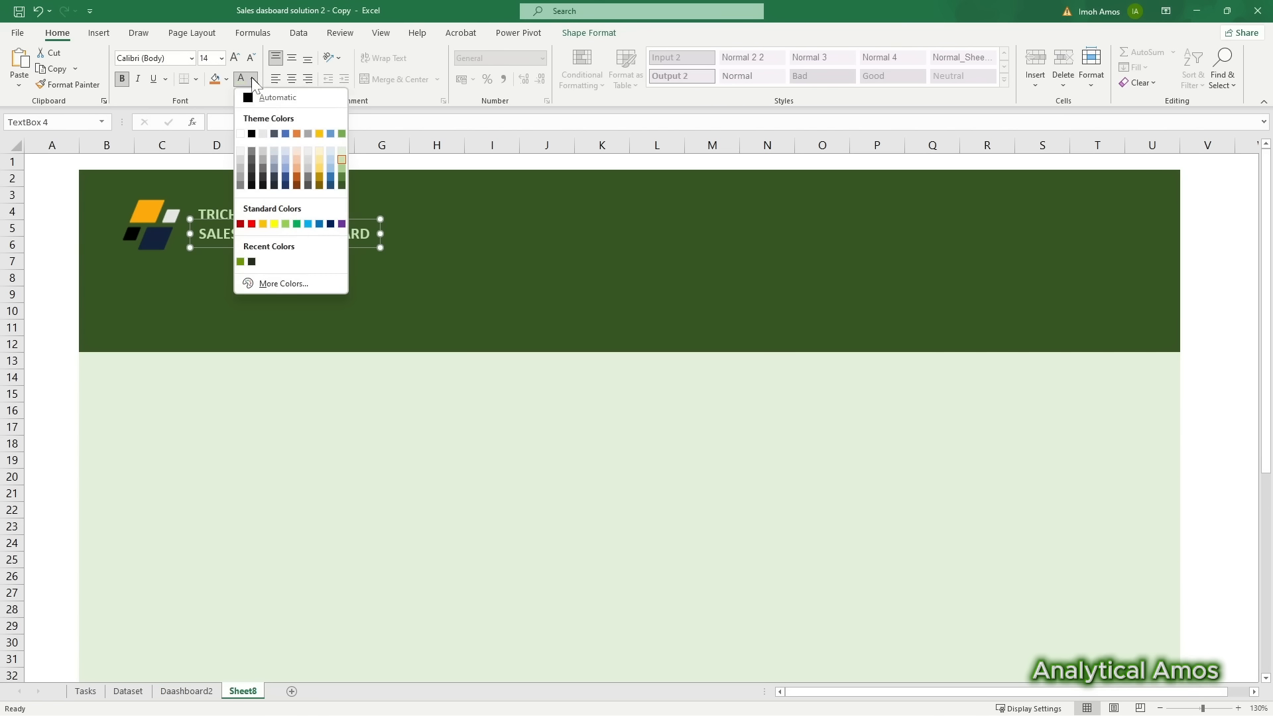
left_click(253, 127)
key("Escape")
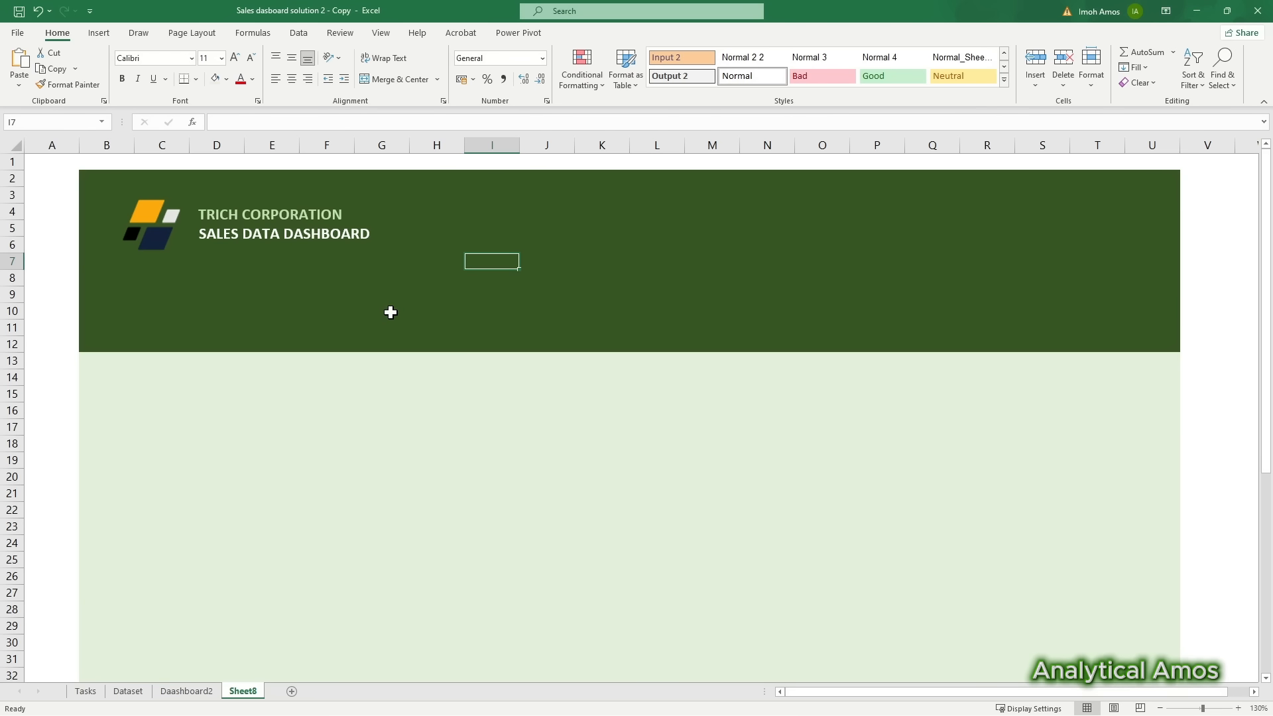
Step: Rename the new dashboard sheet as DASHBOARD3
double_click(255, 694)
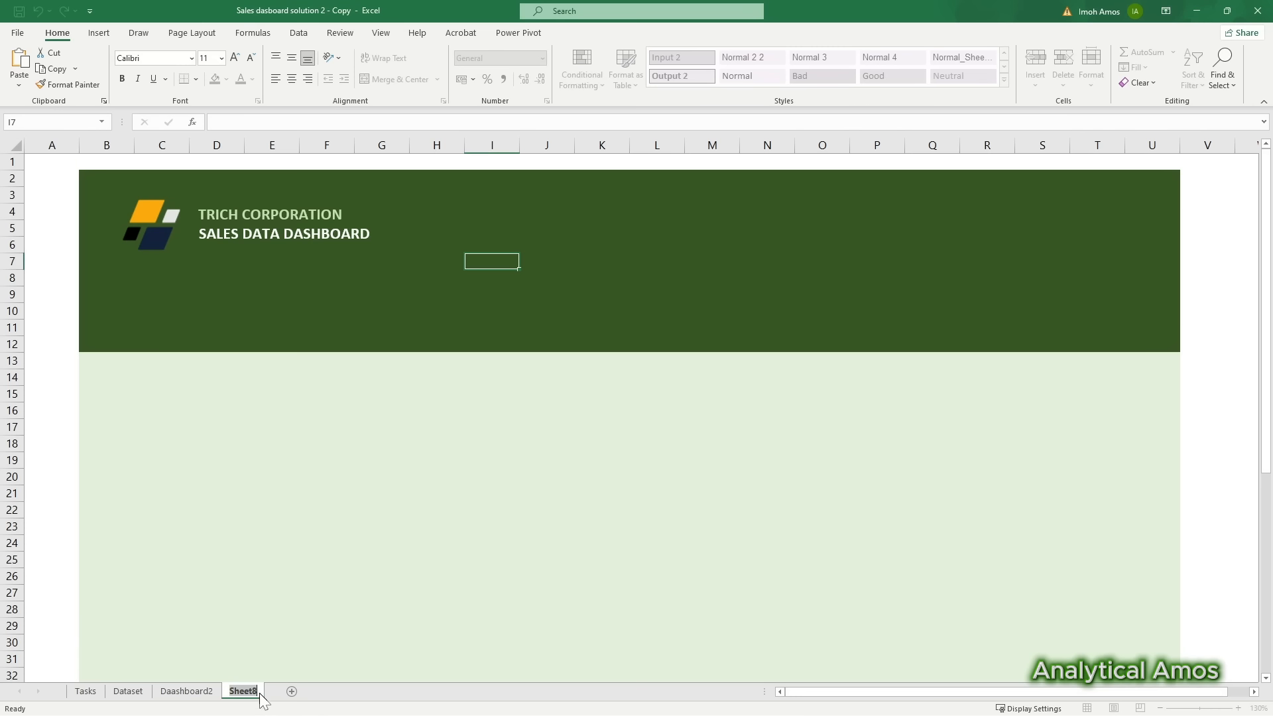
type("dASHBOA")
type("RD3")
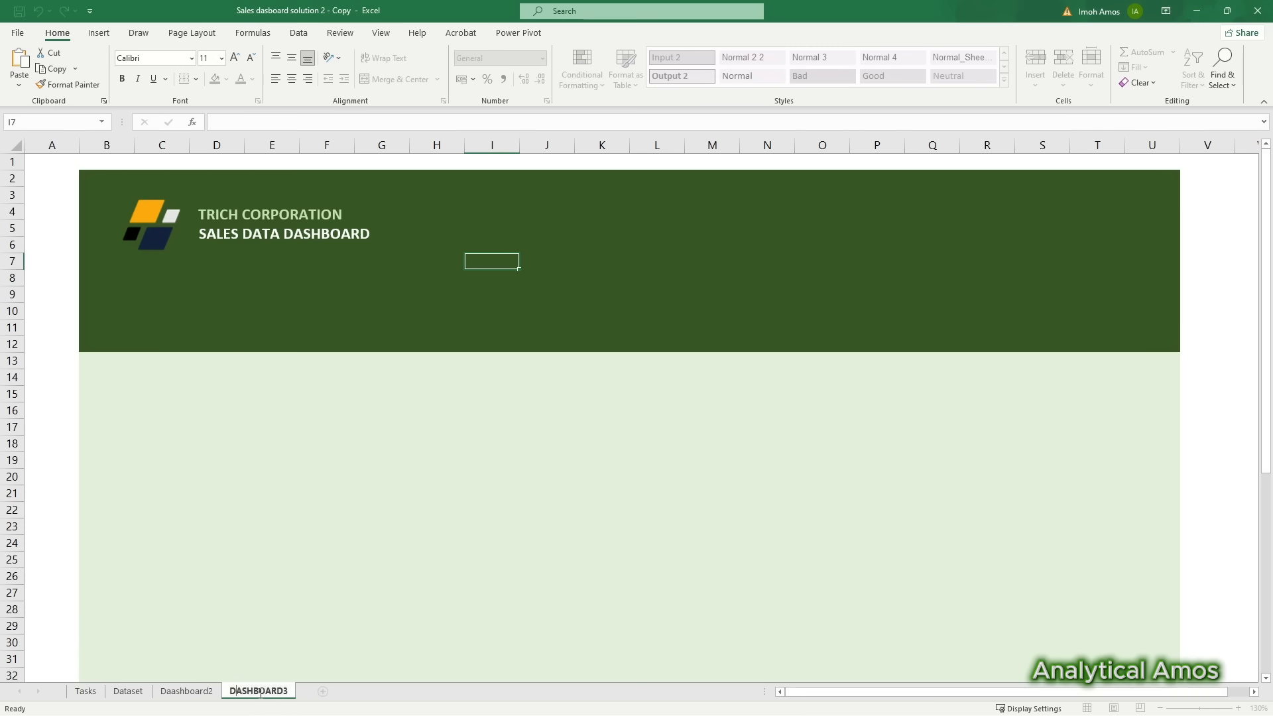
left_click(327, 576)
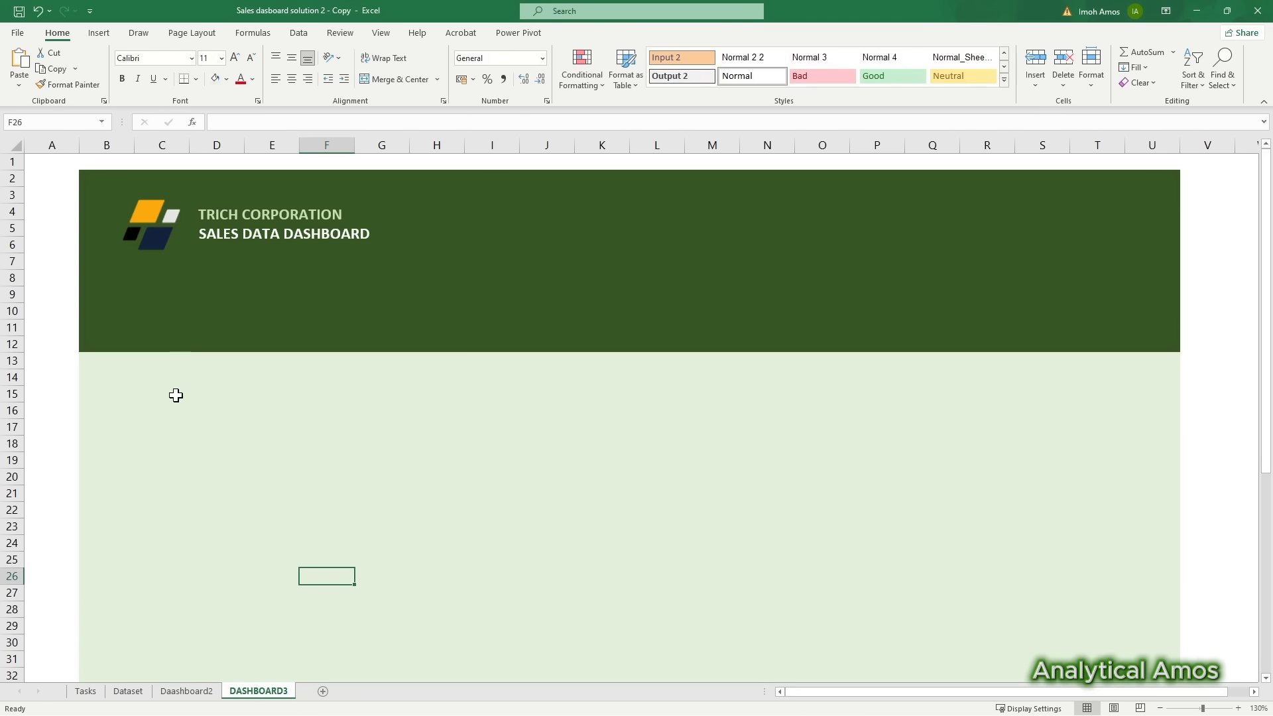
Step: Format the Order Date column on the Dataset sheet as Short Date
left_click(133, 692)
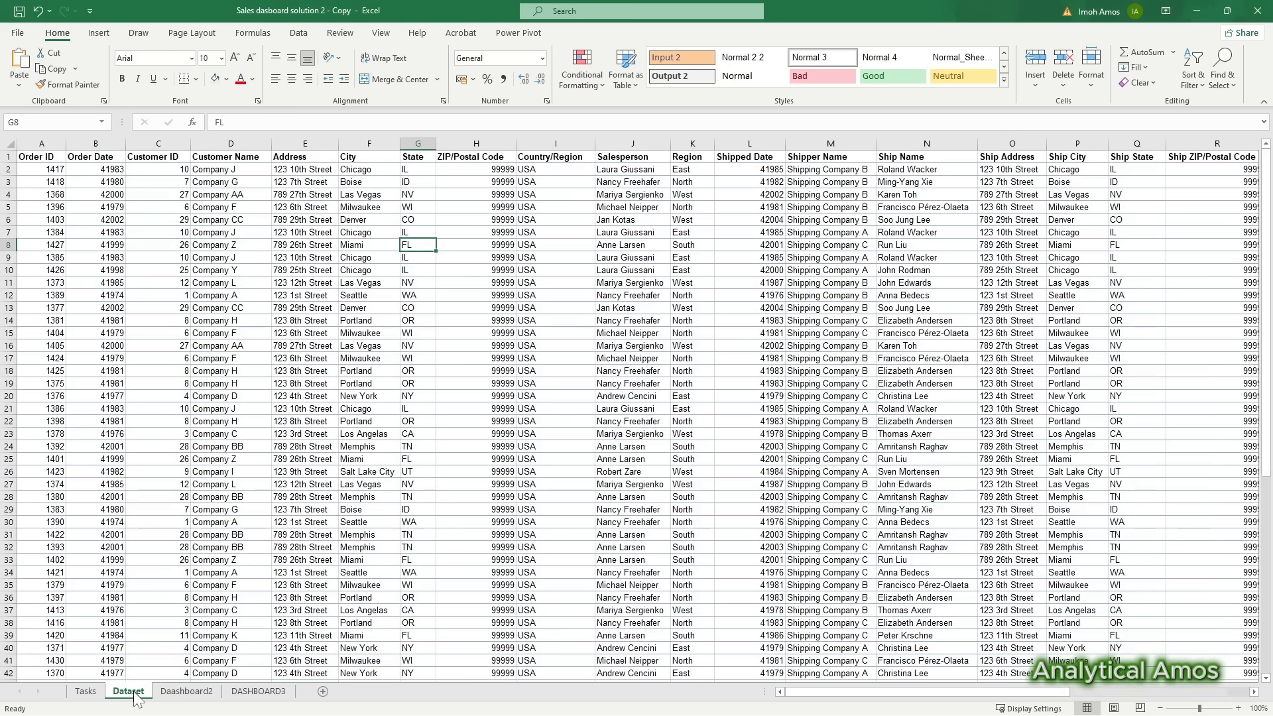
left_click(97, 156)
key("ctrl+shift+Down")
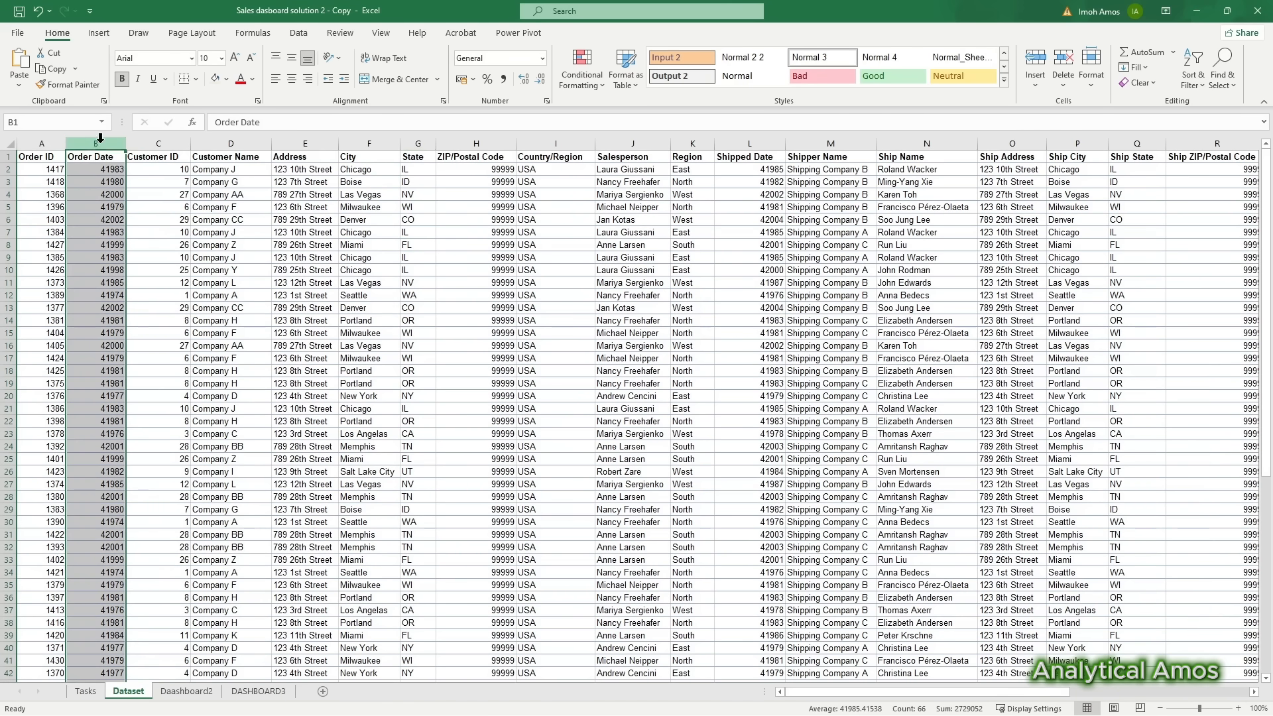
left_click(543, 59)
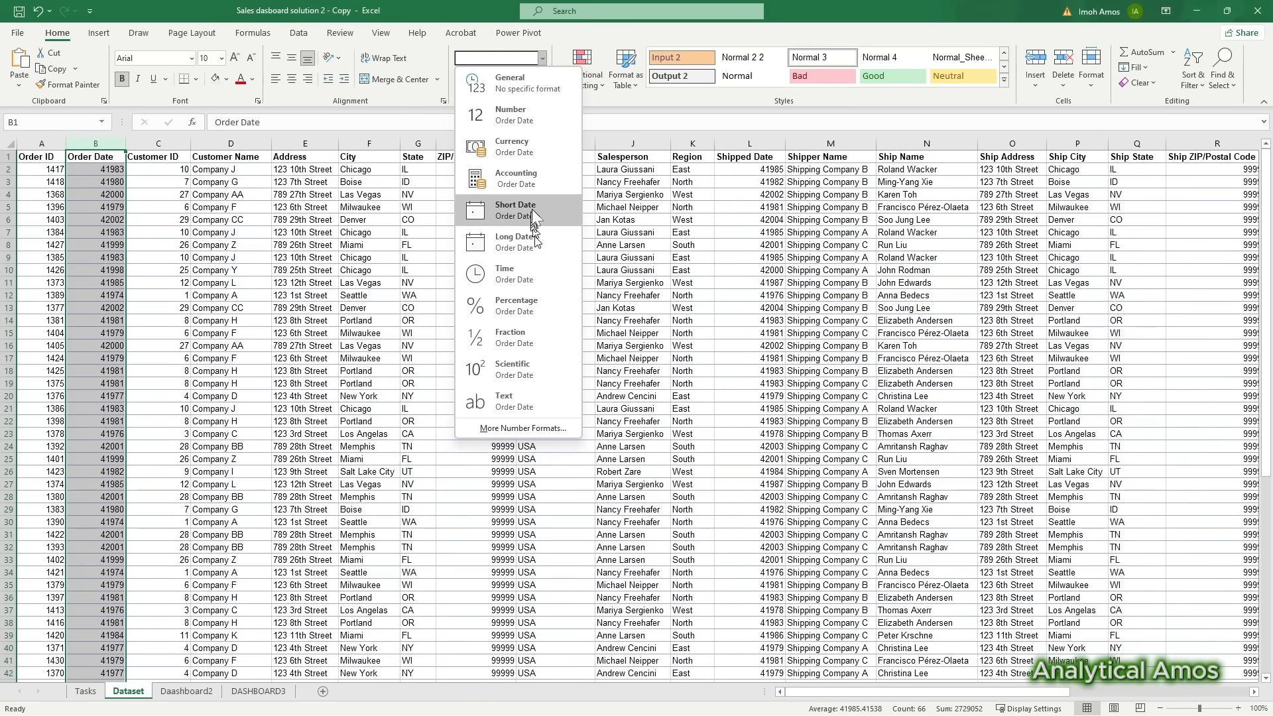
left_click(530, 210)
Step: Format the Shipped Date column of the dataset as Short Date
scroll(407, 171, "right", 3)
left_click(366, 156)
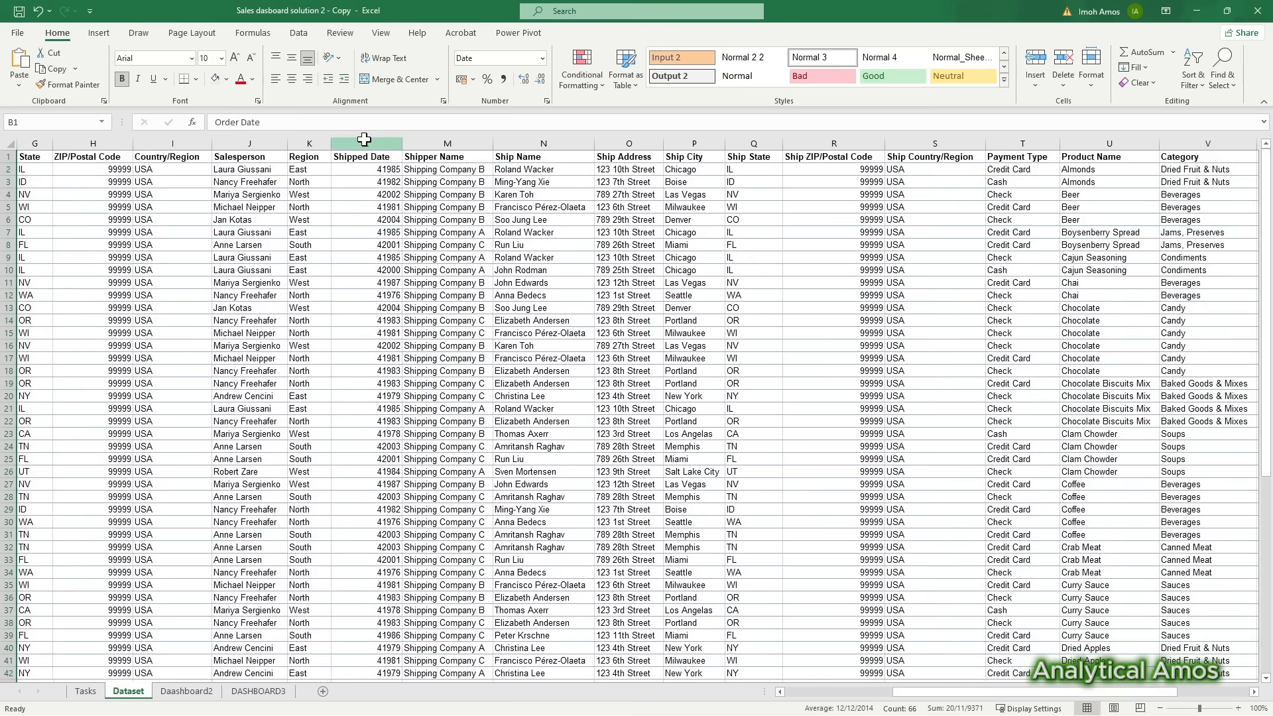
key("ctrl+shift+Down")
left_click(543, 58)
left_click(524, 209)
scroll(241, 263, "left", 3)
left_click(229, 259)
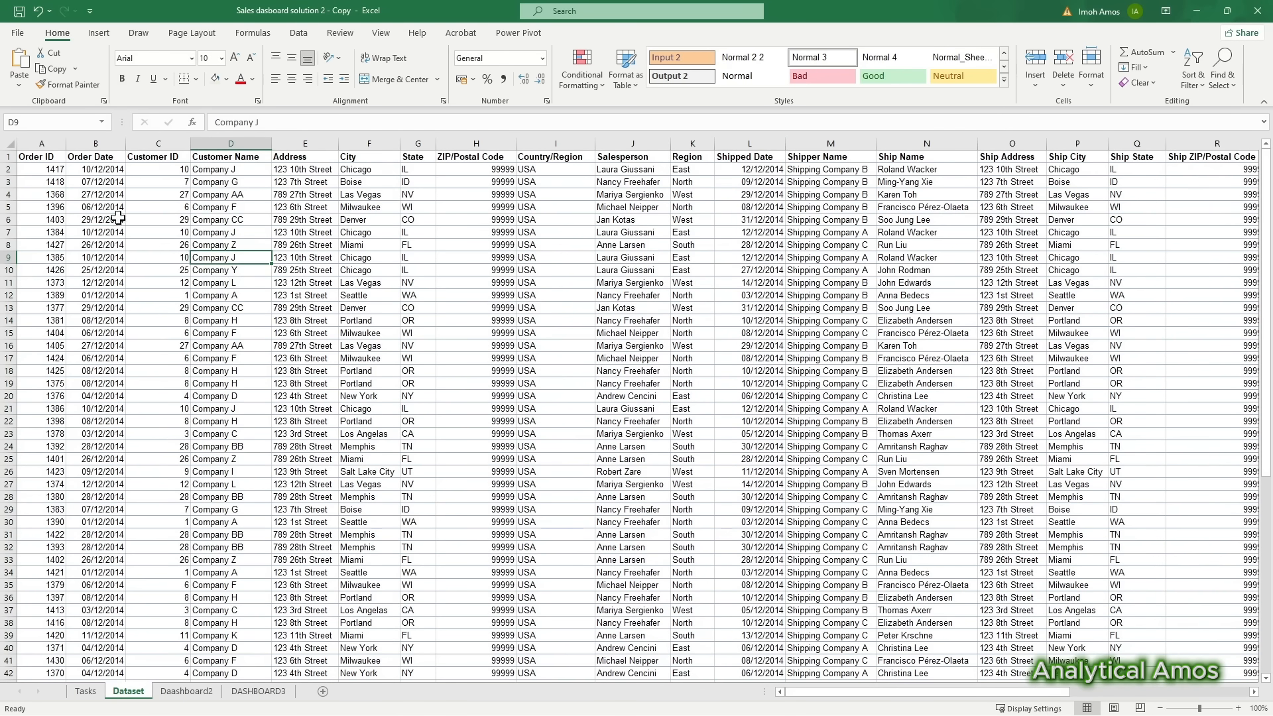
Step: Convert the dataset range A1:Z66 into an Excel table with headers
key("ctrl+t")
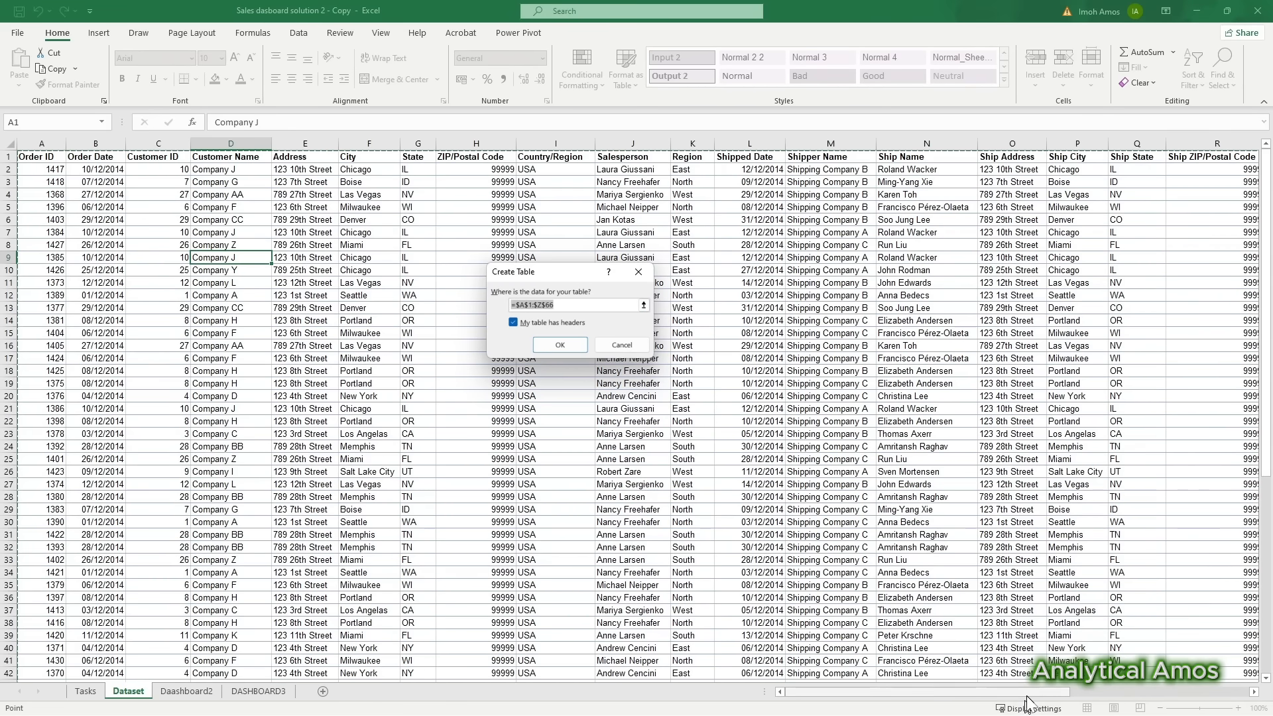
mouse_move(1043, 696)
left_mouse_down()
mouse_move(1207, 696)
mouse_move(1042, 696)
left_mouse_up()
scroll(199, 430, "down", 15)
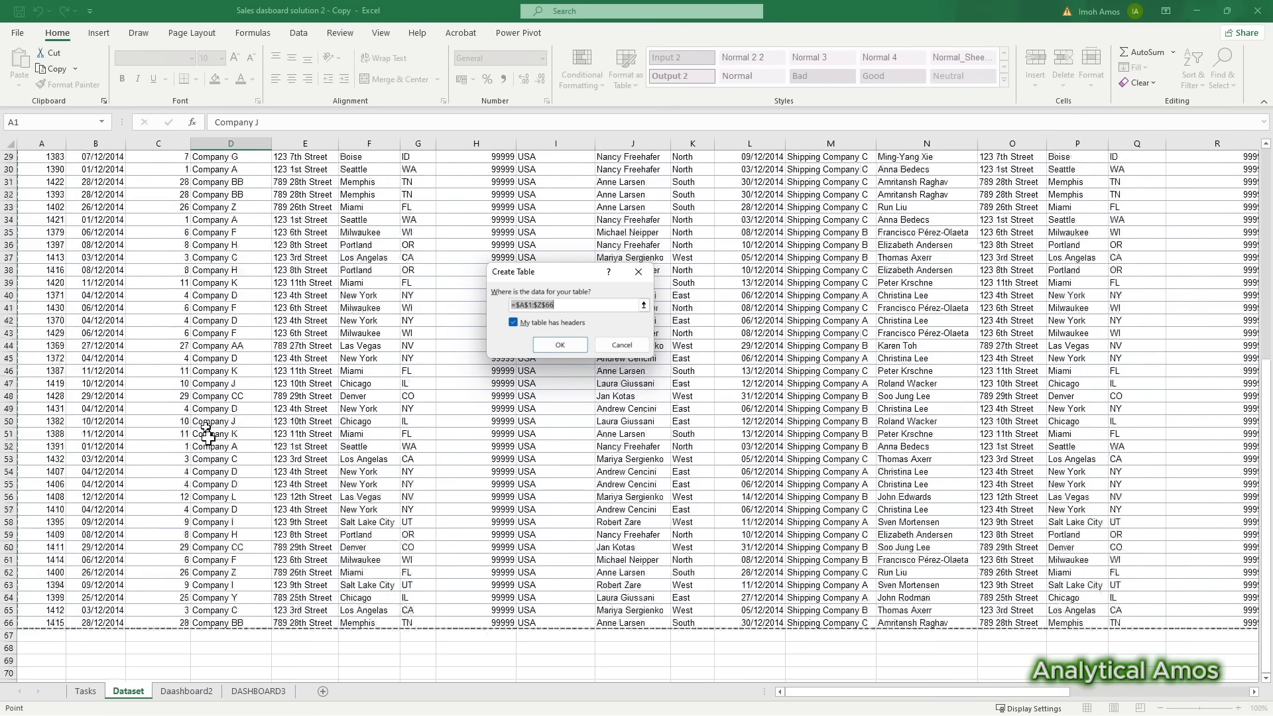
scroll(889, 358, "up", 15)
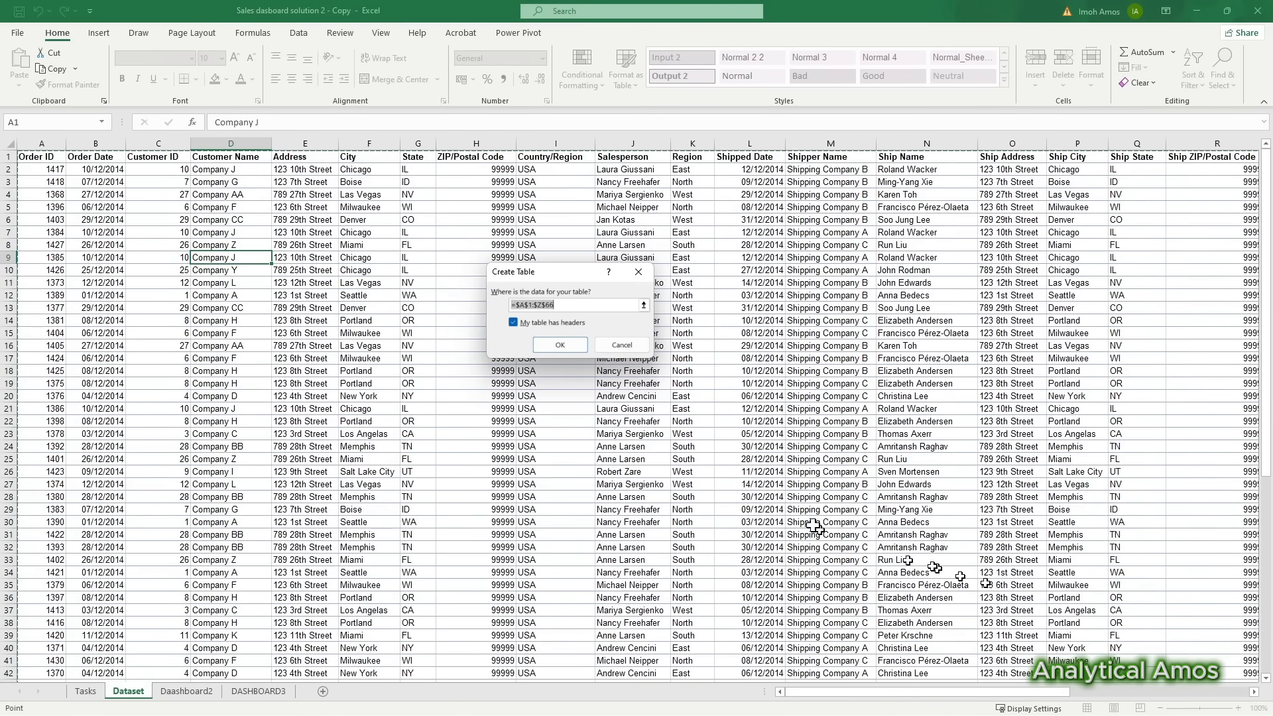
left_click(560, 344)
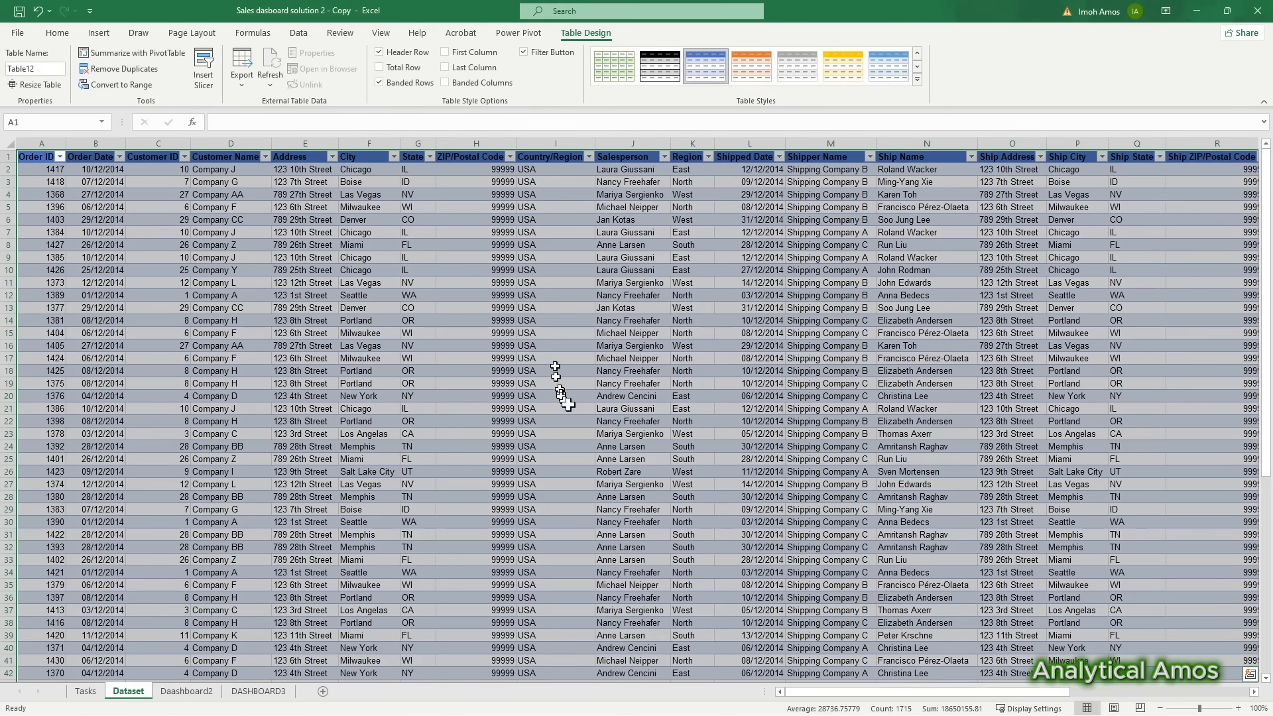
left_click(370, 308)
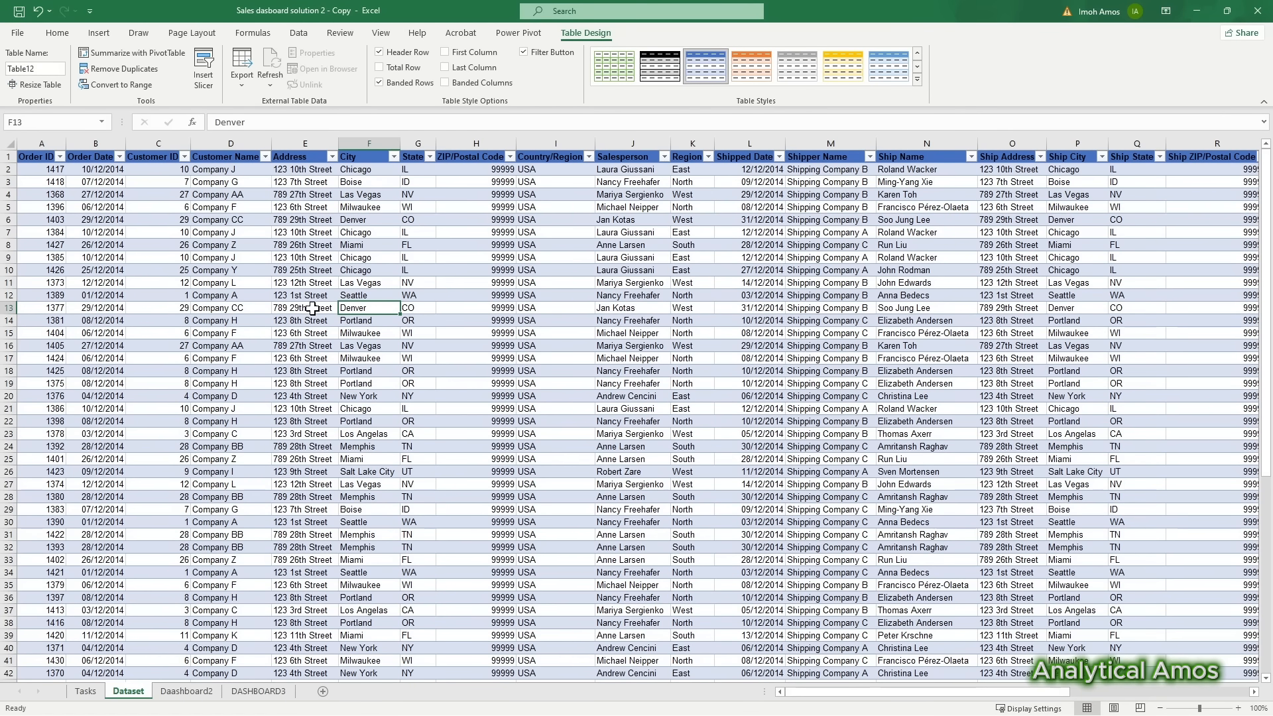
Step: Name the dataset table SalesTable
left_click(42, 68)
type("SalesTable")
left_click(305, 257)
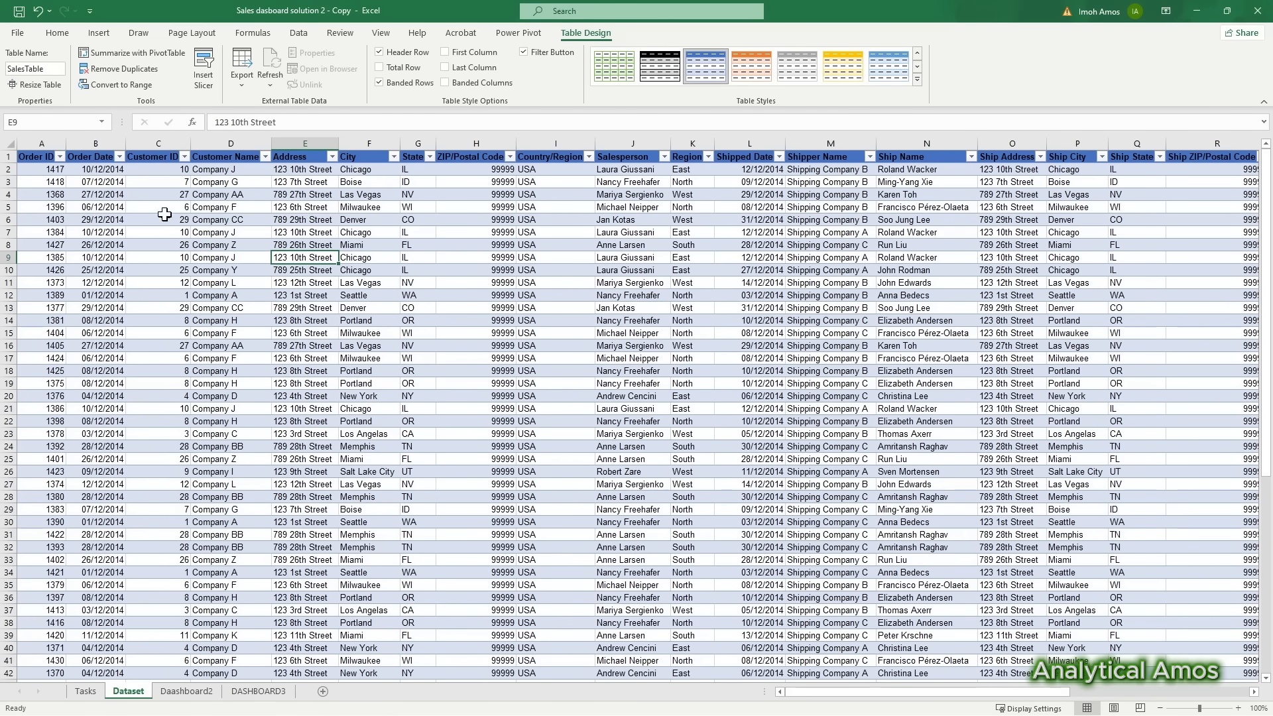
Step: Create a PivotTable from SalesTable on a new worksheet
left_click(98, 33)
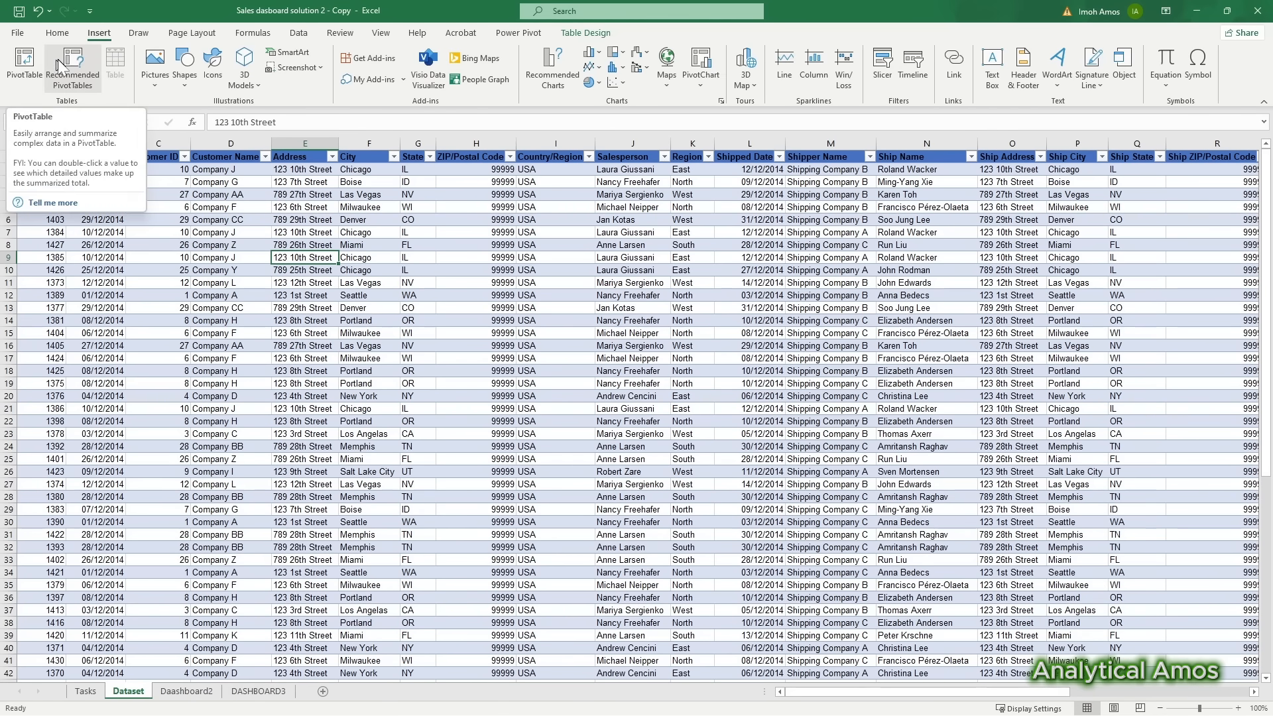
left_click(25, 66)
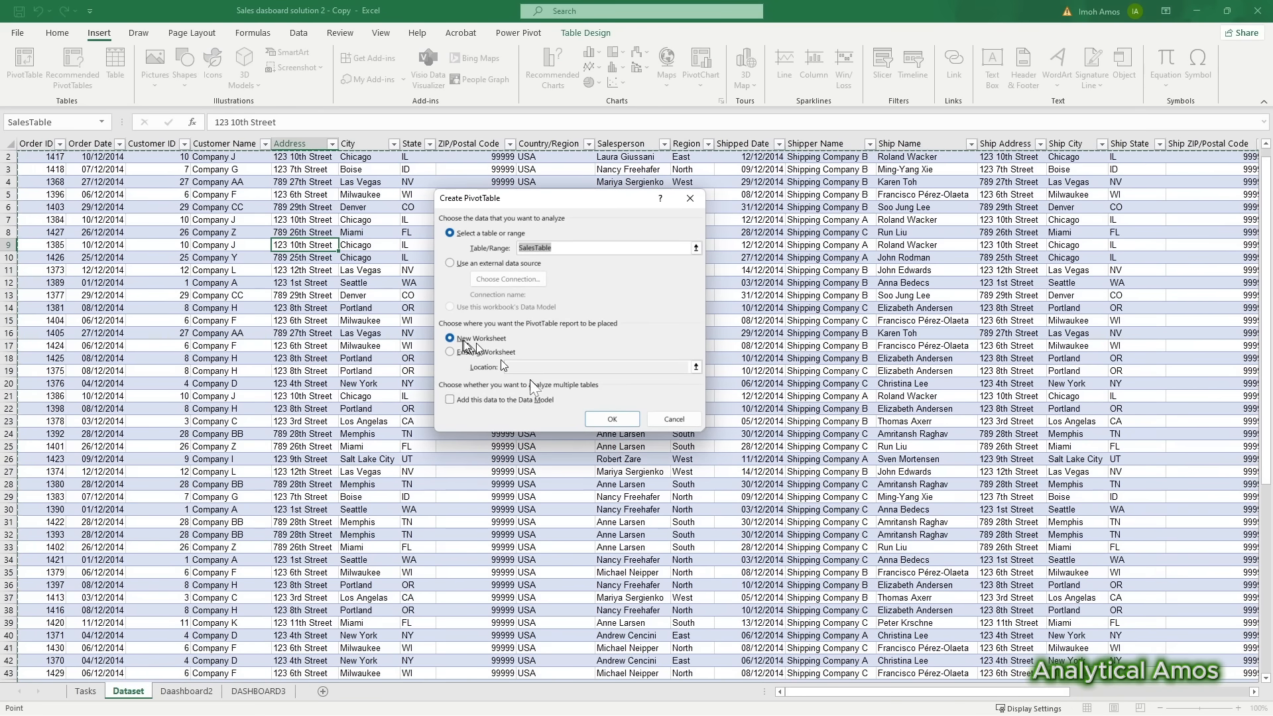
left_click(613, 418)
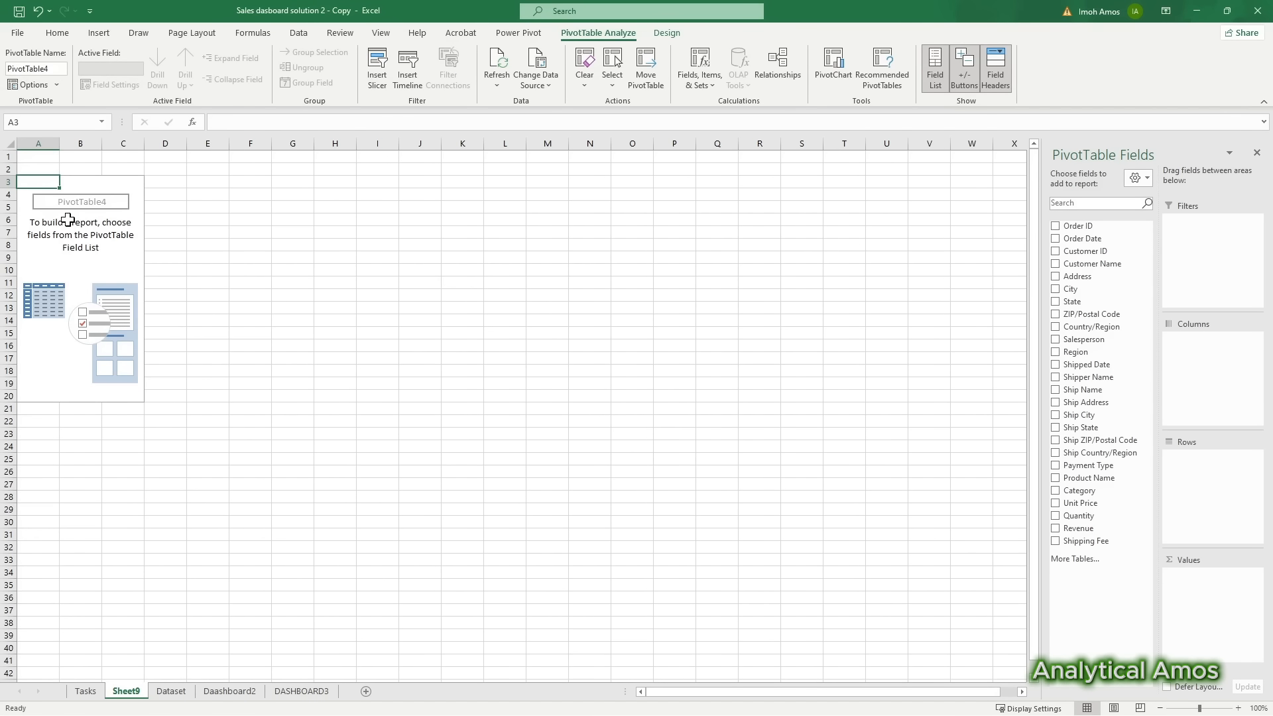
Step: Check the KPIs on the Tasks sheet against the dataset, and rename the new PivotTable sheet as Pivotsheet
key("ctrl+Page_Up")
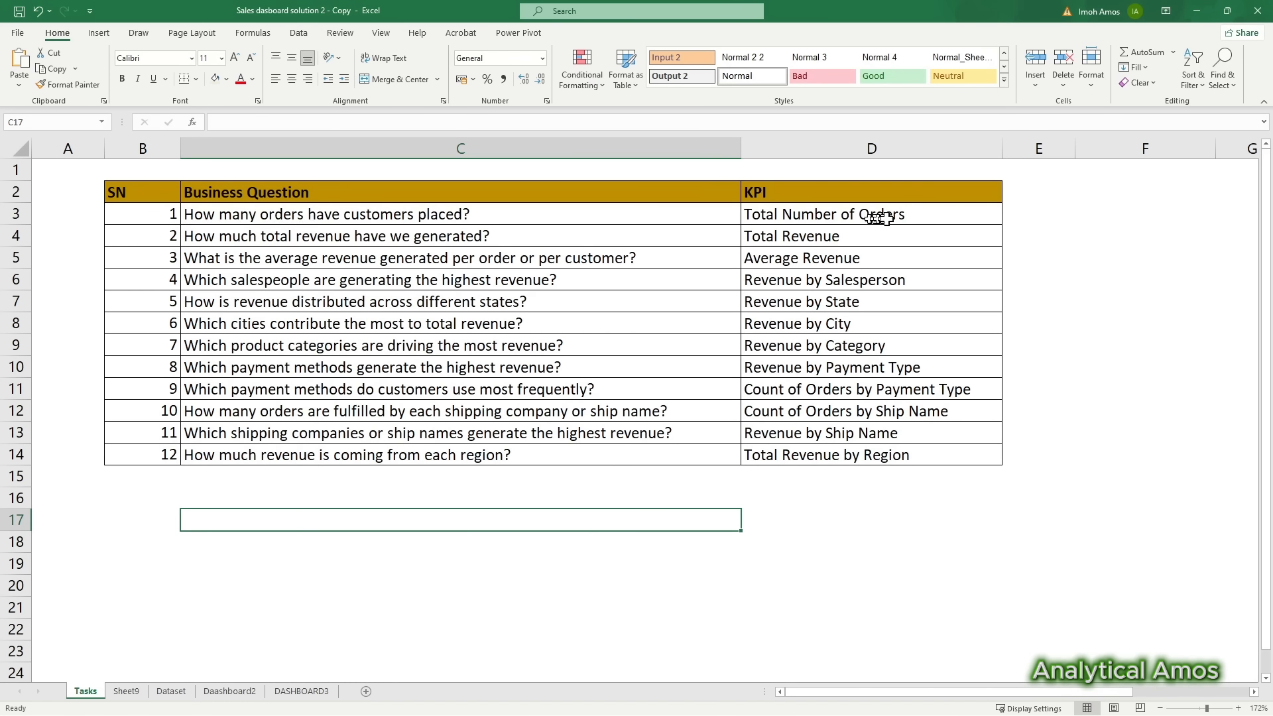
left_click(171, 691)
scroll(44, 154, "up", 1)
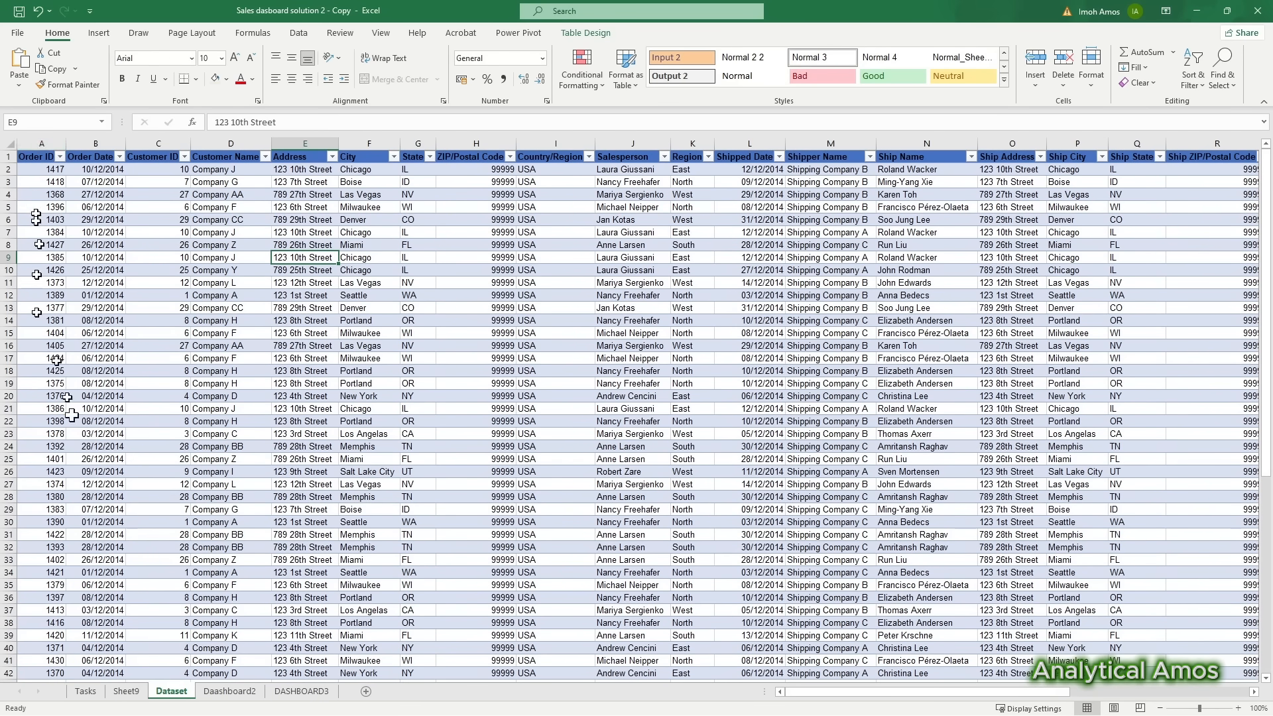
left_click(86, 691)
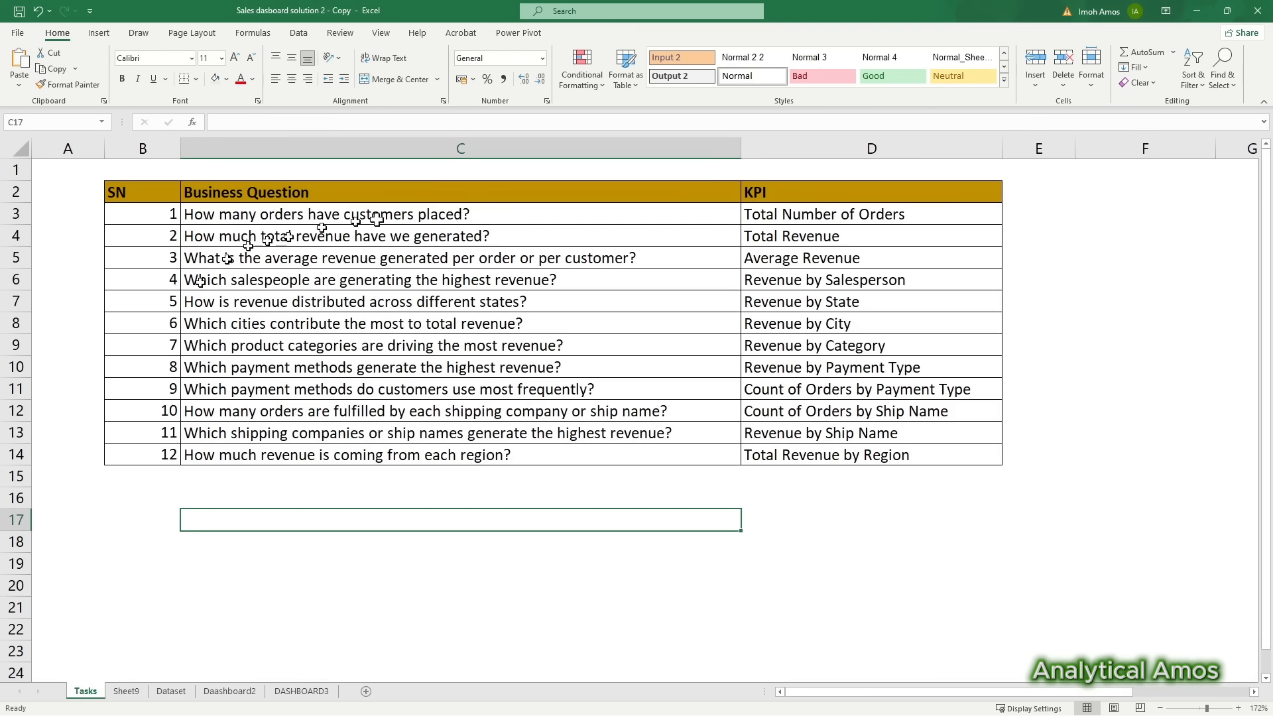
left_click(171, 691)
left_click(126, 691)
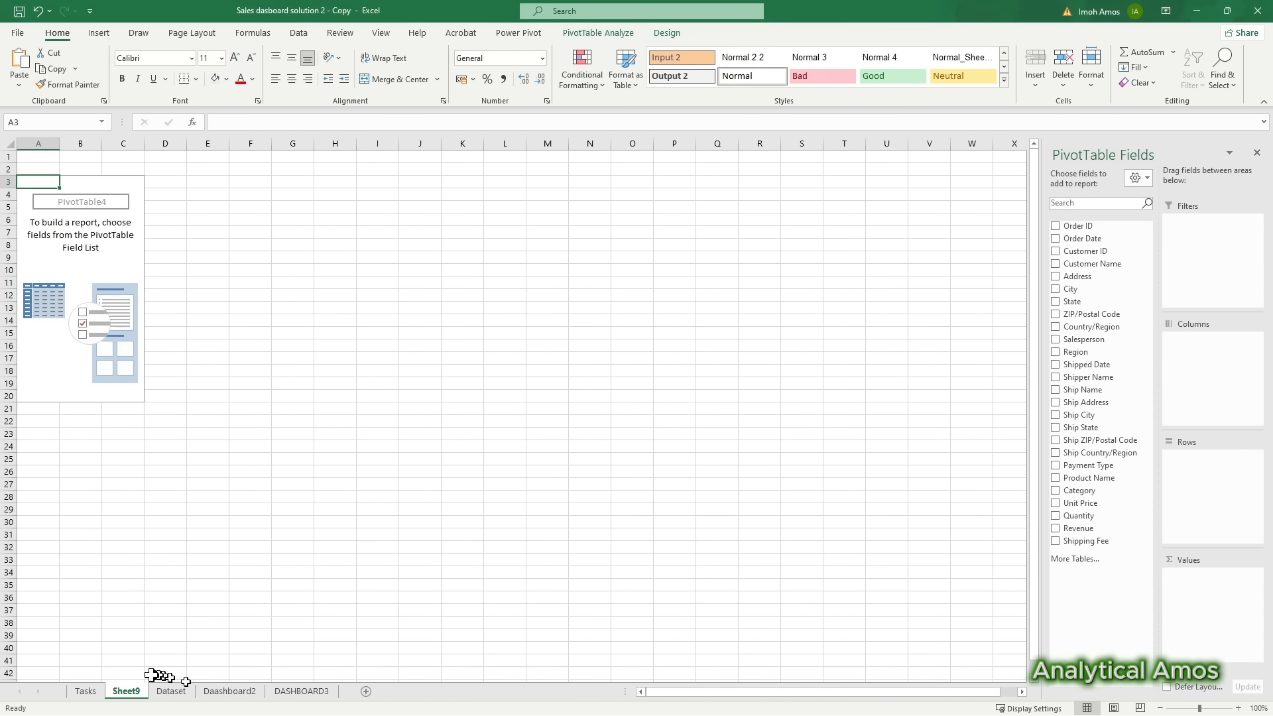
double_click(130, 692)
type("Pivotsheet")
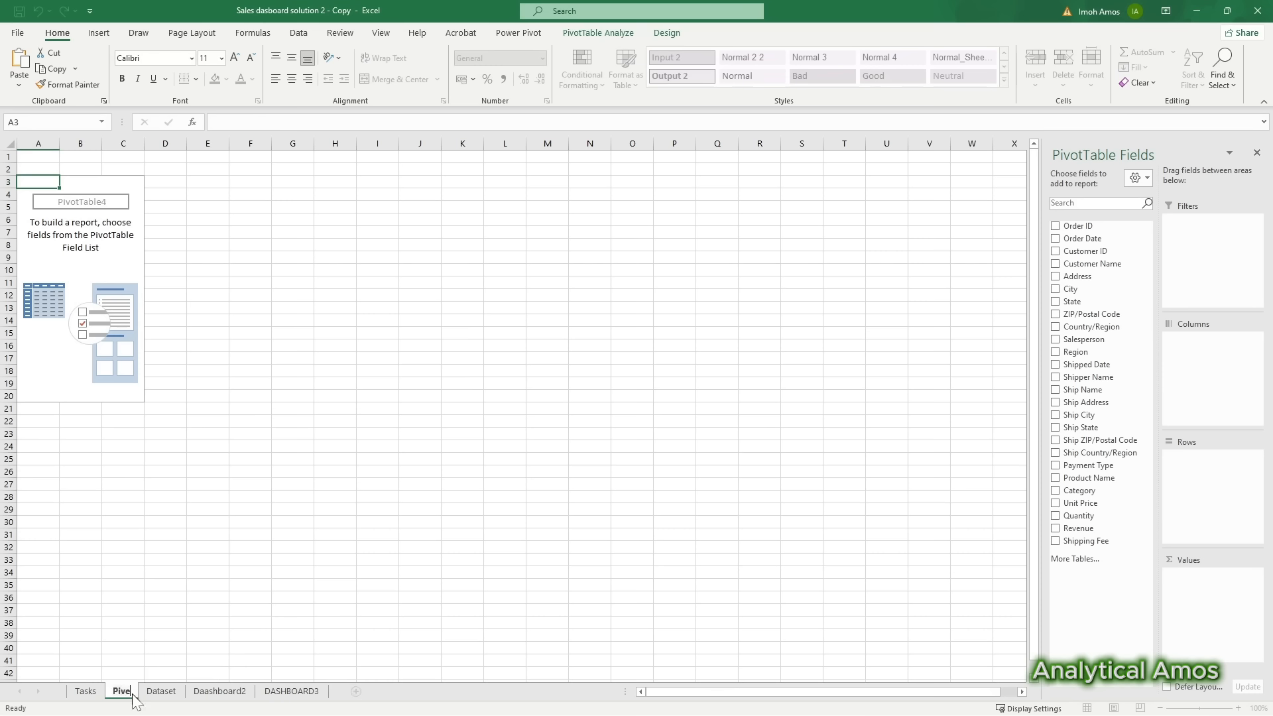
left_click(251, 636)
Step: Add Order ID to the PivotTable's values and summarize it by Count
left_click(74, 241)
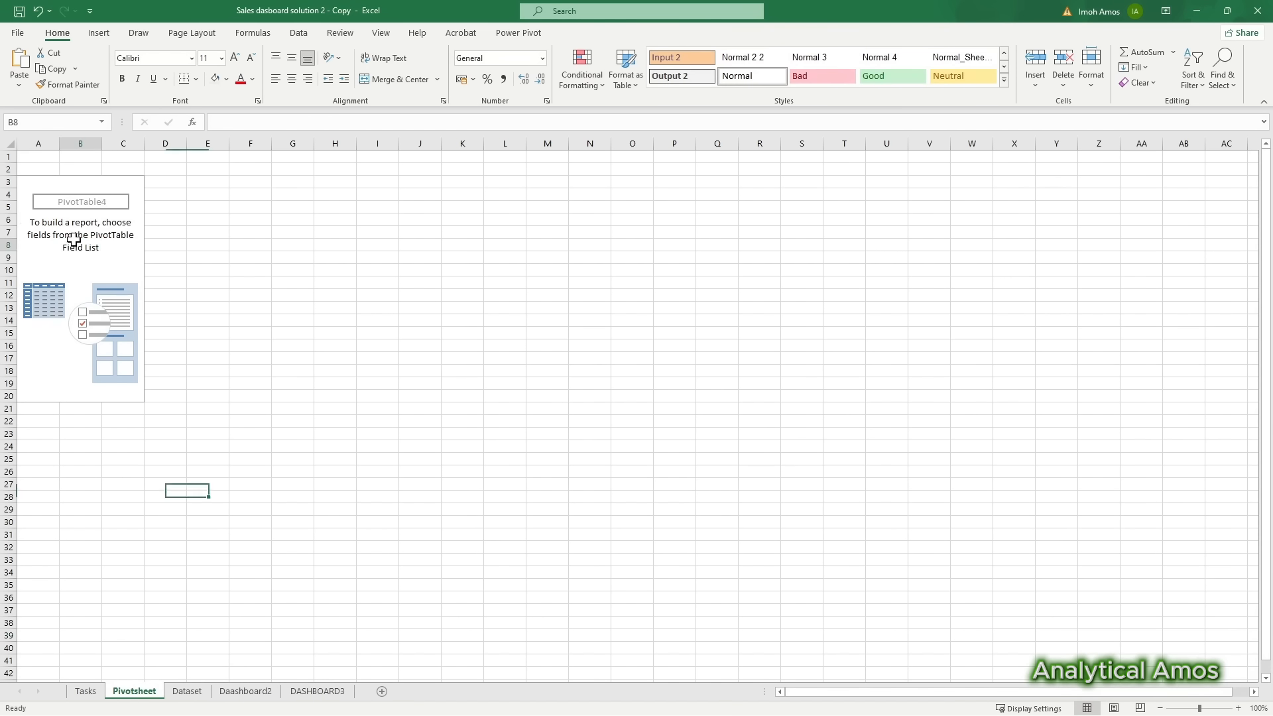
left_click(53, 210)
left_click(50, 171)
left_click(47, 183)
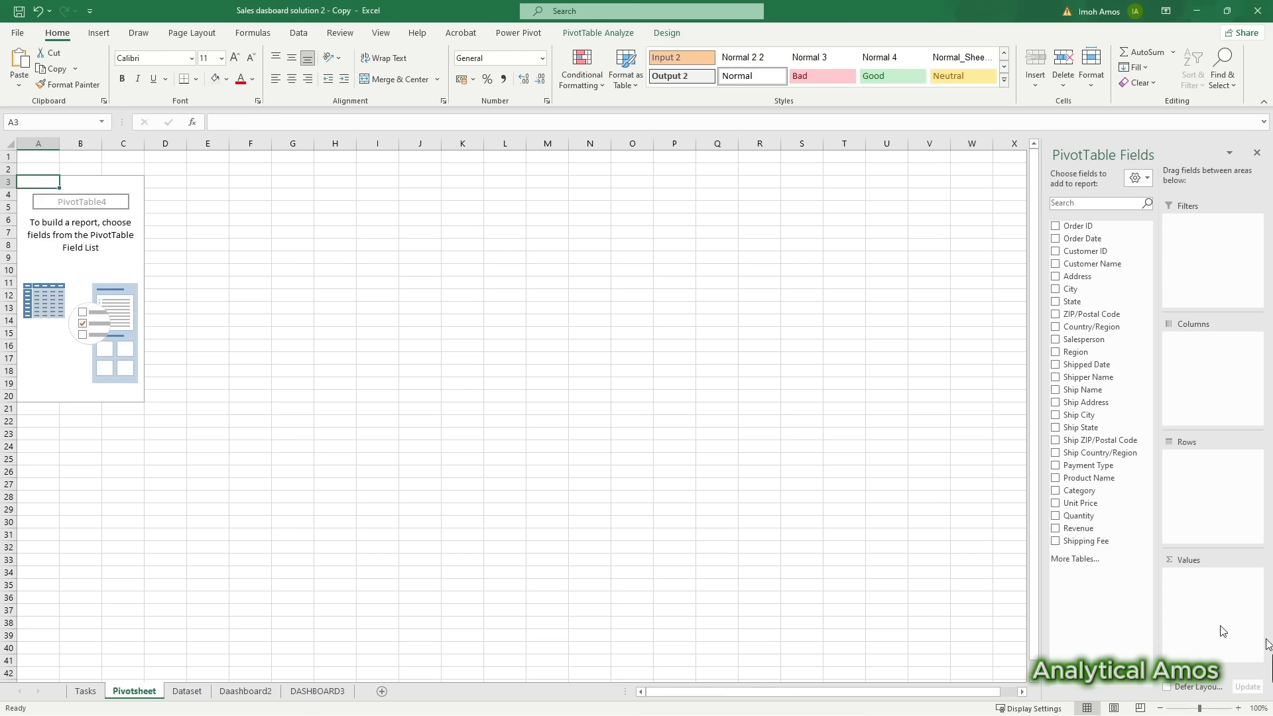
left_click(1056, 226)
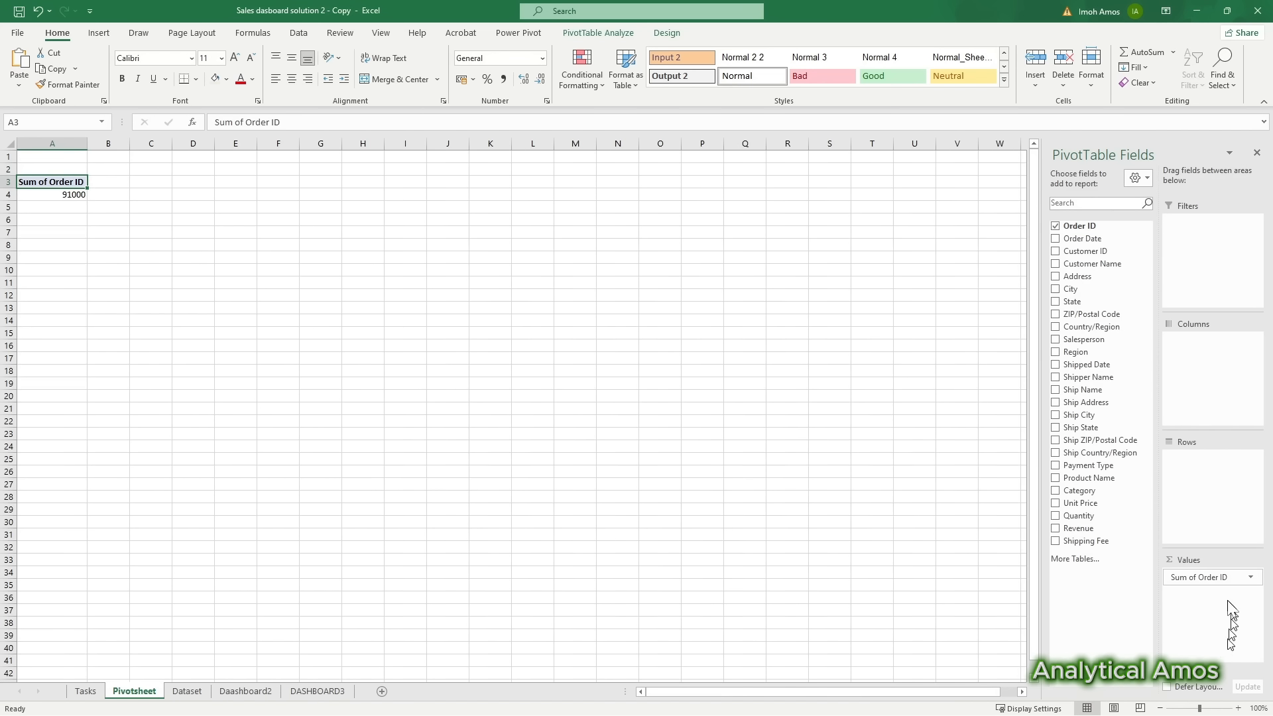
double_click(1208, 578)
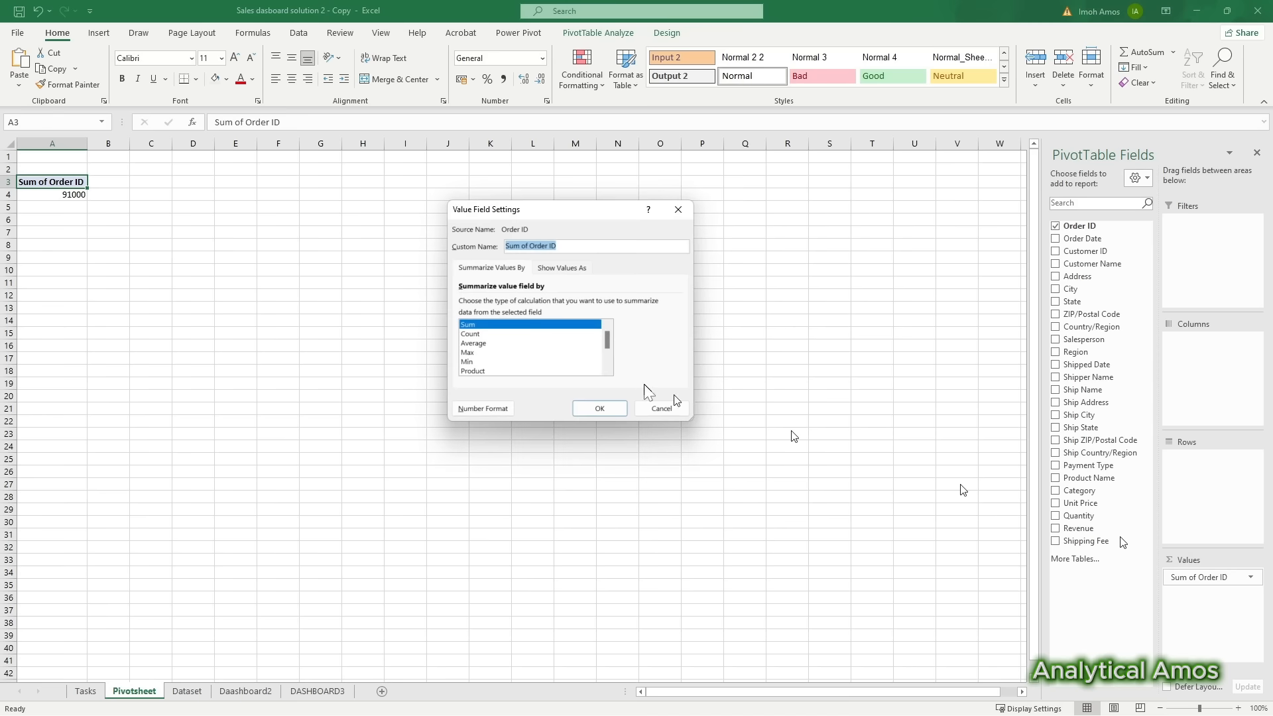
left_click(471, 334)
left_click(599, 408)
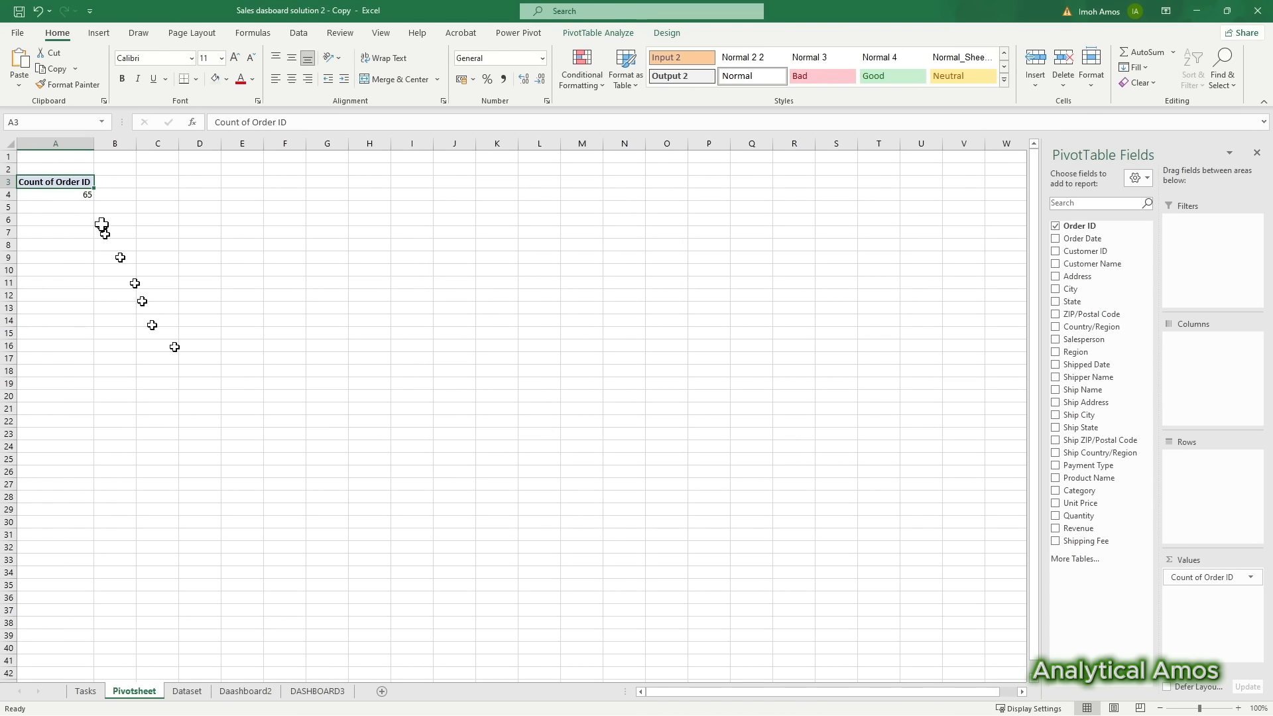
mouse_move(75, 198)
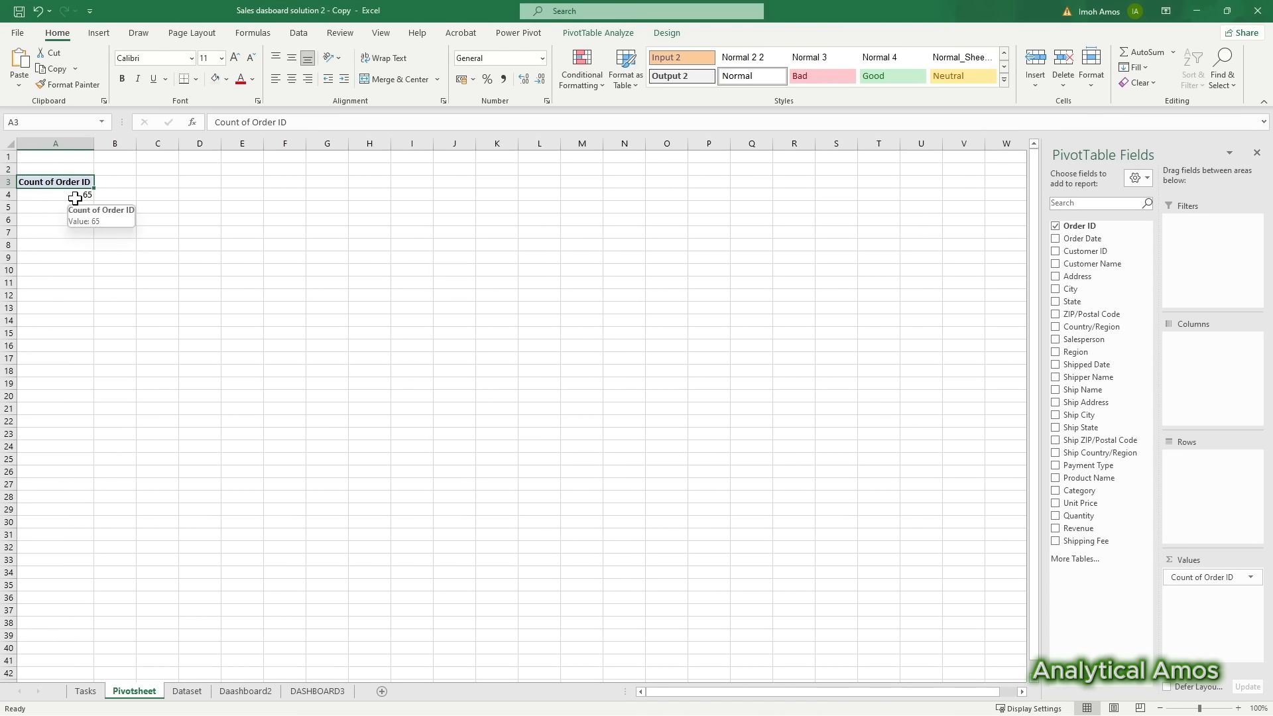
Step: Check the Total Revenue KPI on the Tasks sheet and add the Revenue field to the PivotTable as a sum
left_click(85, 691)
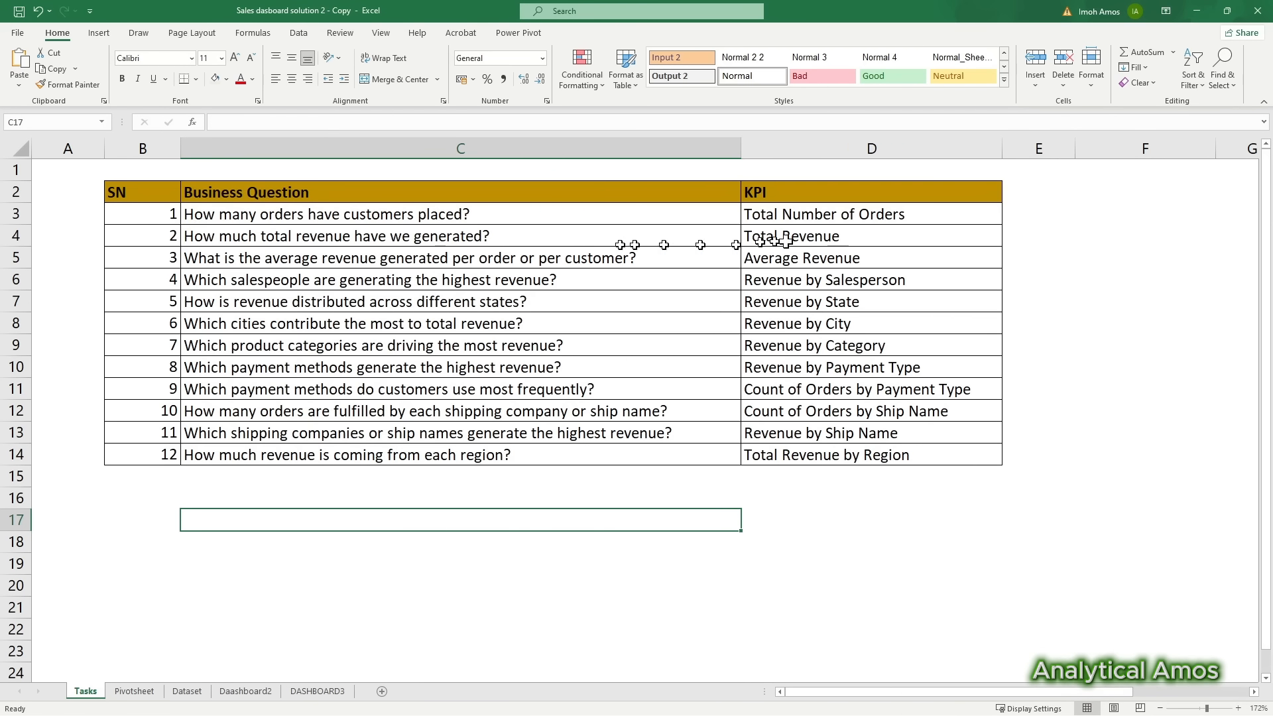
left_click(133, 691)
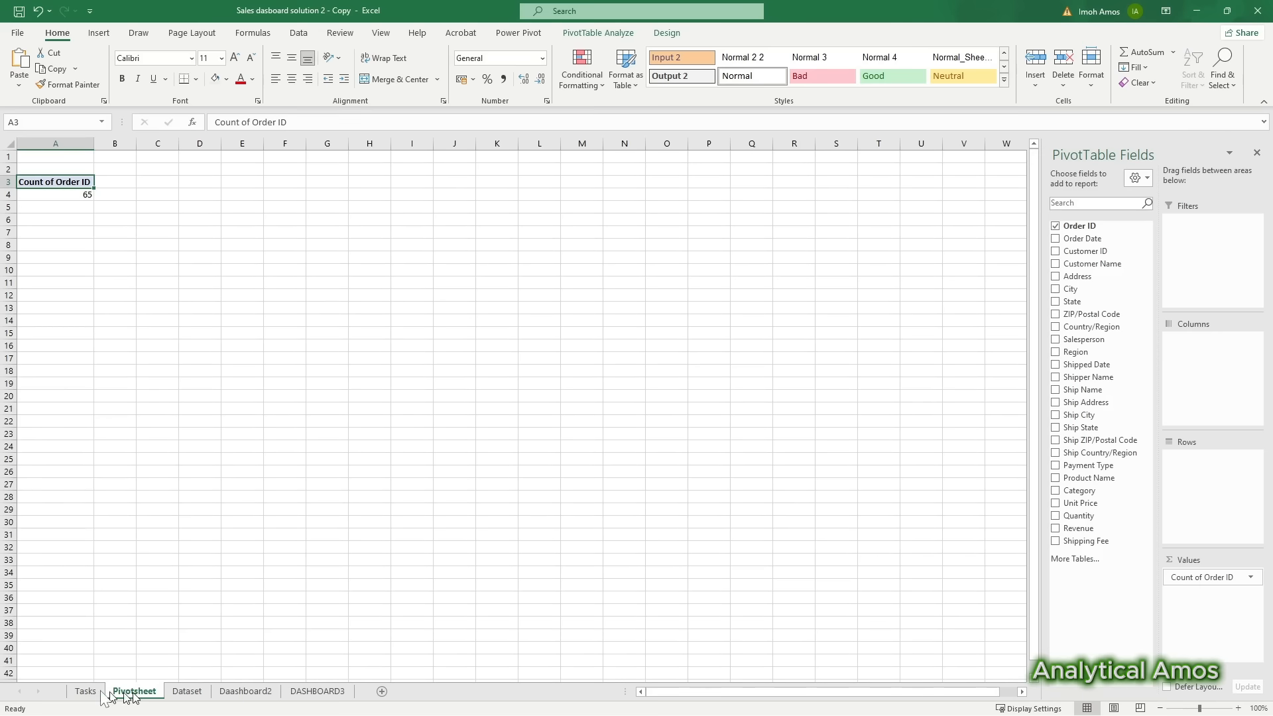
left_click(1055, 529)
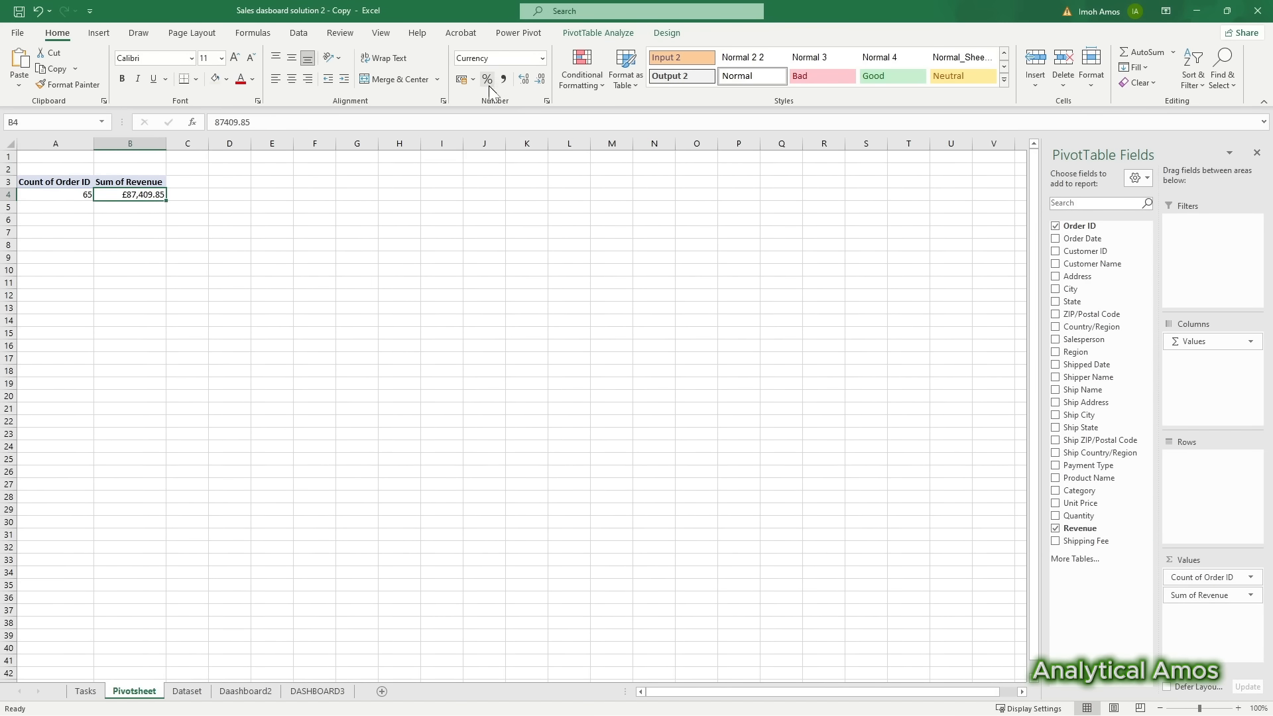
Step: Format the Sum of Revenue value as currency with the $ symbol and 0 decimal places
left_click(542, 58)
left_click(517, 428)
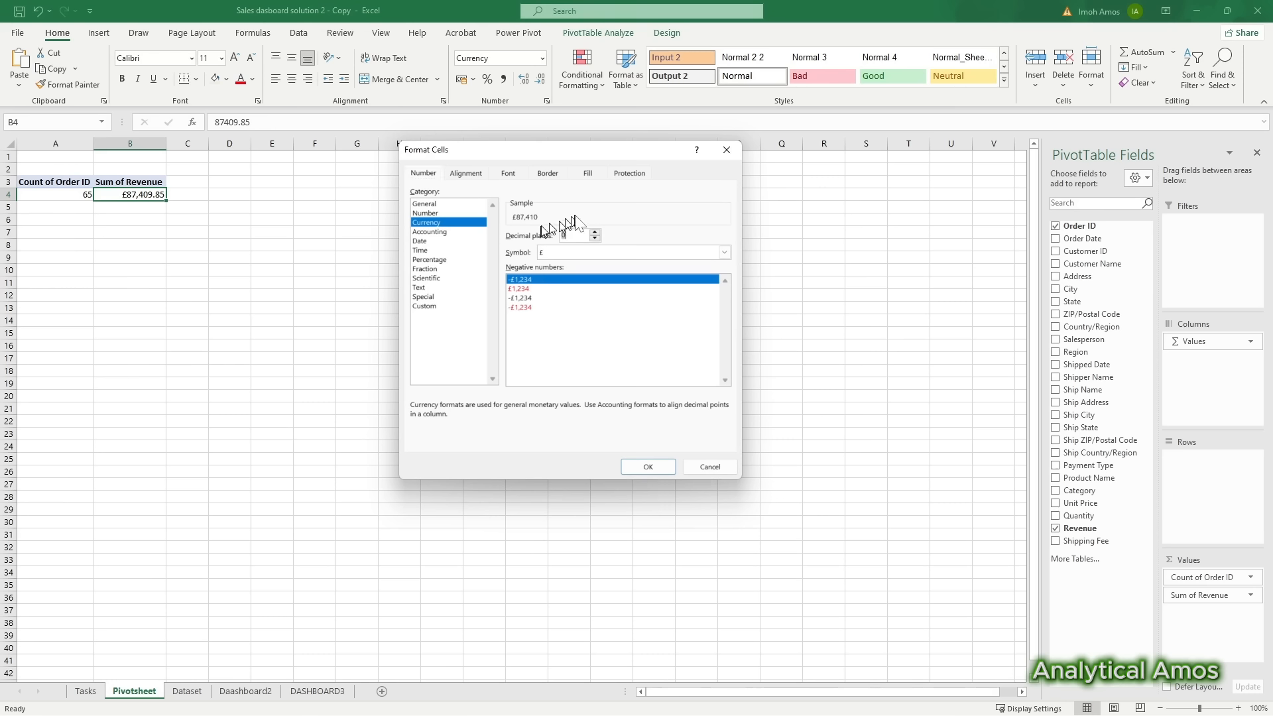
left_click(653, 255)
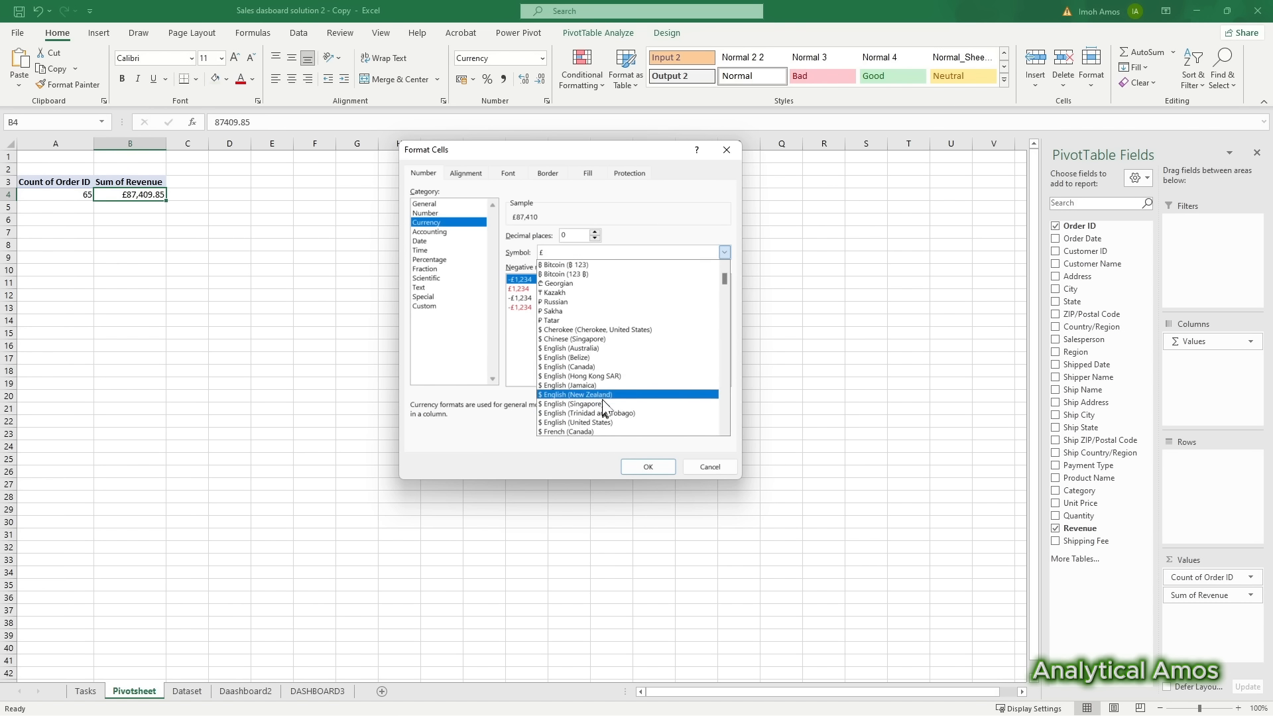
left_click(600, 413)
left_click(648, 458)
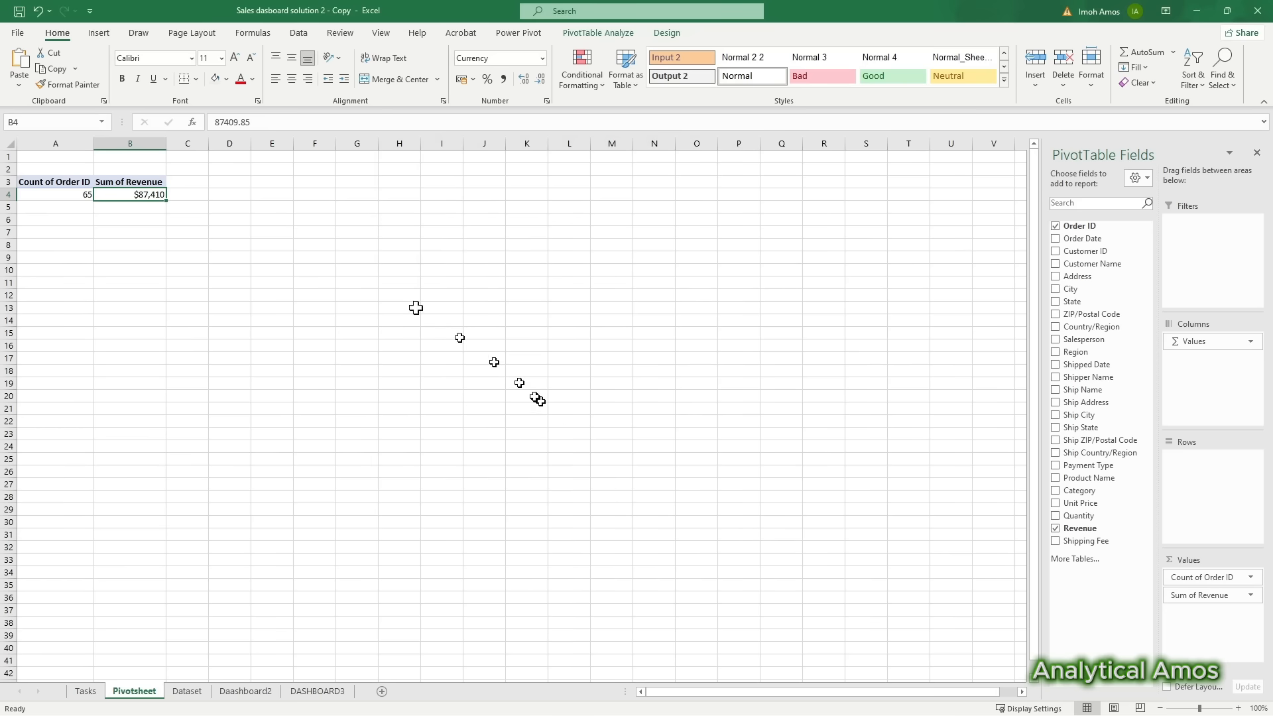
left_click(128, 221)
left_click(55, 196)
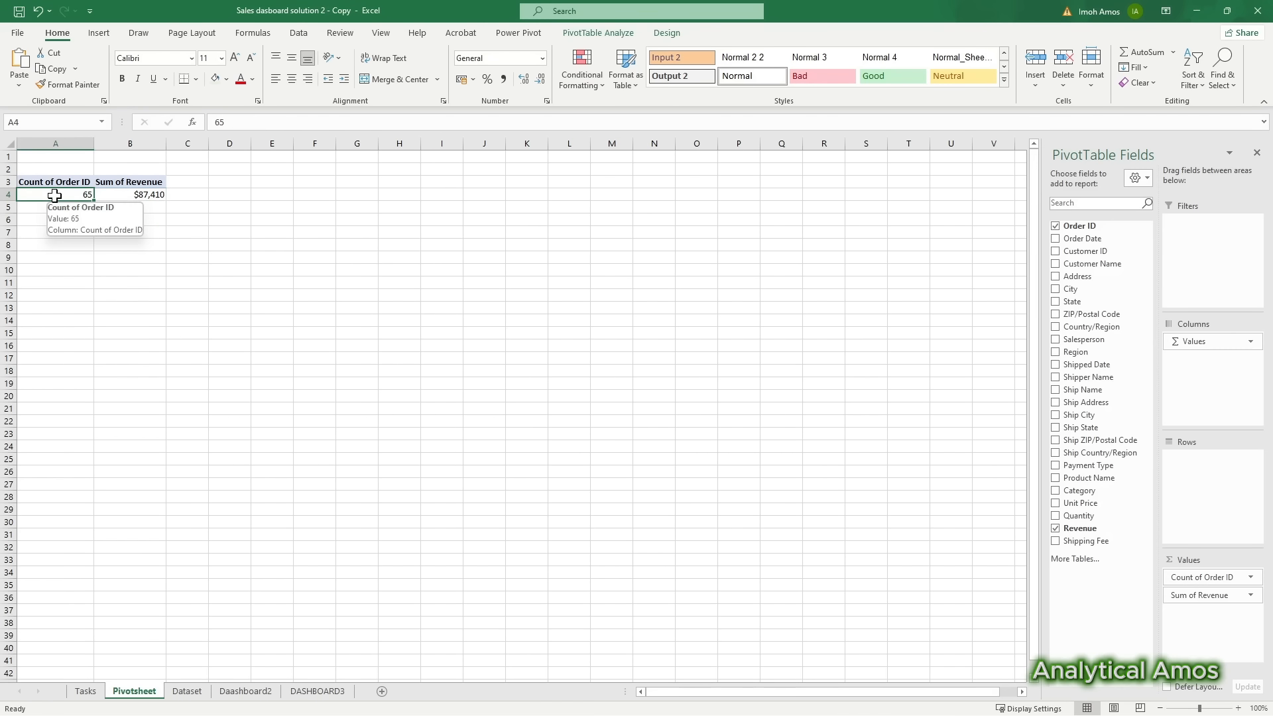
left_click(133, 195)
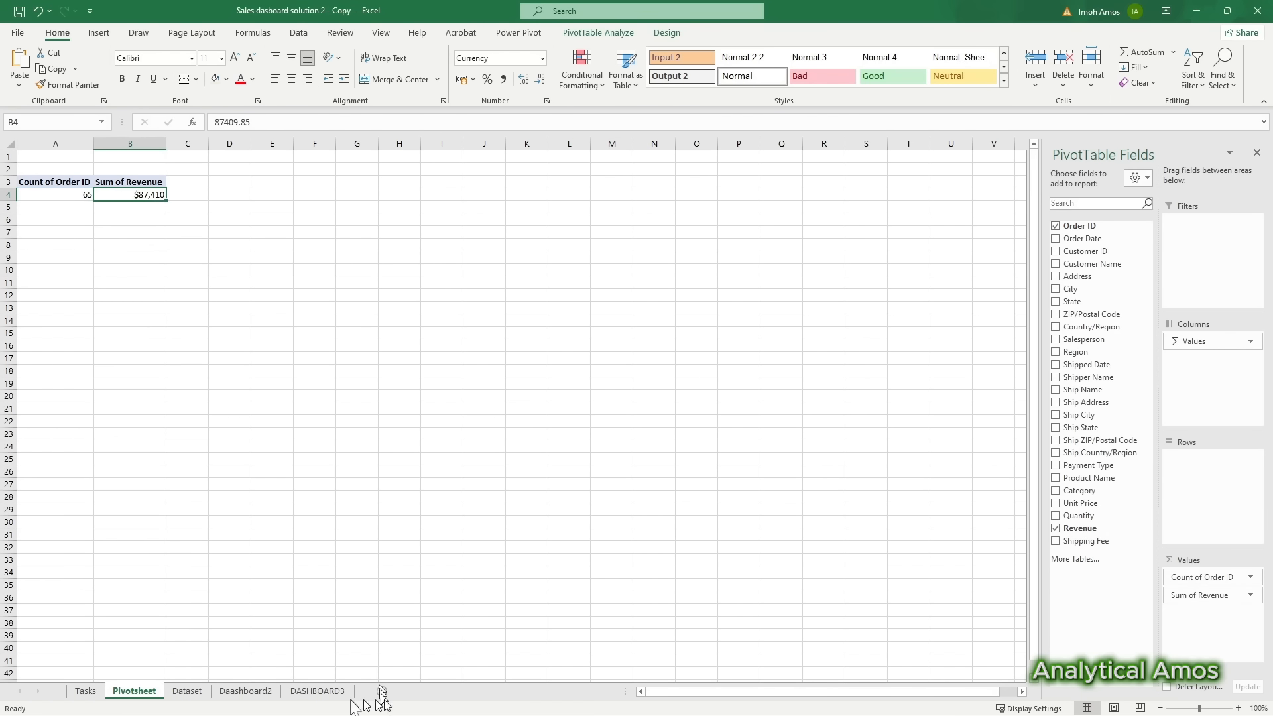
Step: Draw a rounded rectangle in the DASHBOARD3 header beside the title and fill it light green
left_click(318, 691)
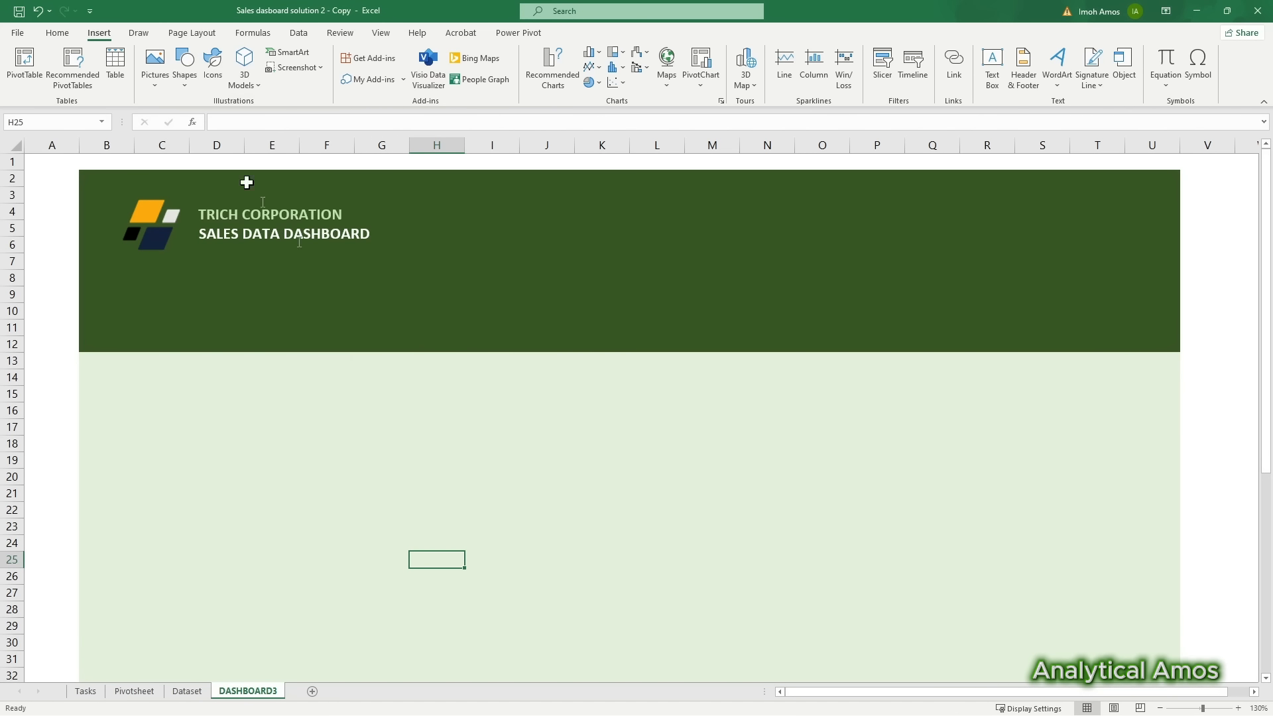
left_click(184, 60)
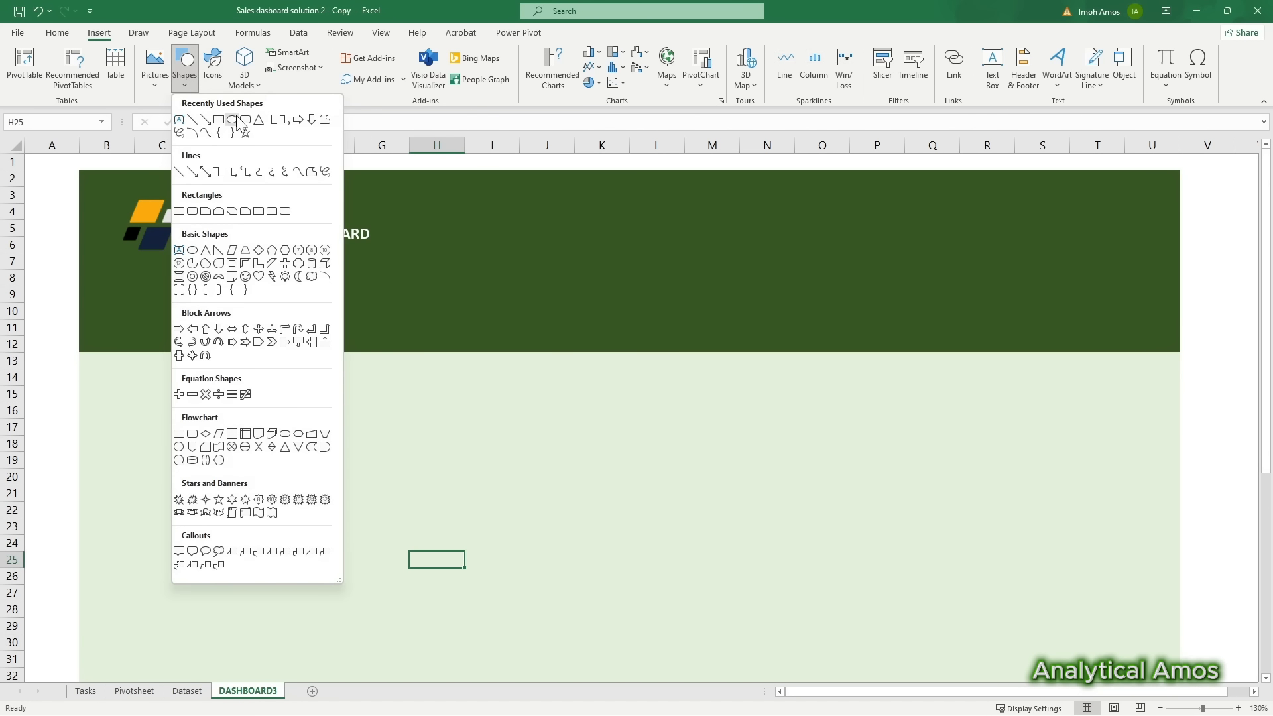
left_click(219, 119)
left_click_drag(415, 198, 584, 279)
left_click(226, 79)
left_click(306, 164)
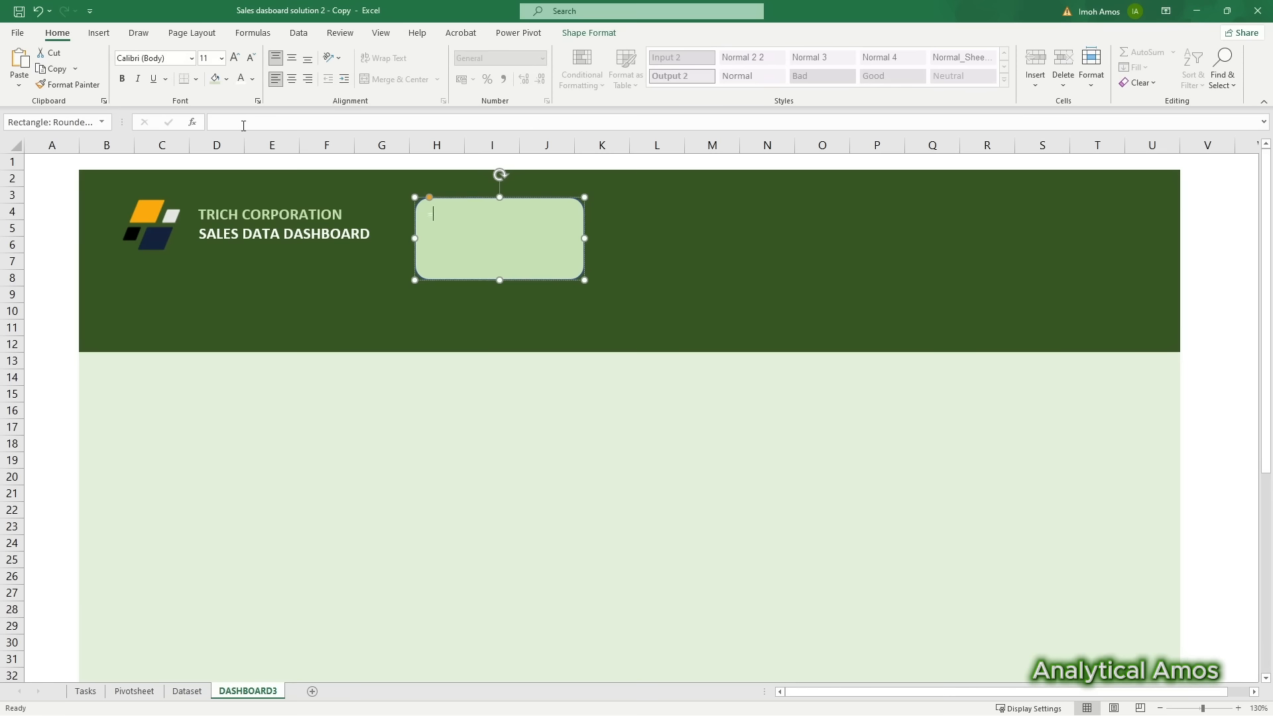
Step: Link the rounded rectangle's text to cell A5 of the Pivotsheet with =Pivotsheet!A5
left_click(241, 124)
type("=")
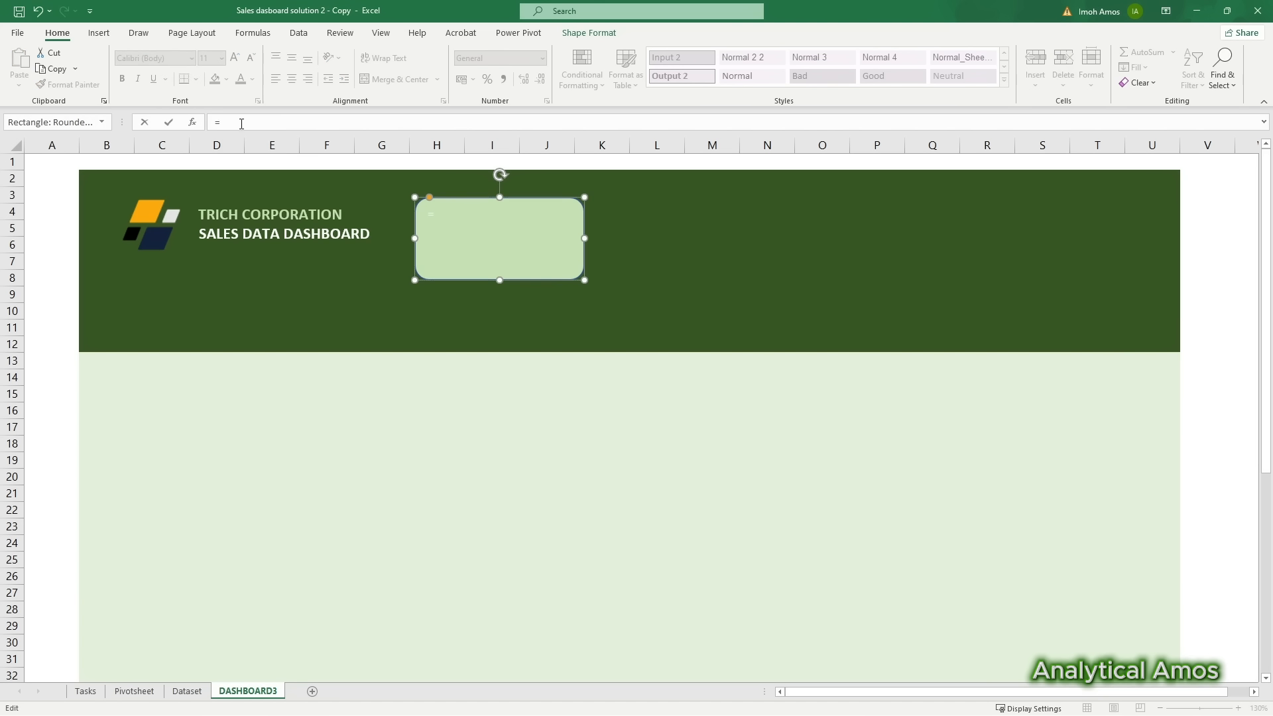
left_click(134, 691)
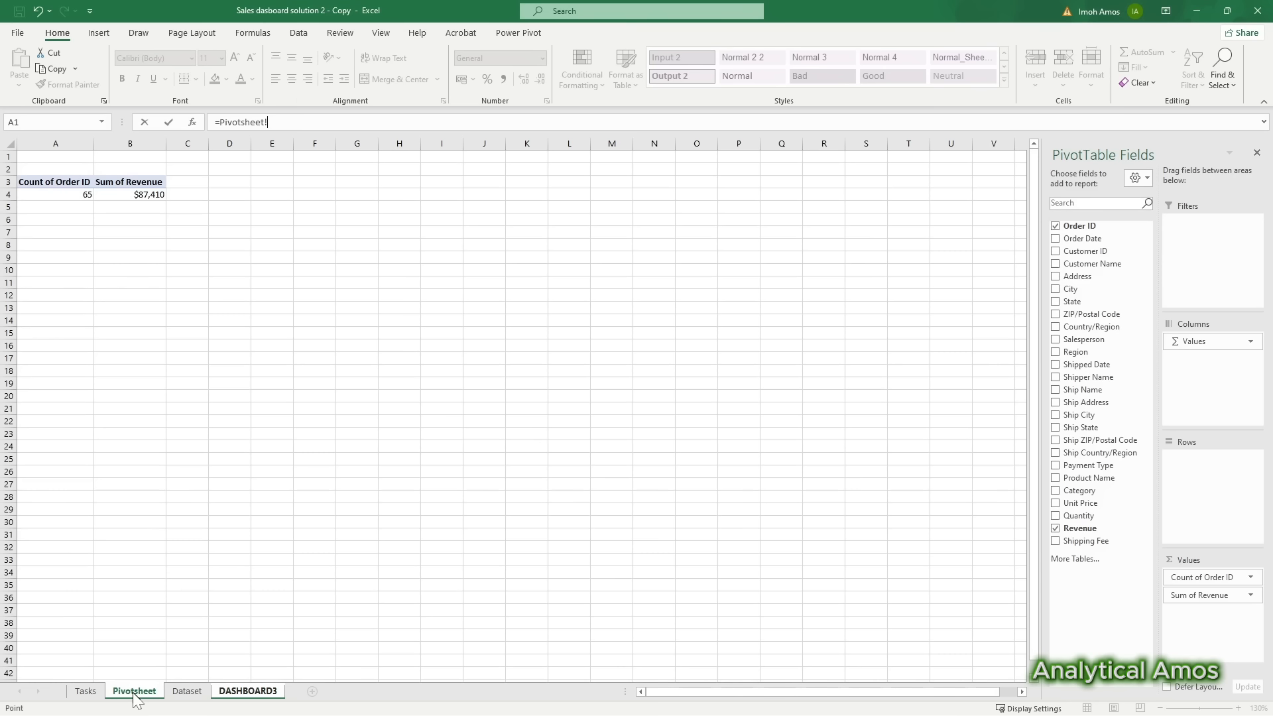
left_click(78, 205)
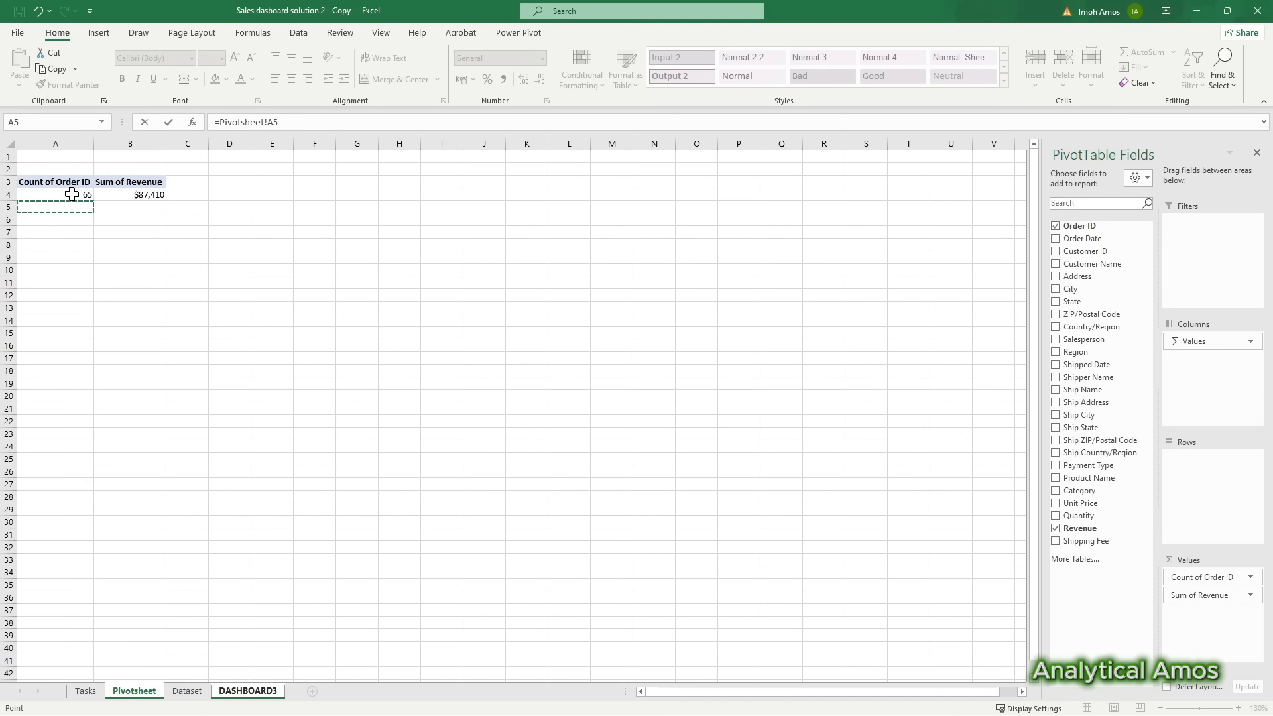
left_click(71, 194)
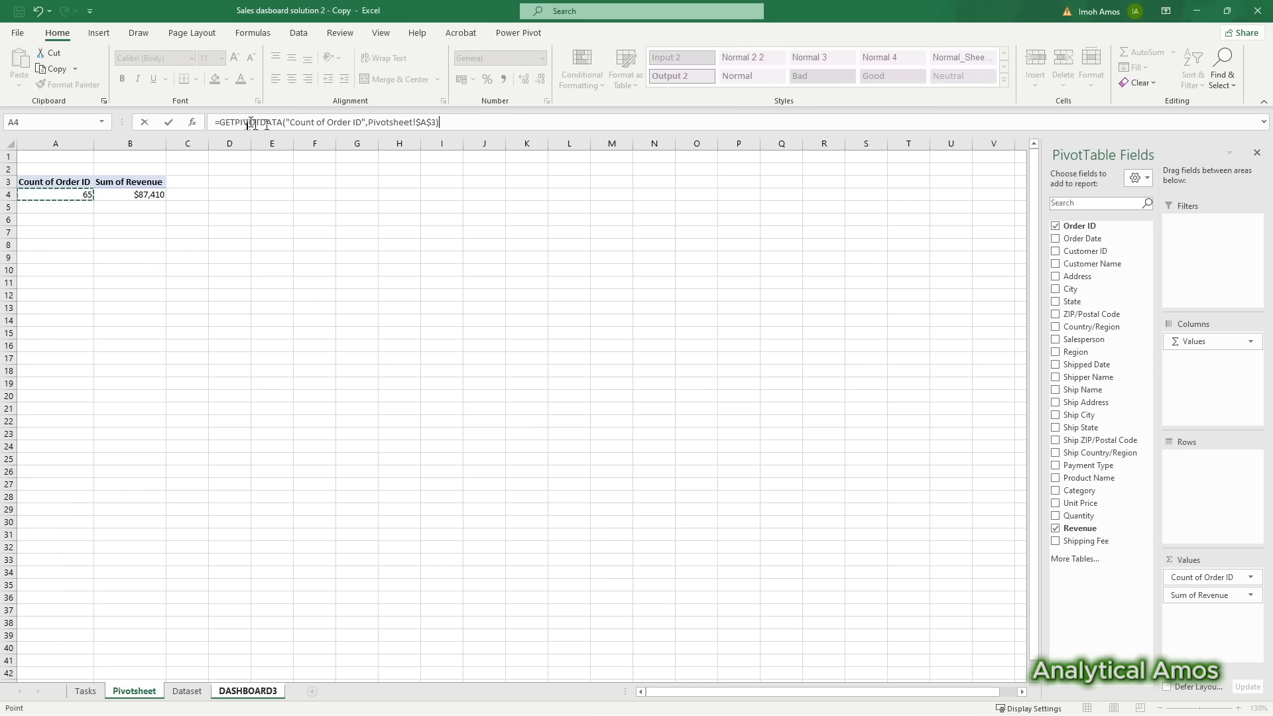
left_click(71, 206)
key("Return")
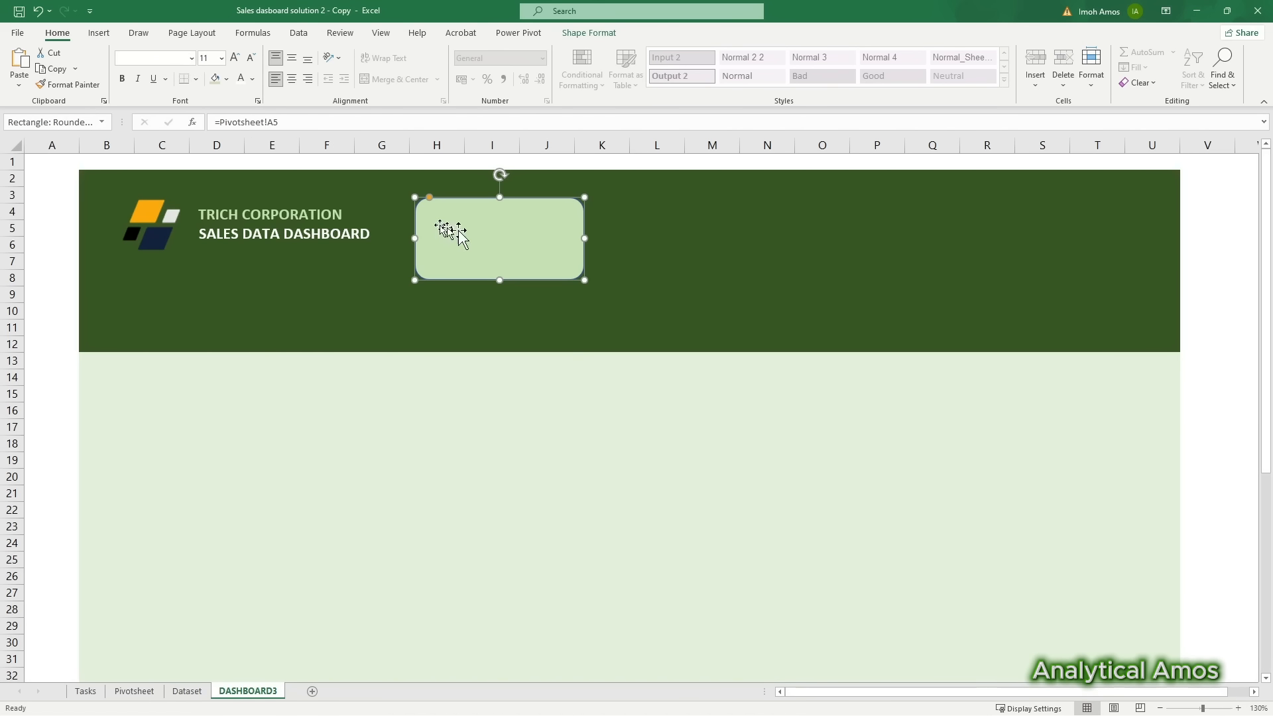
Step: Change the rectangle's link formula to =Pivotsheet!A4 and compare it with the order count on the Pivotsheet
left_click(291, 121)
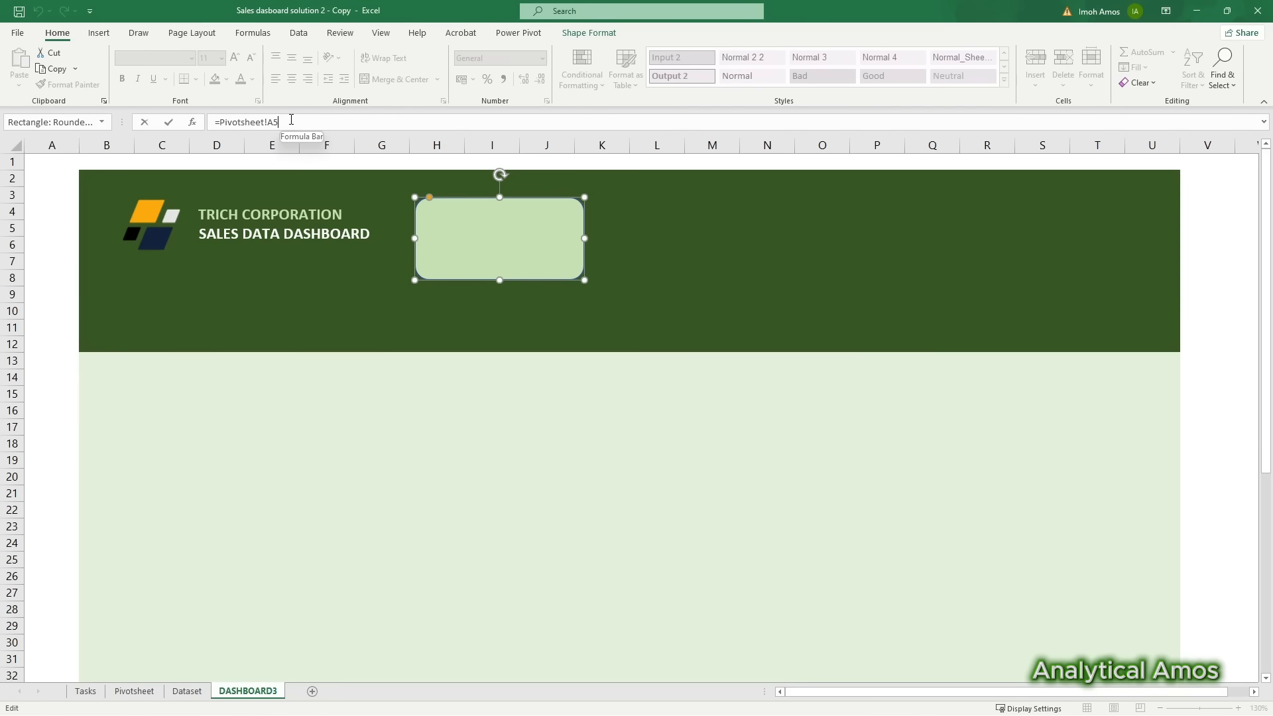
key("BackSpace")
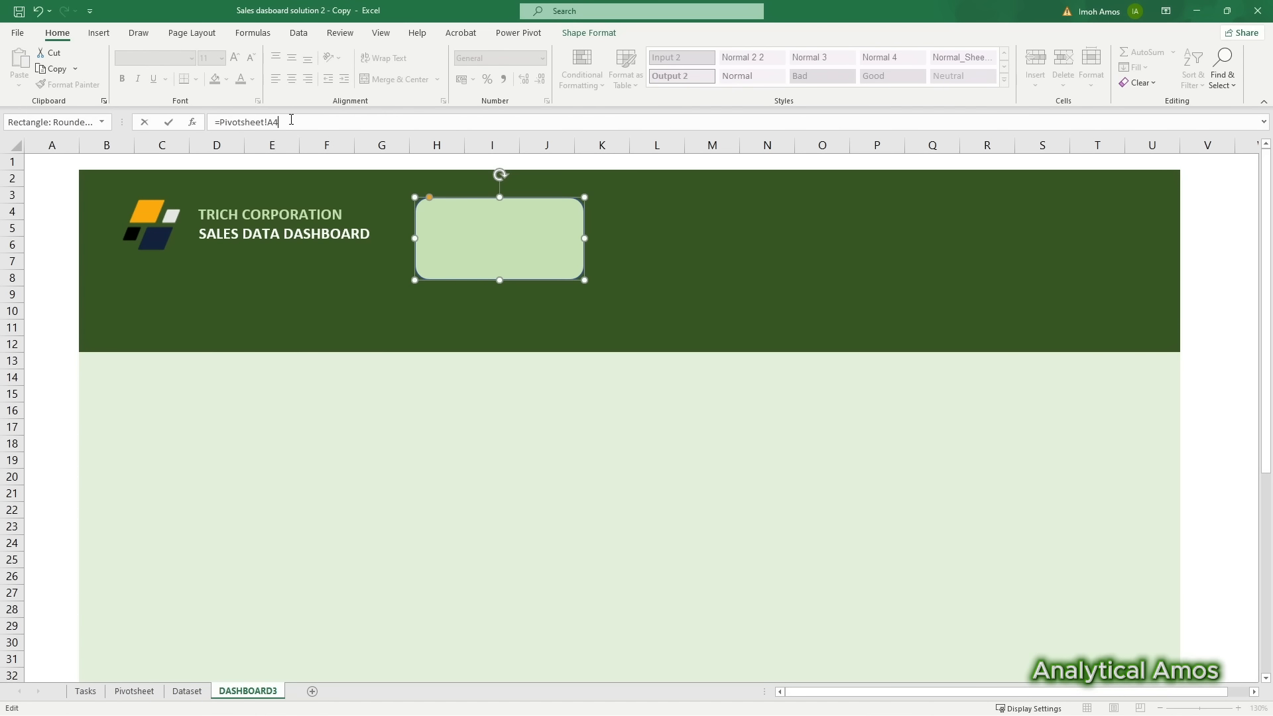
key("Return")
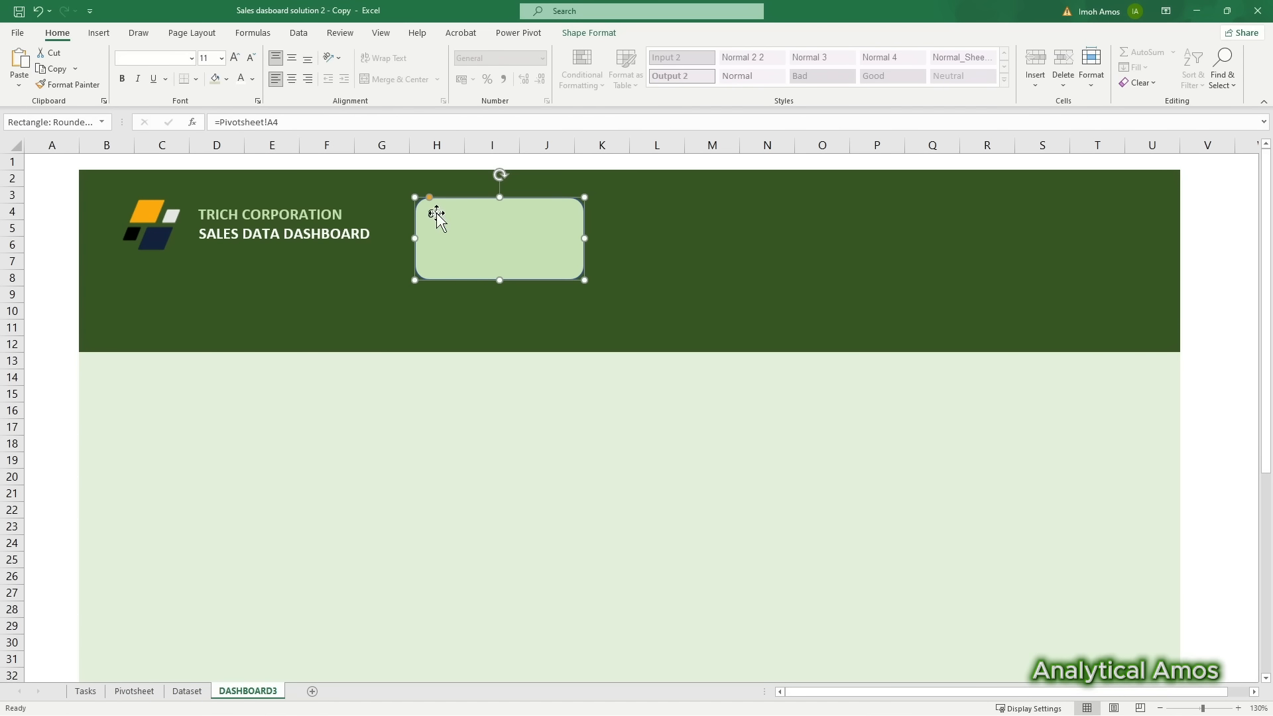
left_click(134, 691)
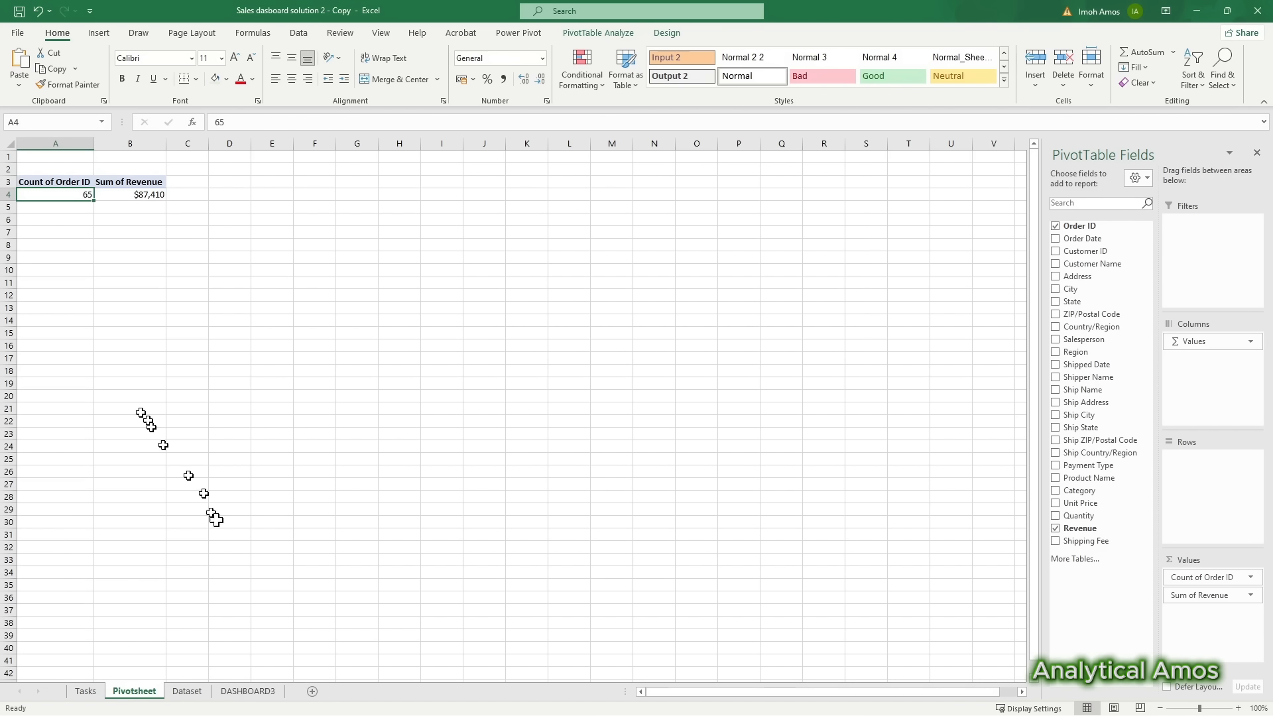
left_click(270, 691)
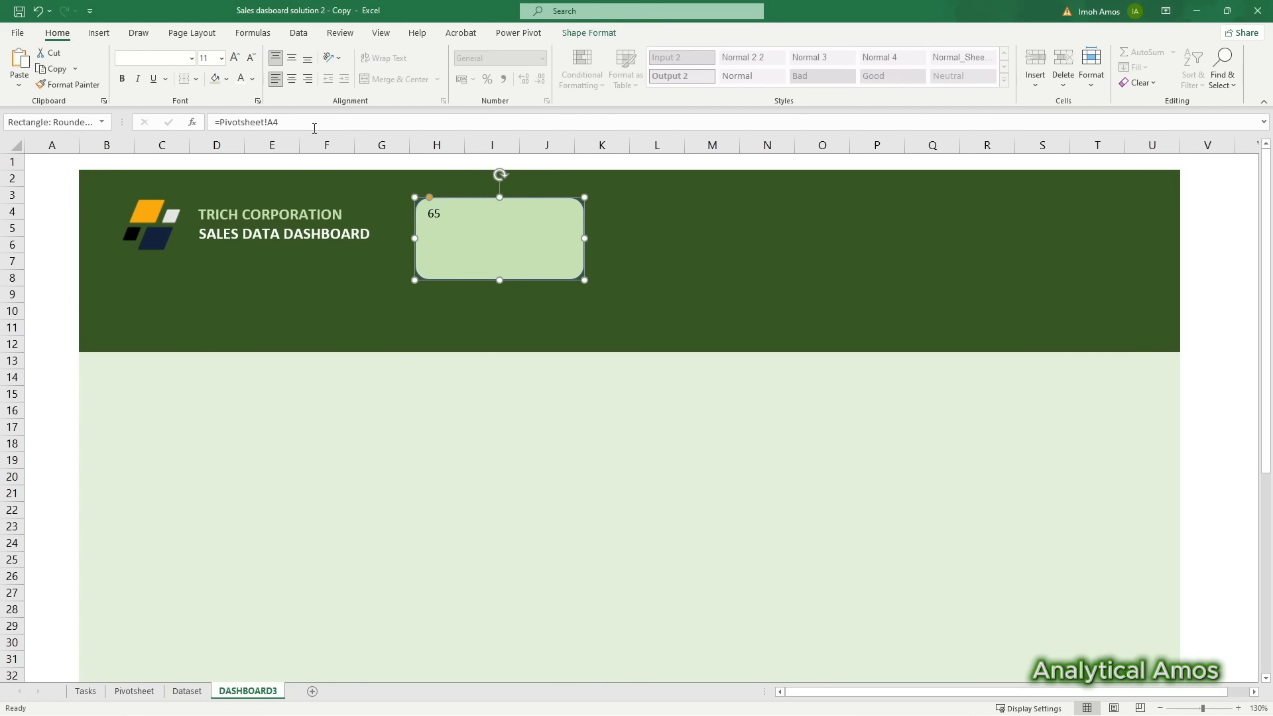
Step: Make the linked order count bold at font size 28 and add the text Total Orders after it
left_click(221, 58)
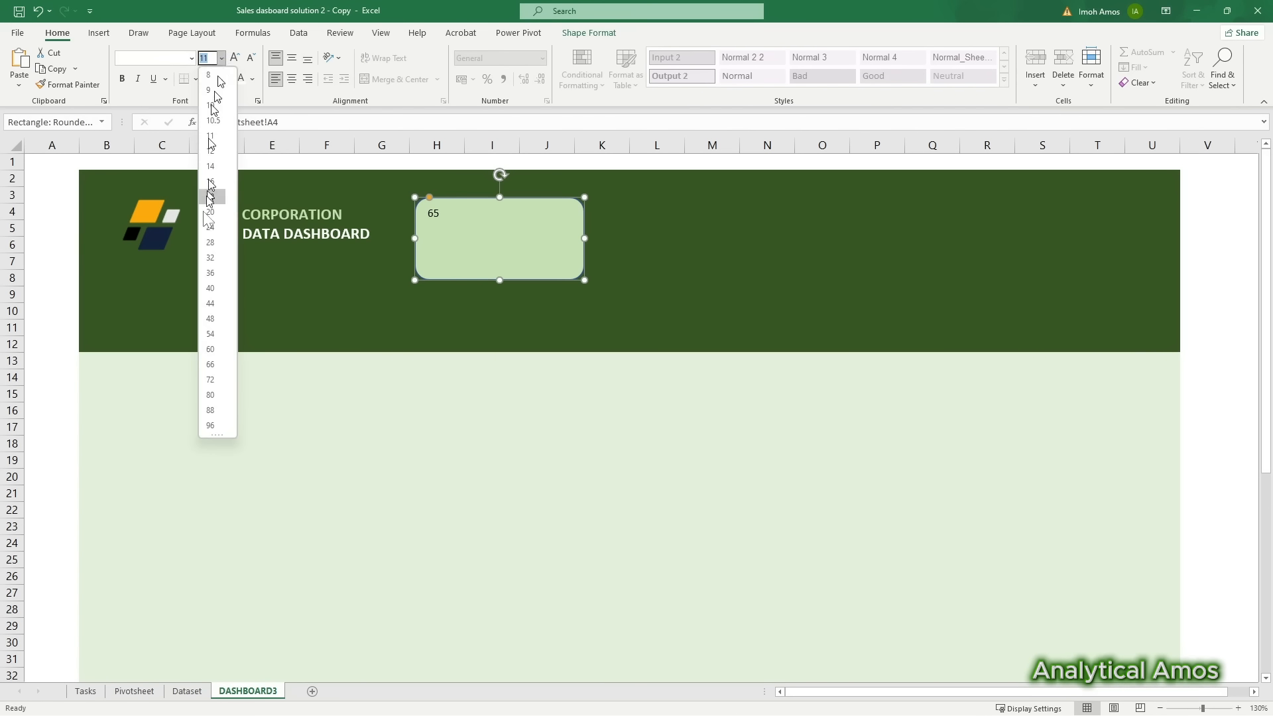
left_click(212, 275)
left_click(459, 224)
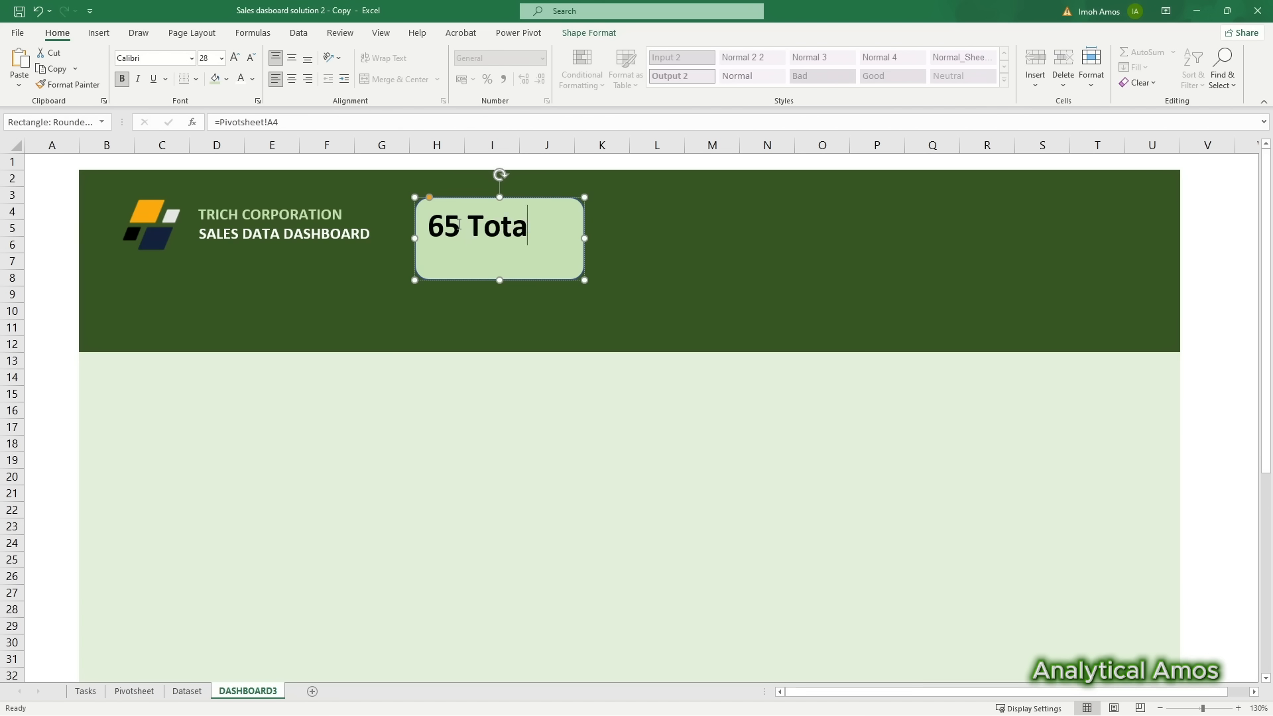
type("Total Orders")
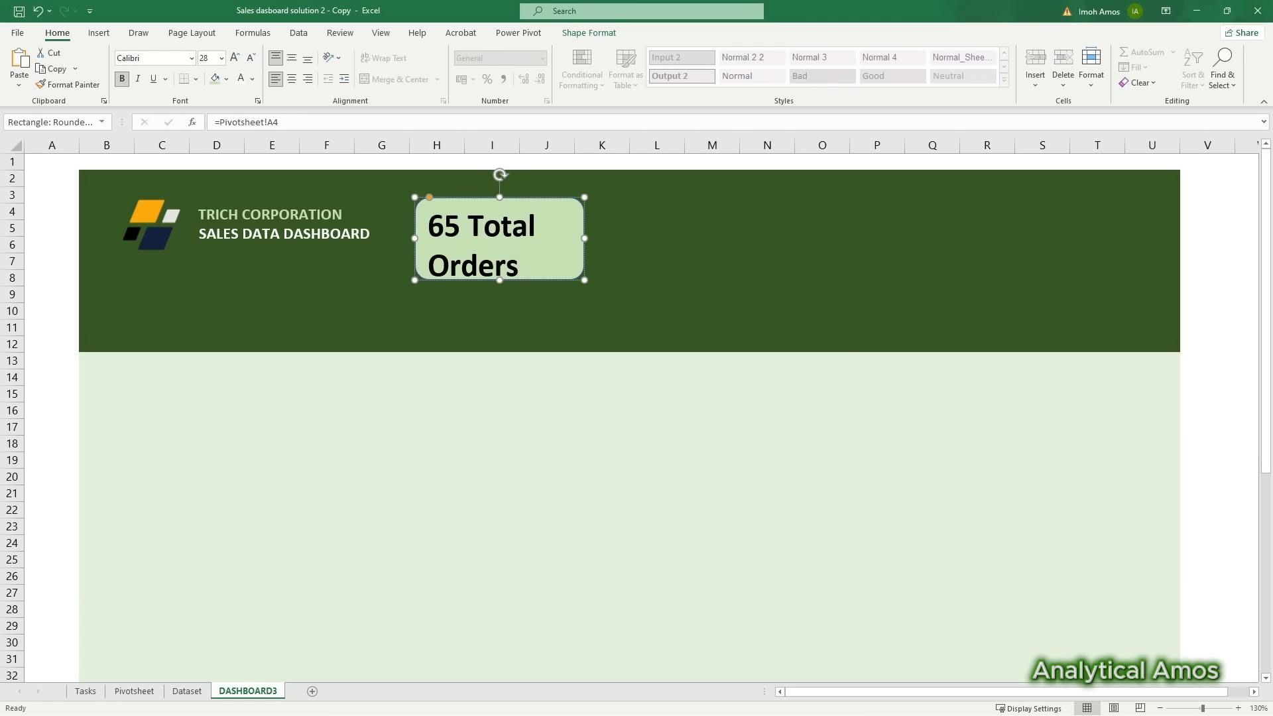
Step: Set the Total Orders label to font size 11 on its own line and center the card's text
key("ctrl+shift+Left")
key("ctrl+shift+Left")
left_click(221, 58)
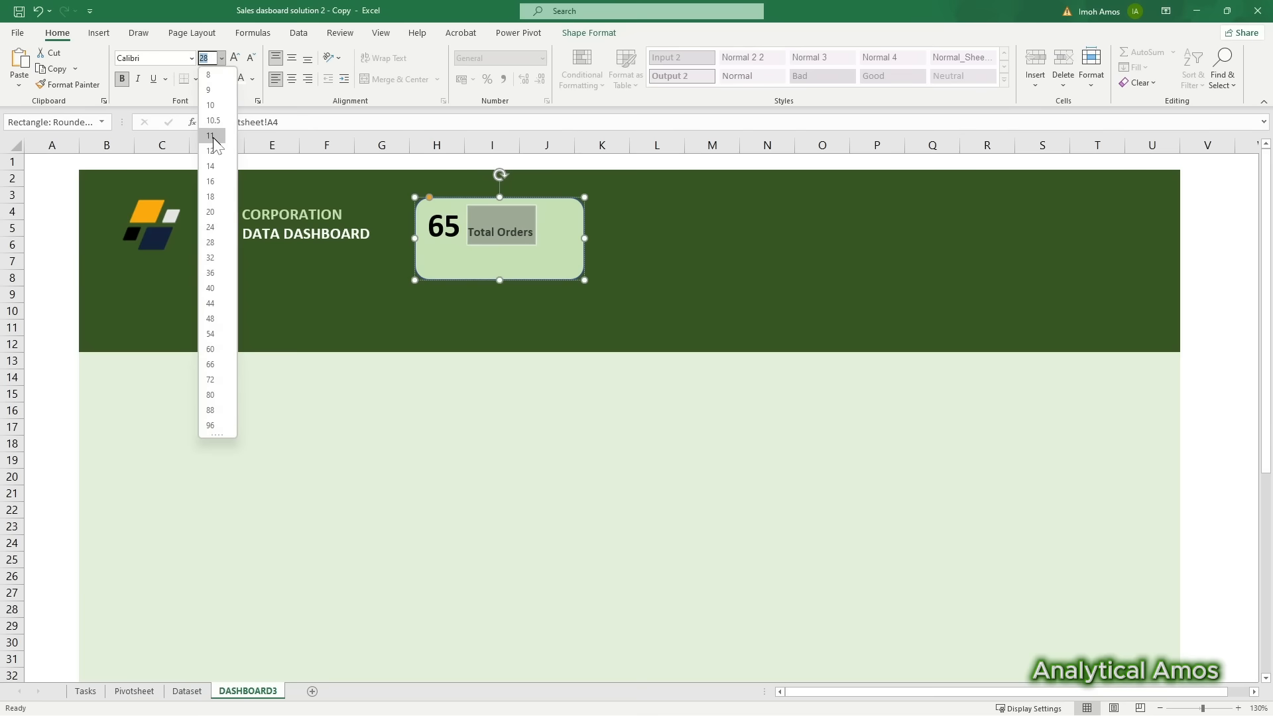
left_click(214, 136)
left_click(467, 225)
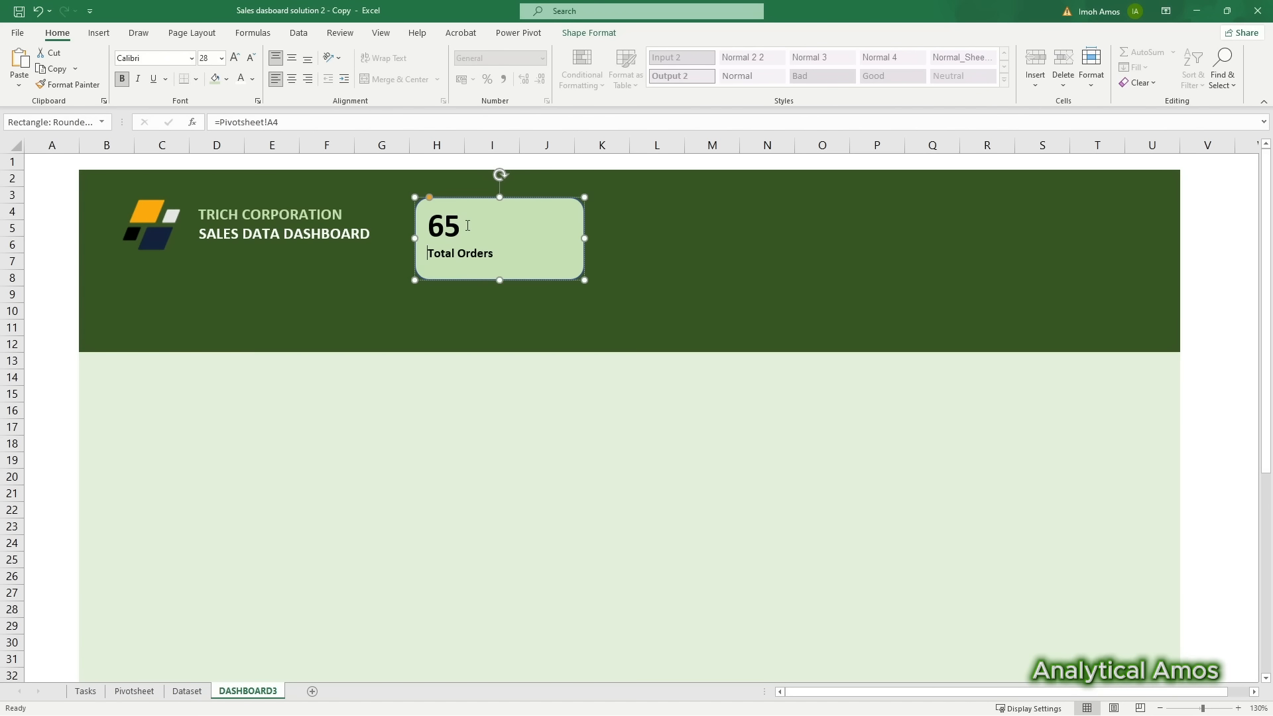
left_click(292, 79)
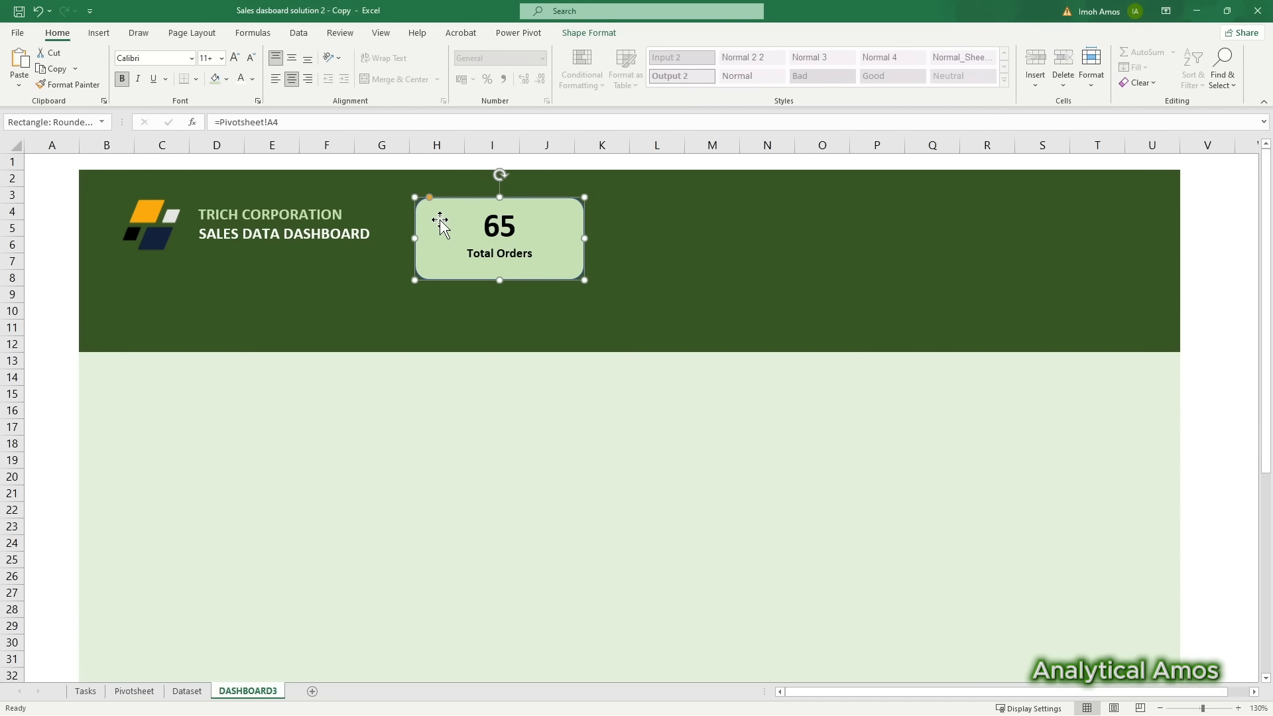
Step: Copy the Total Orders card twice across the header and distribute the three cards horizontally
left_click_drag(440, 220, 449, 225)
left_click_drag(448, 225, 645, 224)
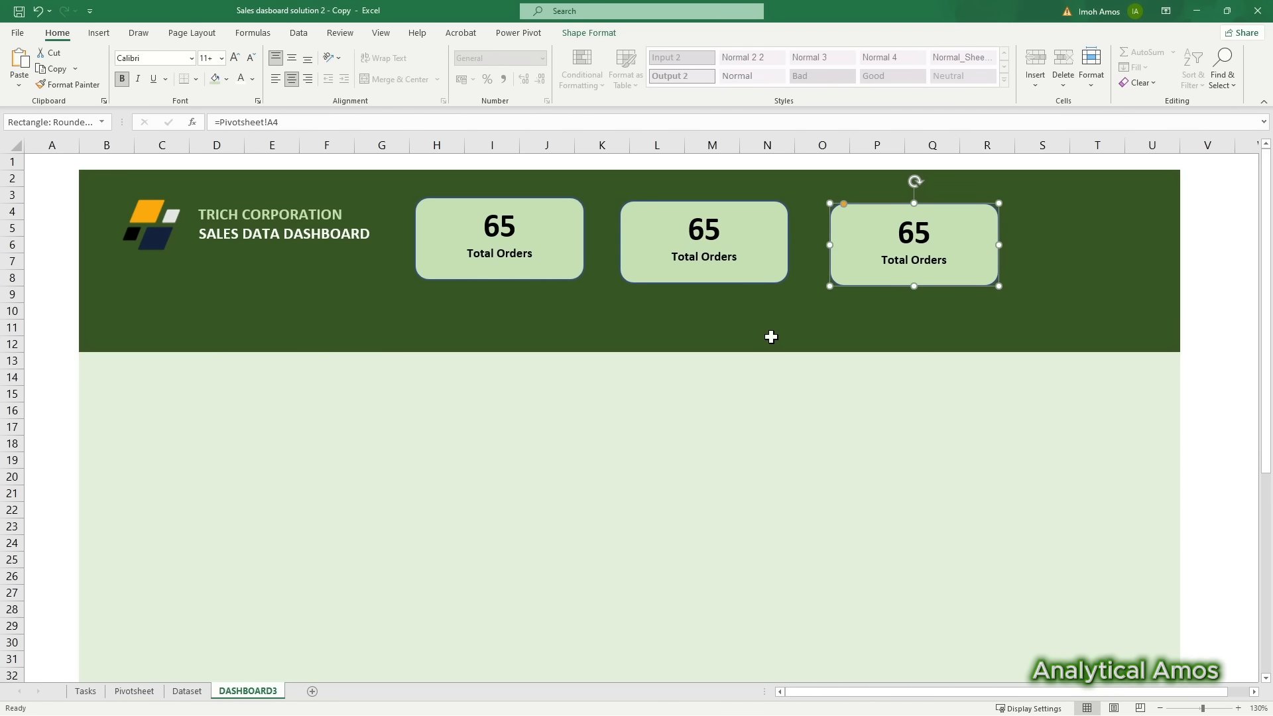
left_click(564, 222)
left_click(631, 216, "shift")
left_click(838, 222, "shift")
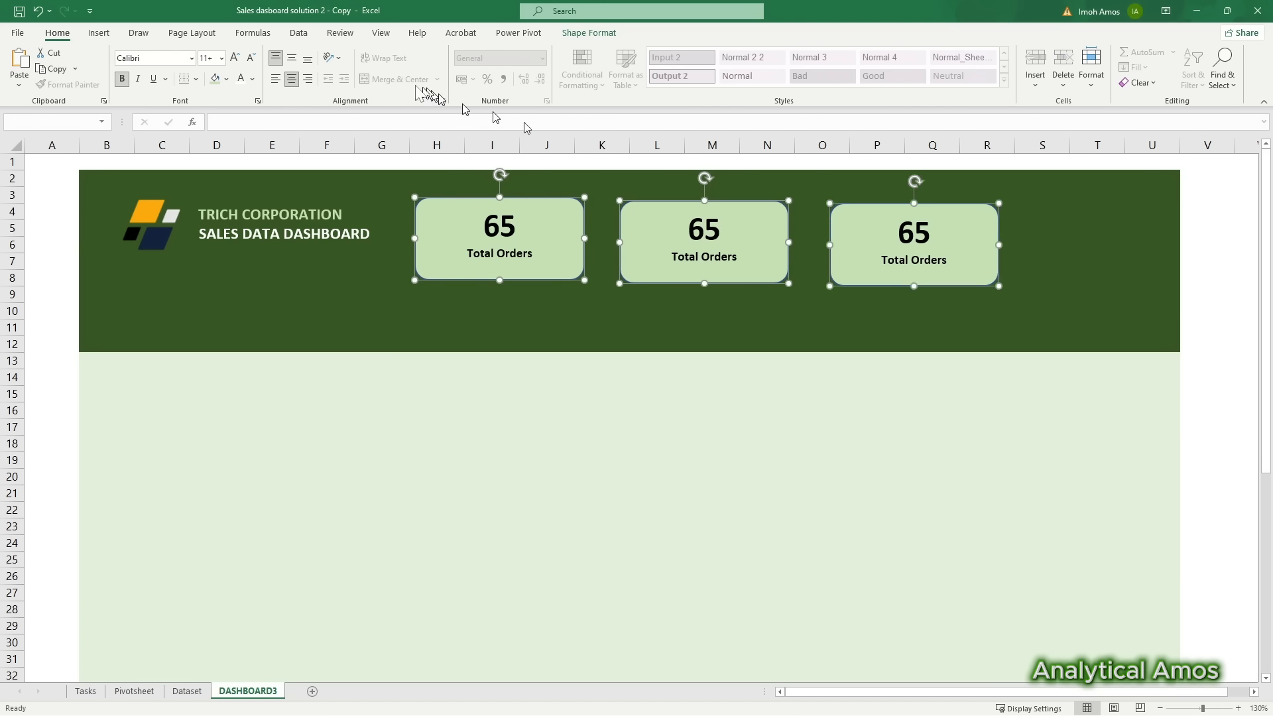
left_click(593, 34)
left_click(923, 52)
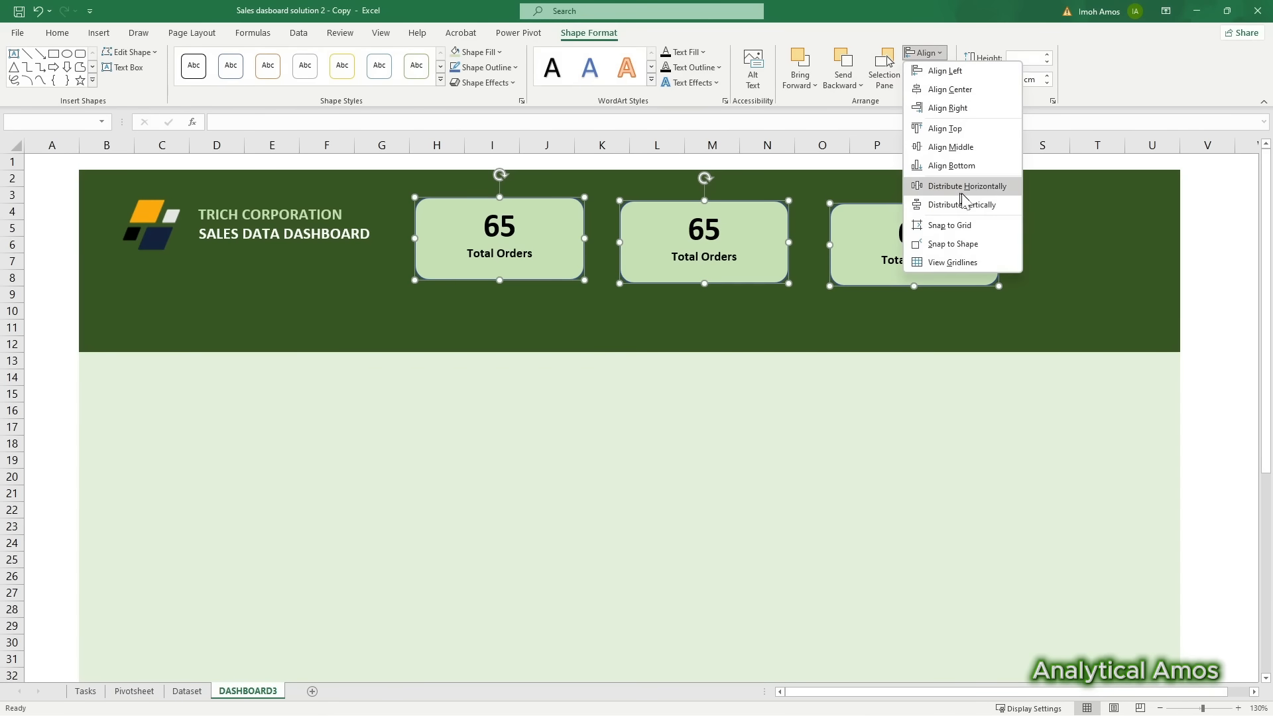
left_click(964, 187)
key("Escape")
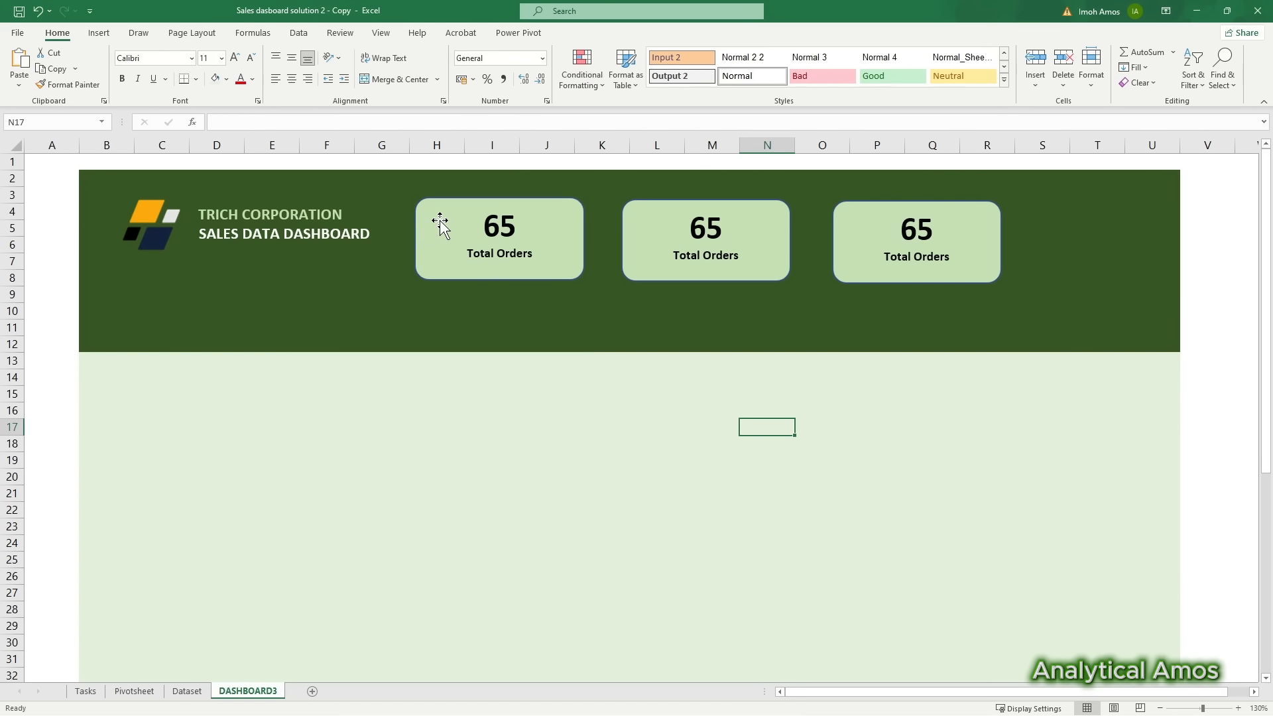
Step: Make a blank black-filled copy of the first card and send it behind that card, slightly offset, as a shadow
left_click(439, 221)
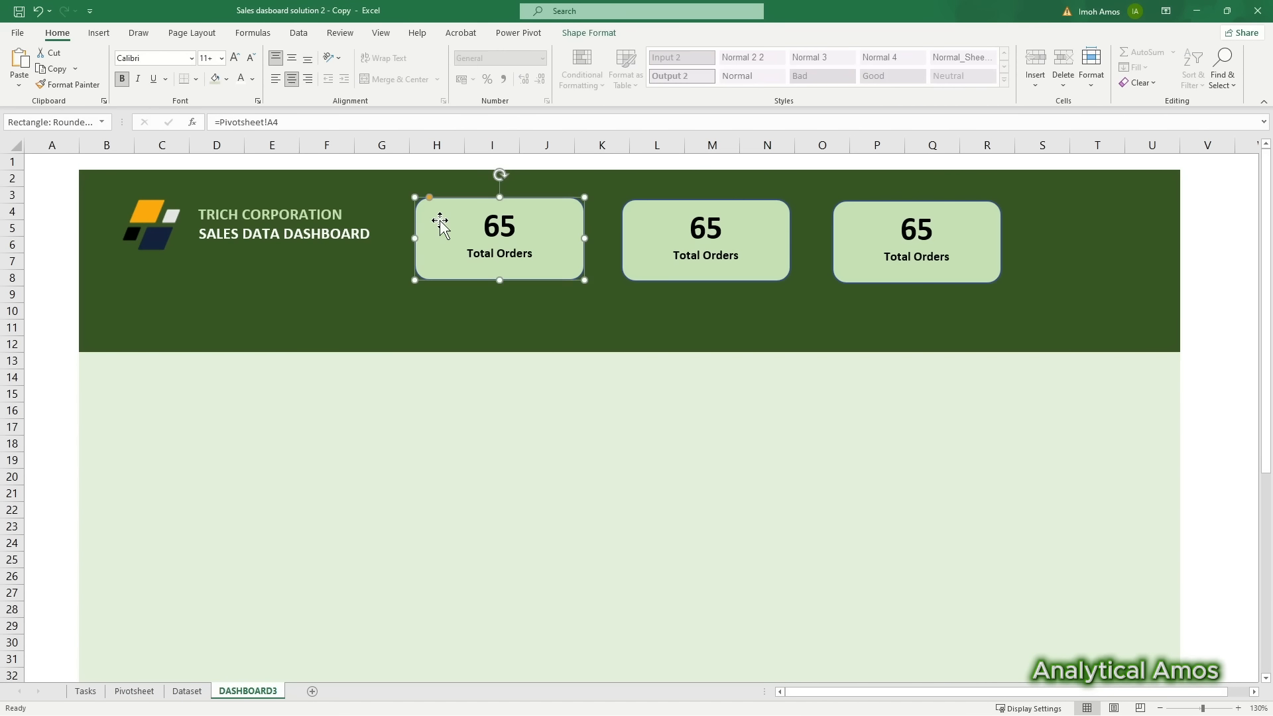
left_click_drag(440, 220, 520, 315)
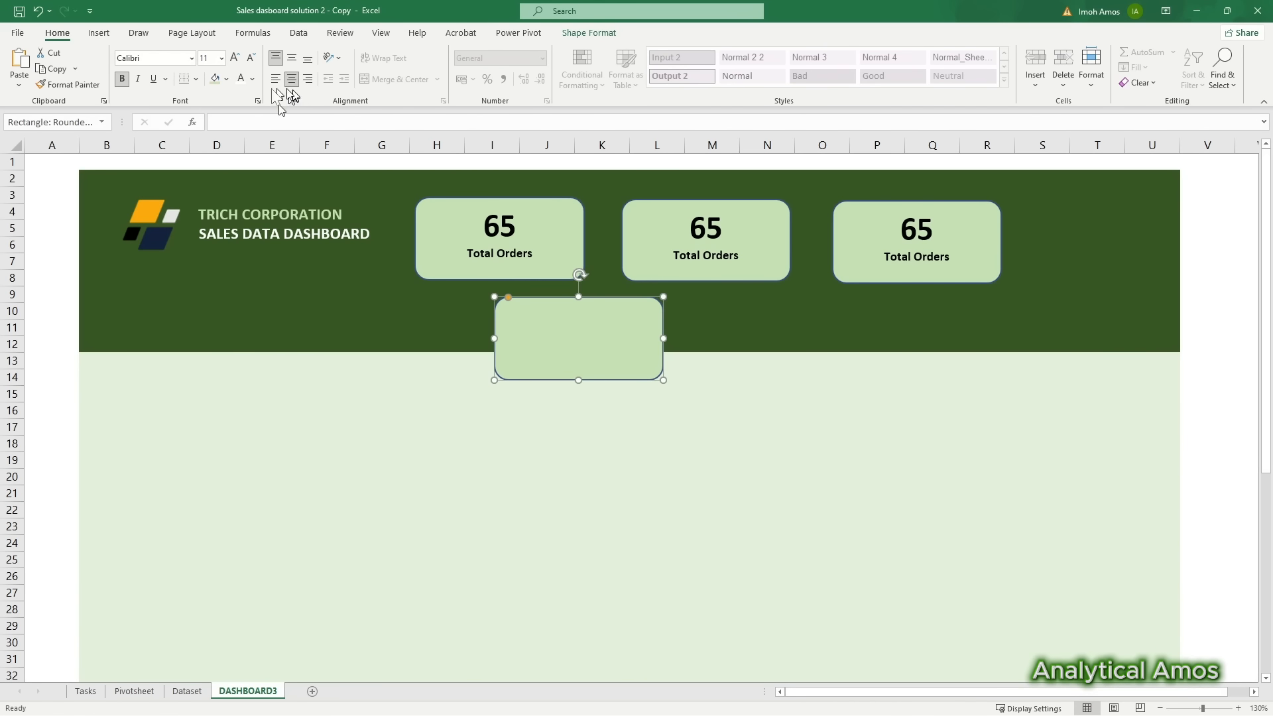
left_click(216, 79)
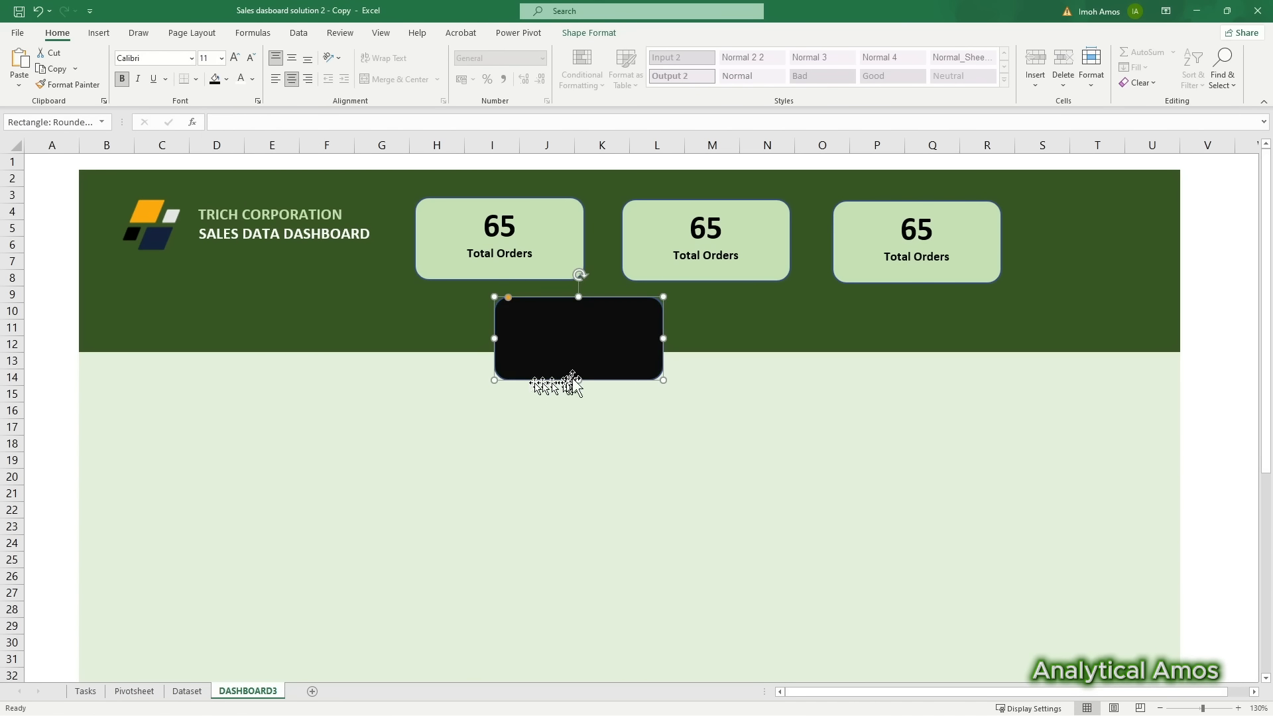
left_click_drag(582, 360, 498, 253)
left_click(843, 82)
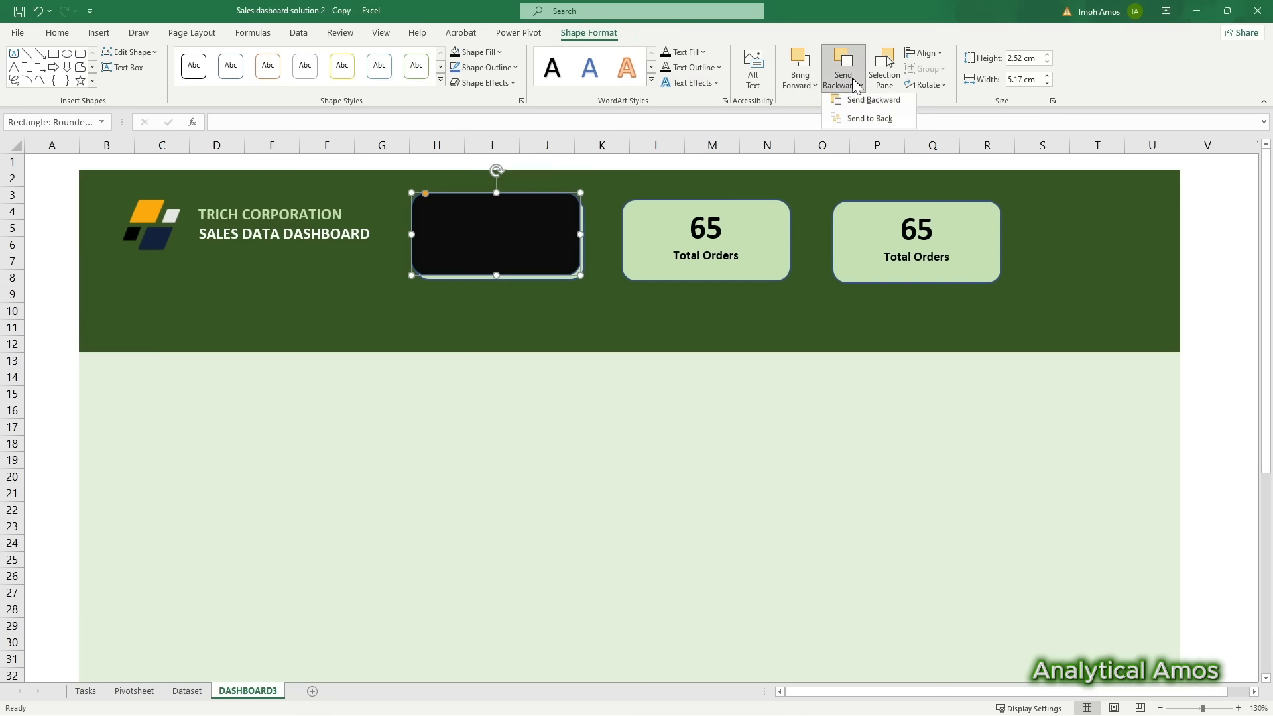
left_click(871, 122)
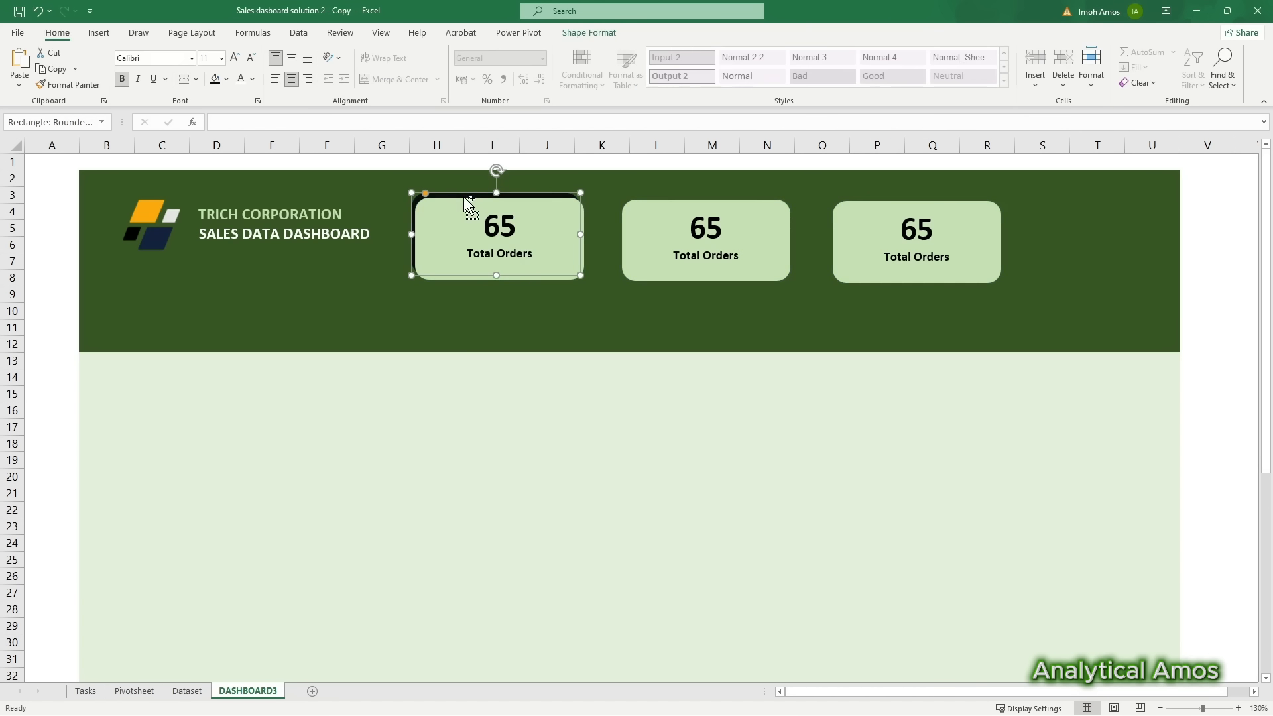
Step: Copy the black shadow shape onto the second and third cards and send both copies to the back
left_click_drag(469, 202, 884, 253)
left_click(729, 232, "shift")
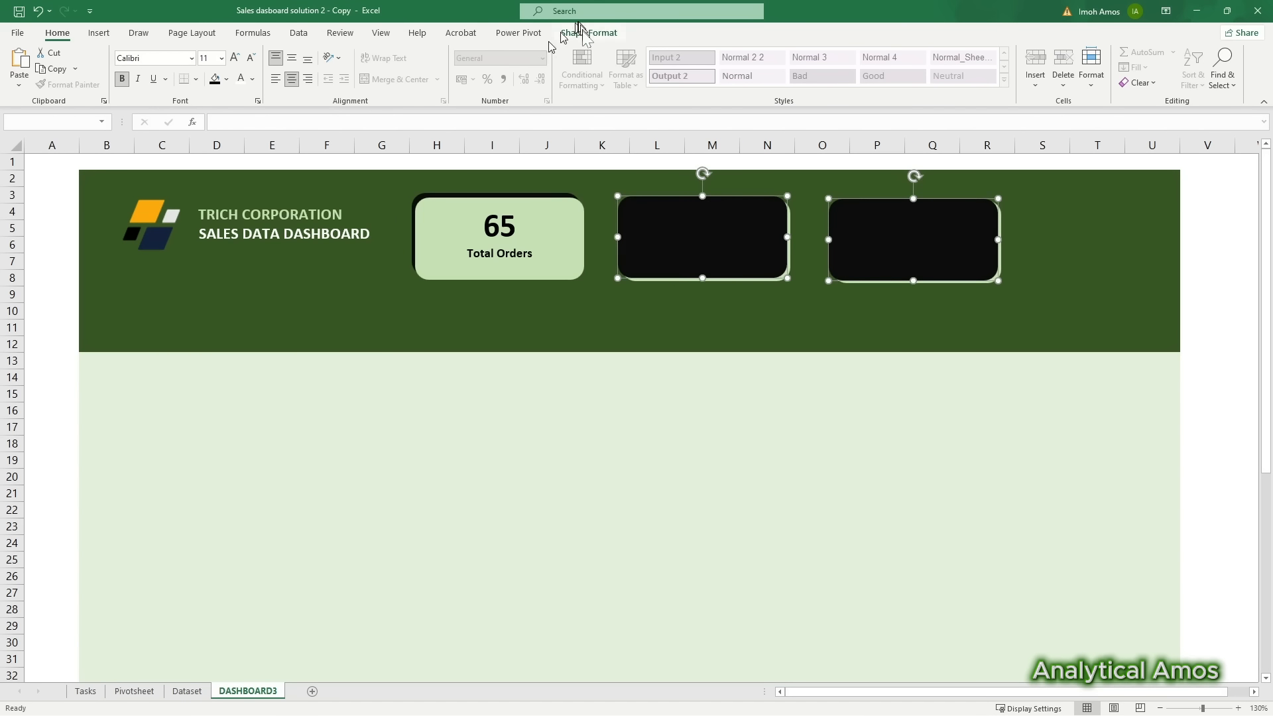
left_click(589, 32)
left_click(844, 79)
left_click(869, 120)
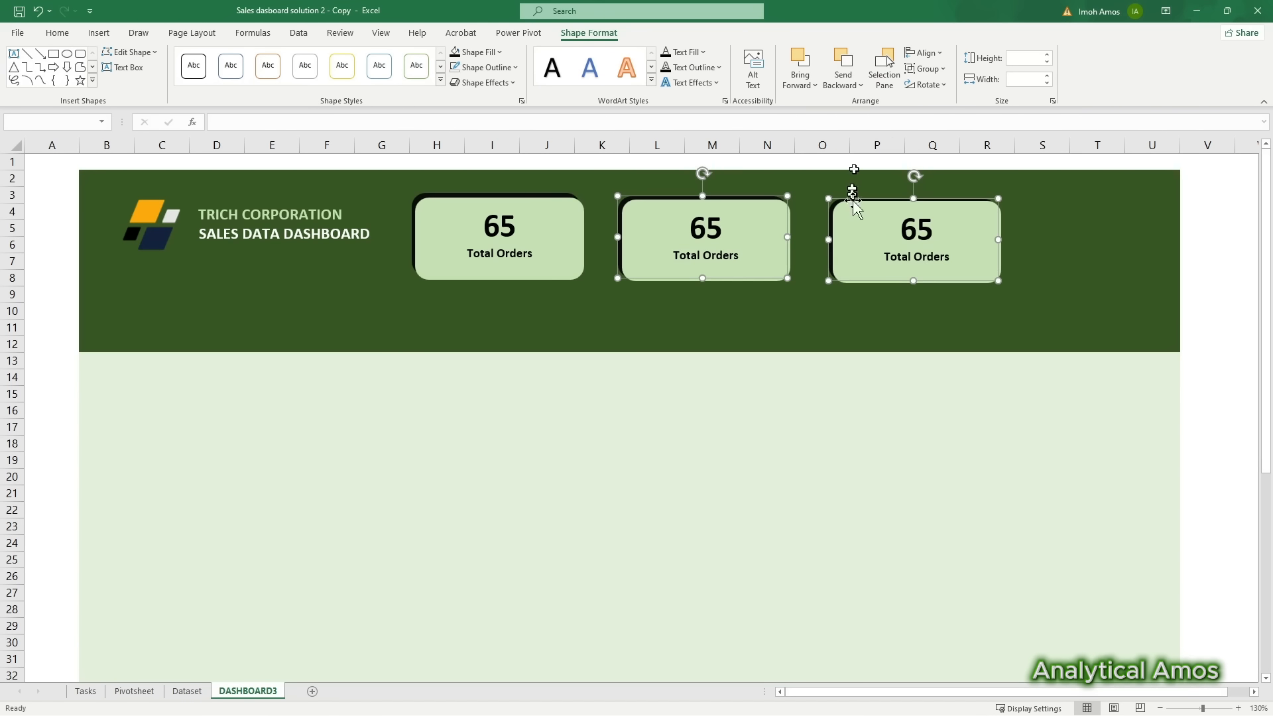
Step: Add Revenue to the Pivotsheet PivotTable's values a second time, summarized by Average and formatted as dollar currency without decimals
key("Escape")
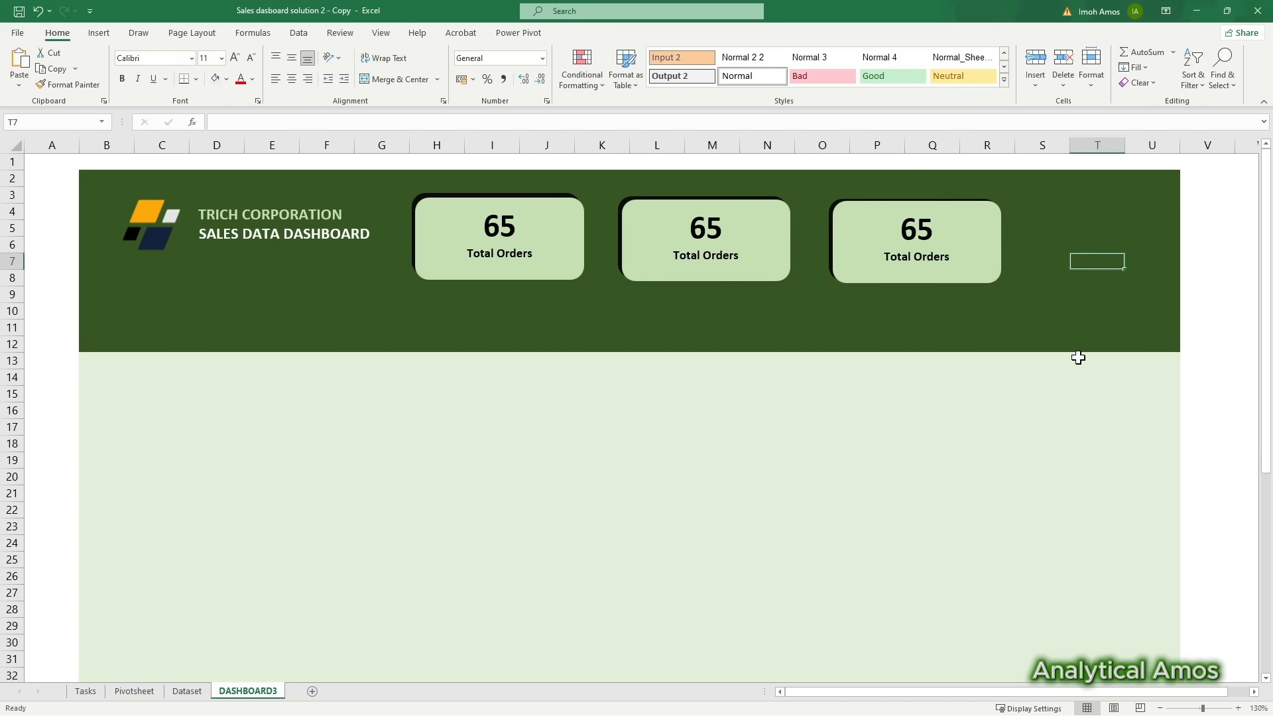
left_click(674, 225)
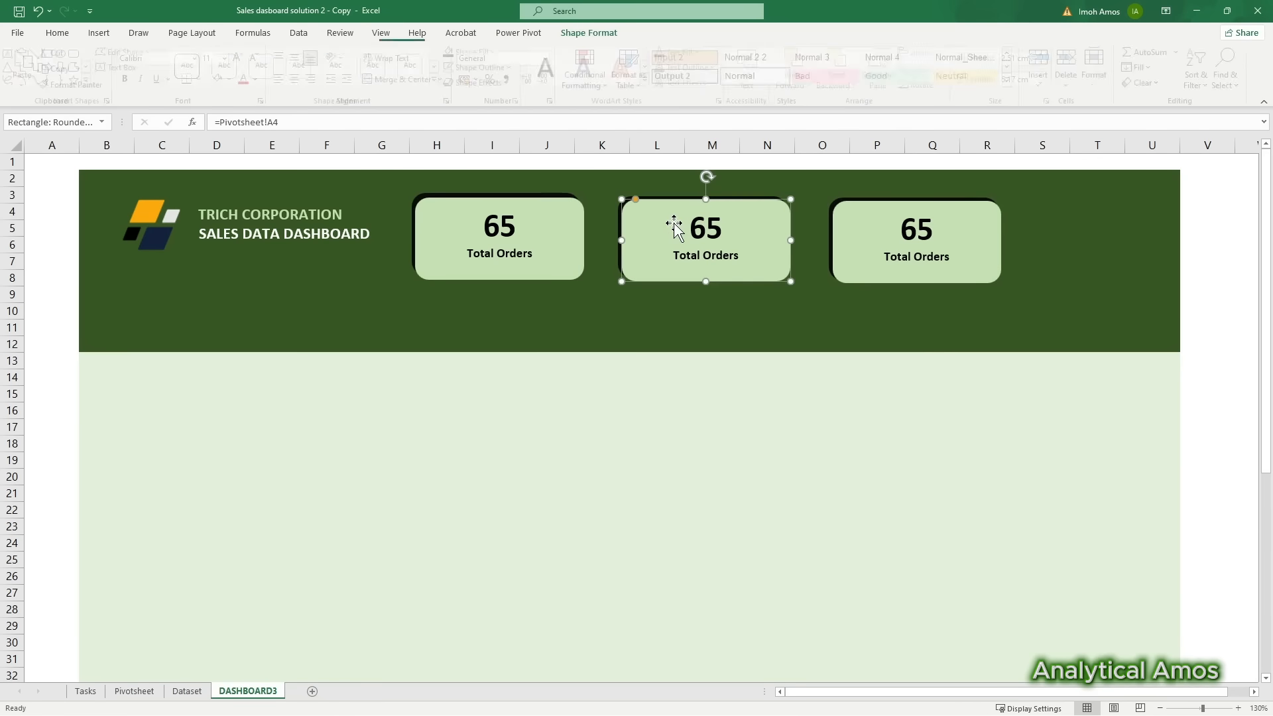
left_click(139, 691)
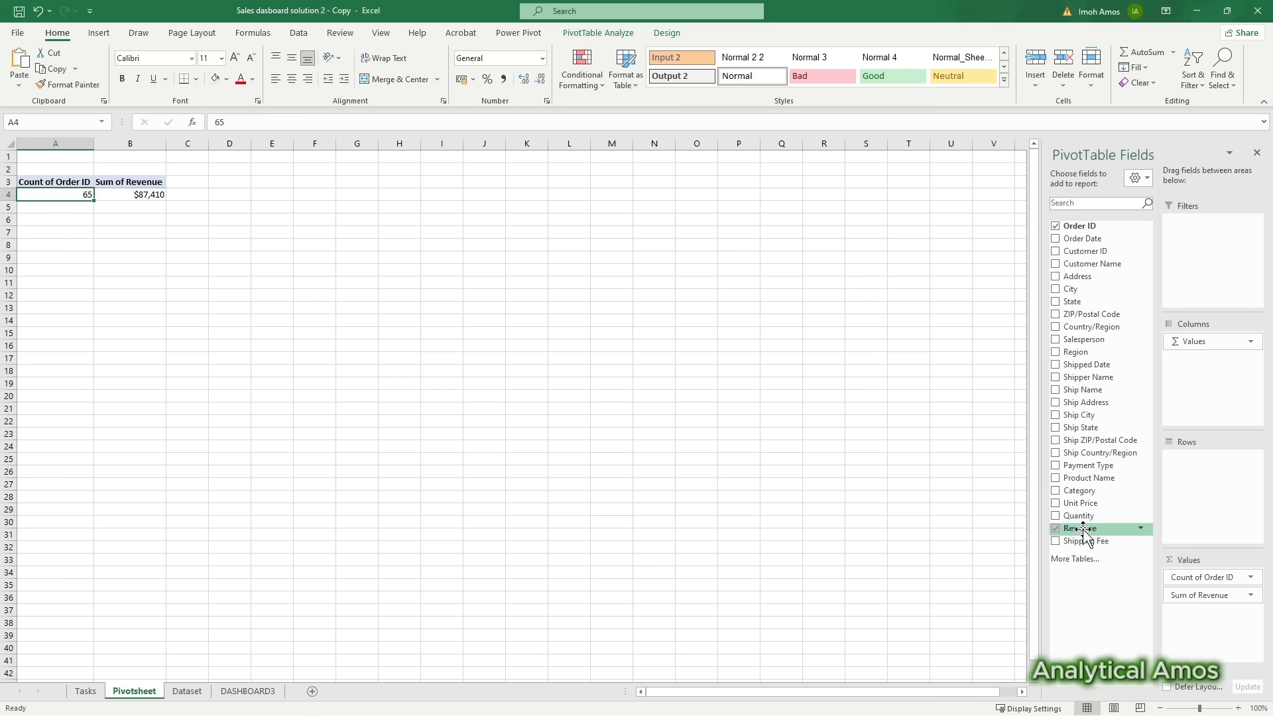
left_click_drag(1084, 529, 1210, 612)
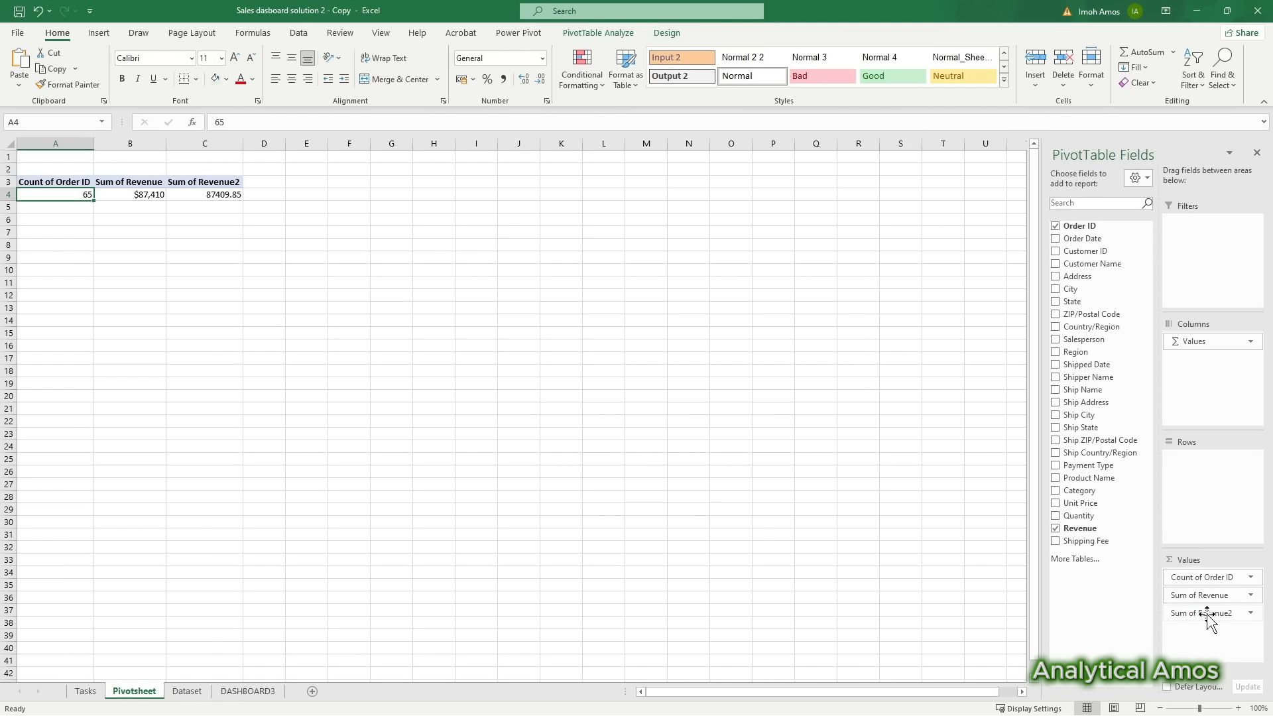
left_click(1251, 614)
left_click(1195, 596)
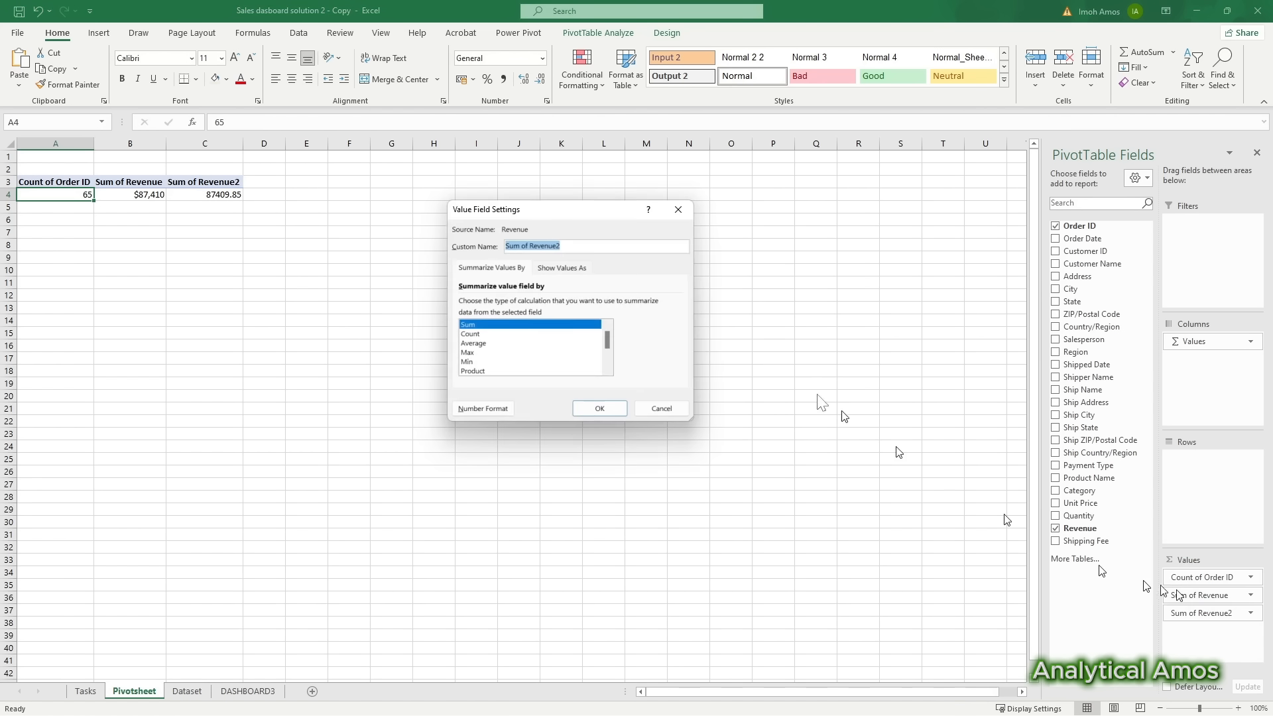
left_click(485, 343)
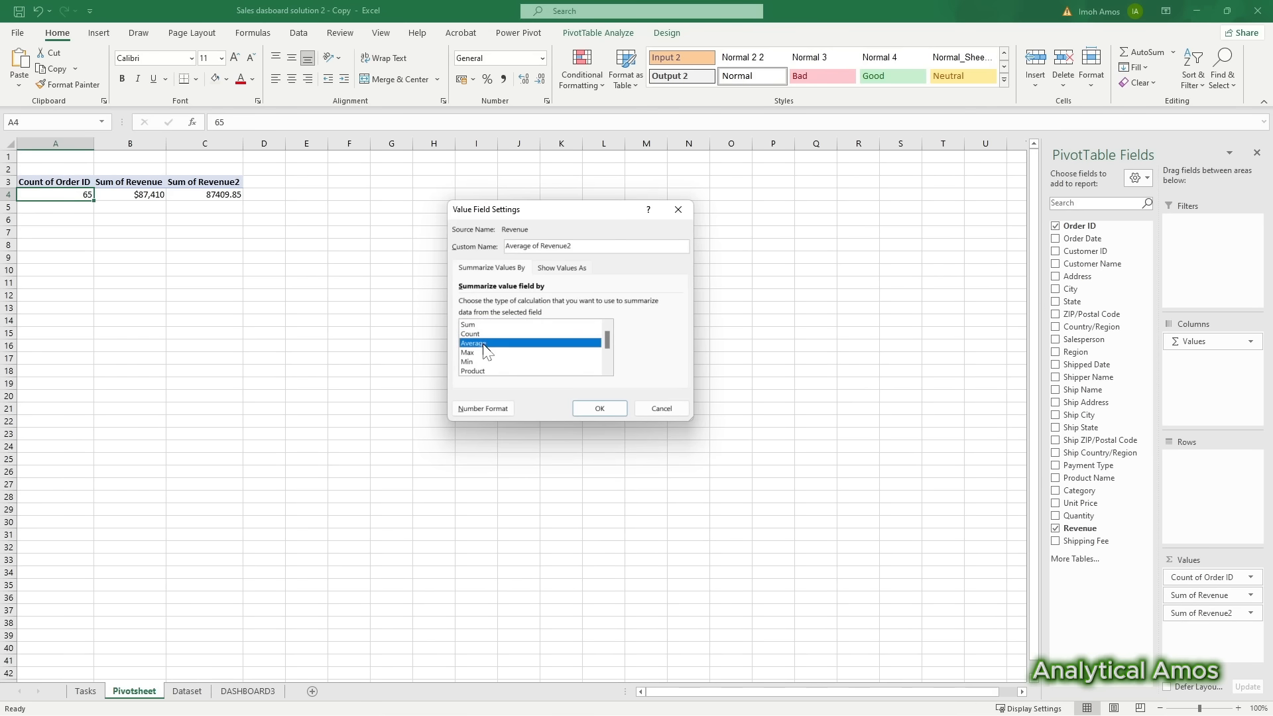
left_click(601, 409)
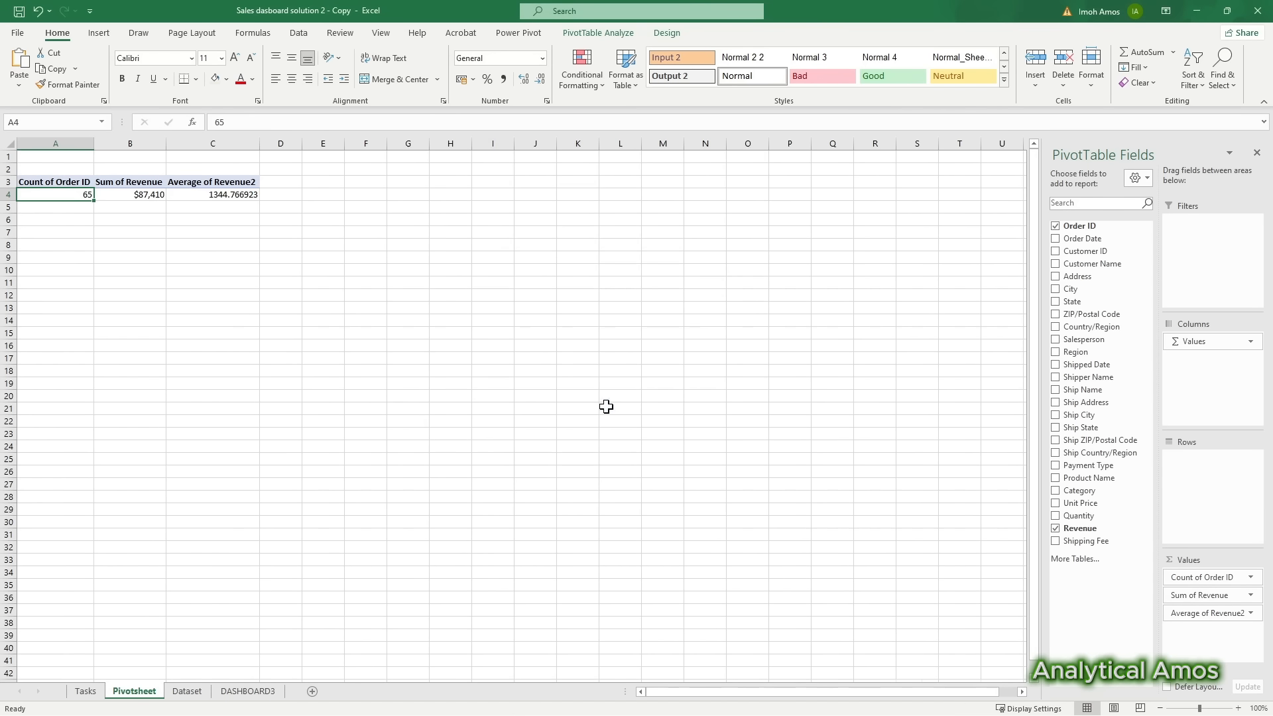
left_click(542, 57)
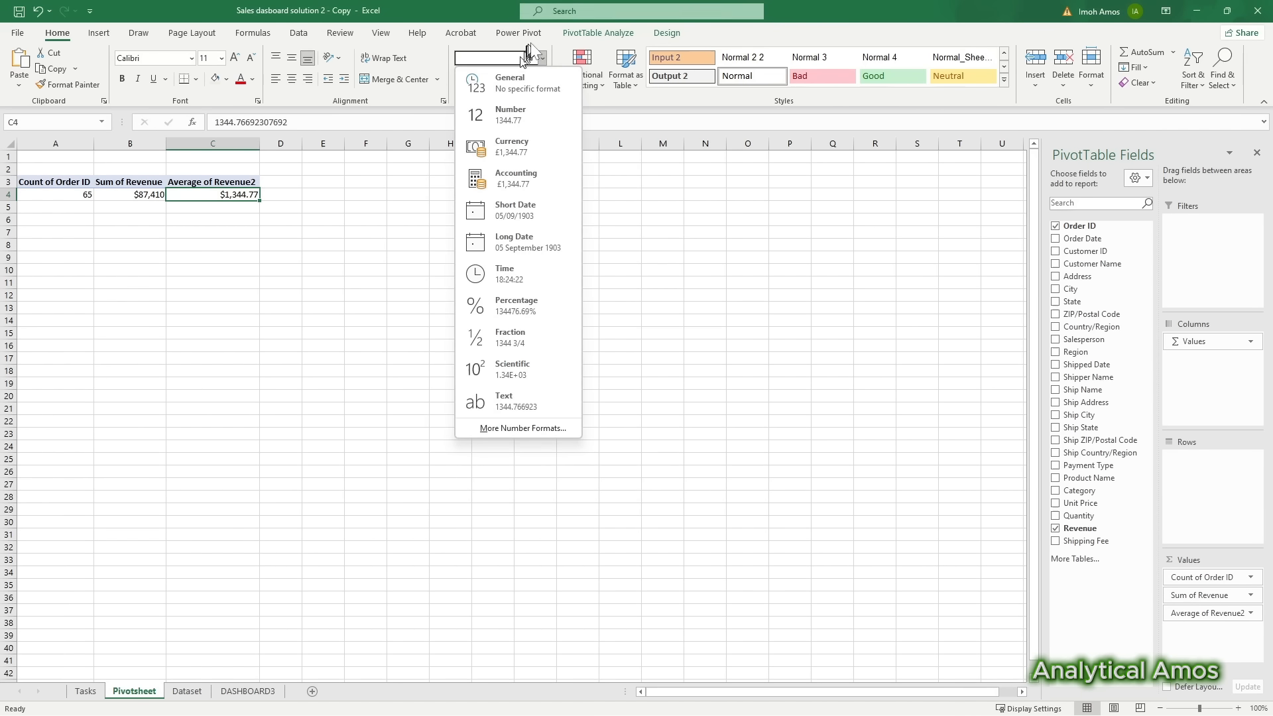
left_click(532, 43)
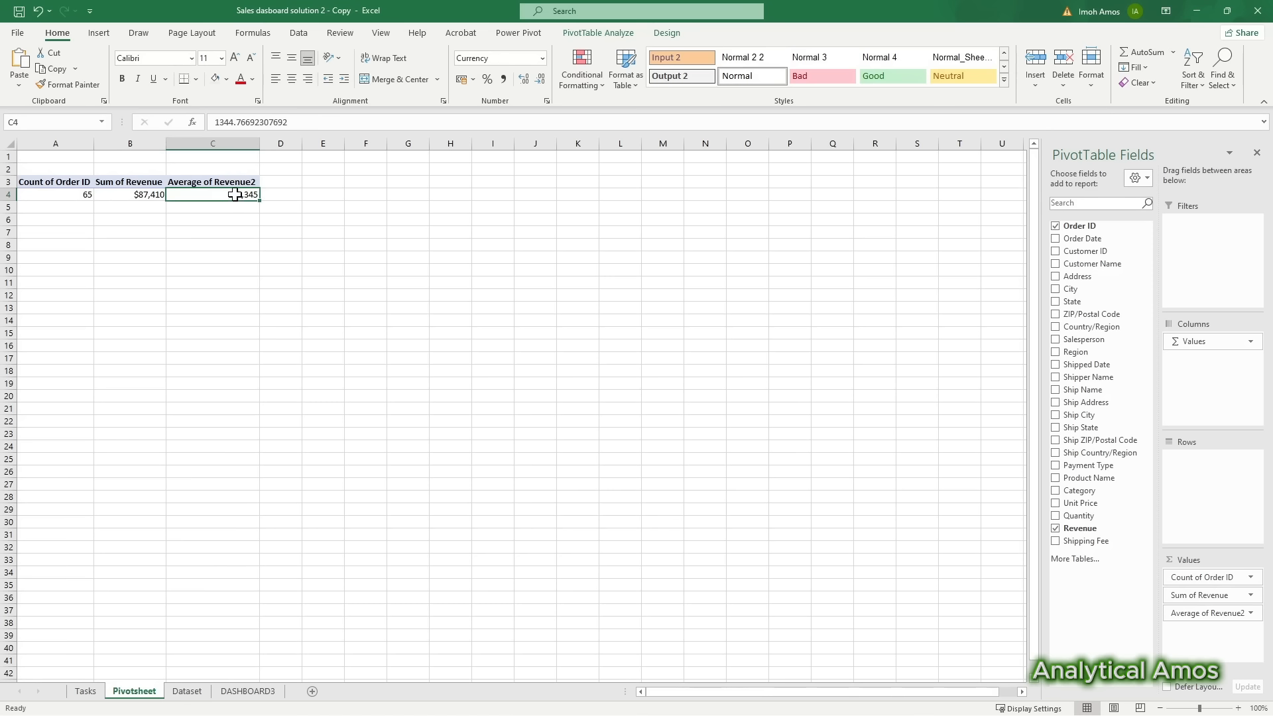
Step: Link the second DASHBOARD3 card to =Pivotsheet!B4 and the third card to =Pivotsheet!C4
left_click(247, 691)
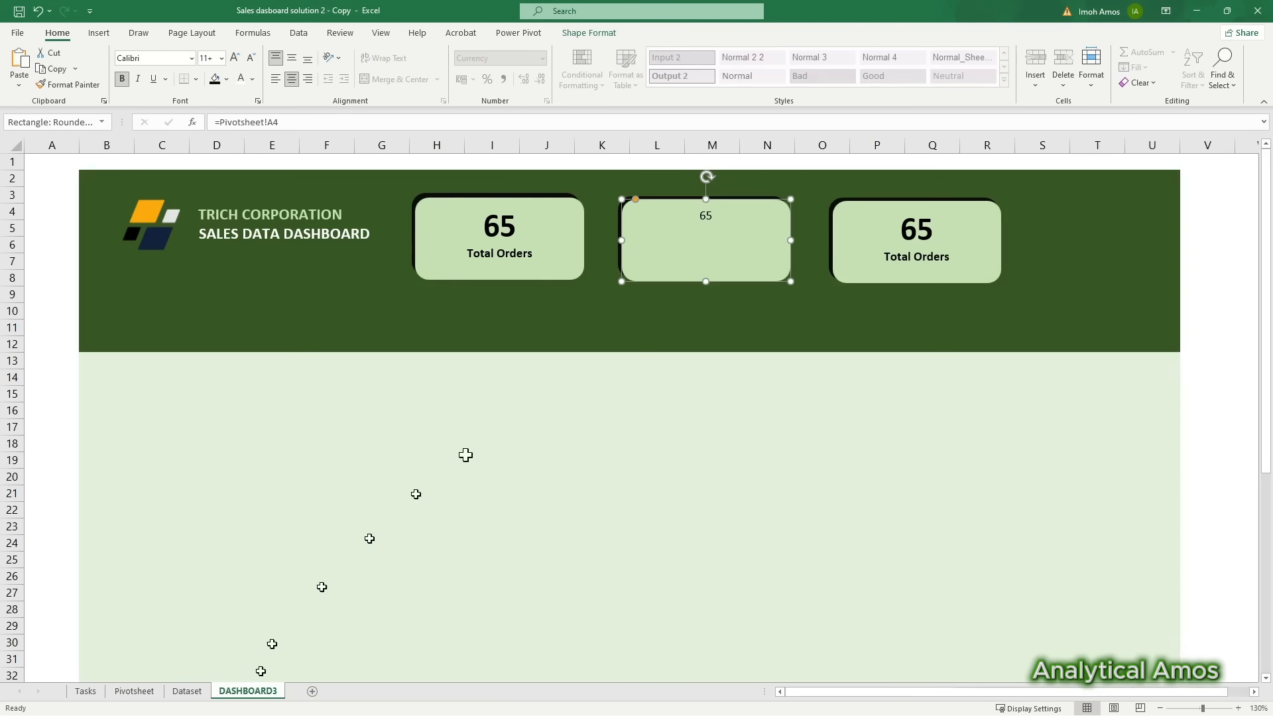
left_click(287, 125)
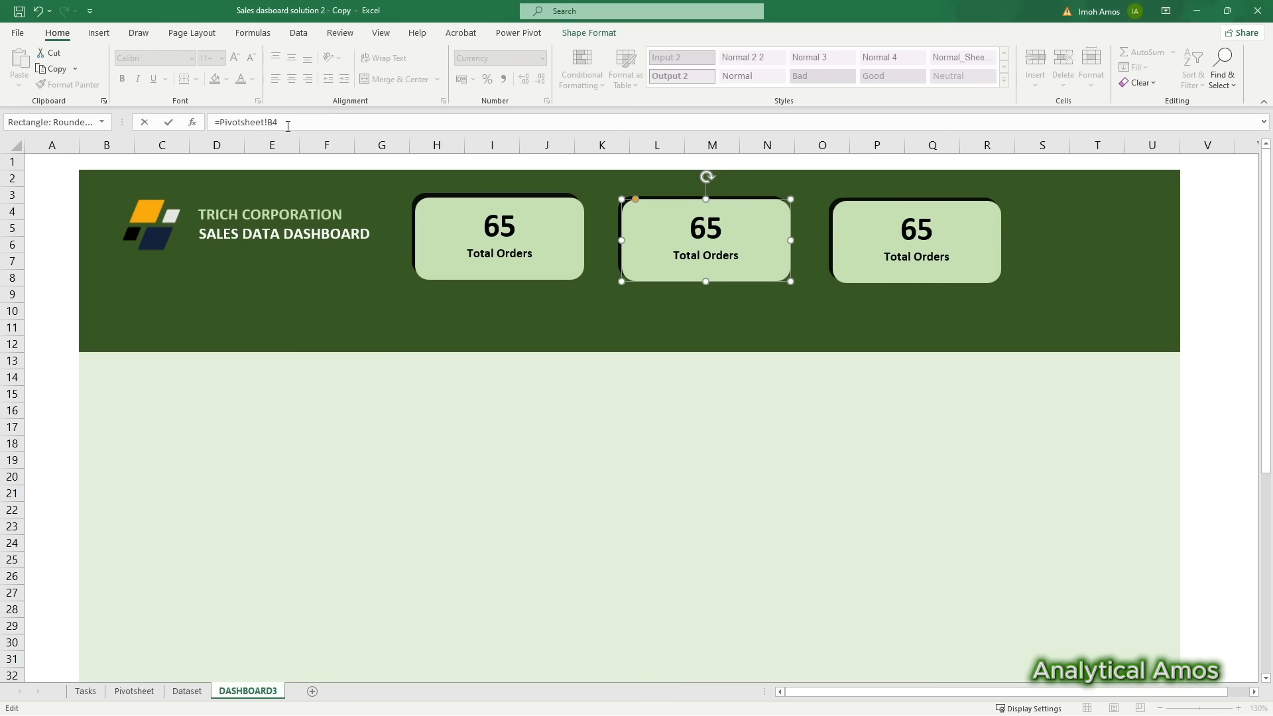
key("Return")
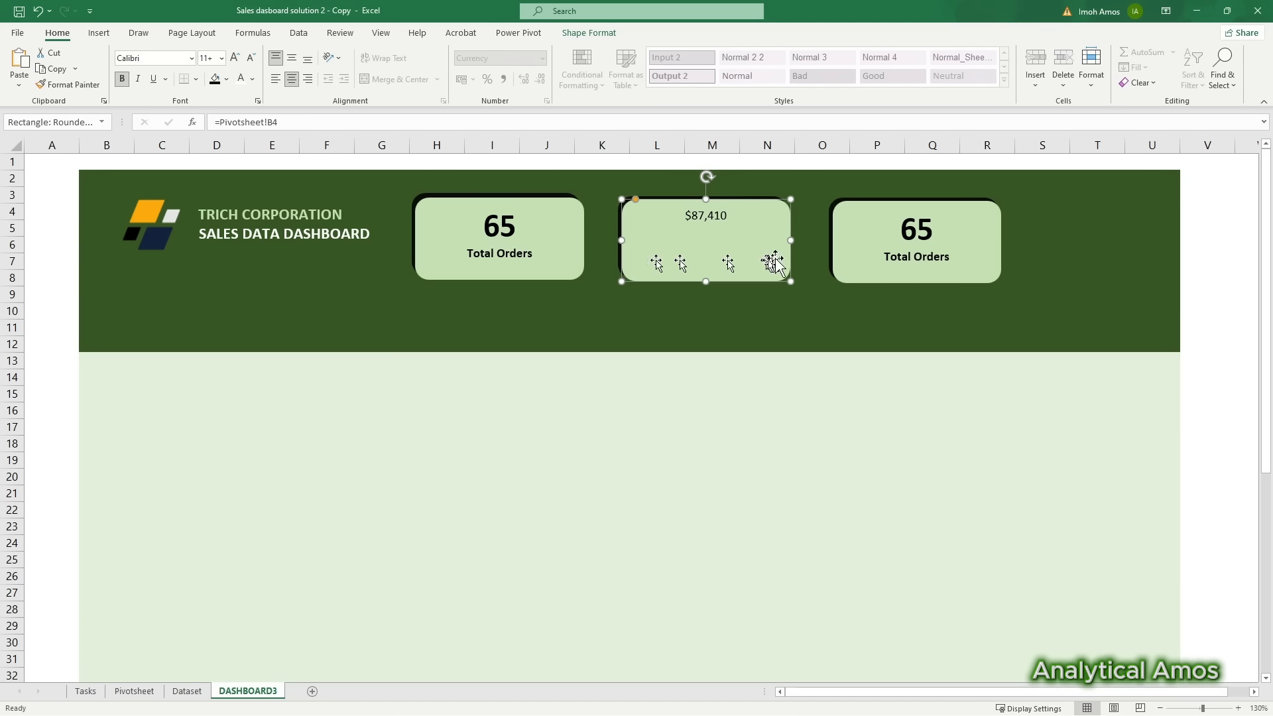
left_click(908, 240)
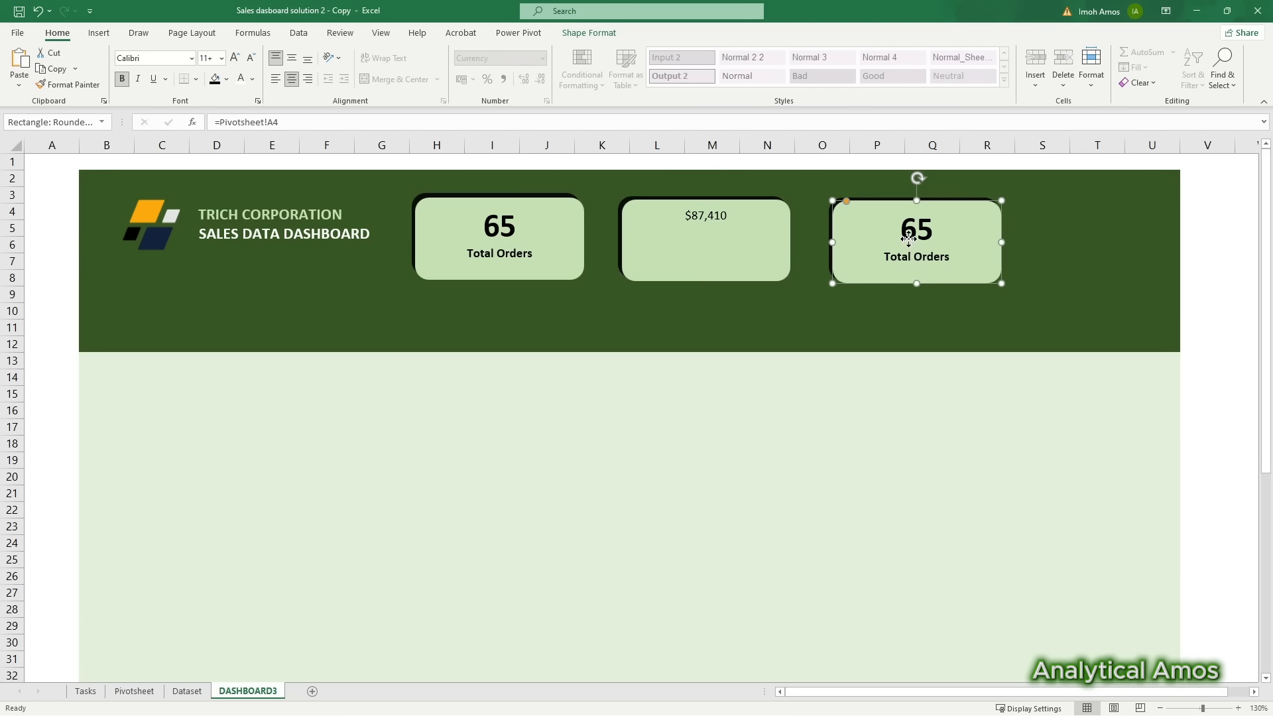
left_click(303, 121)
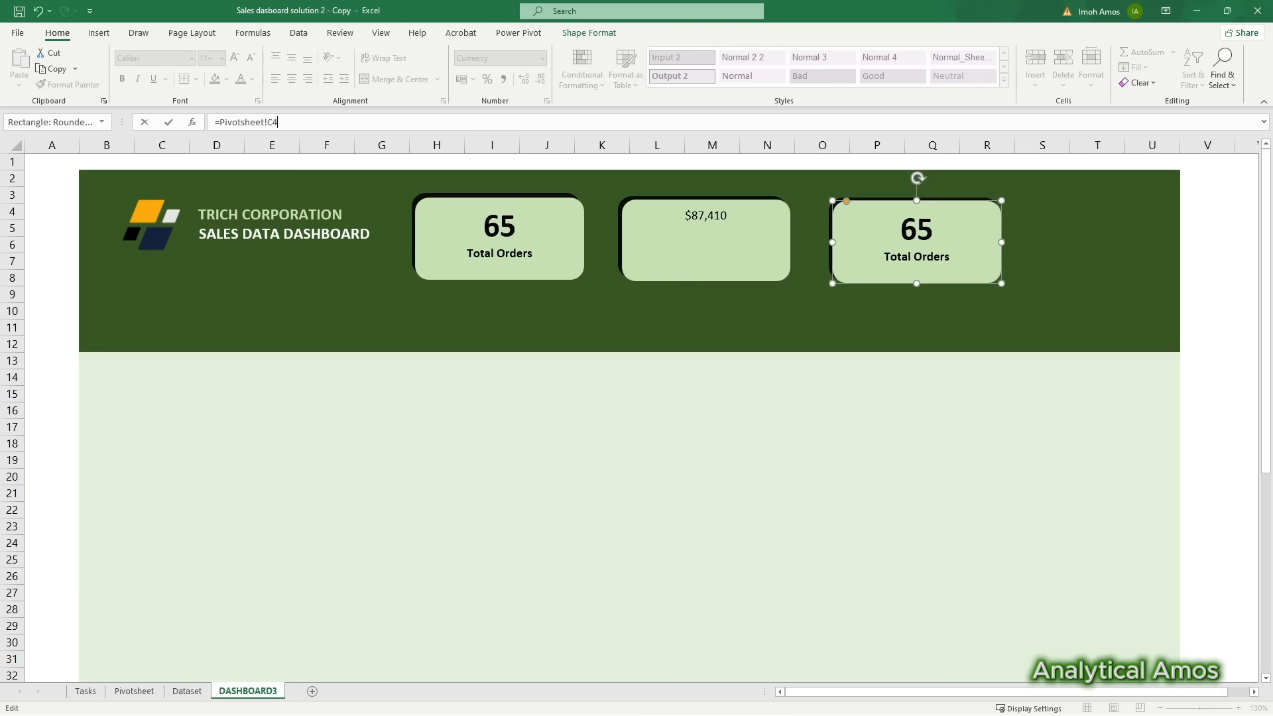
key("Return")
Step: Set the linked values in the second and third cards to font size 28
left_click(690, 235)
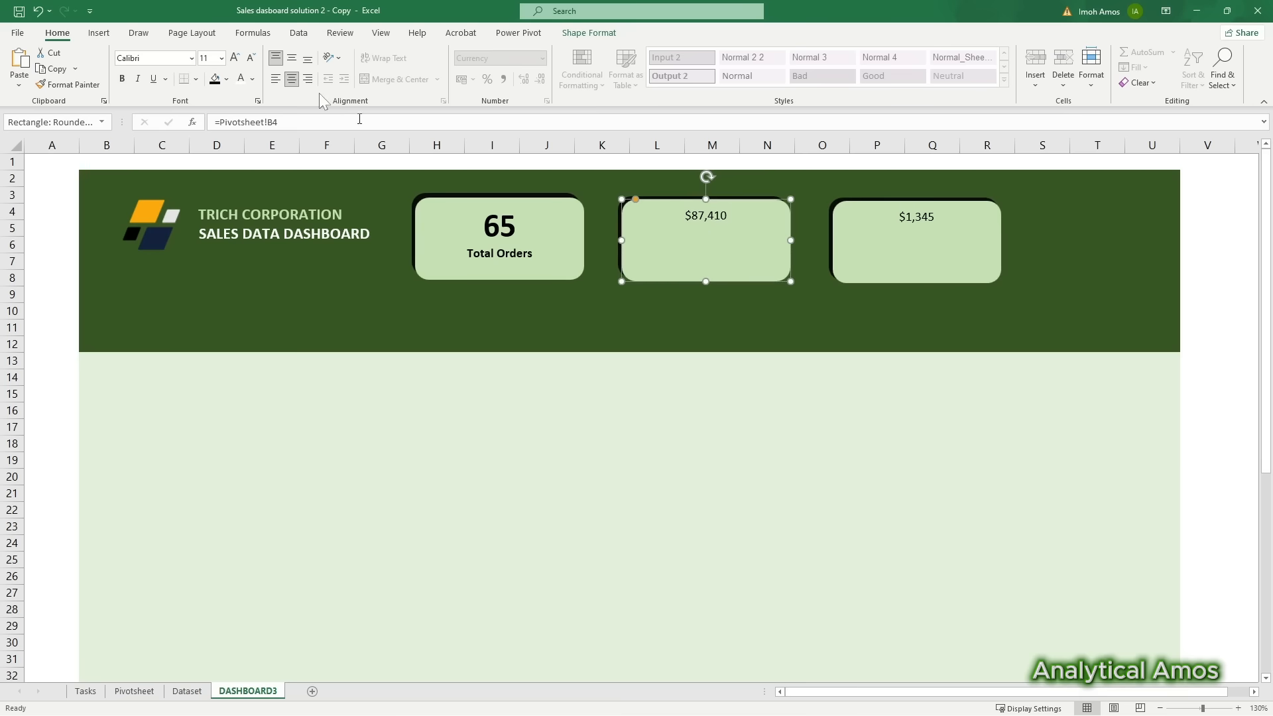
left_click(221, 59)
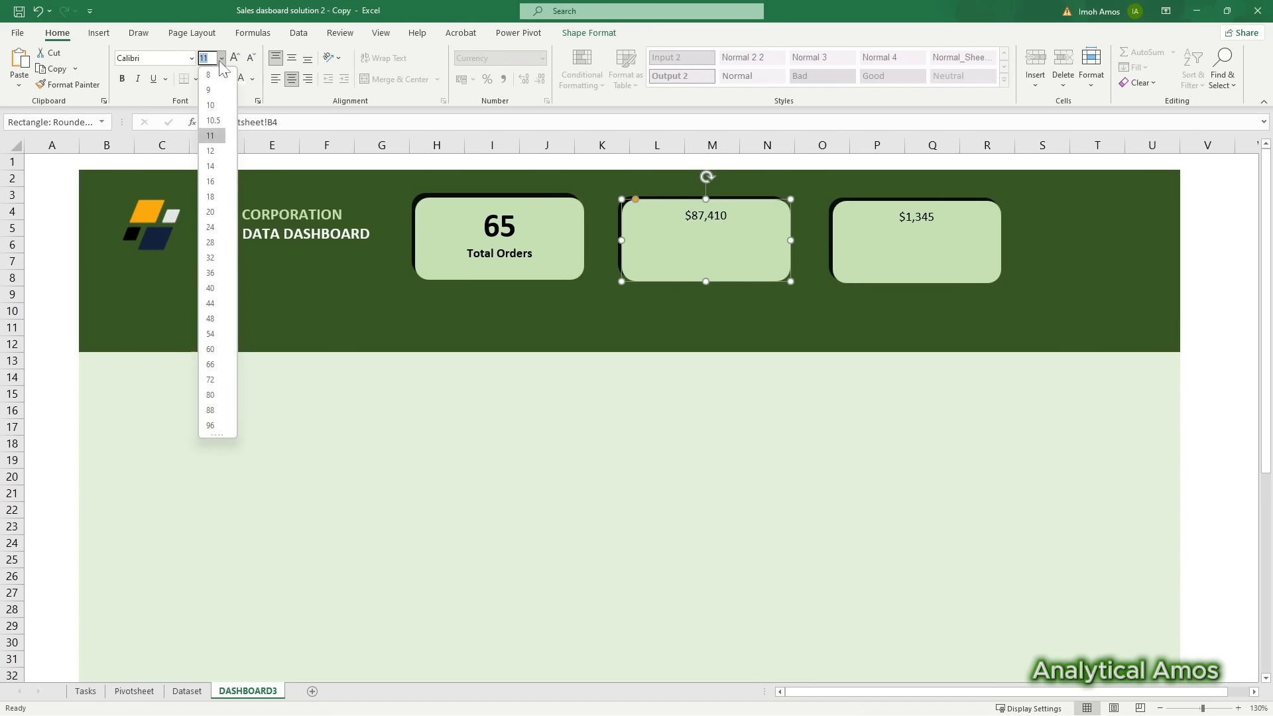
left_click(211, 258)
left_click(928, 232)
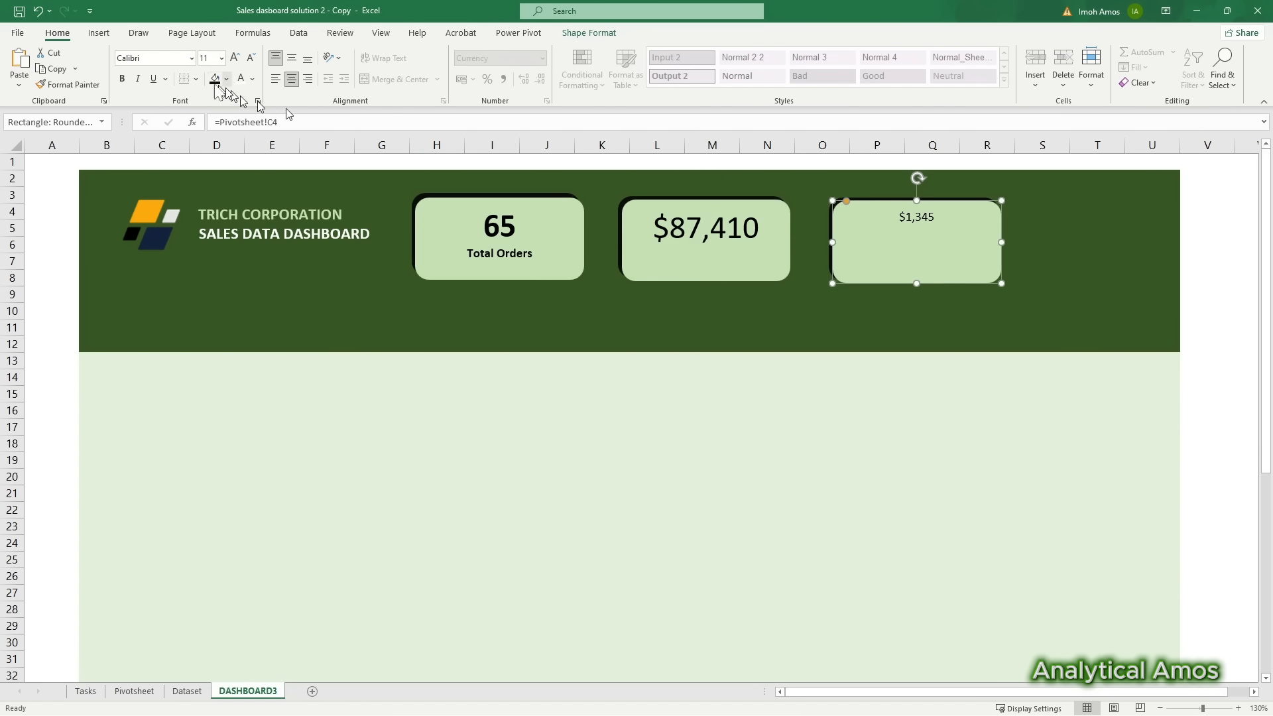
left_click(222, 58)
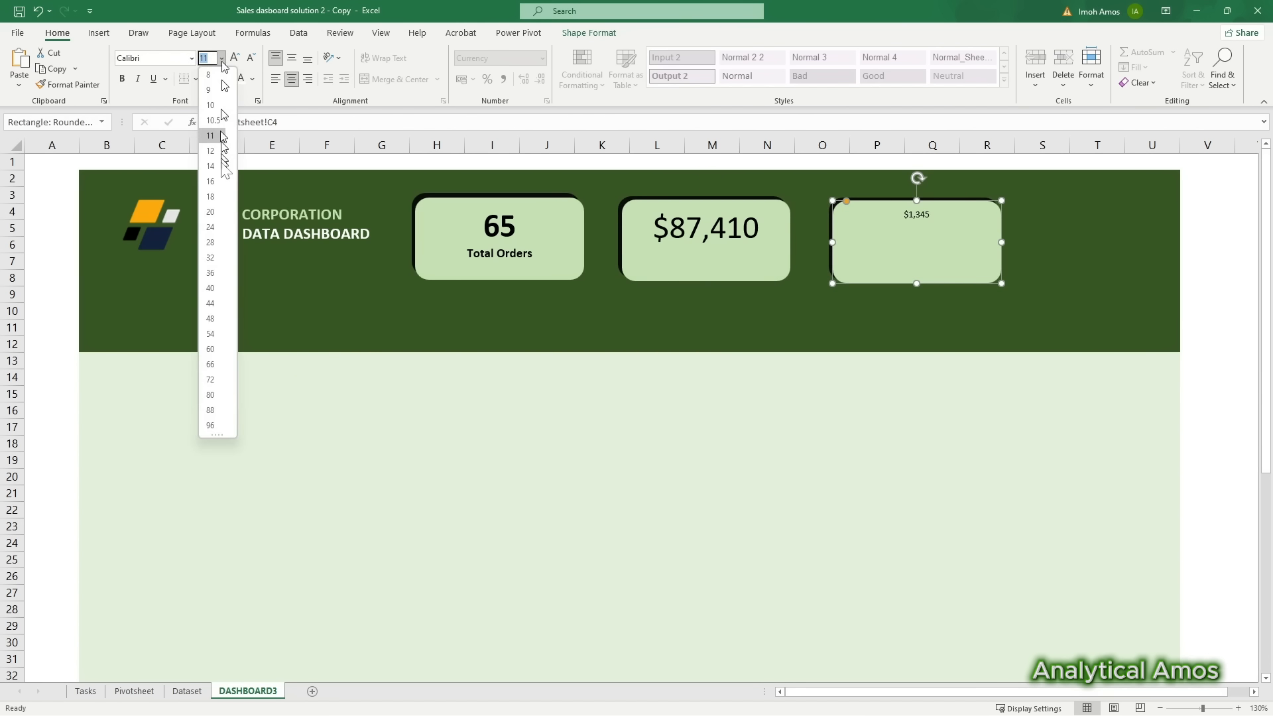
left_click(222, 241)
Step: Add the label "Total Revenue" after the second card's value, at font size 10.5 on its own line
left_click(759, 222)
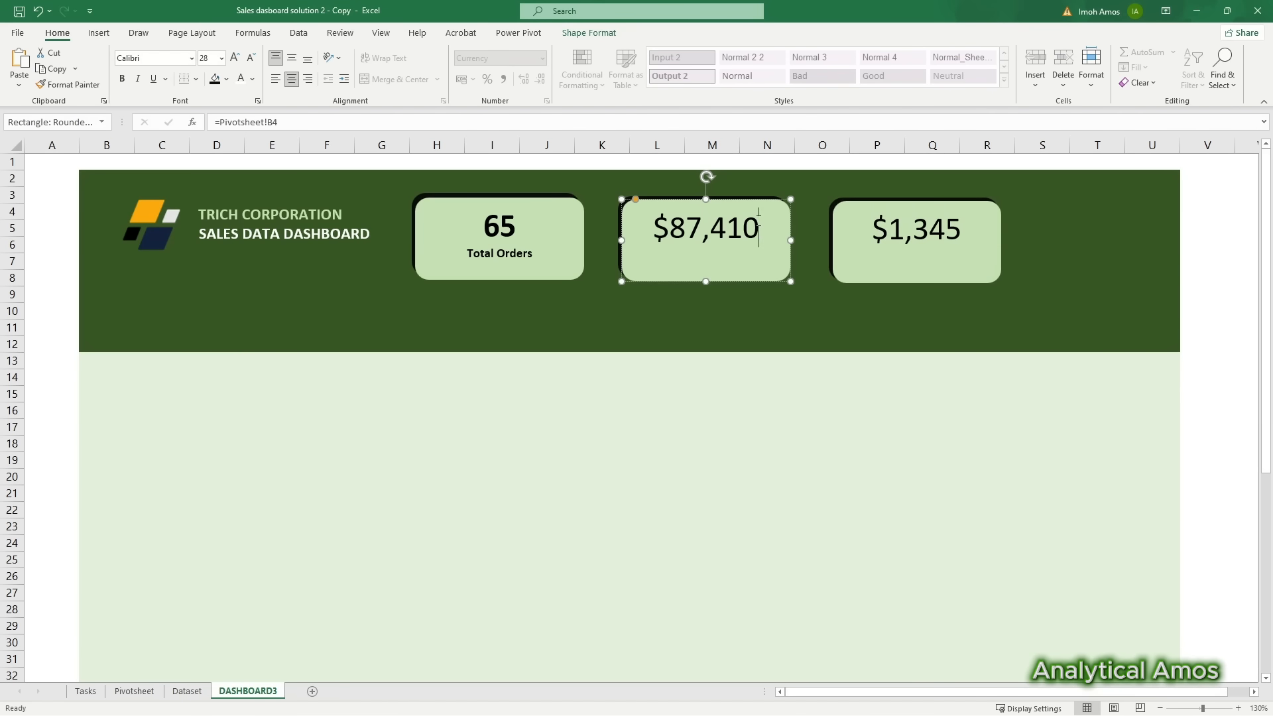
type("Total")
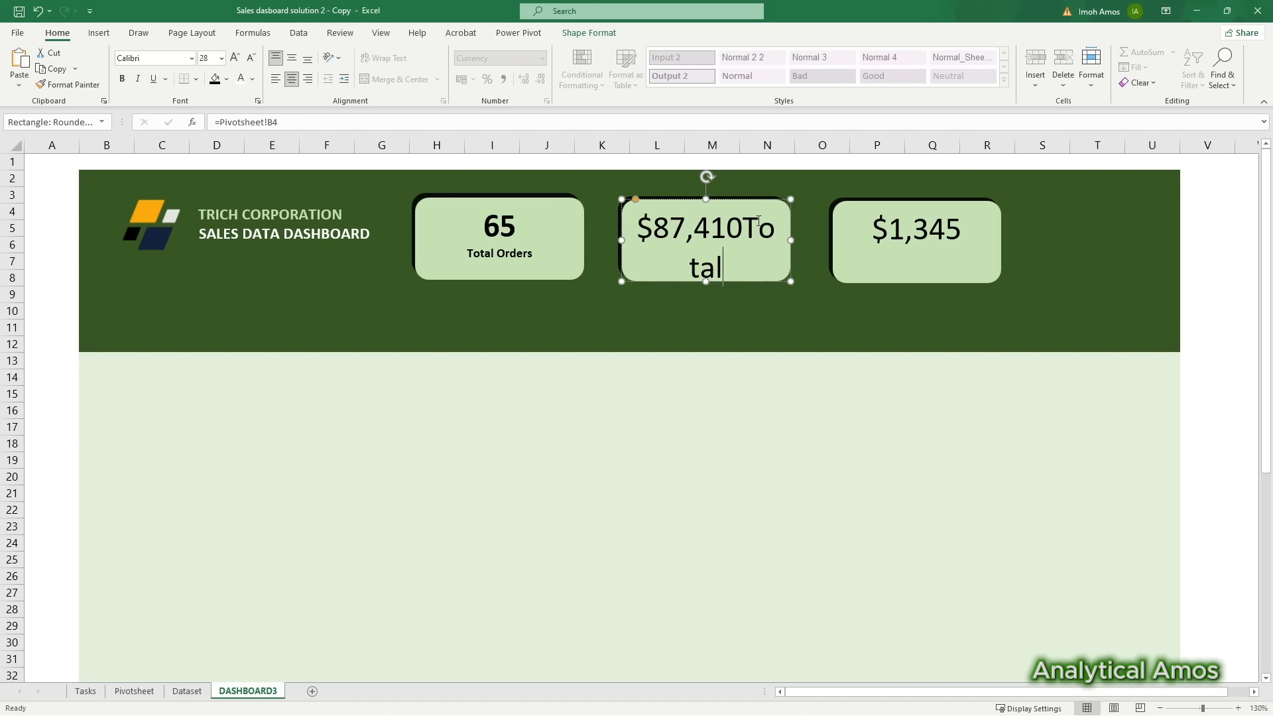
type(" Revenue")
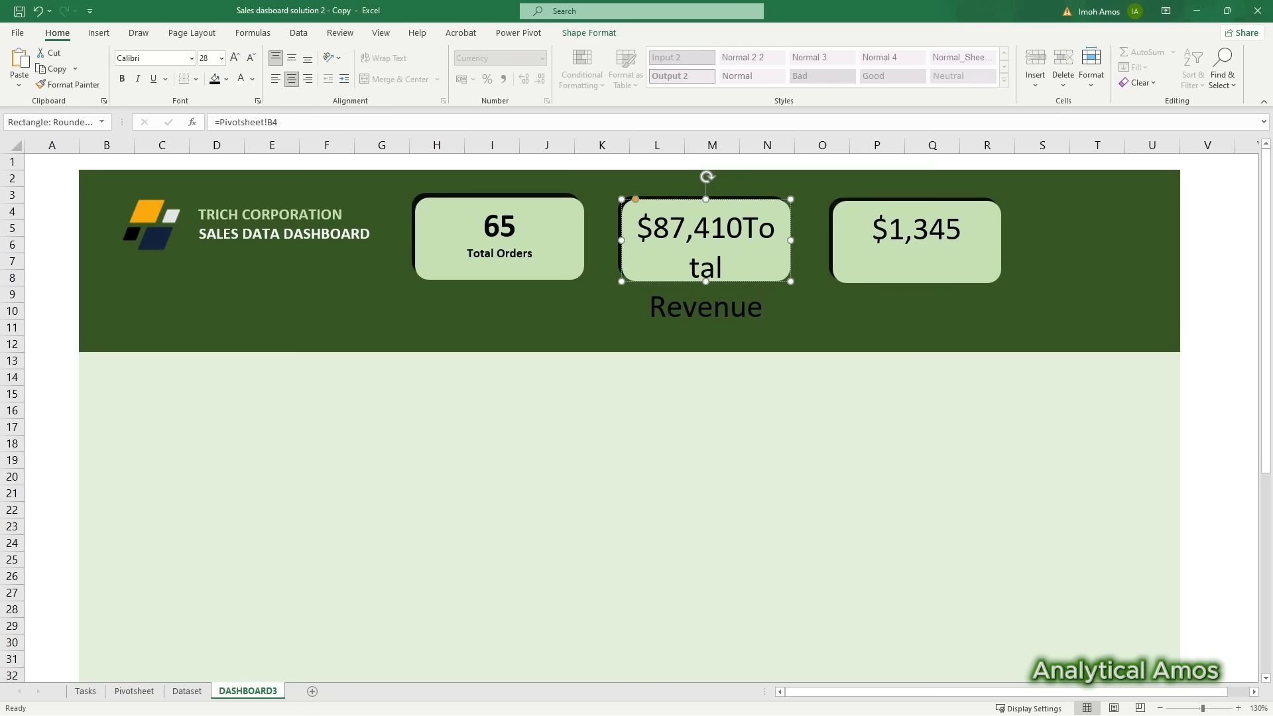
left_click_drag(766, 309, 742, 233)
left_click(223, 59)
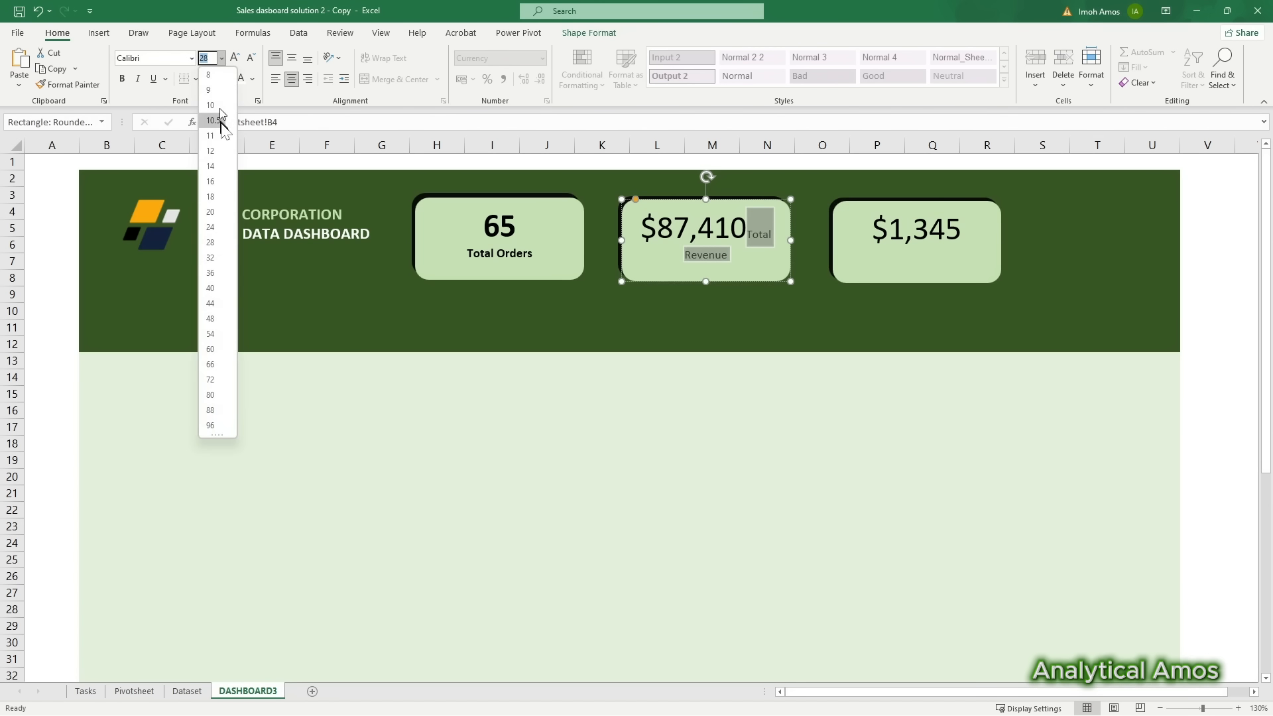
left_click(212, 119)
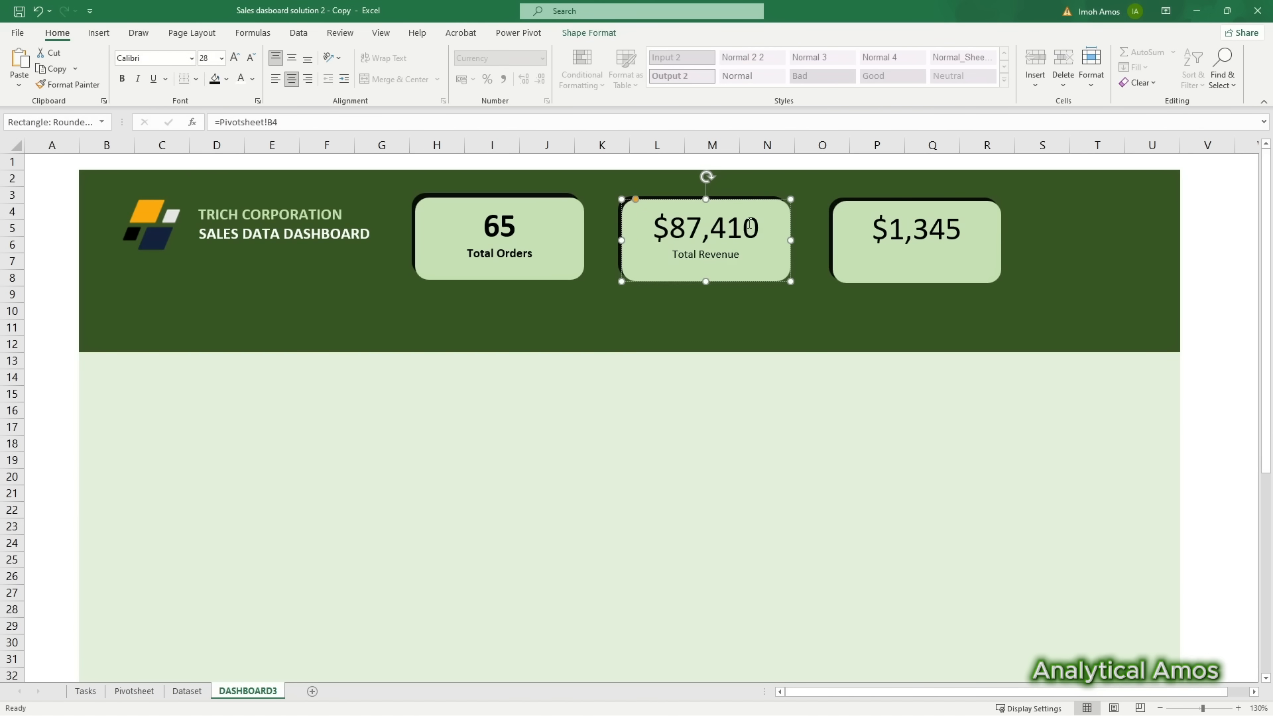
Step: Add the label "Average Revenue" after the third card's value, at font size 10.5 on its own line
left_click(874, 253)
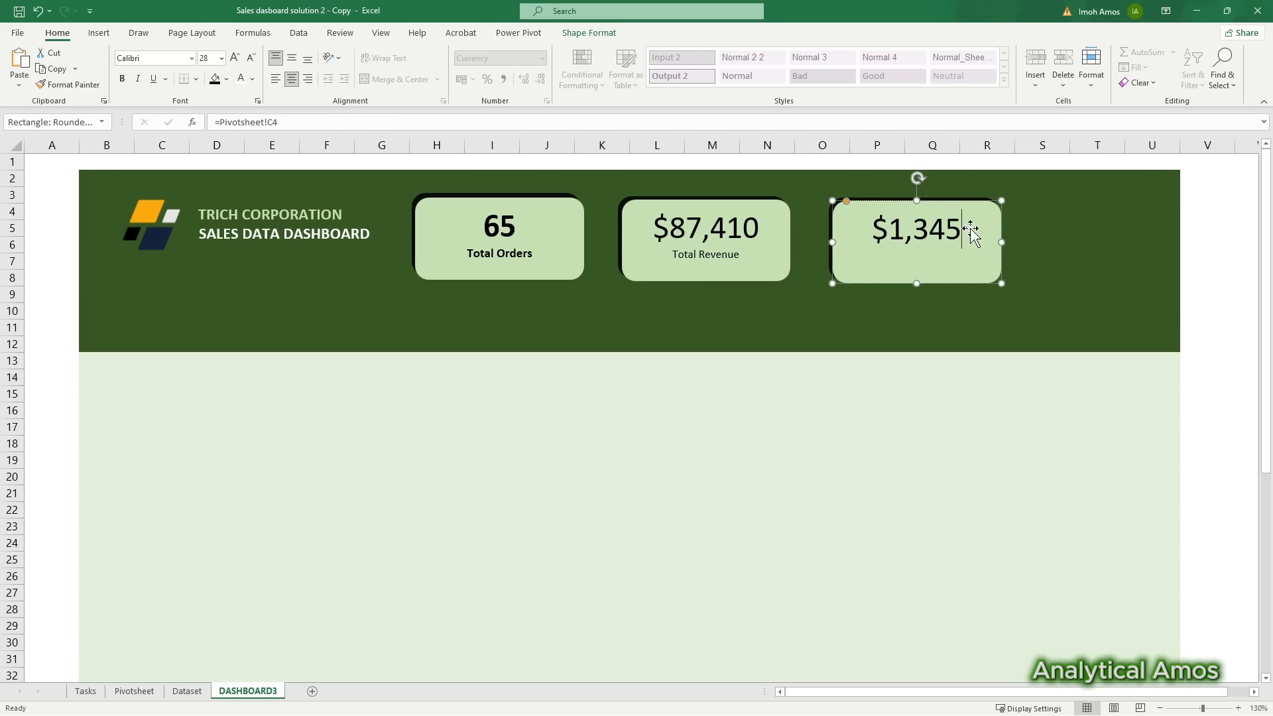
type("Ave")
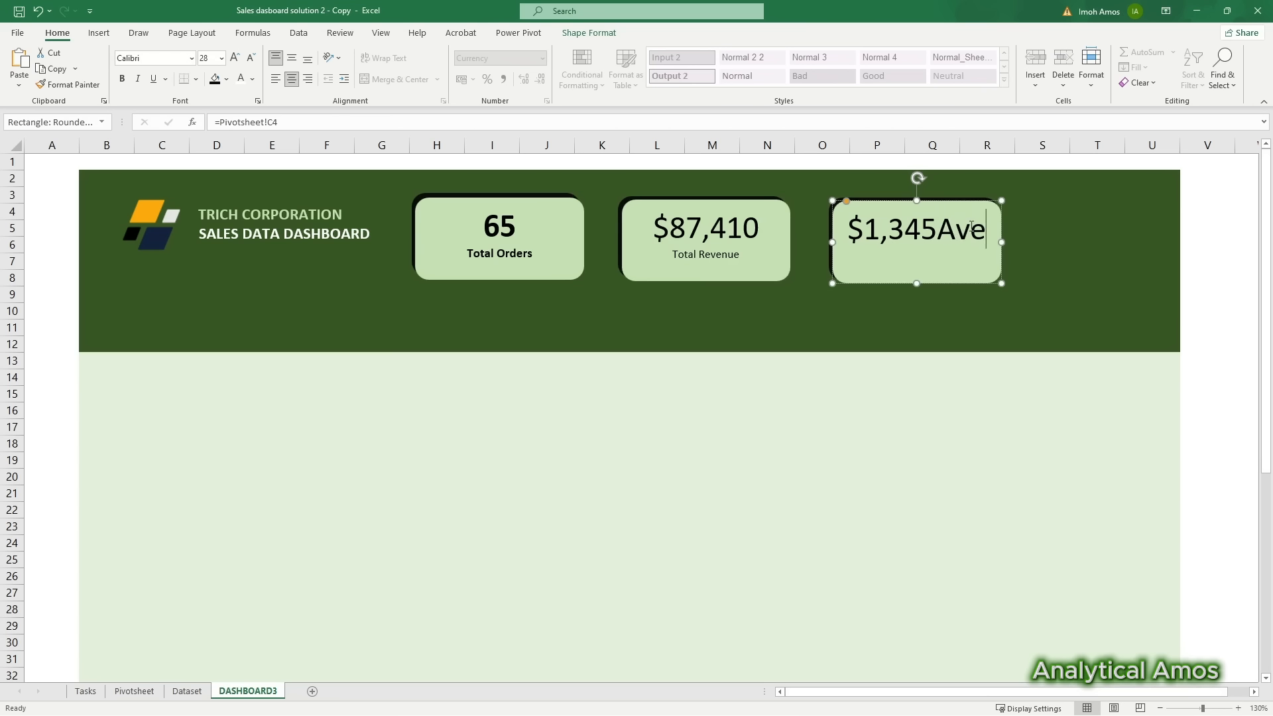
type("rage Re")
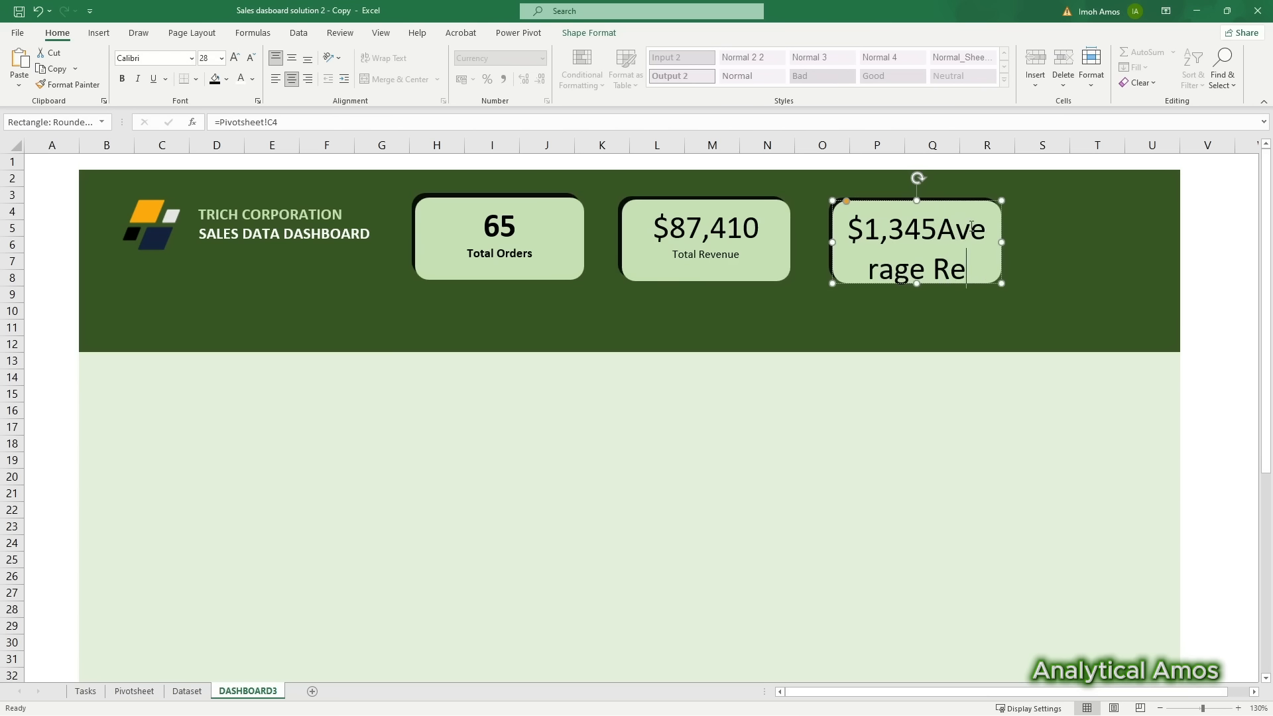
type("venue")
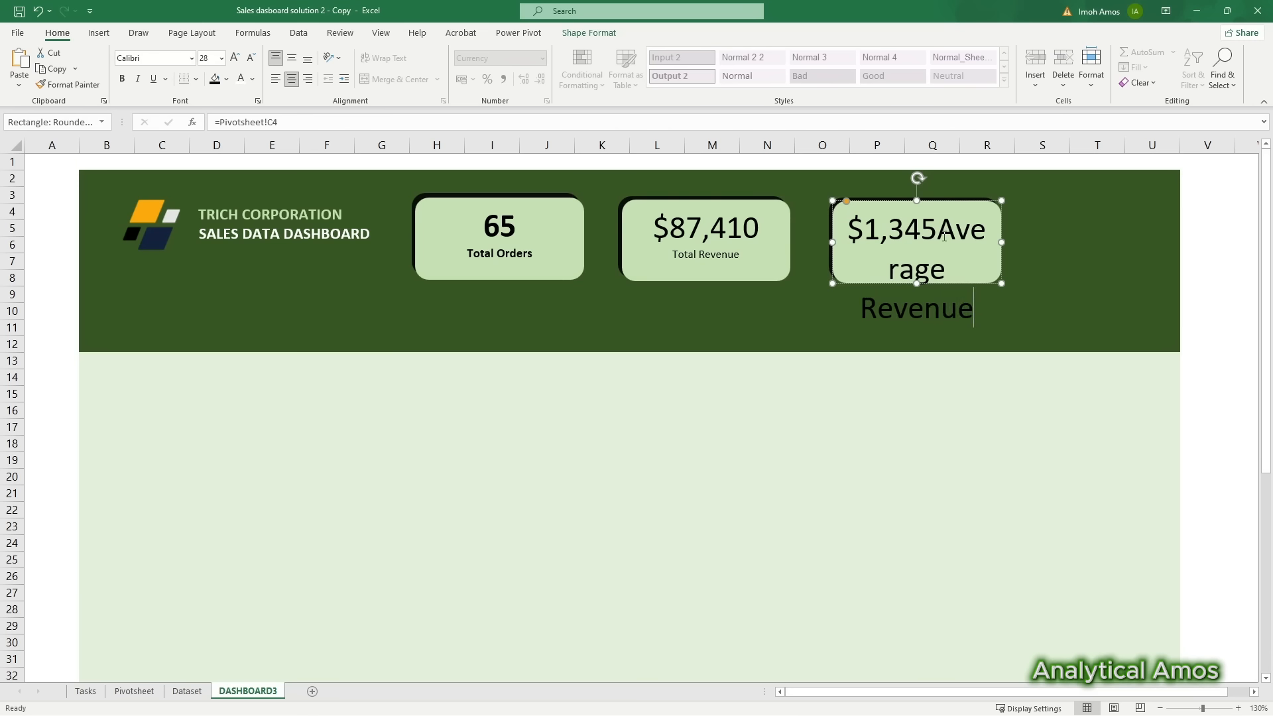
key("ctrl+shift+Left")
key("ctrl+shift+Left")
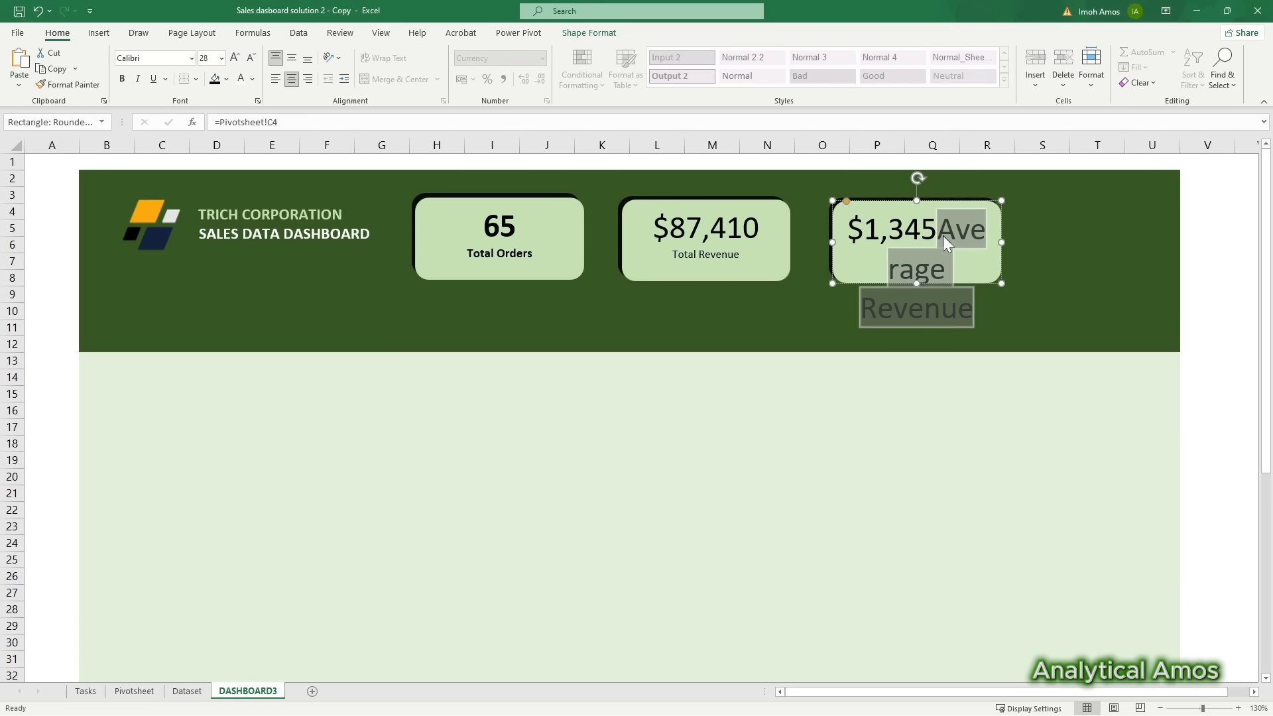
left_click(221, 58)
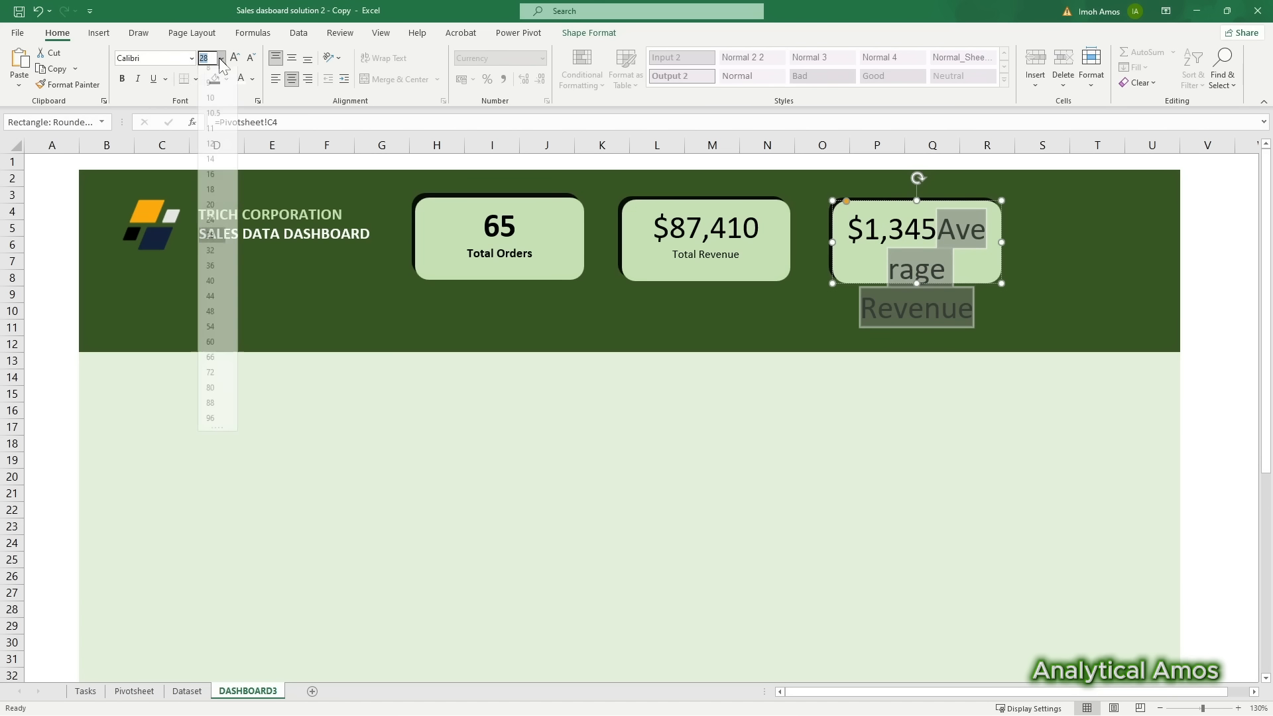
left_click(209, 116)
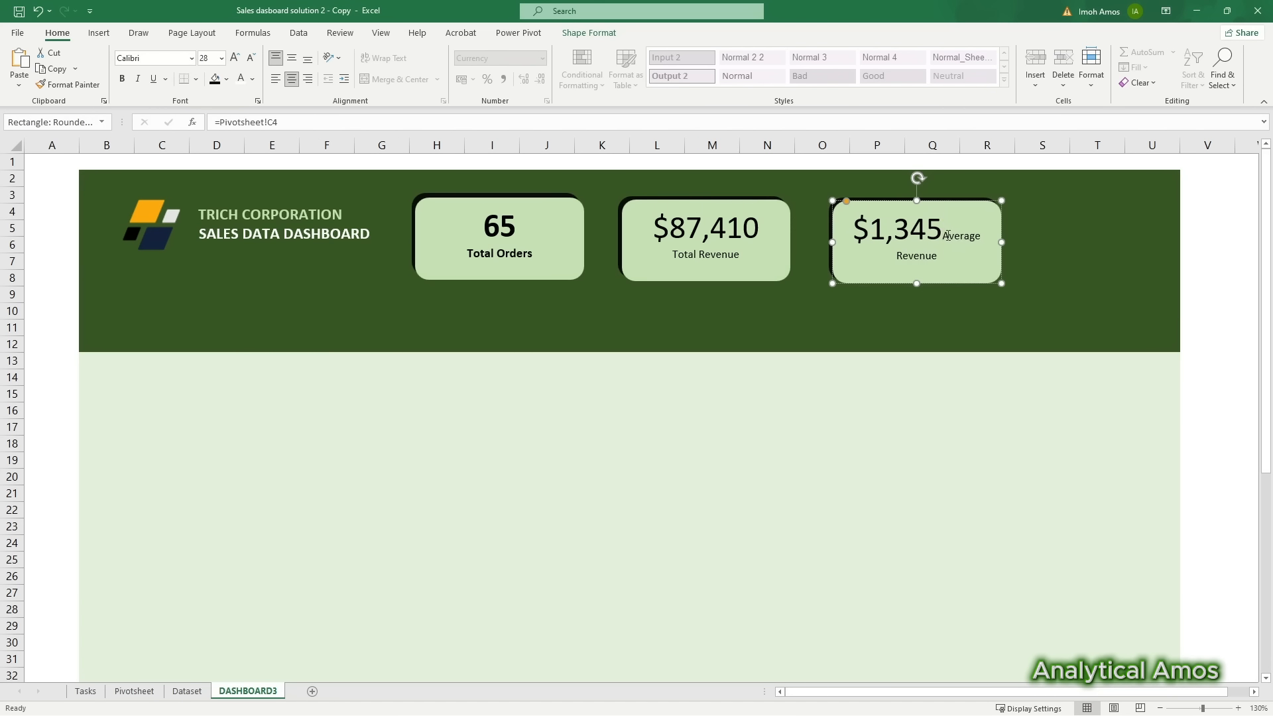
left_click(947, 235)
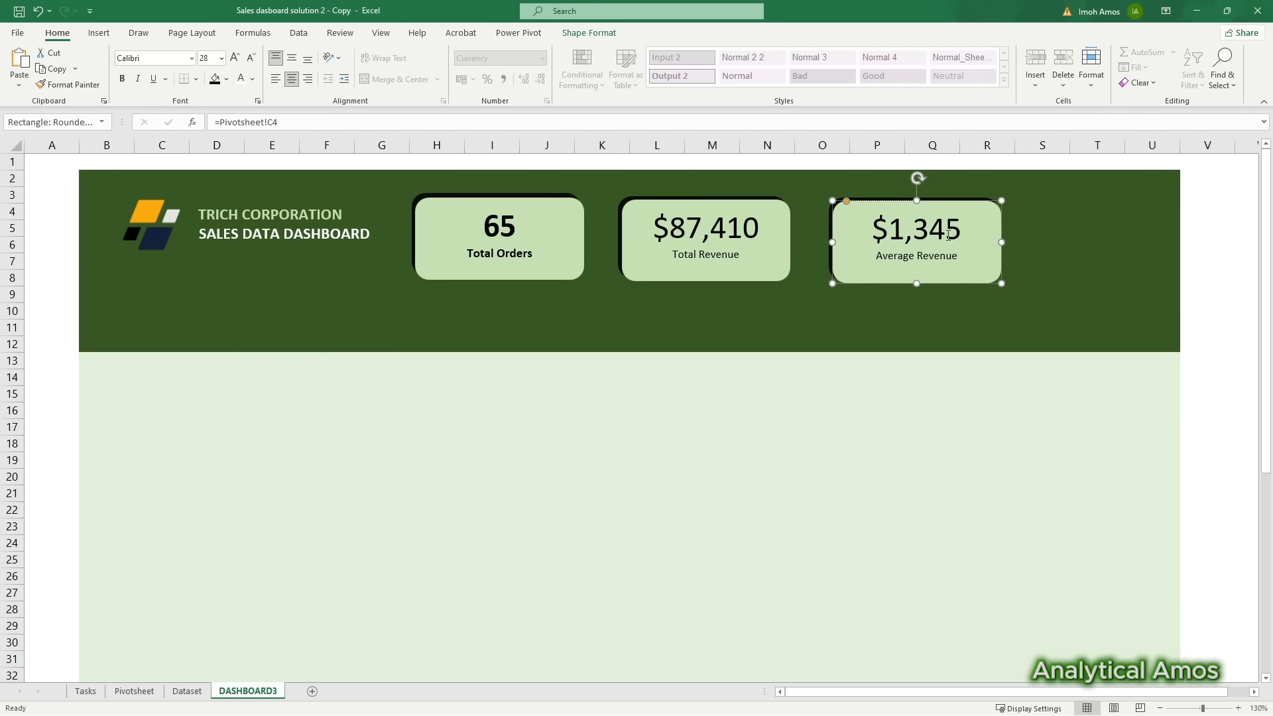
left_click(1060, 314)
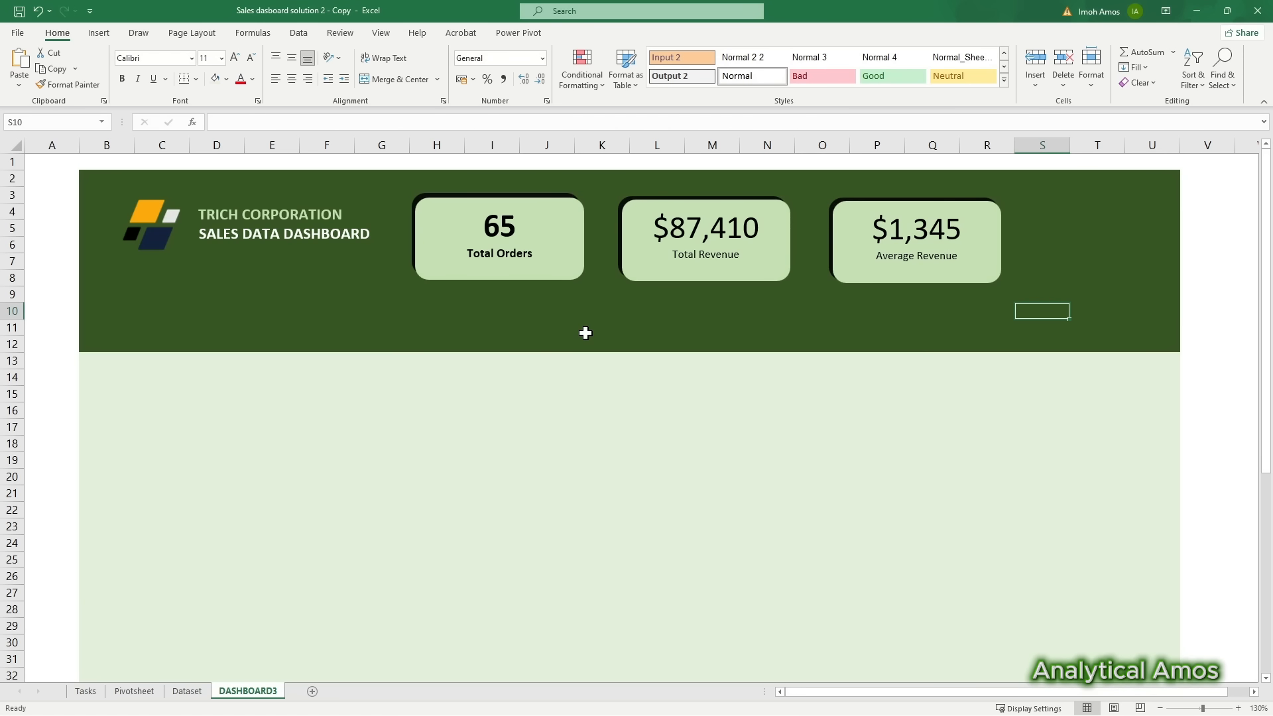
Step: Insert a Salesperson slicer for the KPI PivotTable on Pivotsheet and place it beside the table at column D
left_click(133, 693)
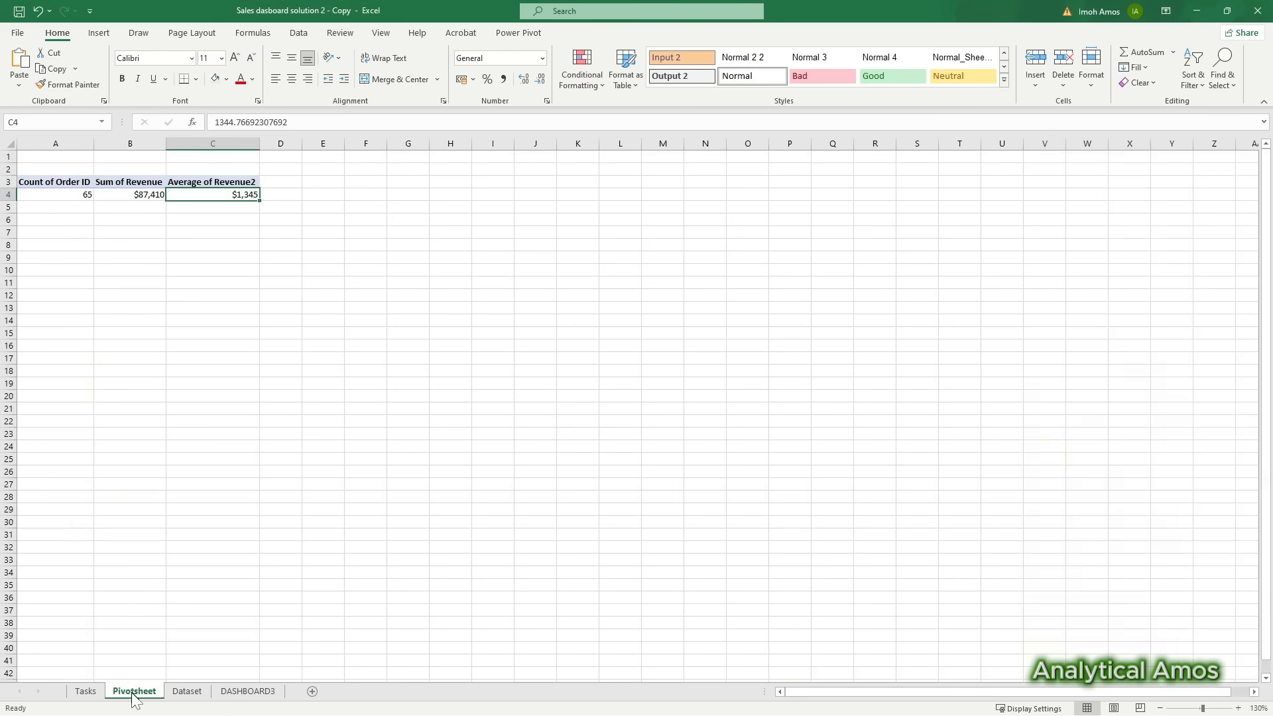
left_click(38, 199)
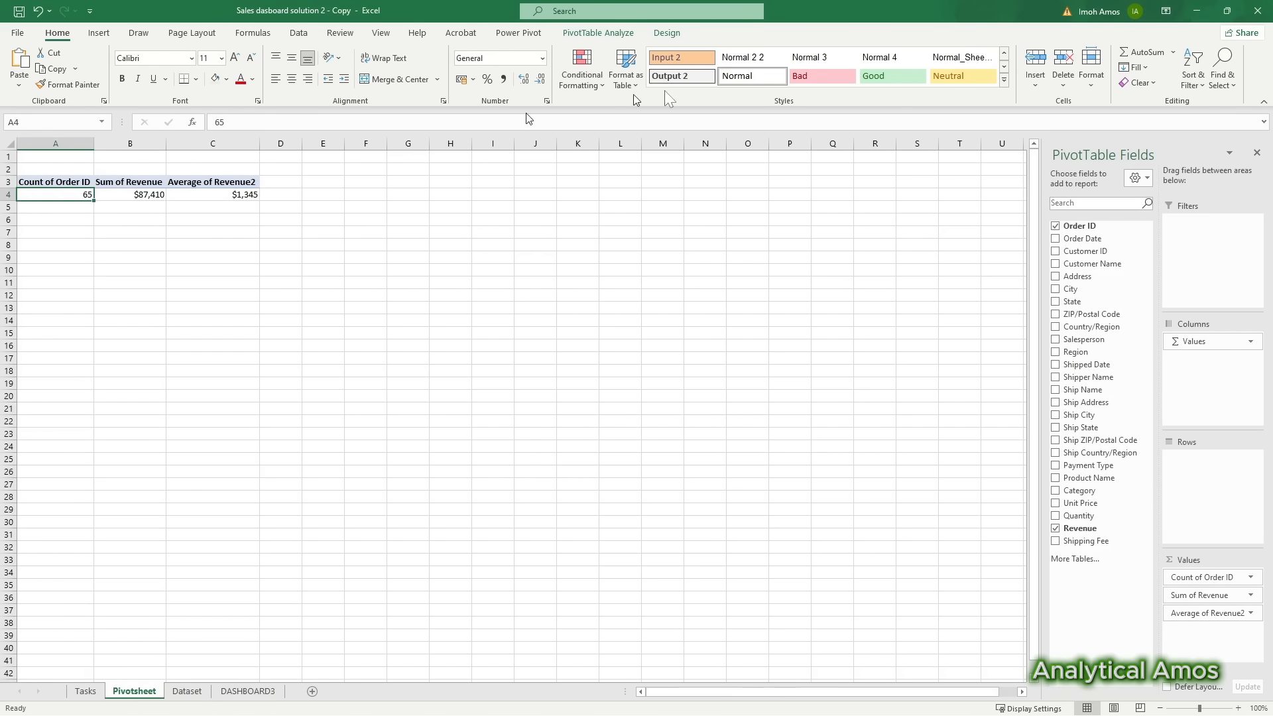
left_click(99, 33)
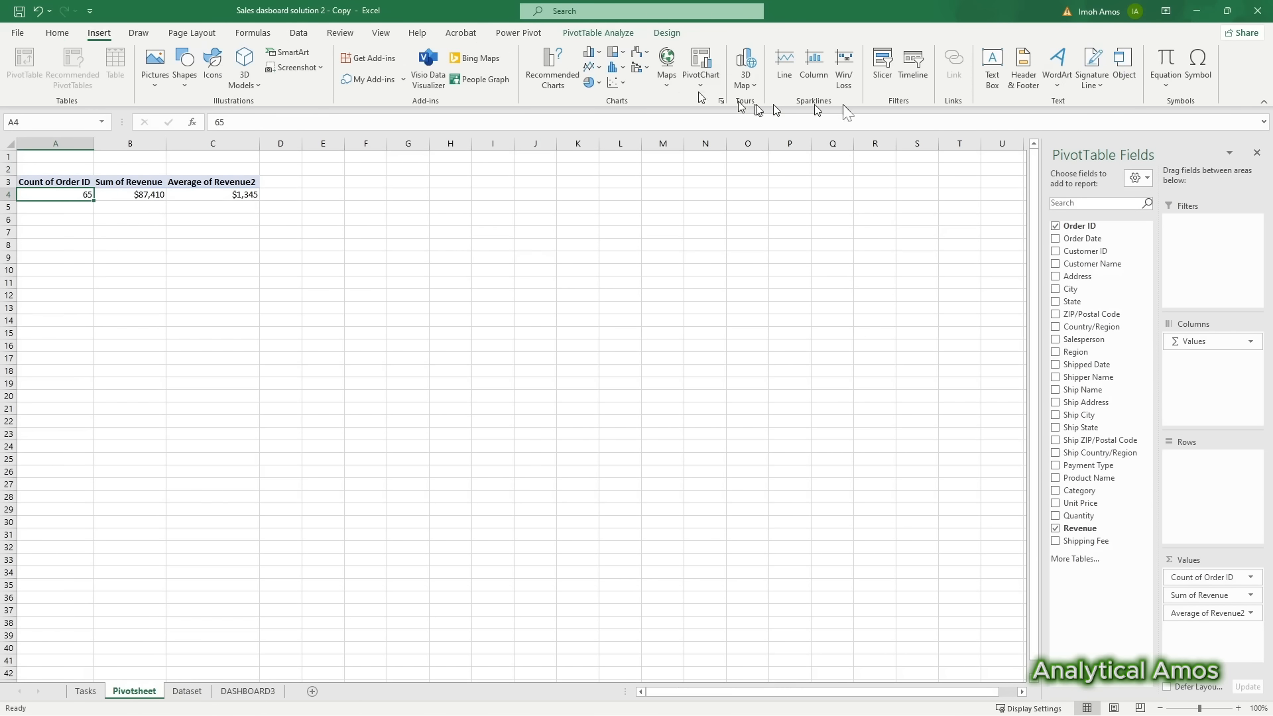
left_click(889, 70)
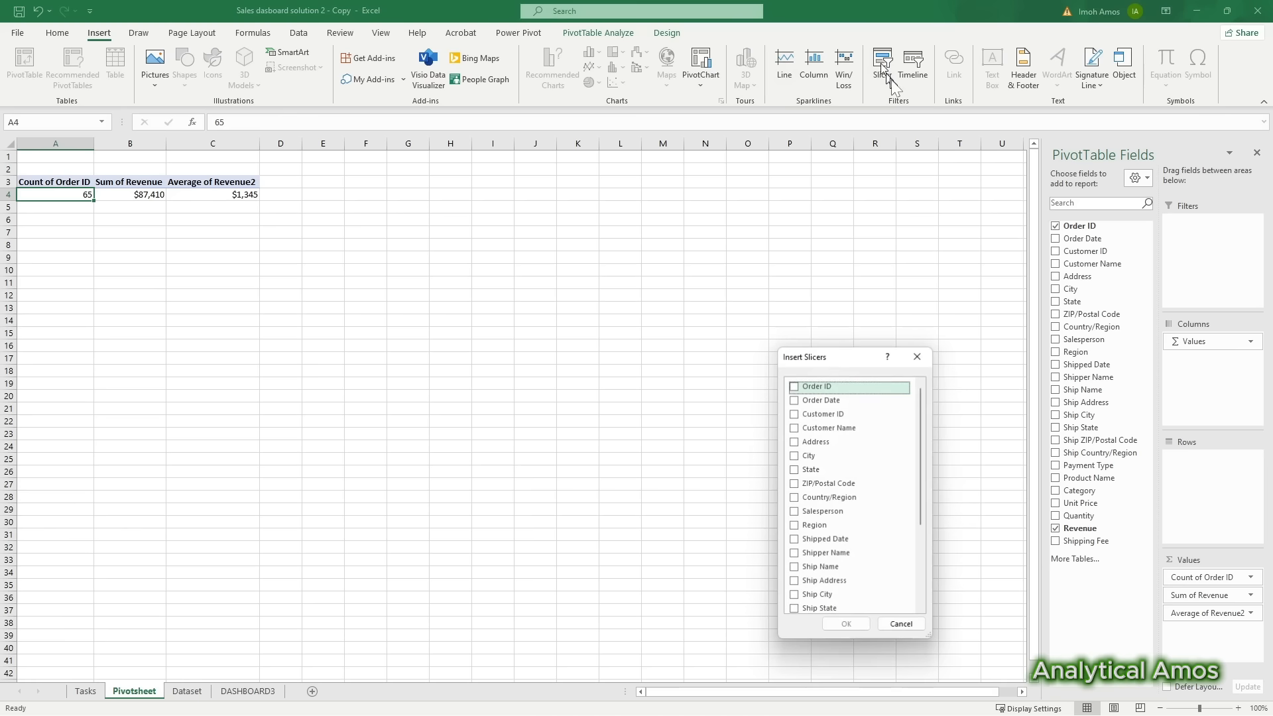
left_click(797, 511)
left_click(849, 624)
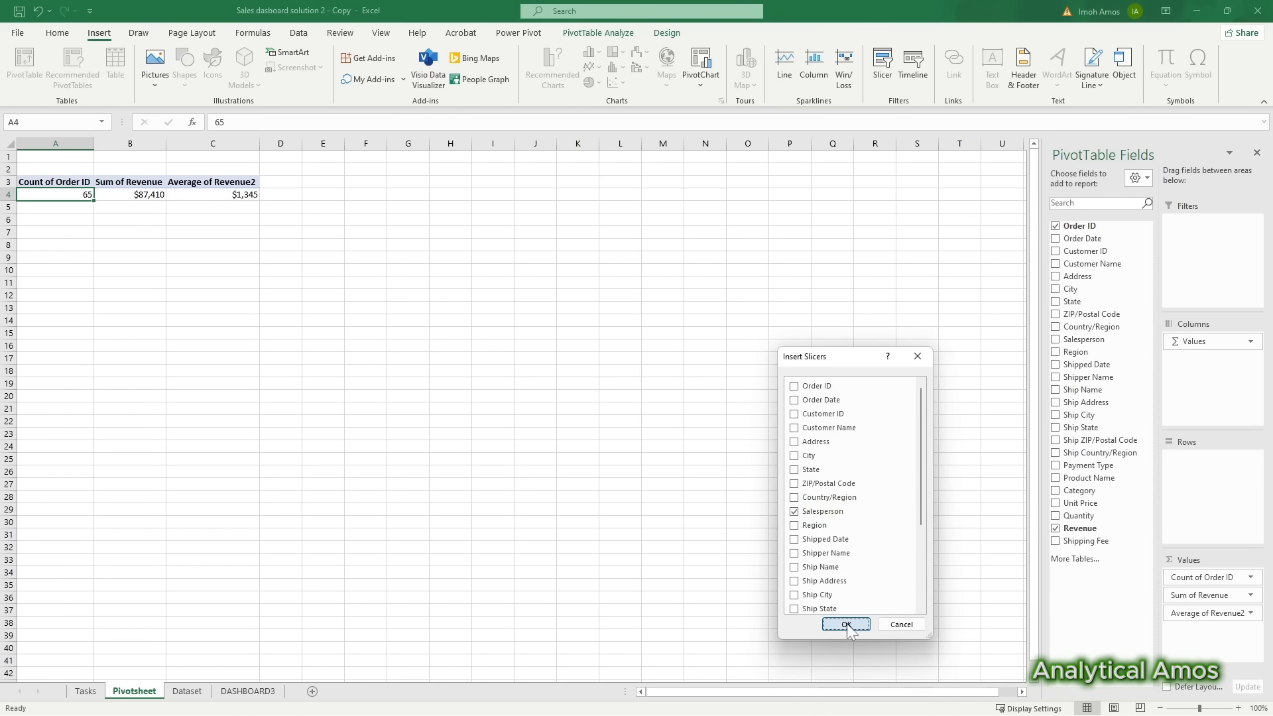
left_click_drag(518, 340, 328, 180)
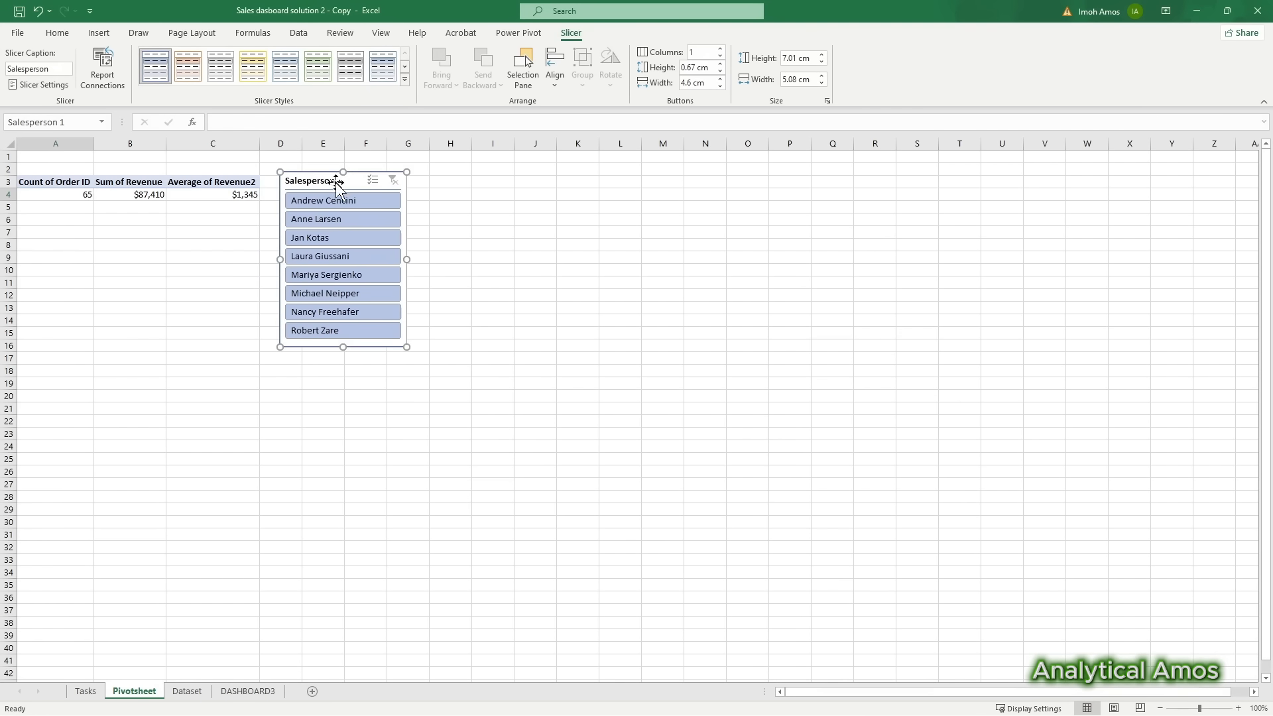
Step: Test the Salesperson slicer by filtering on the first three salespeople one at a time, and clear the filter
left_click(331, 200)
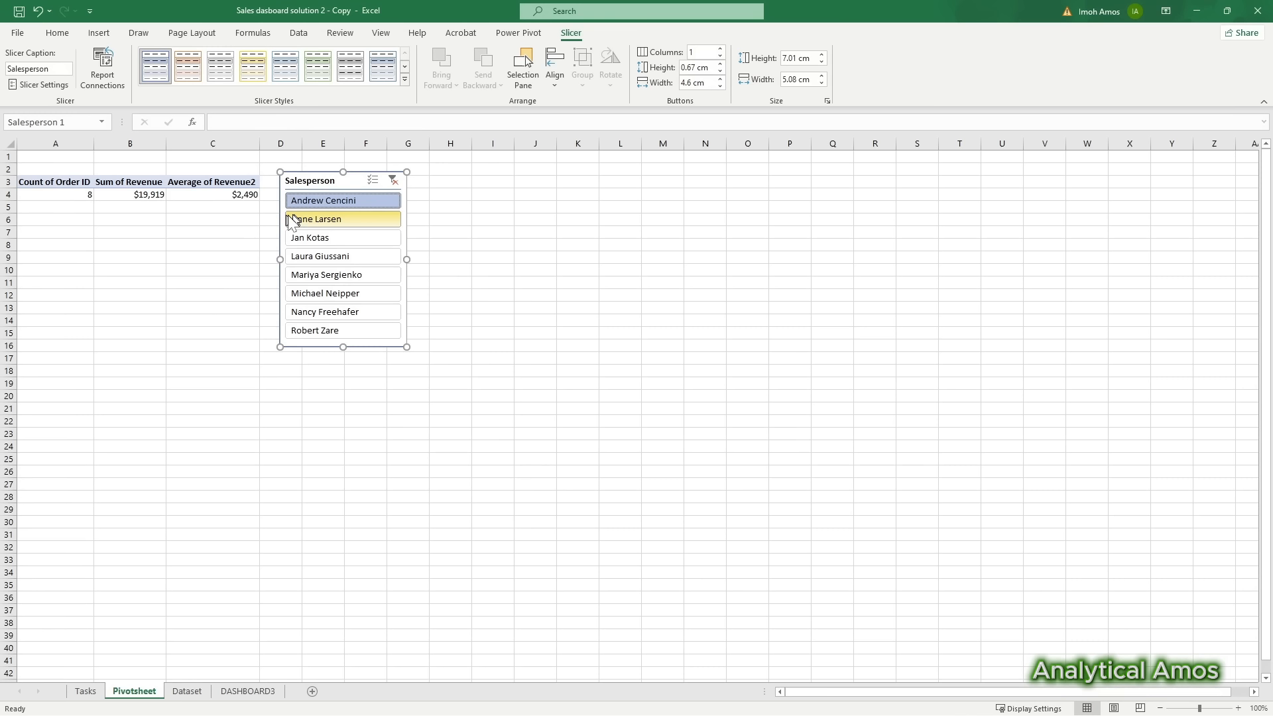
left_click(326, 219)
left_click(318, 239)
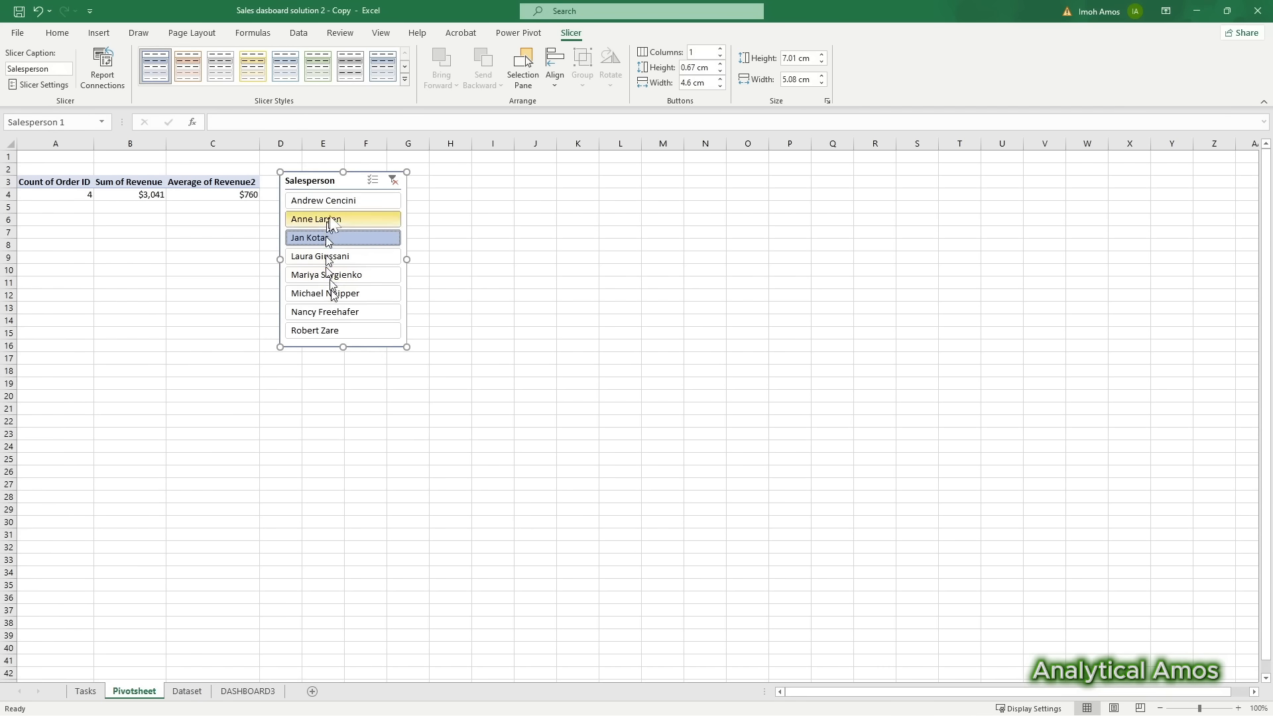
left_click(393, 180)
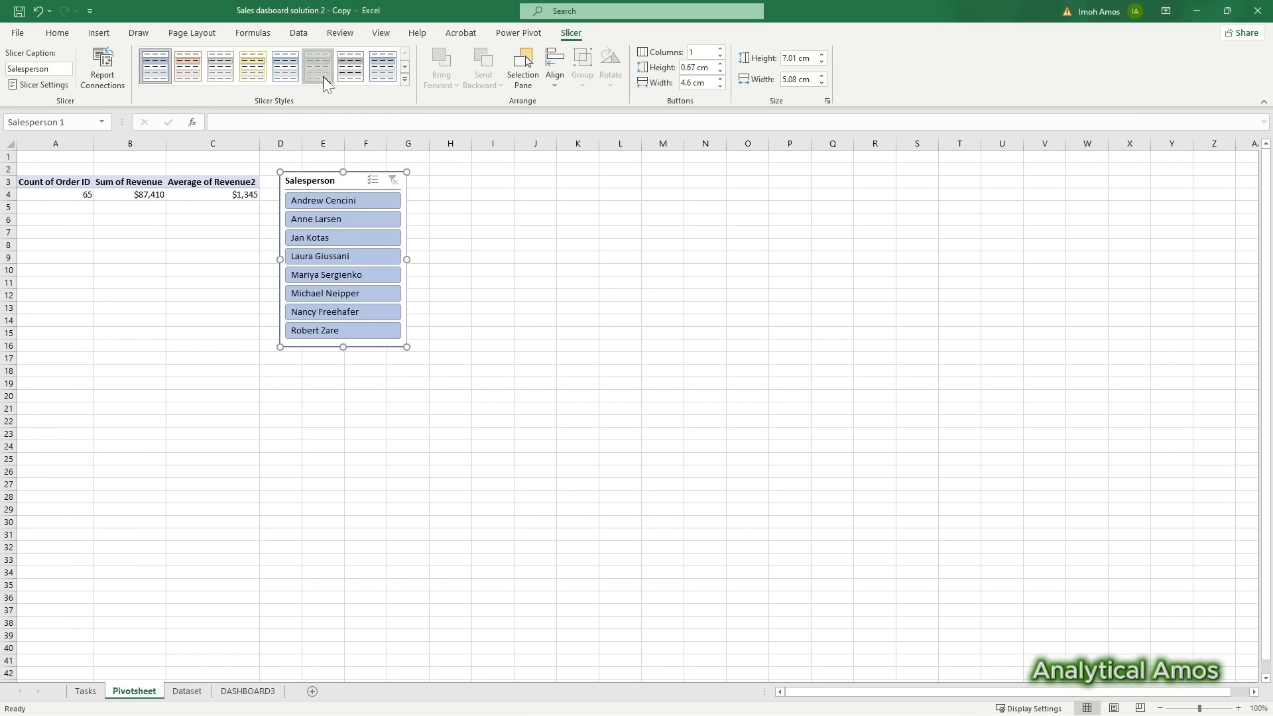
Step: Give the Salesperson slicer the light green style and move it to DASHBOARD3, below the logo from row 10
left_click(324, 77)
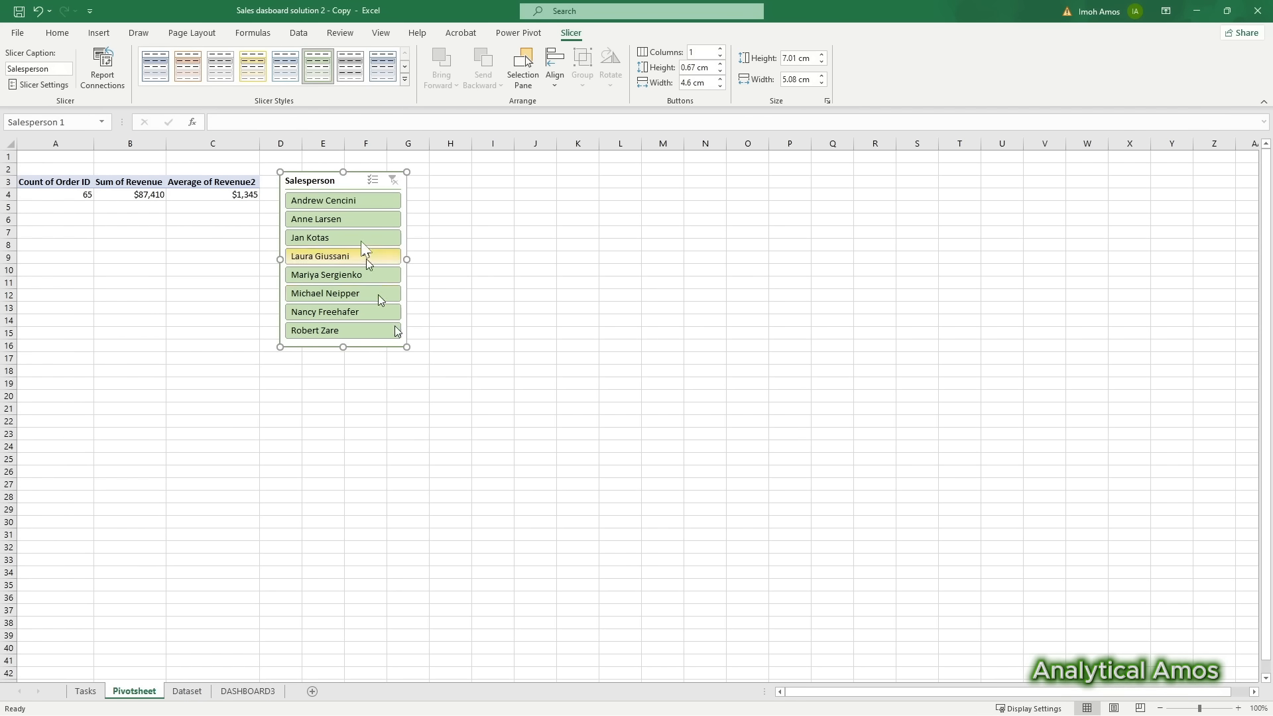
key("Escape")
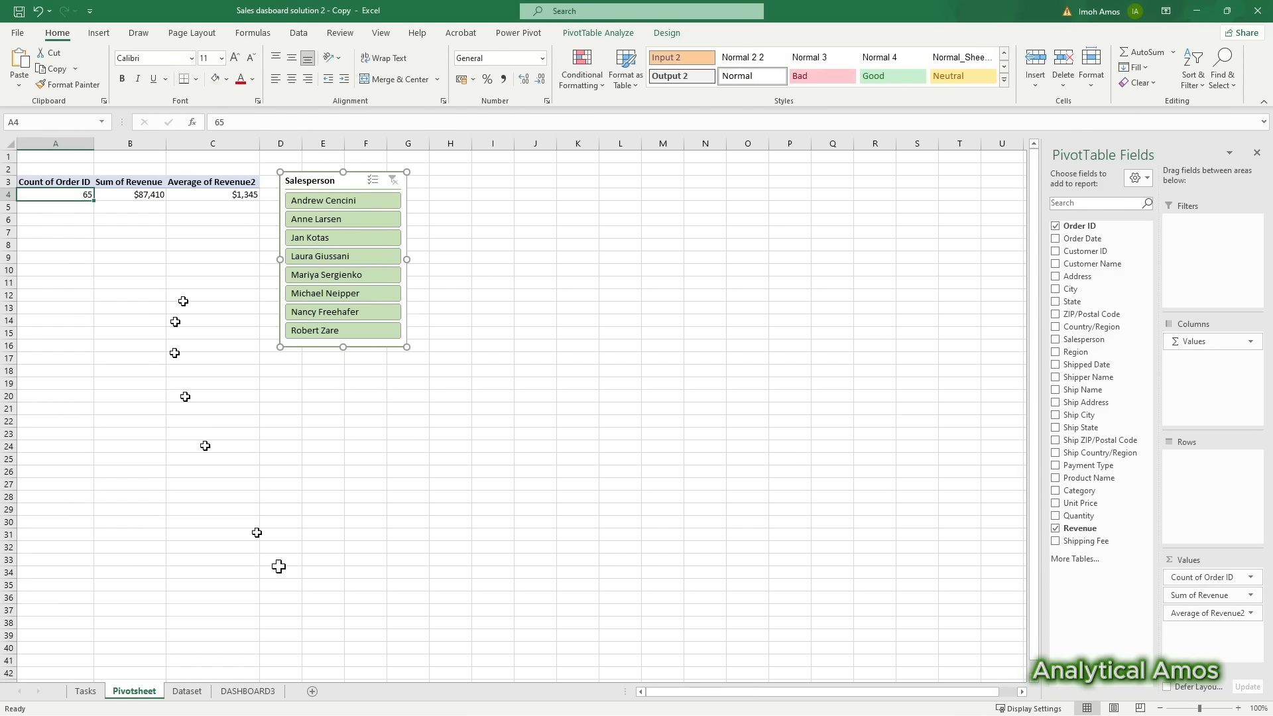
left_click(247, 690)
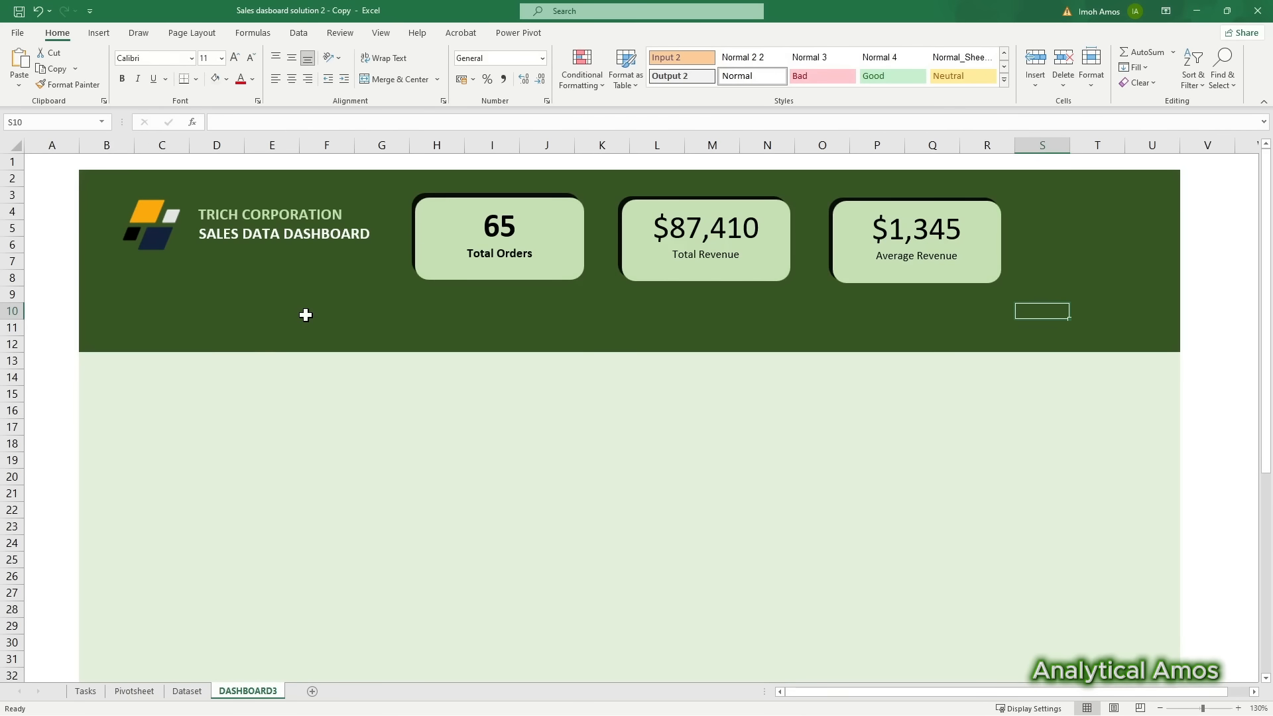
key("ctrl+v")
left_click_drag(1095, 312, 176, 325)
Step: Make the DASHBOARD3 Salesperson slicer slightly taller and narrower to fit its entries, and clear the salesperson filter tried on it
left_click(171, 376)
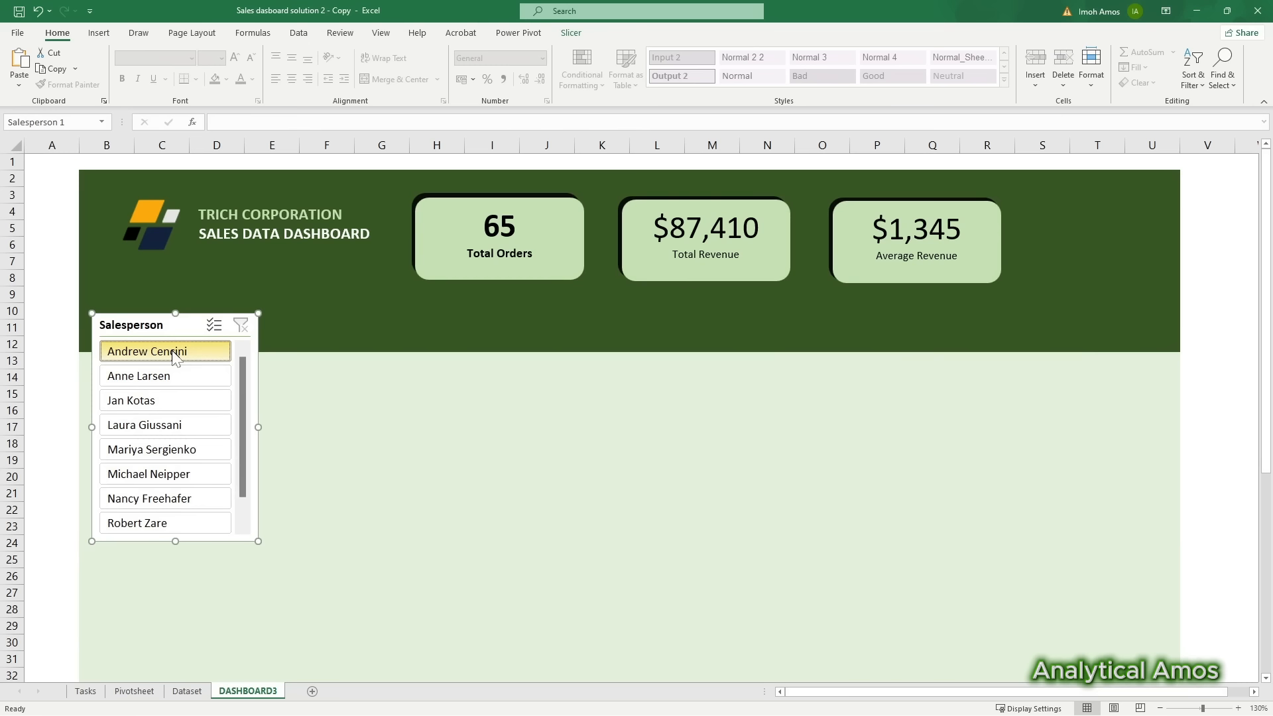
left_click(170, 401)
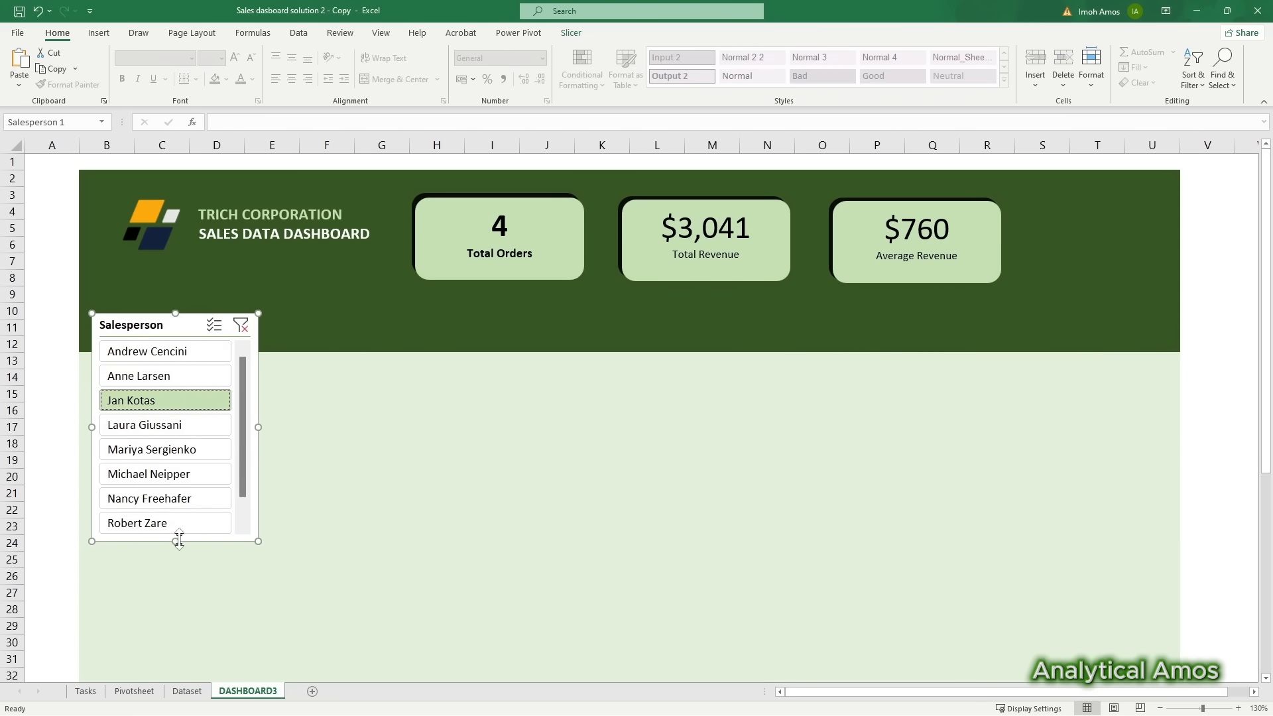
mouse_move(179, 541)
left_mouse_down()
mouse_move(175, 590)
mouse_move(176, 547)
left_mouse_up()
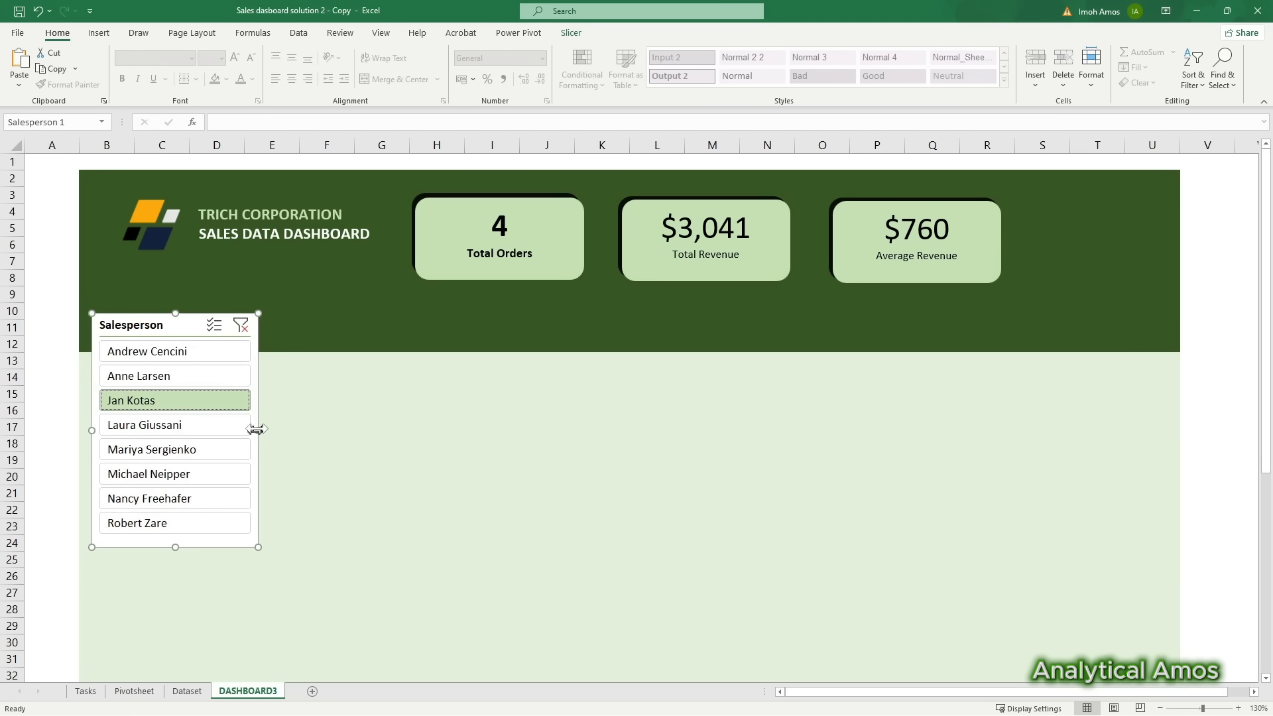
left_click_drag(257, 429, 229, 433)
left_click(343, 476)
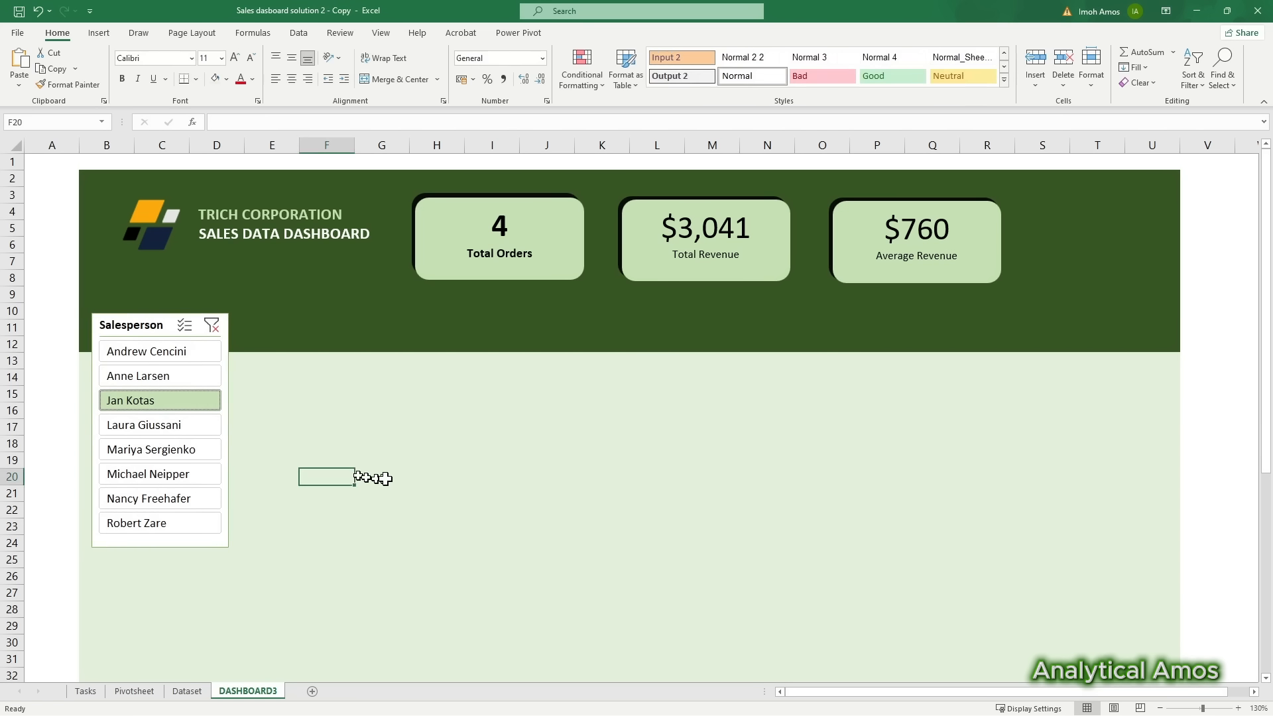
left_click(211, 325)
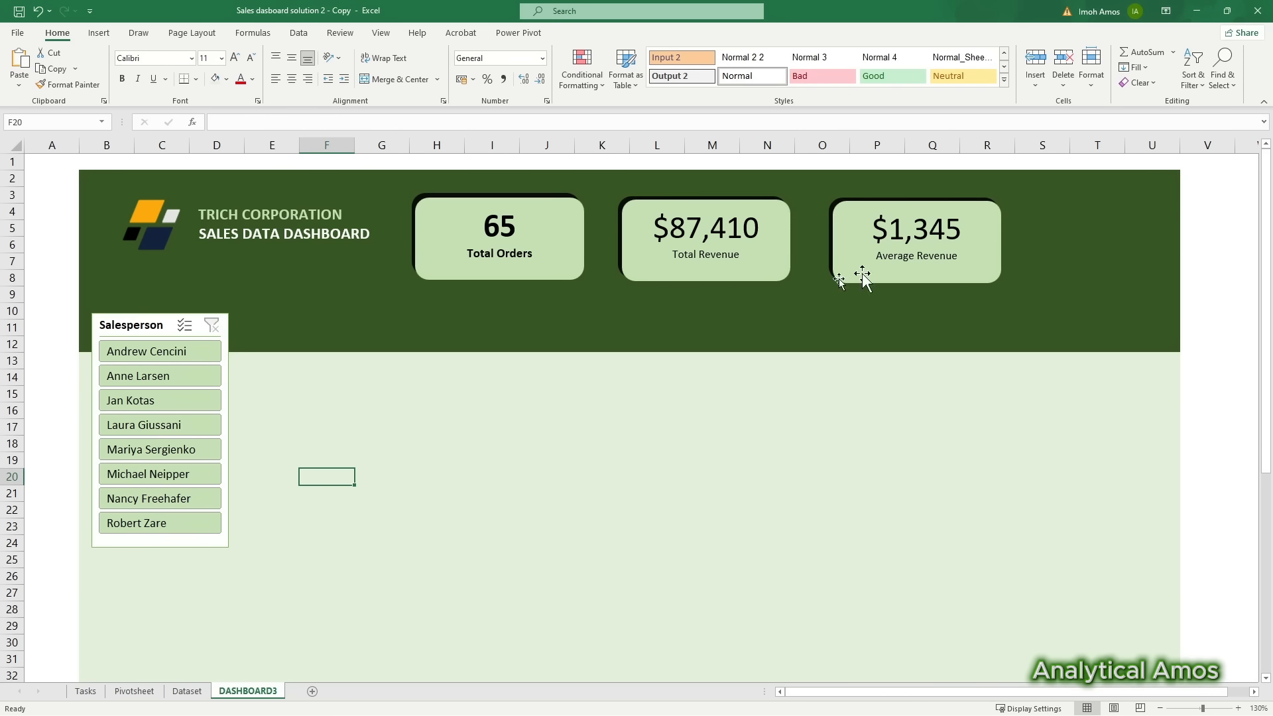
Step: Shade the first three business question rows, B3:D5, light green on the Tasks sheet
left_click(85, 691)
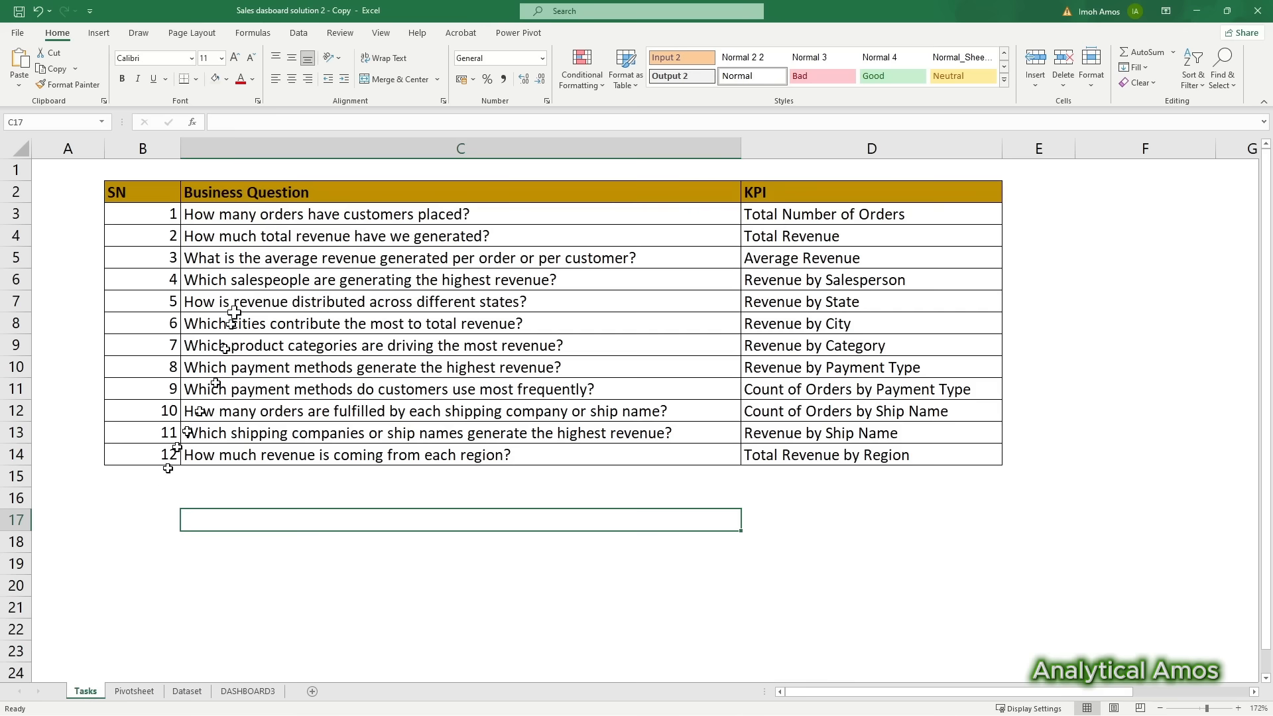
left_click_drag(157, 217, 801, 239)
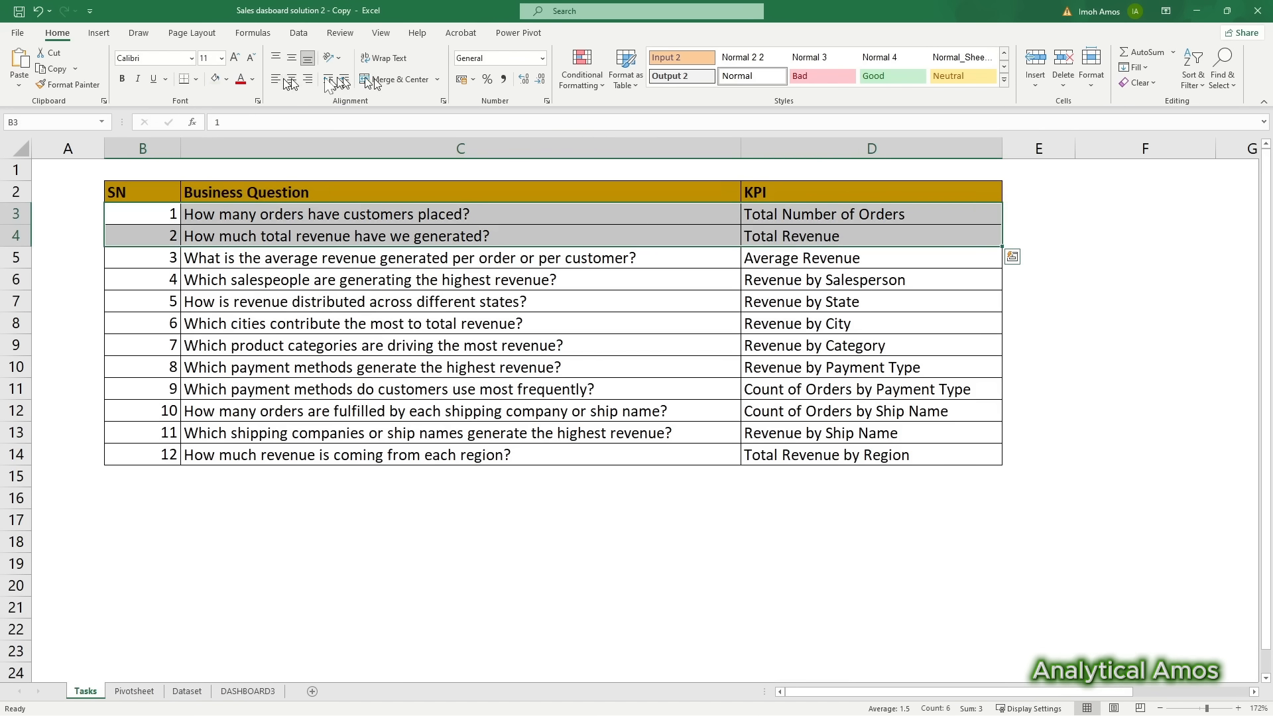
left_click(329, 362)
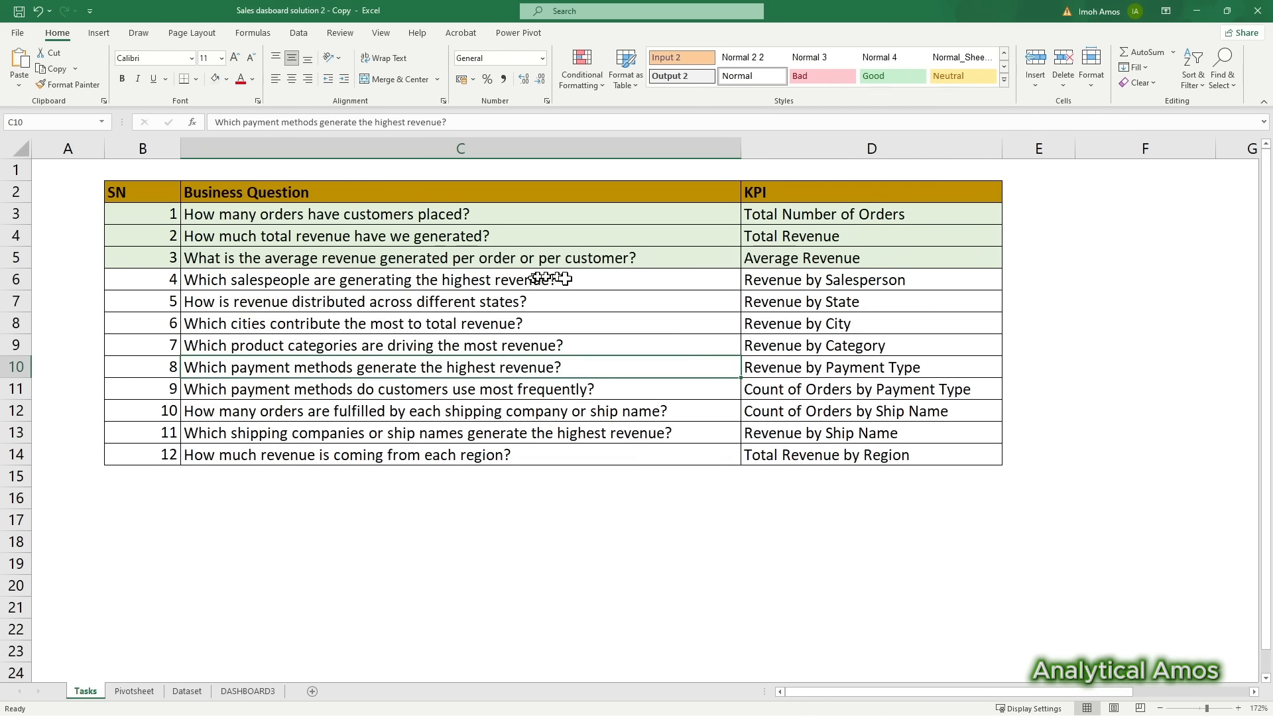
Step: Copy the KPI PivotTable in A3:C4 on Pivotsheet and paste it at A7
left_click(247, 691)
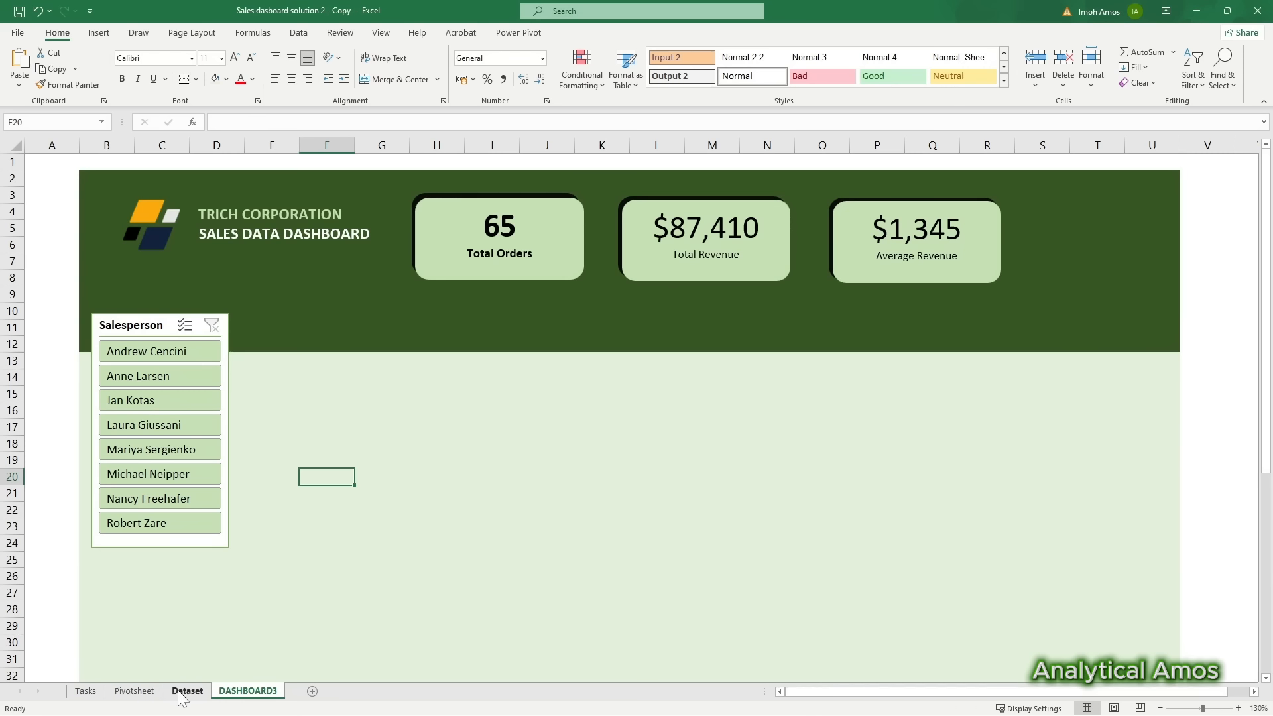
left_click(135, 691)
left_click(123, 282)
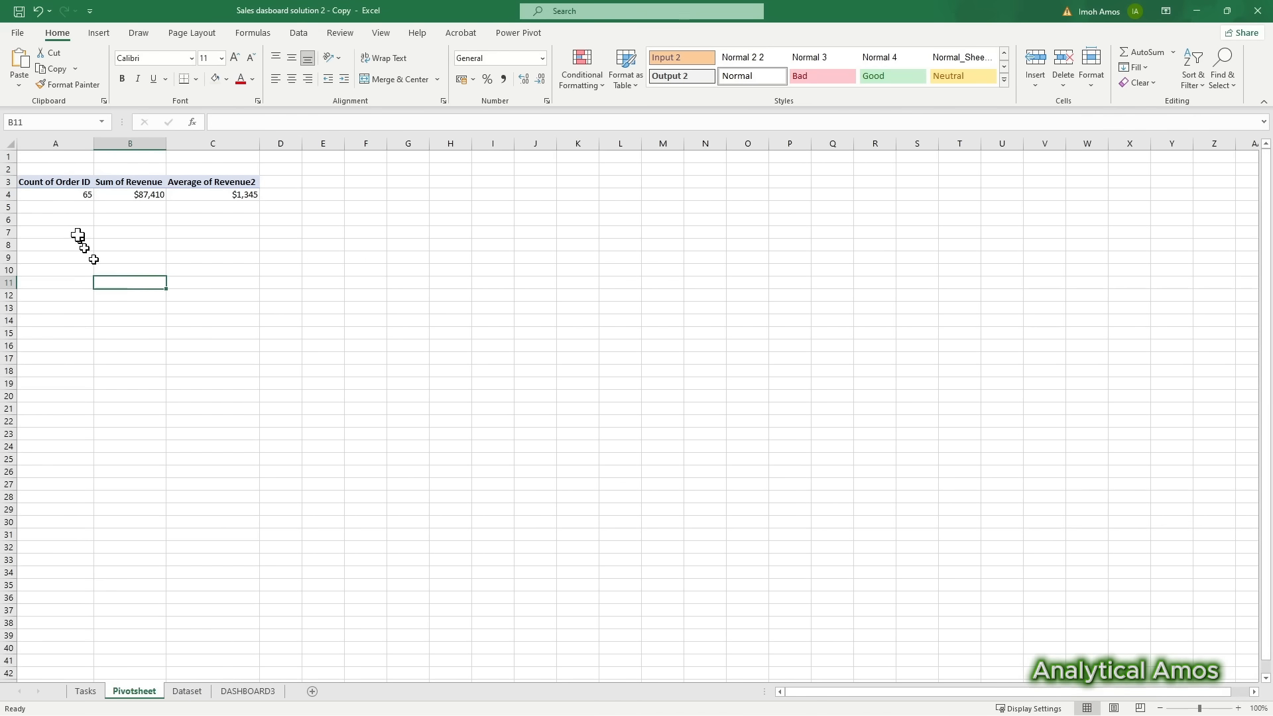
left_click_drag(54, 186, 242, 190)
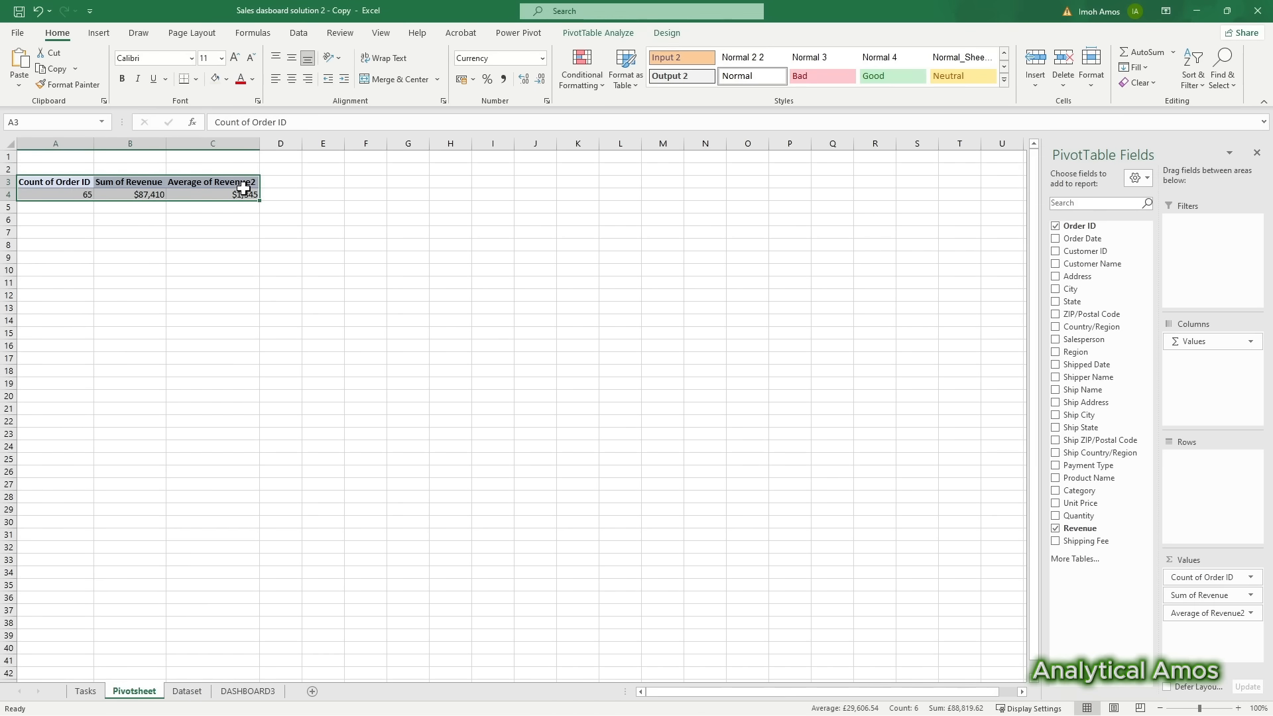
key("ctrl+c")
left_click(45, 232)
key("ctrl+v")
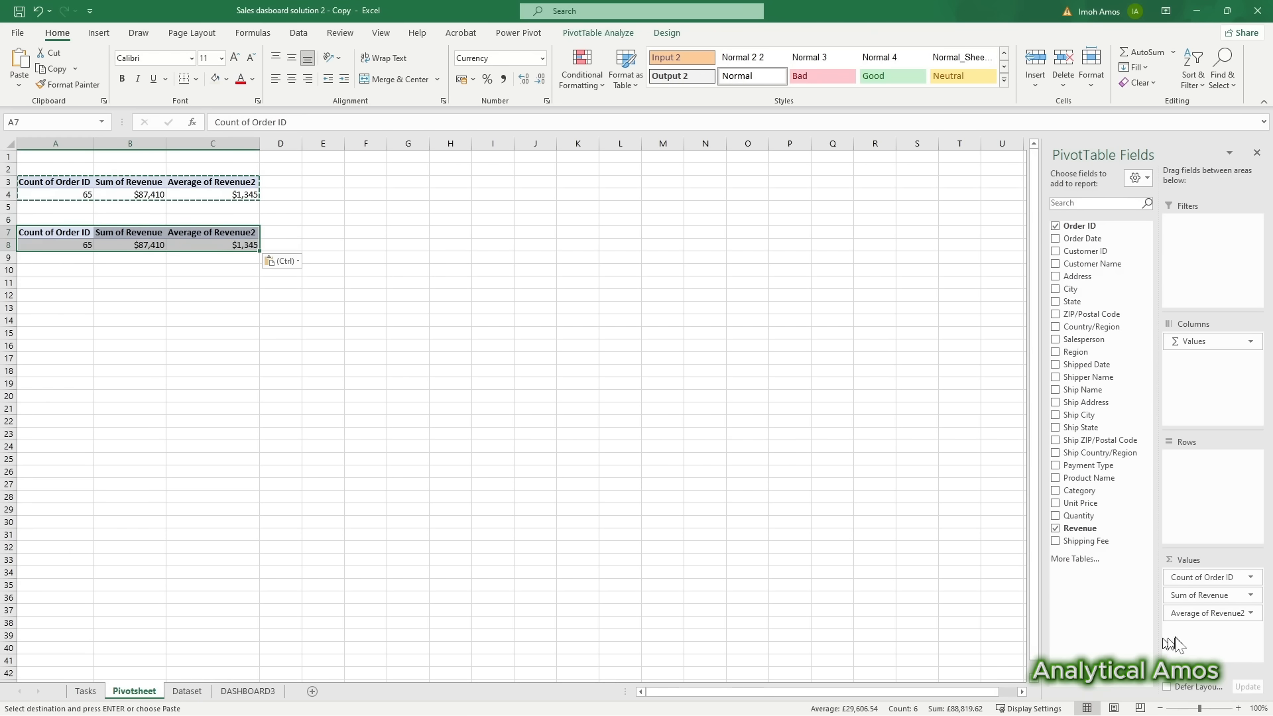
Step: Remove Count of Order ID and Average of Revenue2 from the copied PivotTable's values, keeping only Sum of Revenue
left_click(1253, 578)
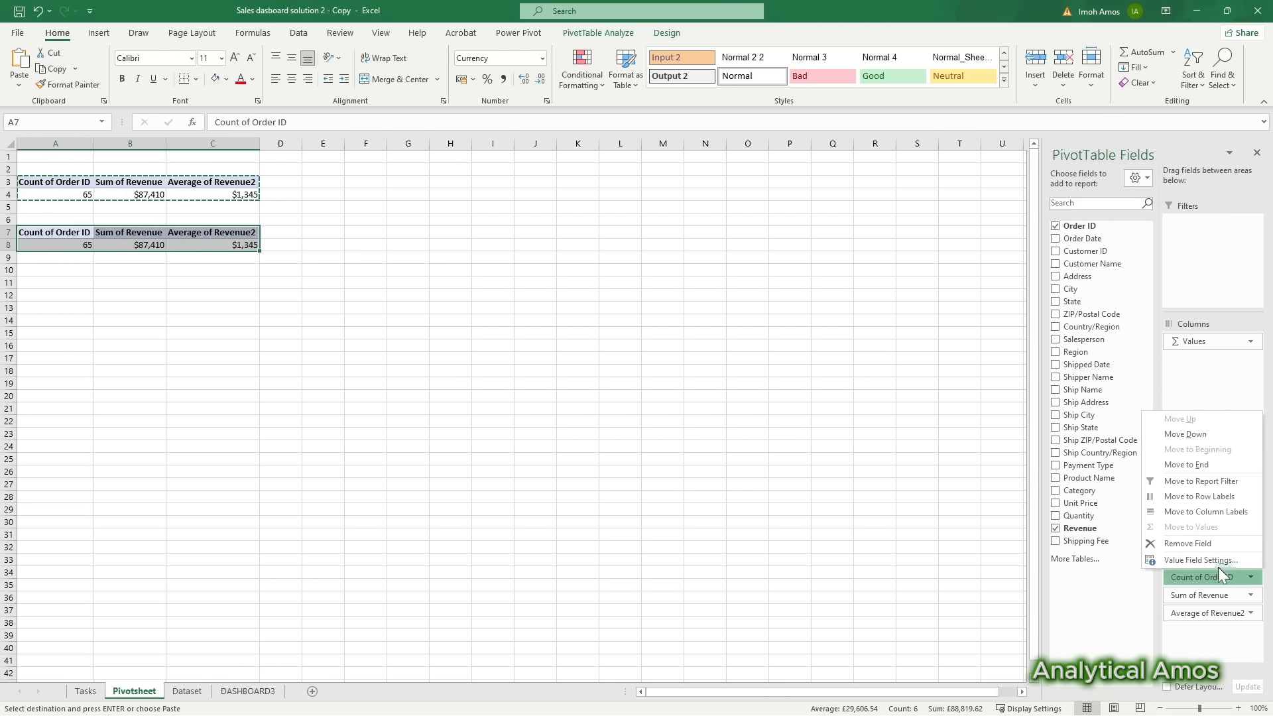
left_click(1213, 544)
left_click(1252, 596)
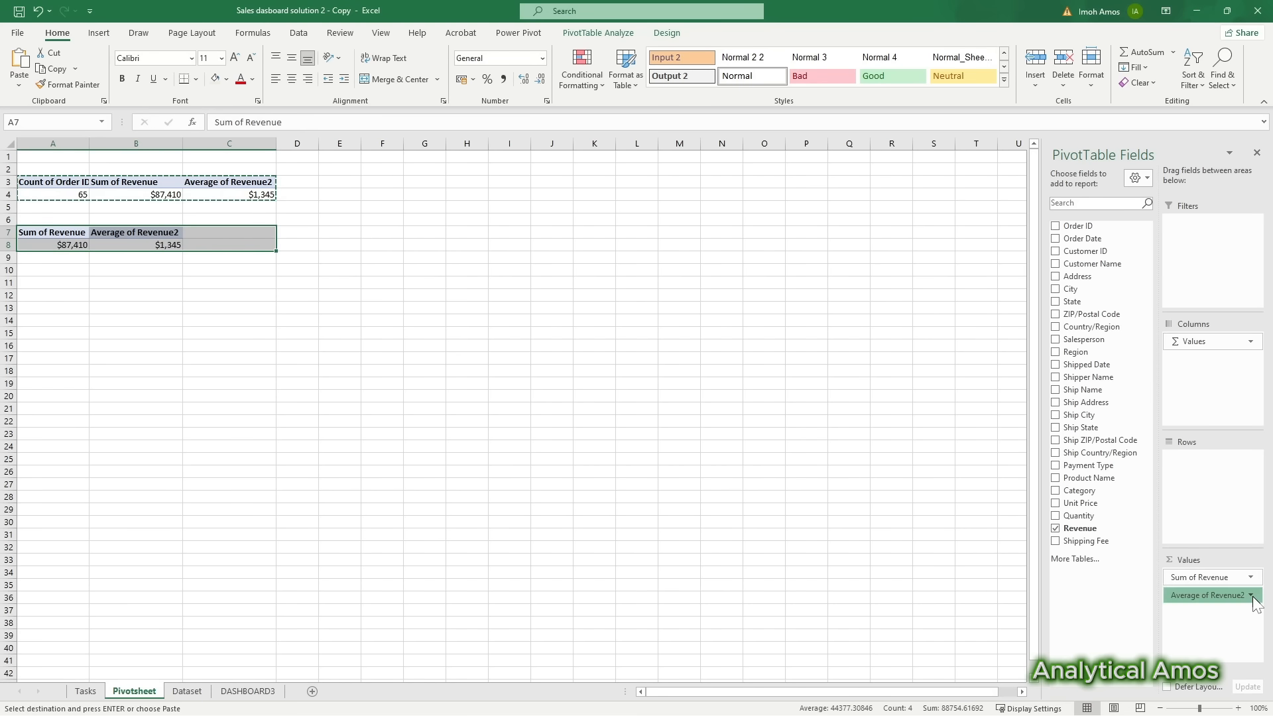
left_click(1211, 562)
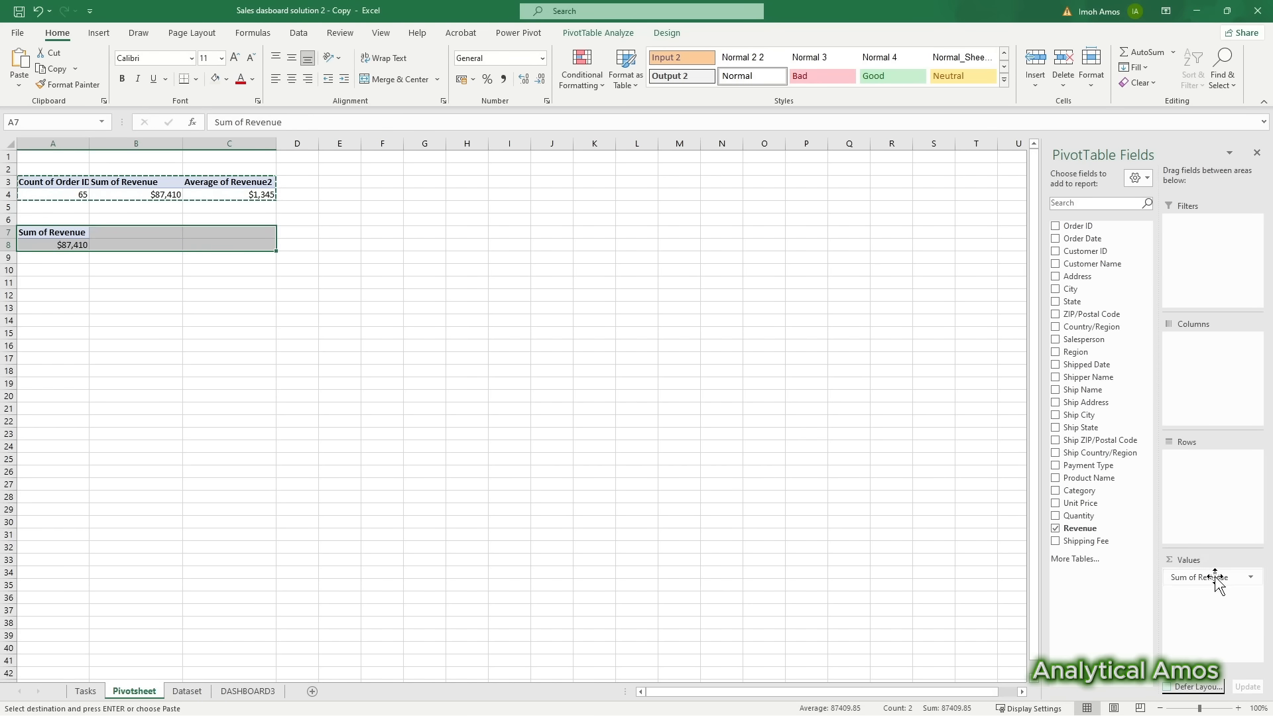
Step: Add Salesperson to the rows of the copied PivotTable and sort Sum of Revenue from largest to smallest
left_click(70, 237)
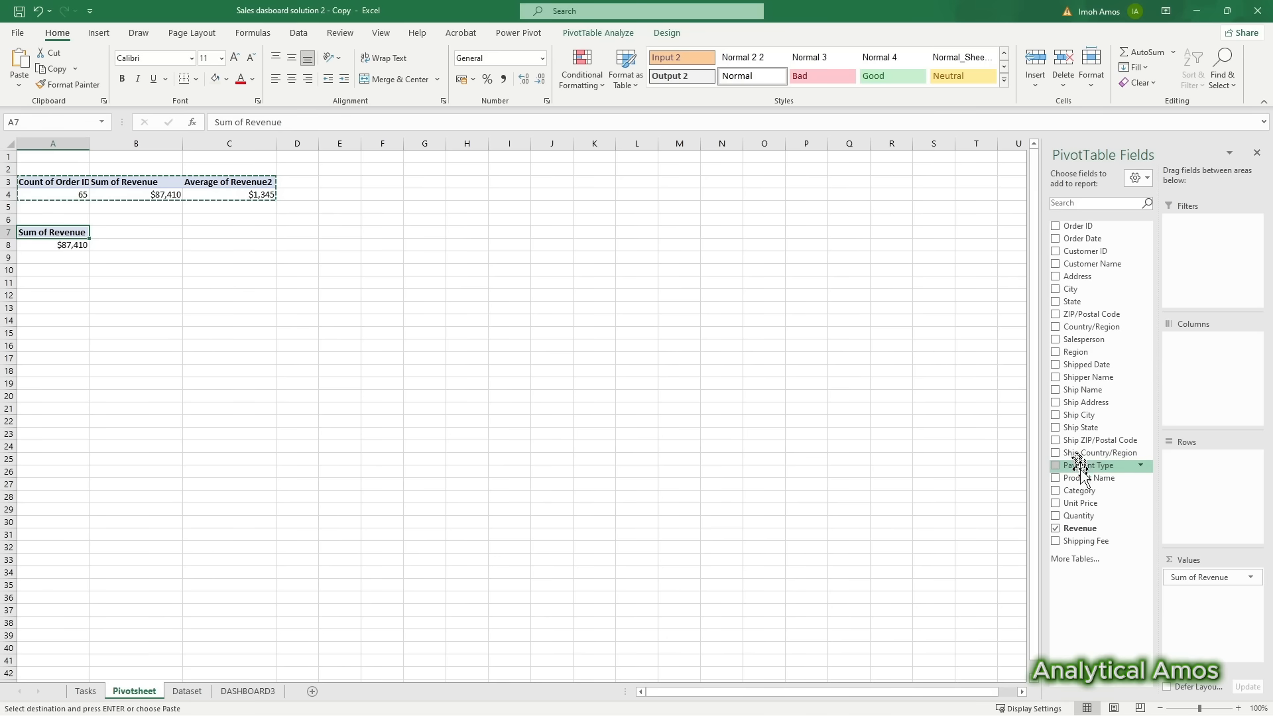
left_click(1056, 339)
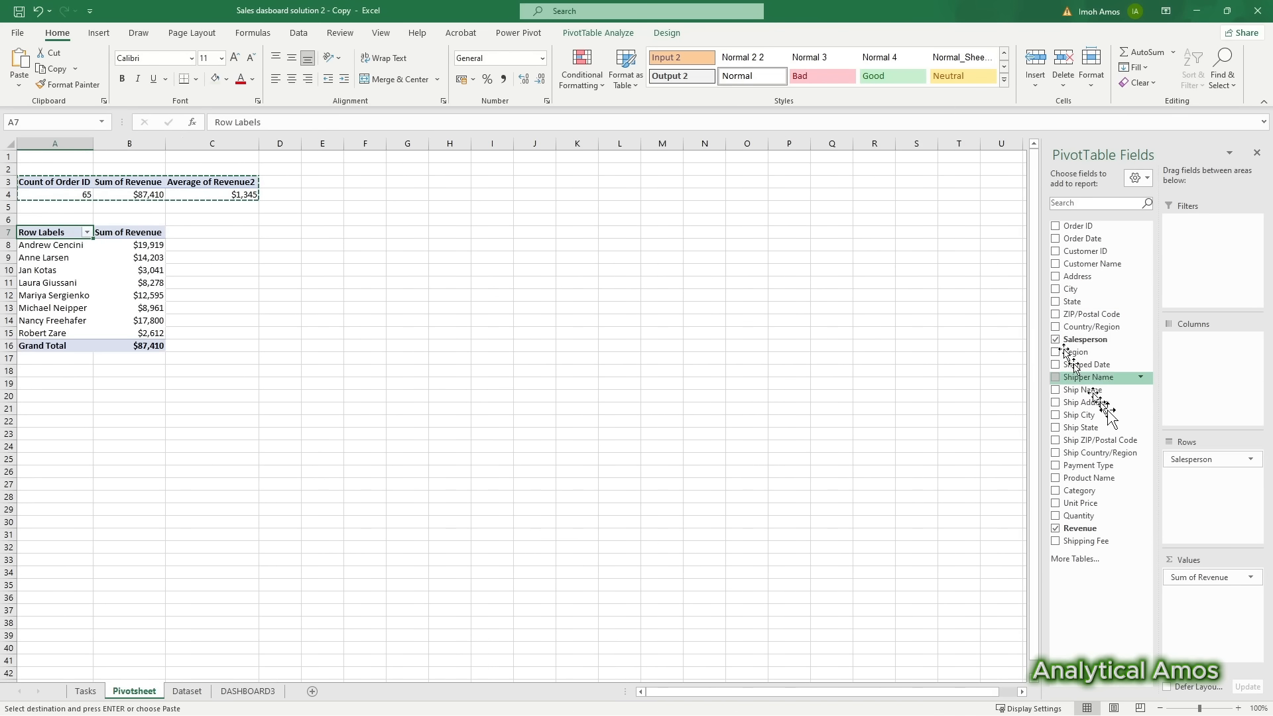
left_click_drag(1220, 466, 73, 247)
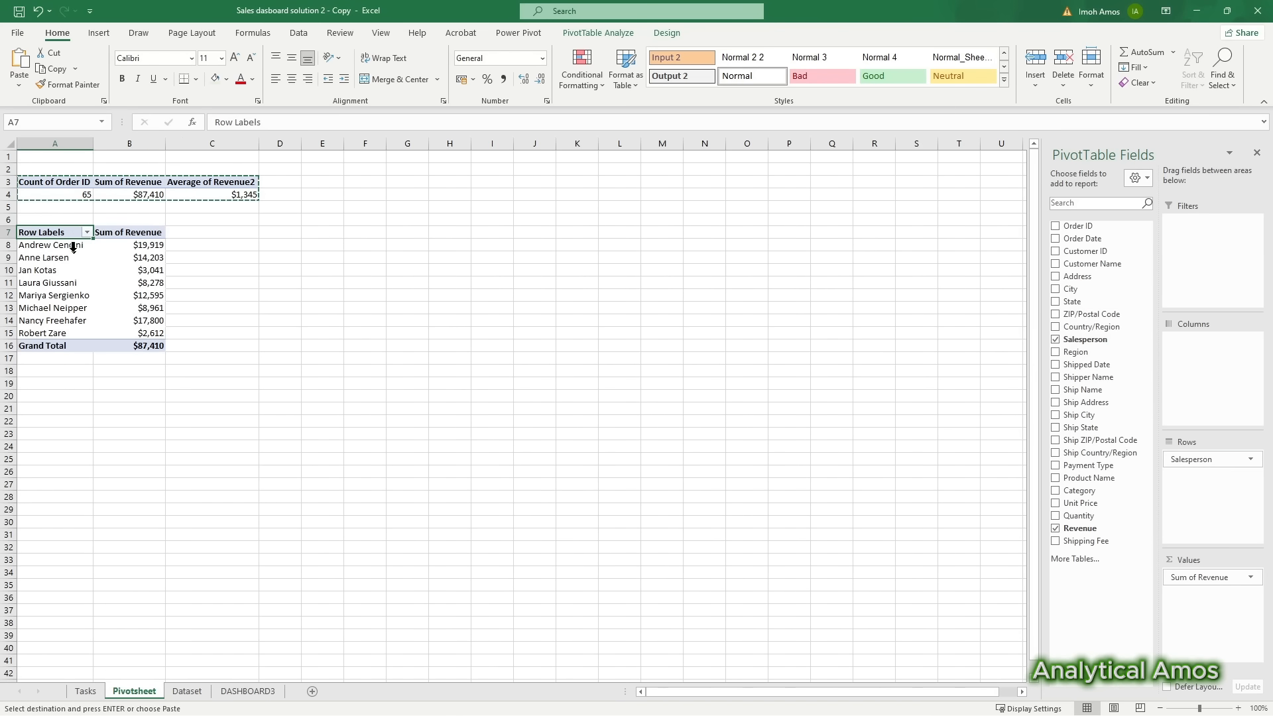
right_click(128, 246)
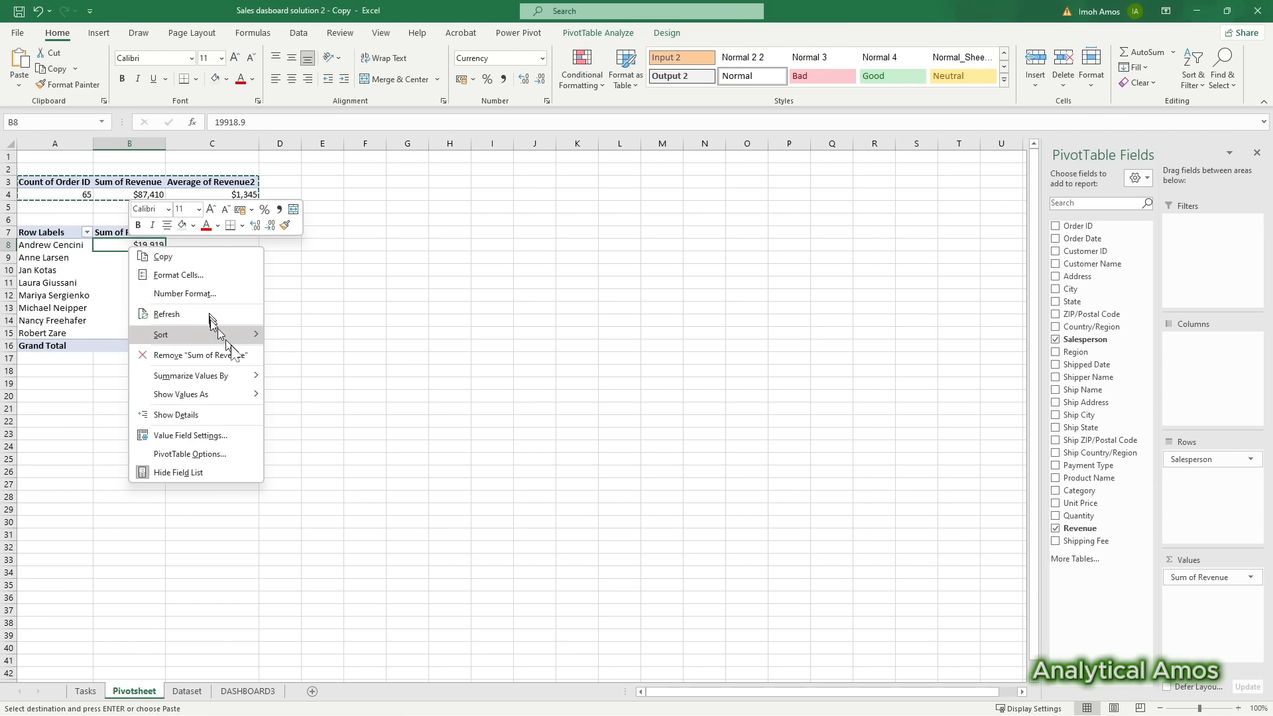
mouse_move(218, 331)
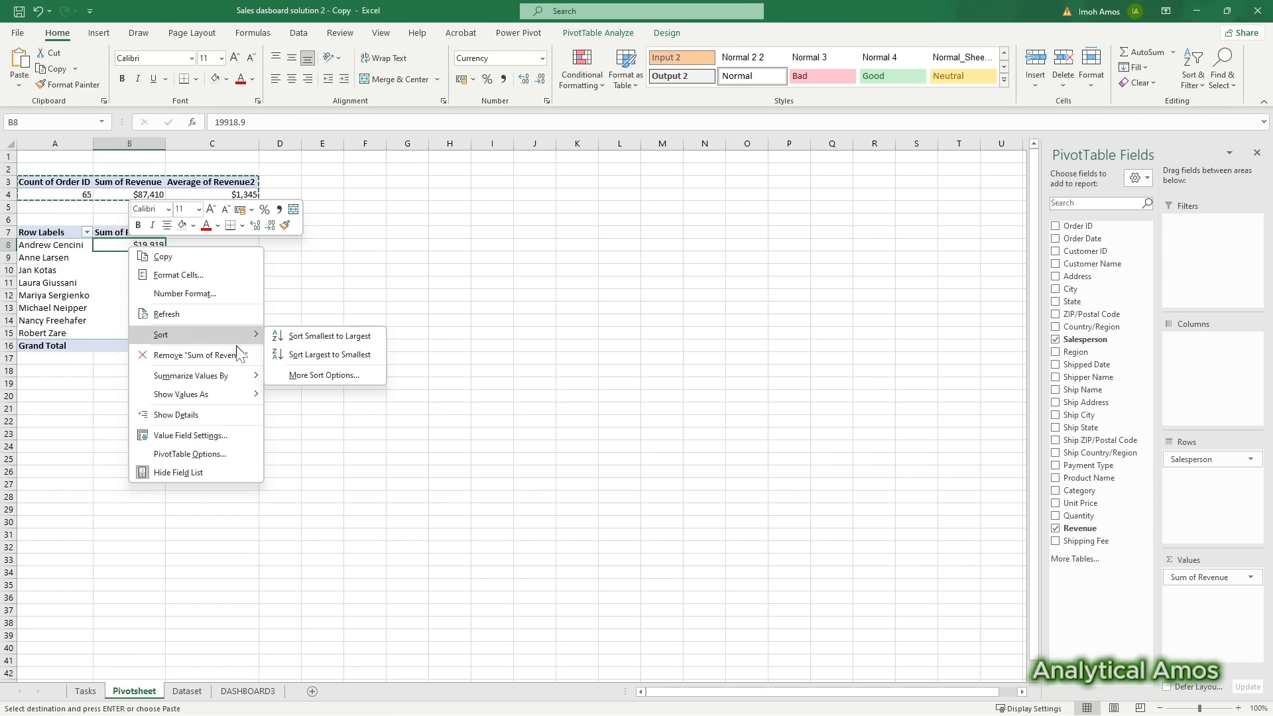
left_click(326, 354)
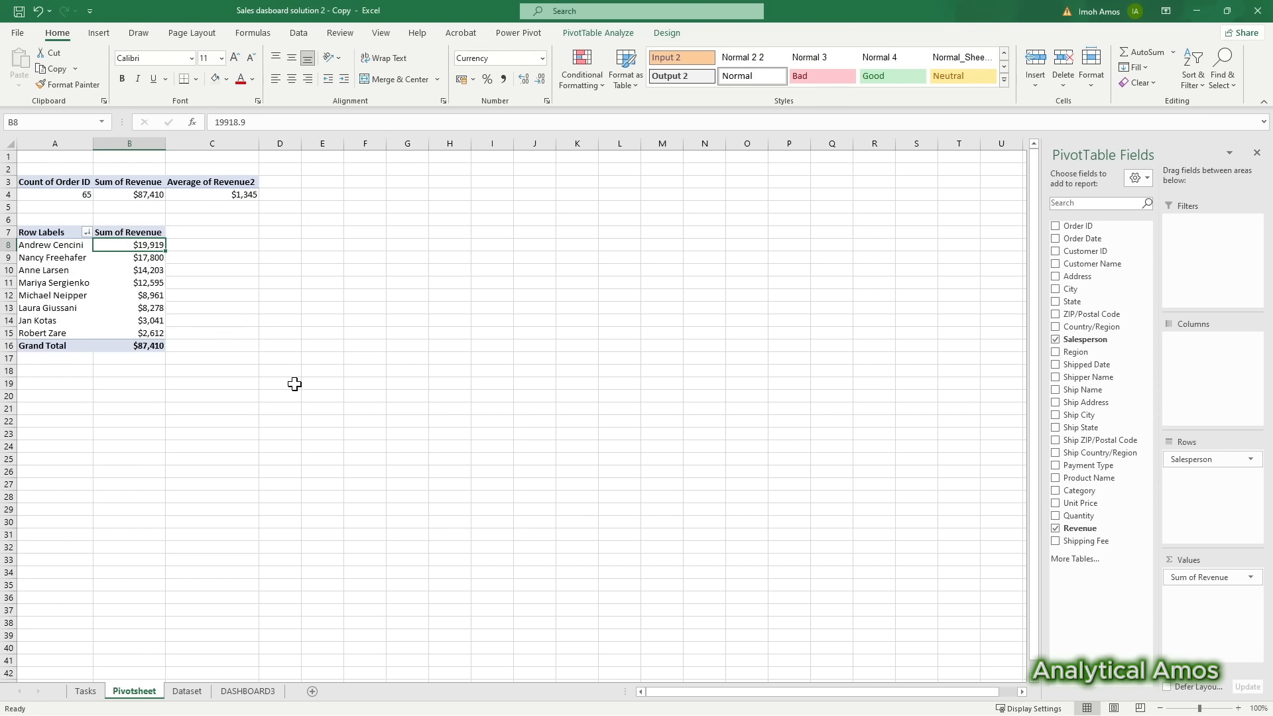
Step: Insert a clustered bar PivotChart from the Salesperson revenue PivotTable and place it beside the table, near the top of the sheet
left_click(56, 248)
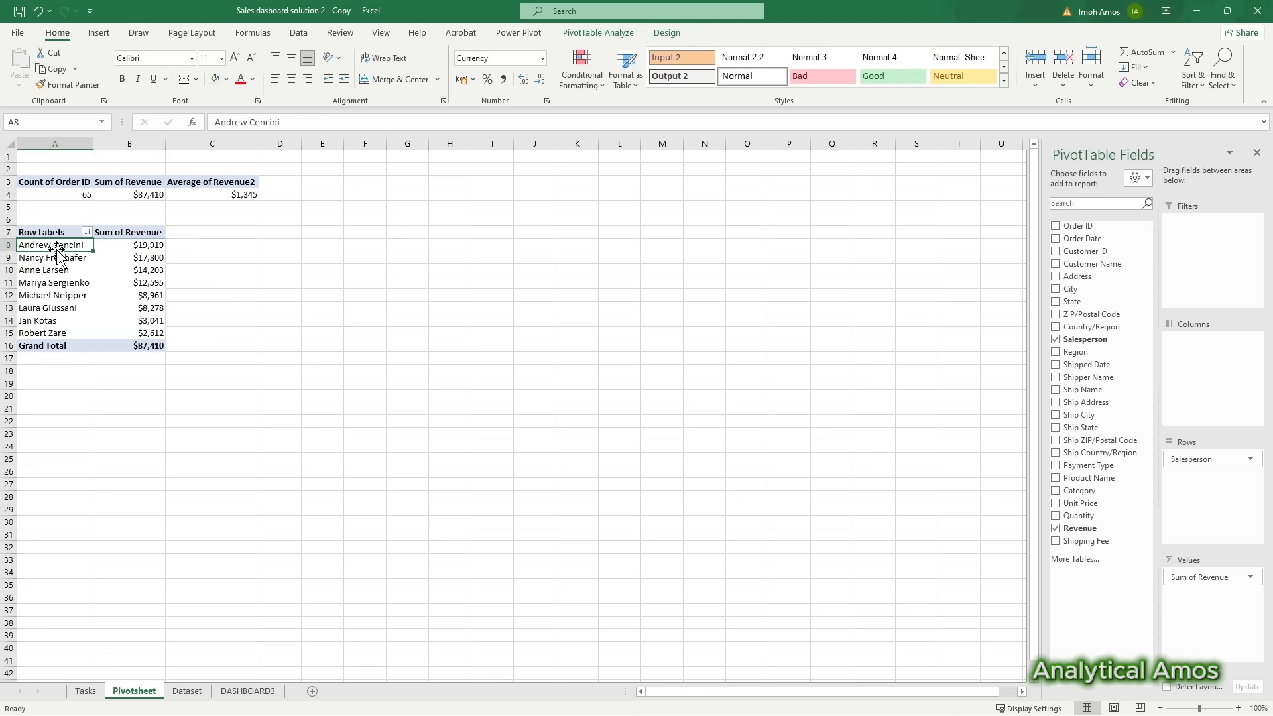
left_click(99, 33)
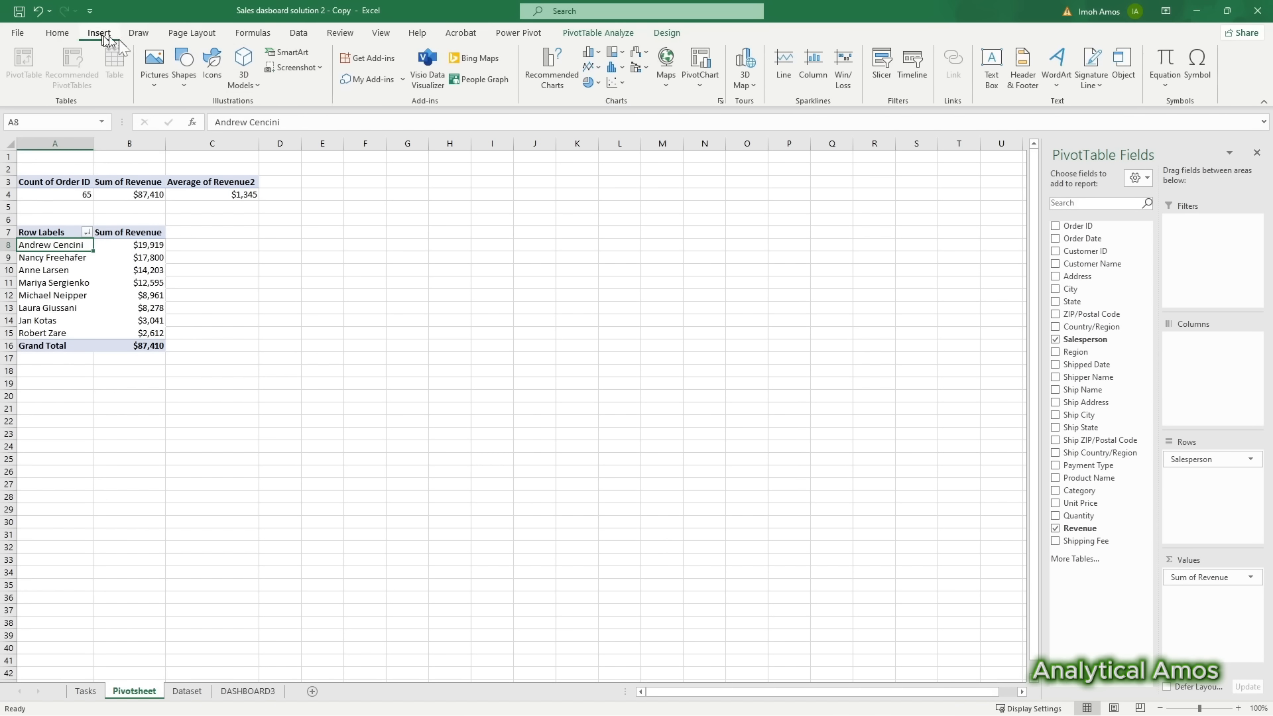
left_click(701, 85)
left_click(707, 97)
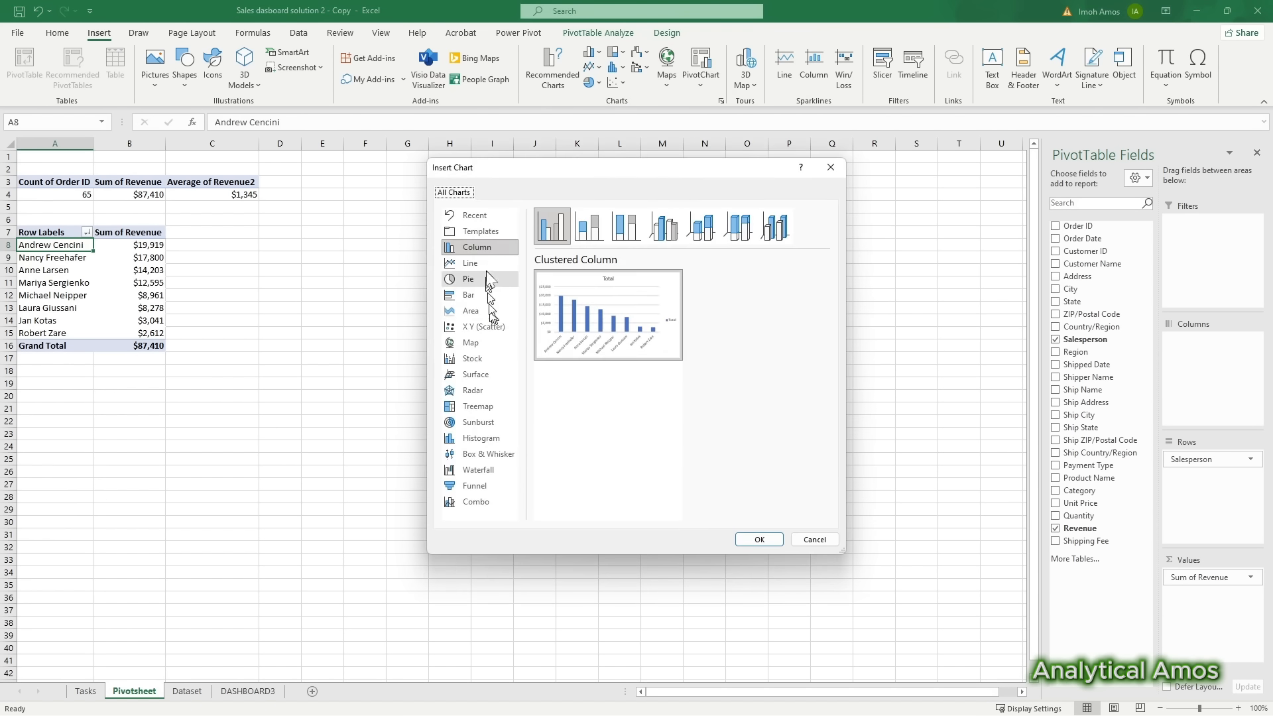
left_click(470, 296)
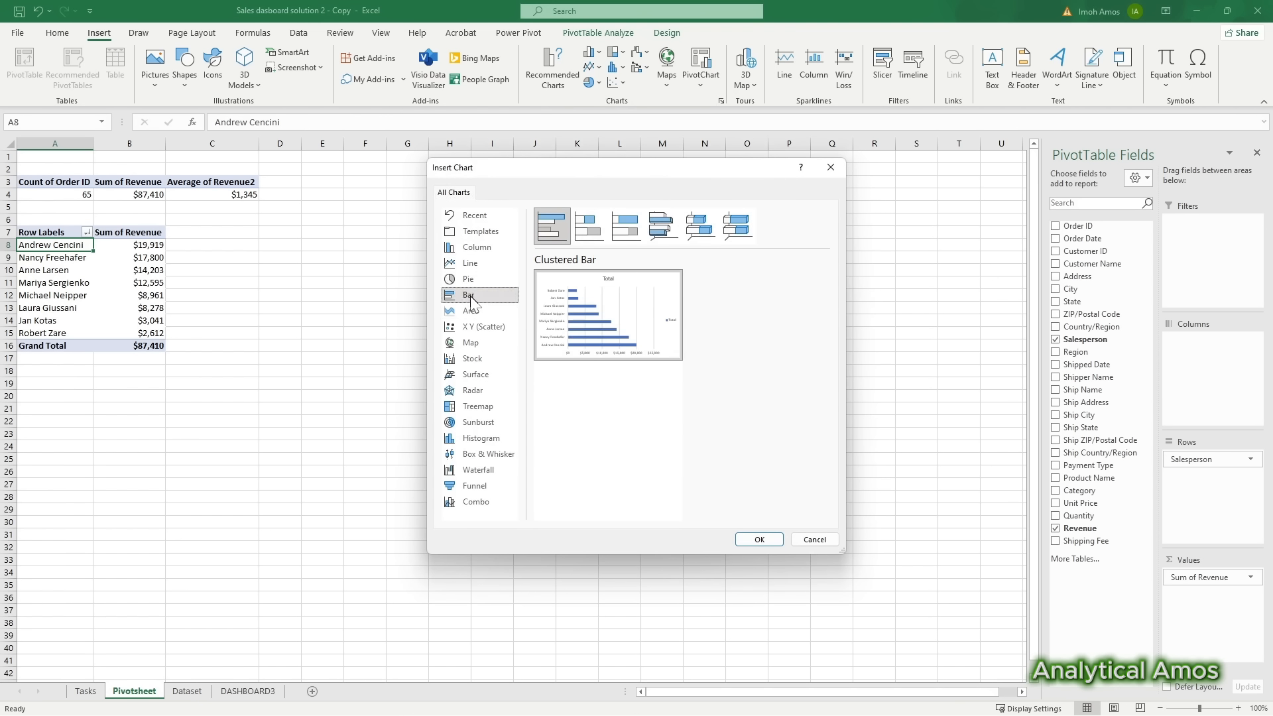
left_click(759, 540)
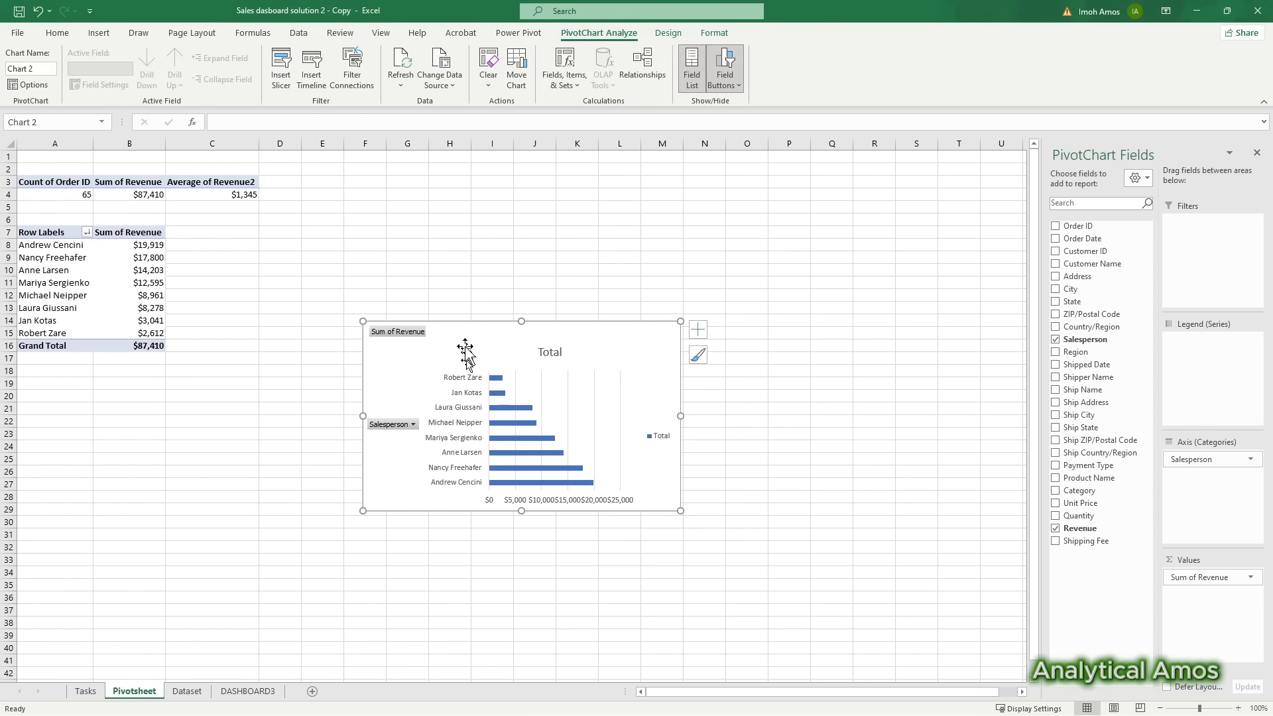
left_click_drag(463, 340, 423, 224)
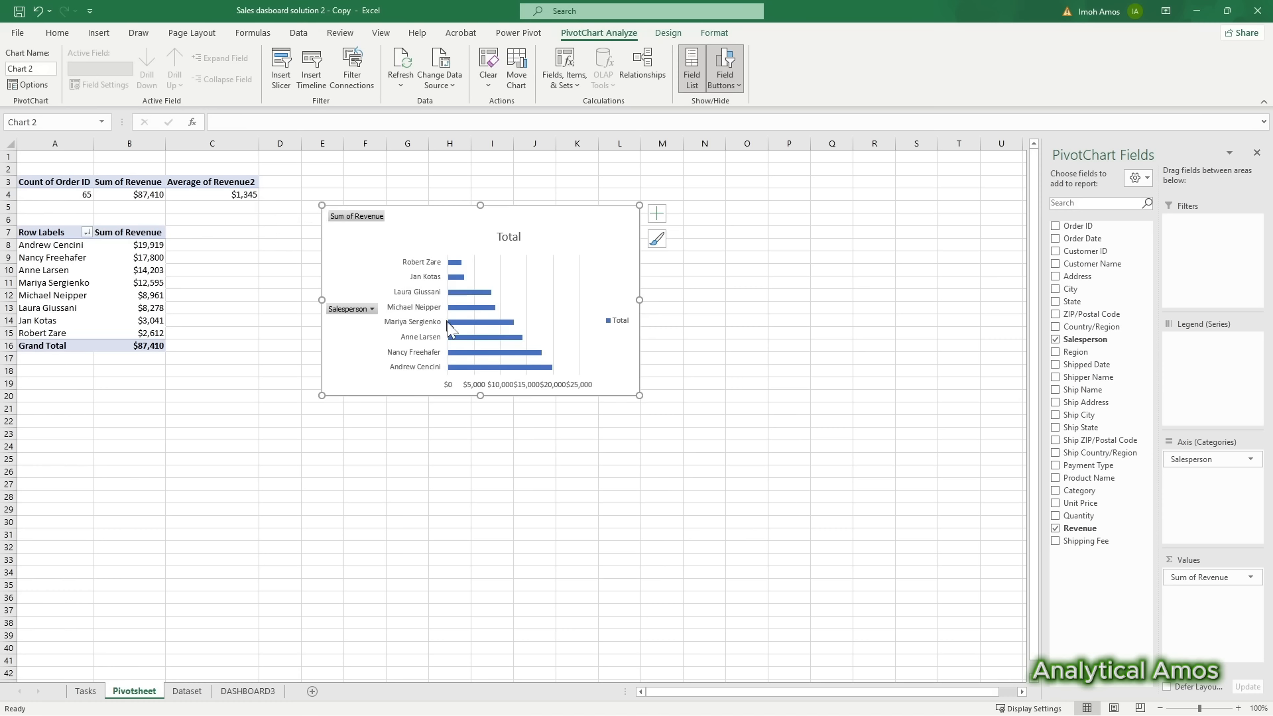
Step: Sort the Salesperson PivotTable's Sum of Revenue from smallest to largest
right_click(137, 262)
mouse_move(242, 351)
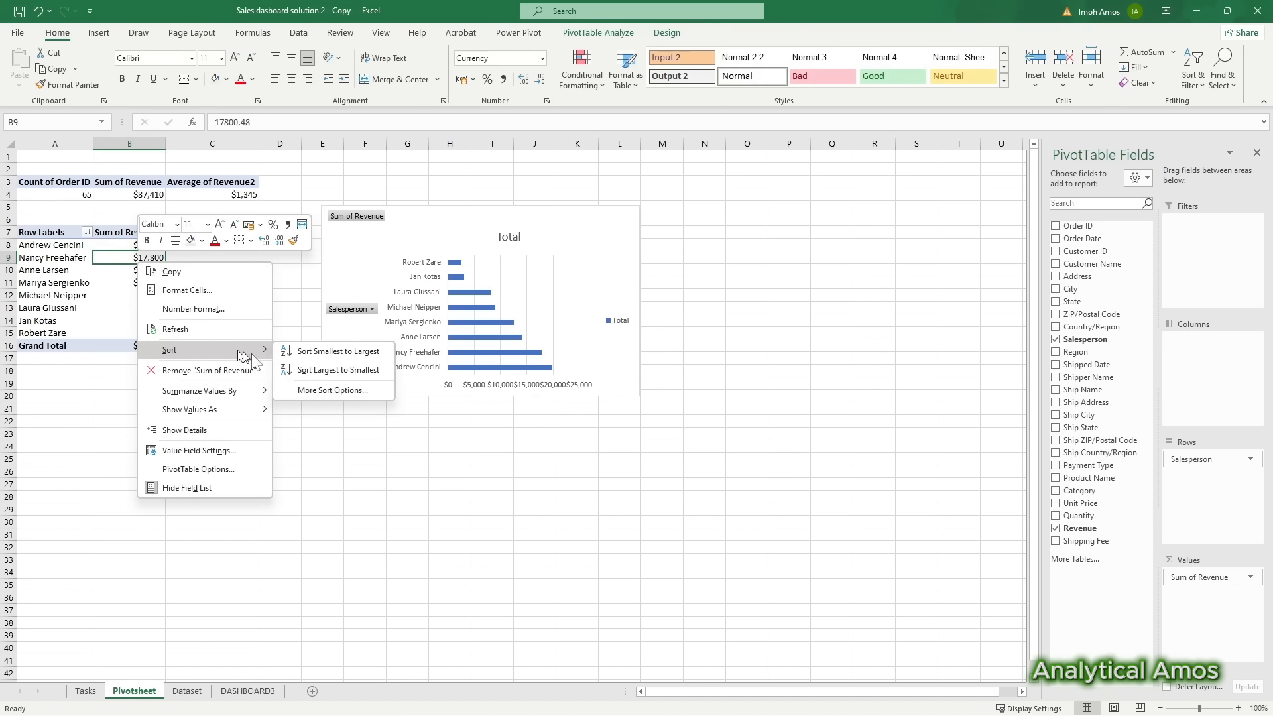
left_click(333, 352)
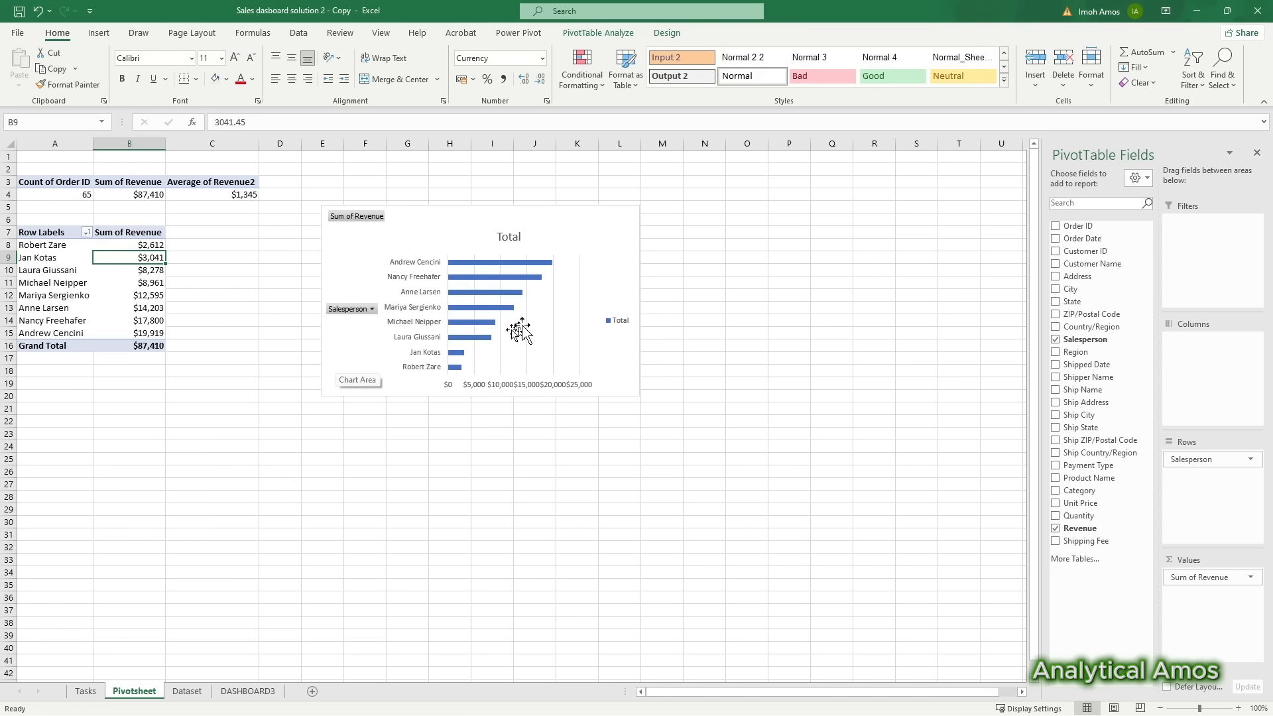
Step: Enlarge the bar chart to about column P, row 30, and change its title to "Revenue By Sales Person"
left_click(623, 378)
left_click_drag(639, 395, 807, 528)
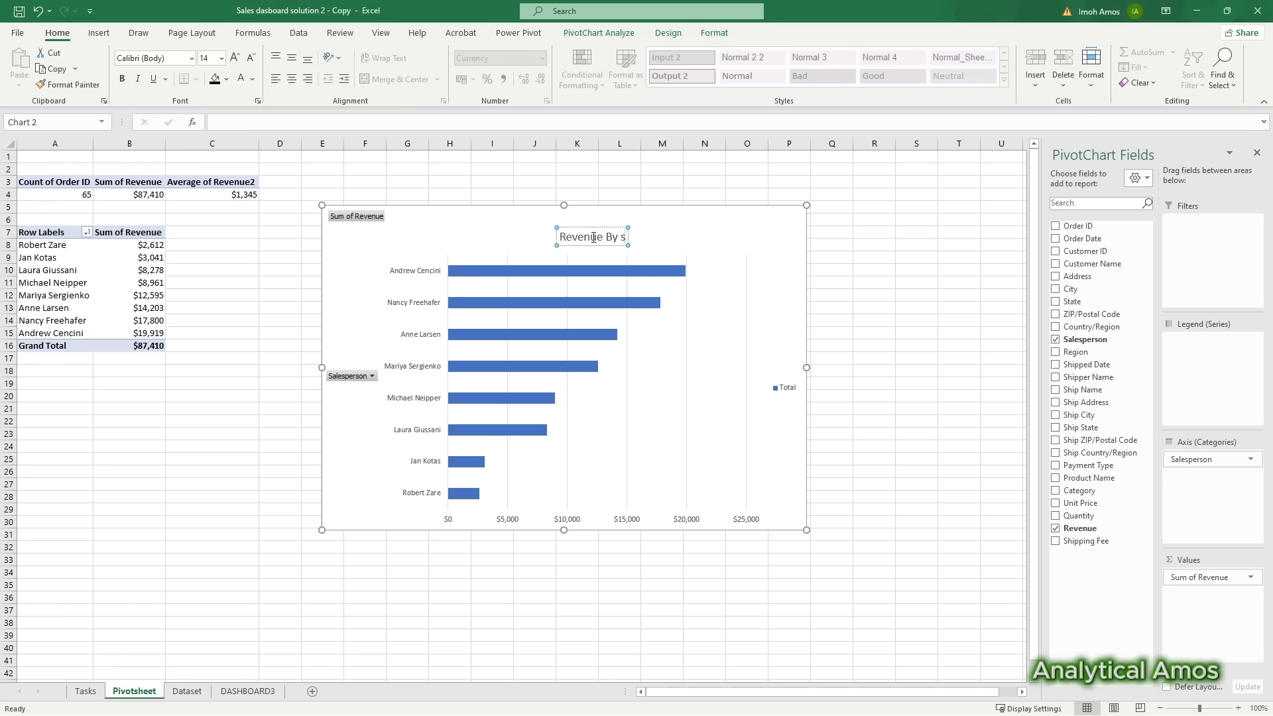
type("lesp")
key("BackSpace")
key("BackSpace")
key("BackSpace")
key("BackSpace")
key("BackSpace")
key("BackSpace")
type("Sales Person")
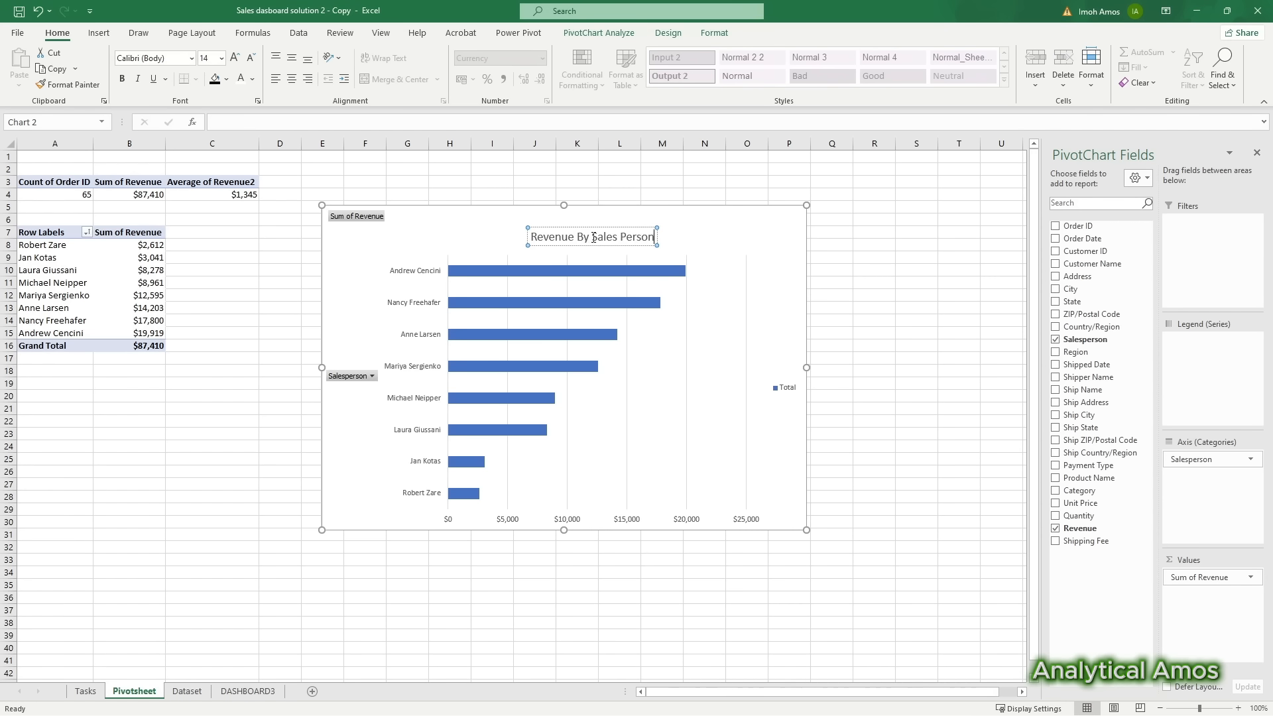
left_click(787, 245)
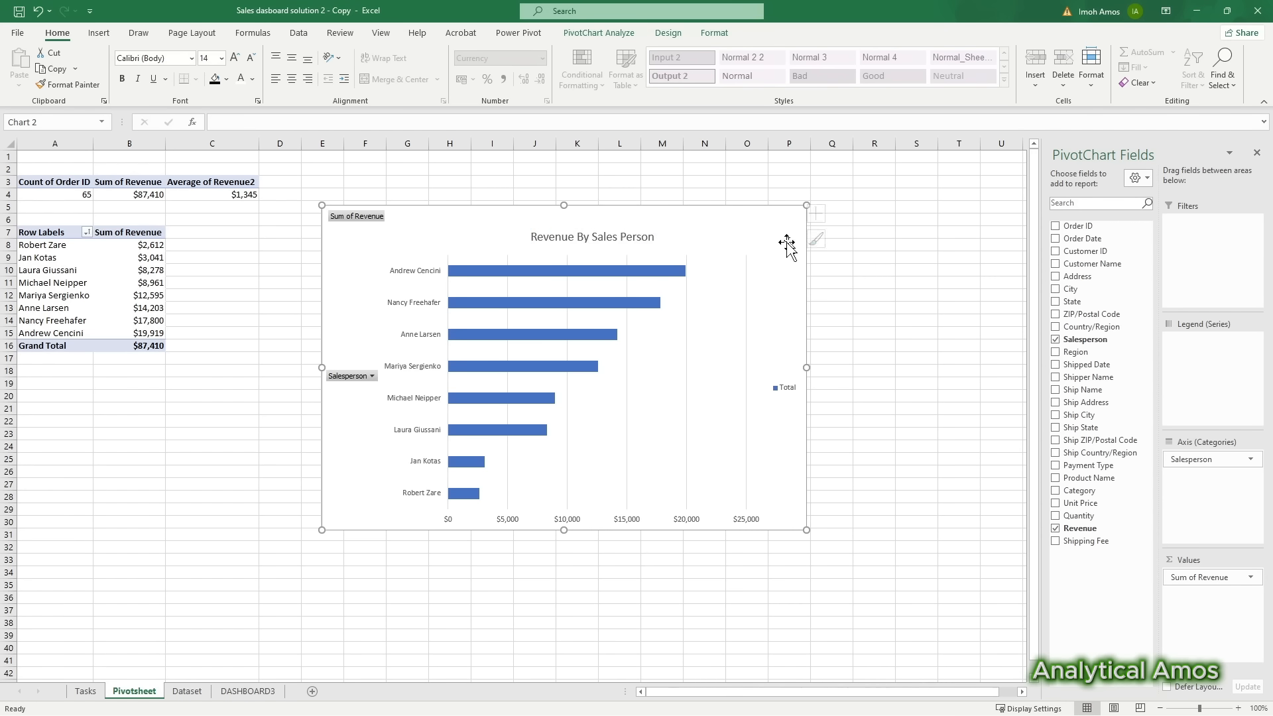
Step: Delete the vertical gridlines from the Revenue By Sales Person chart
left_click(748, 271)
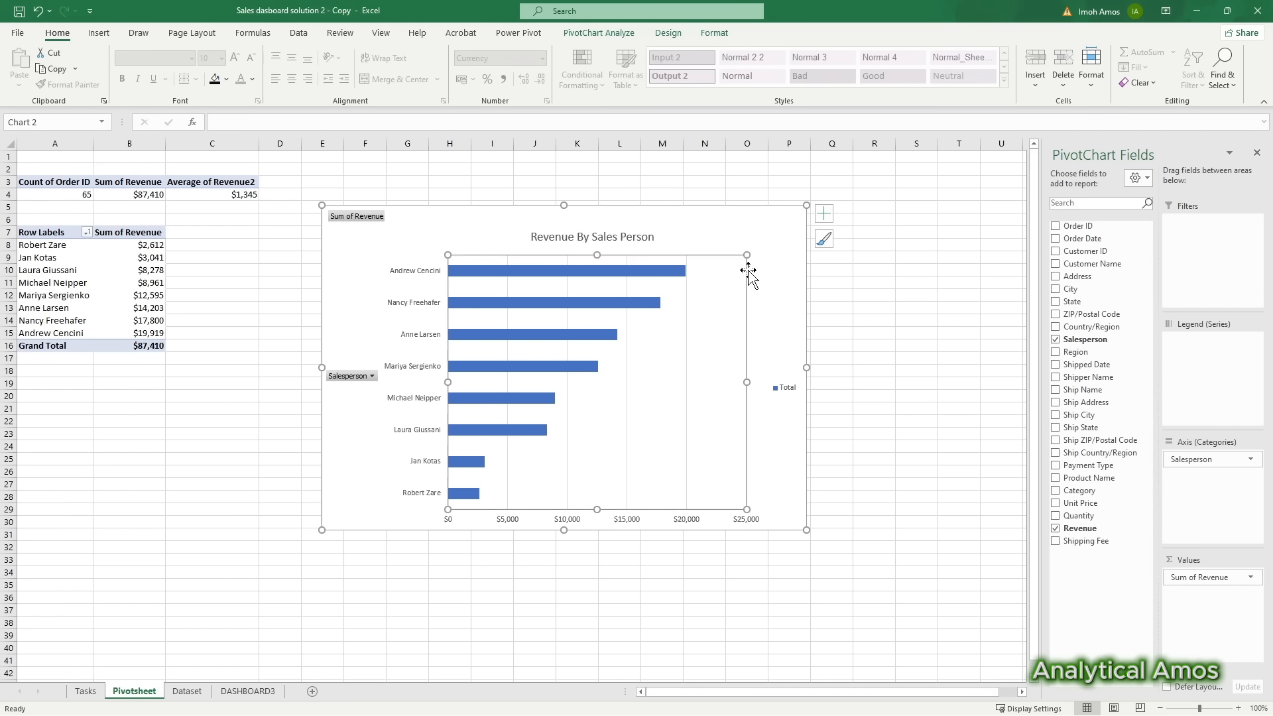
left_click(687, 324)
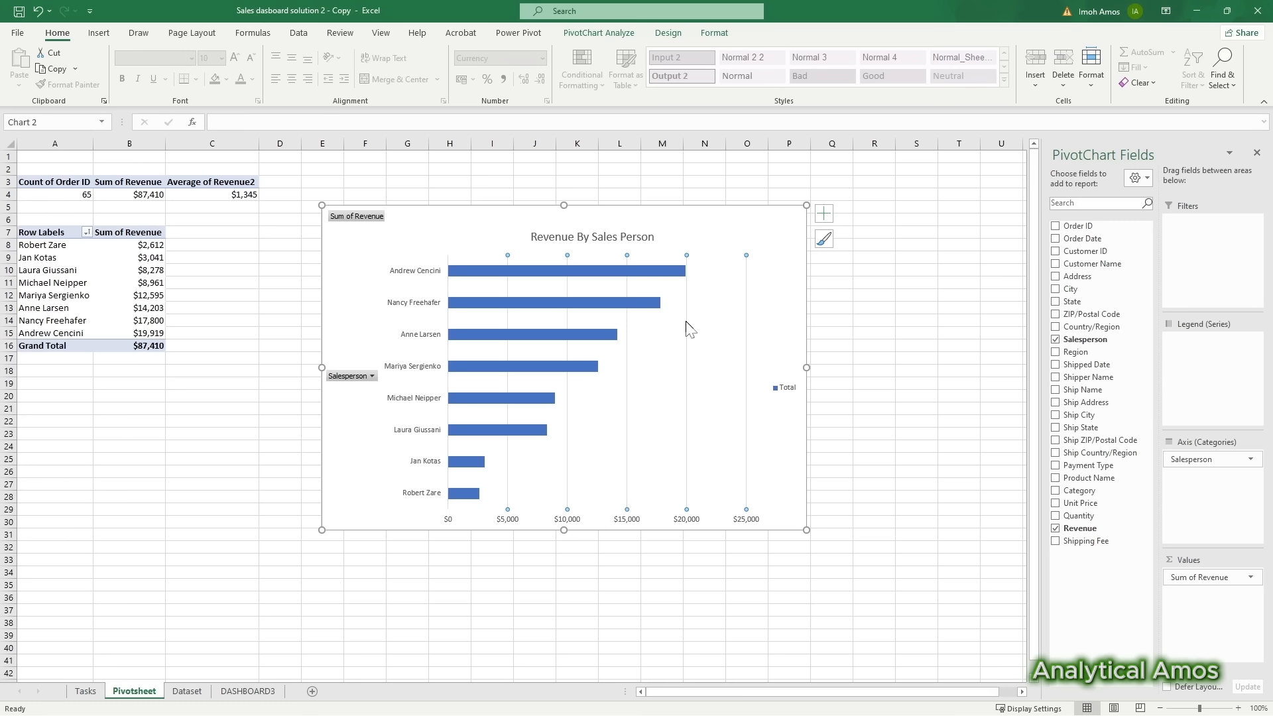
key("Delete")
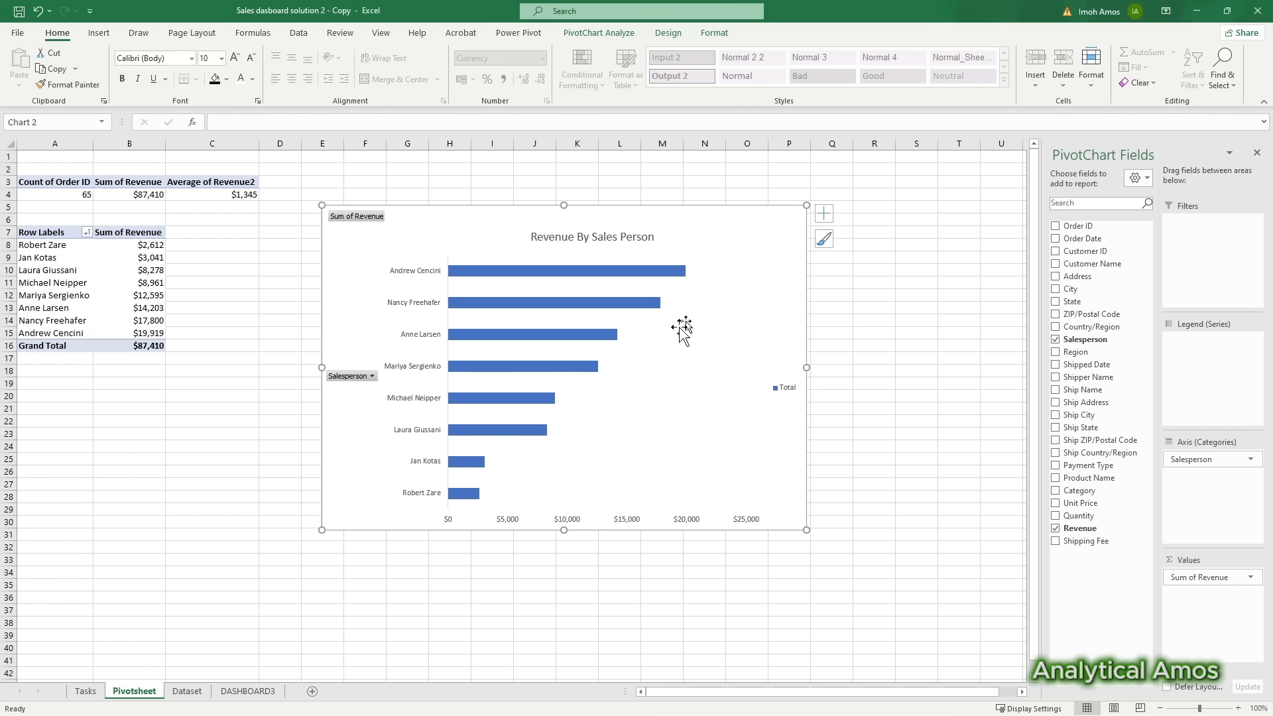
Step: Hide all field buttons on the chart and delete its horizontal revenue axis
right_click(351, 376)
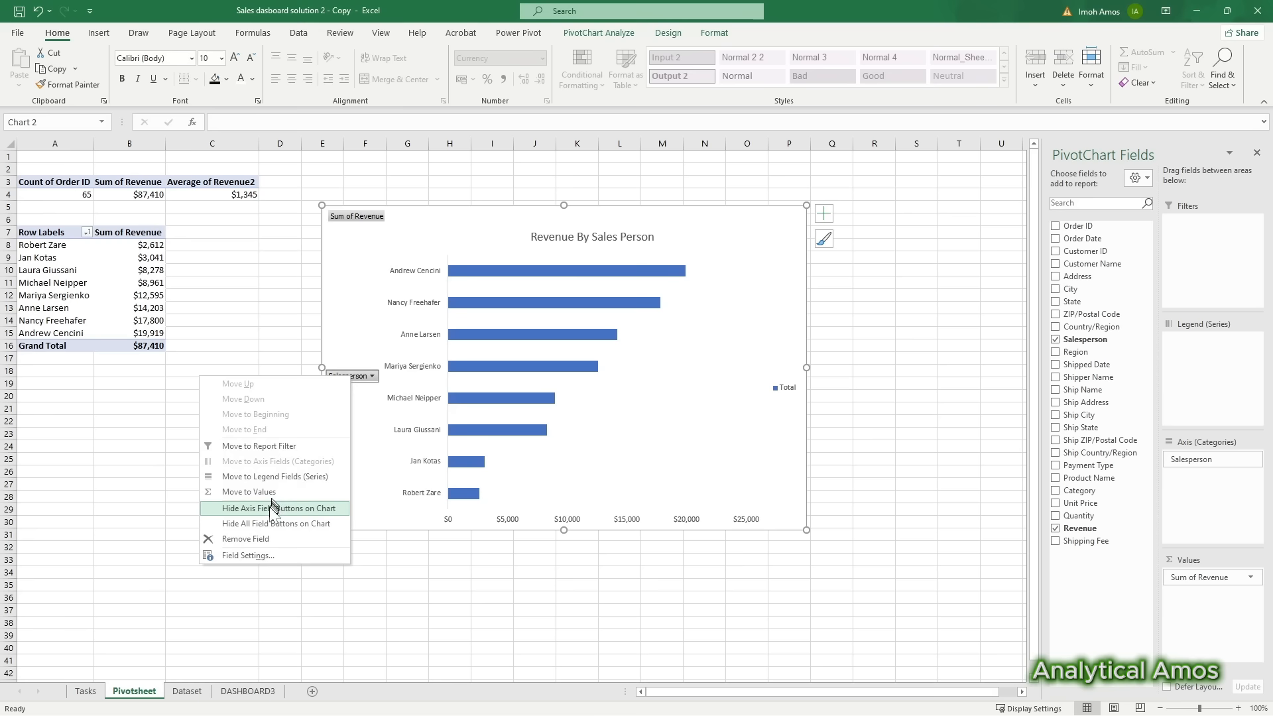
left_click(272, 525)
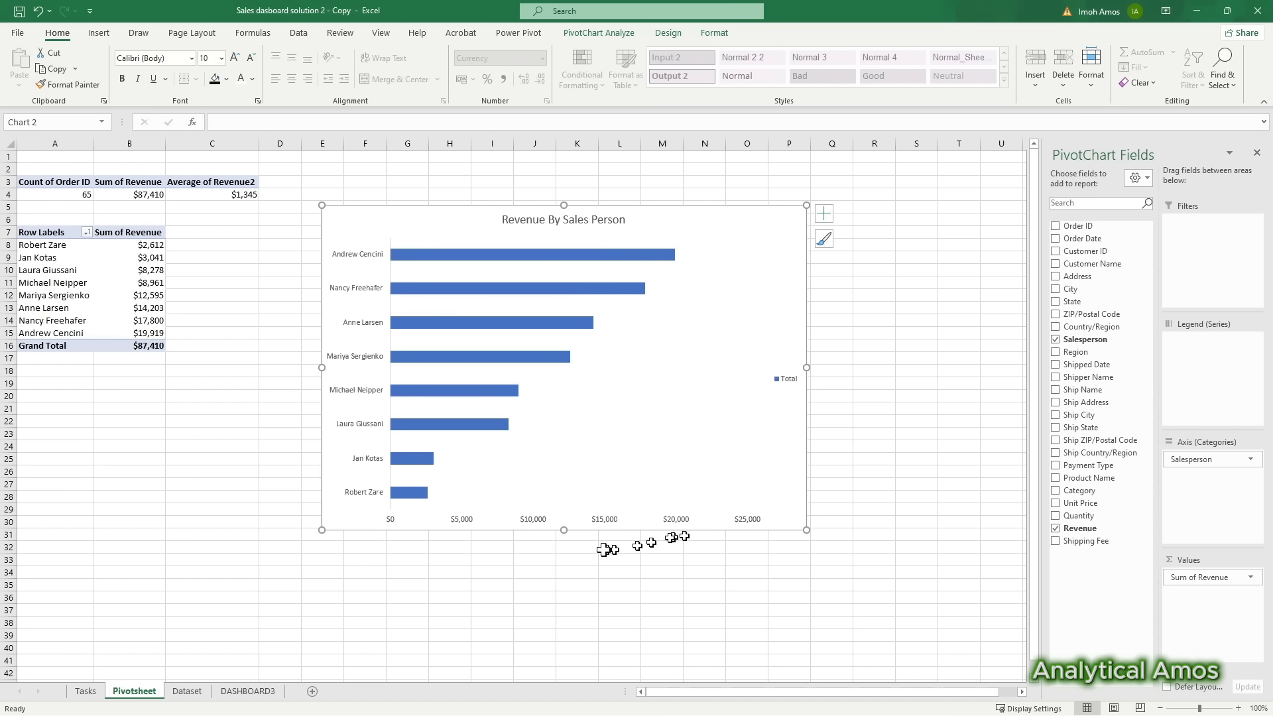
left_click(608, 518)
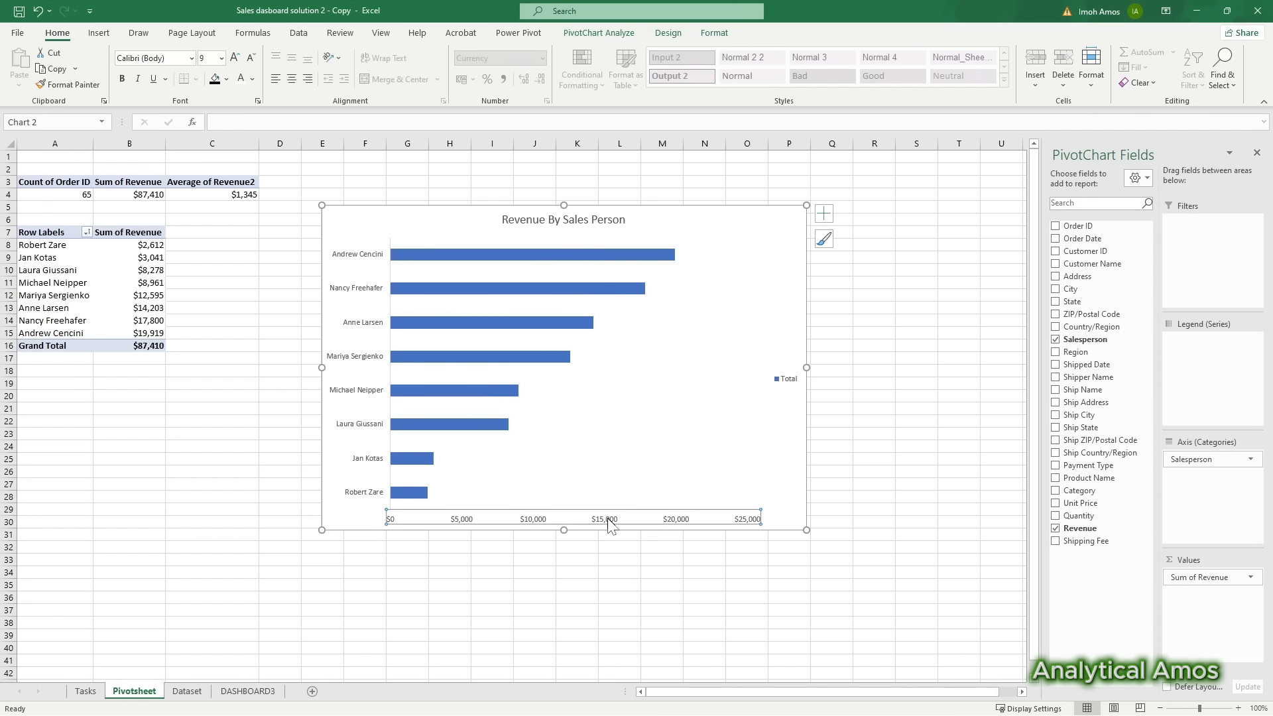
key("Delete")
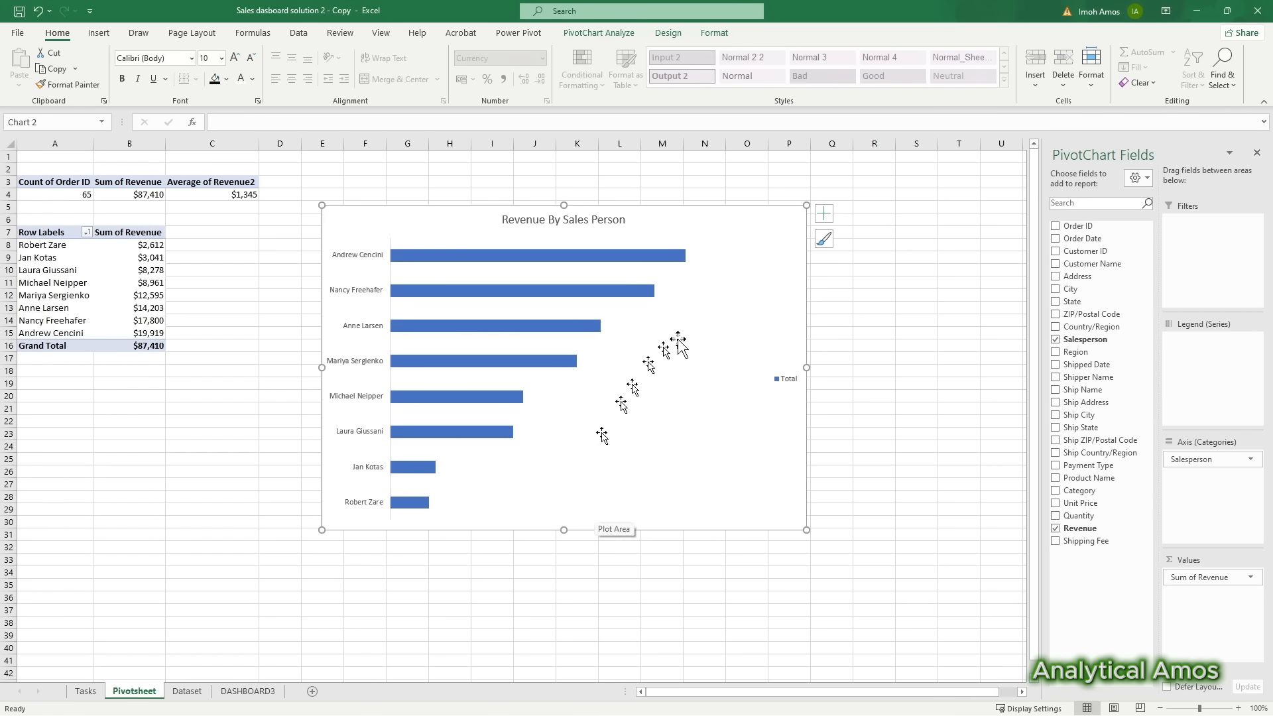
Step: Set the gap width of the chart's bars to 25%
left_click(447, 258)
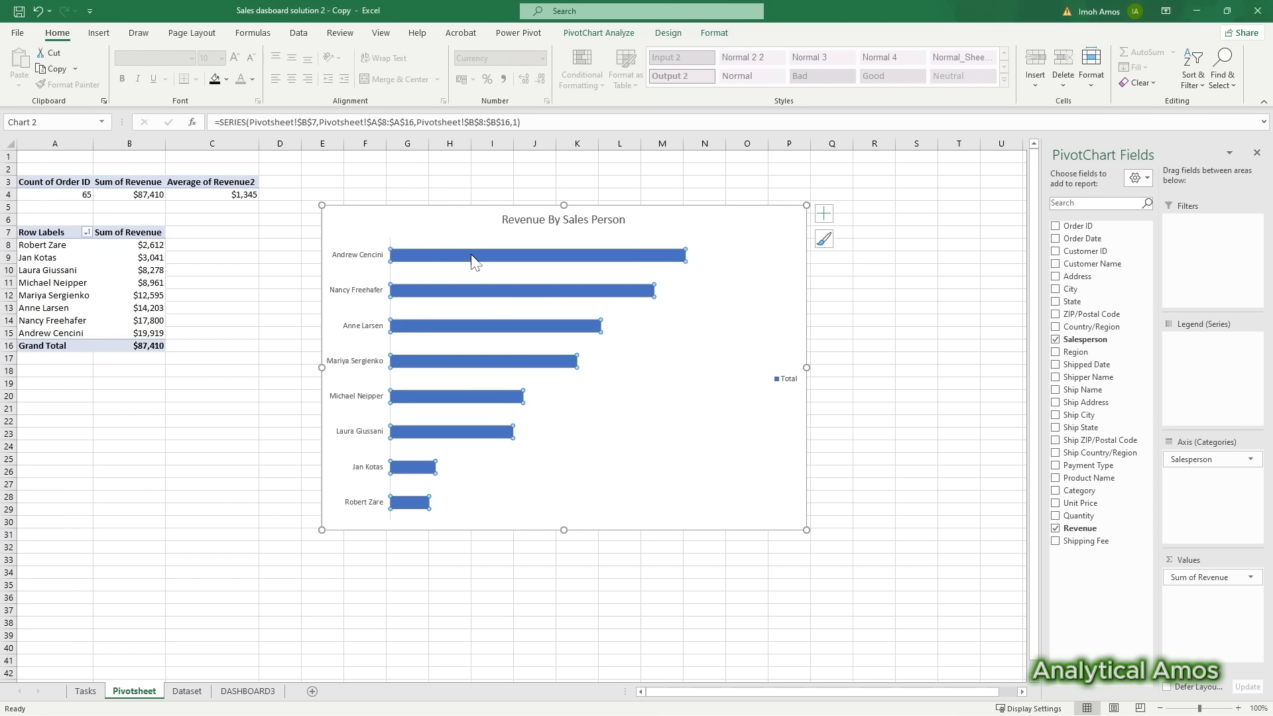
left_click(683, 255)
double_click(580, 259)
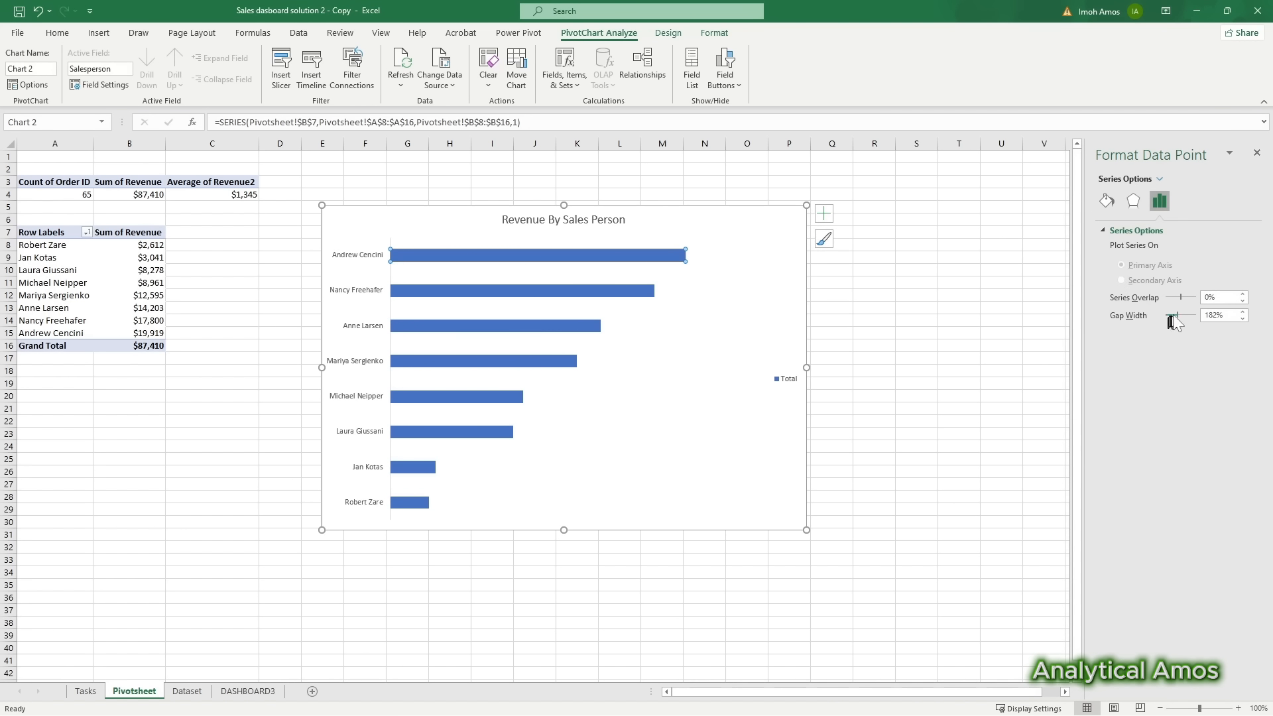
left_click_drag(1188, 312, 1168, 321)
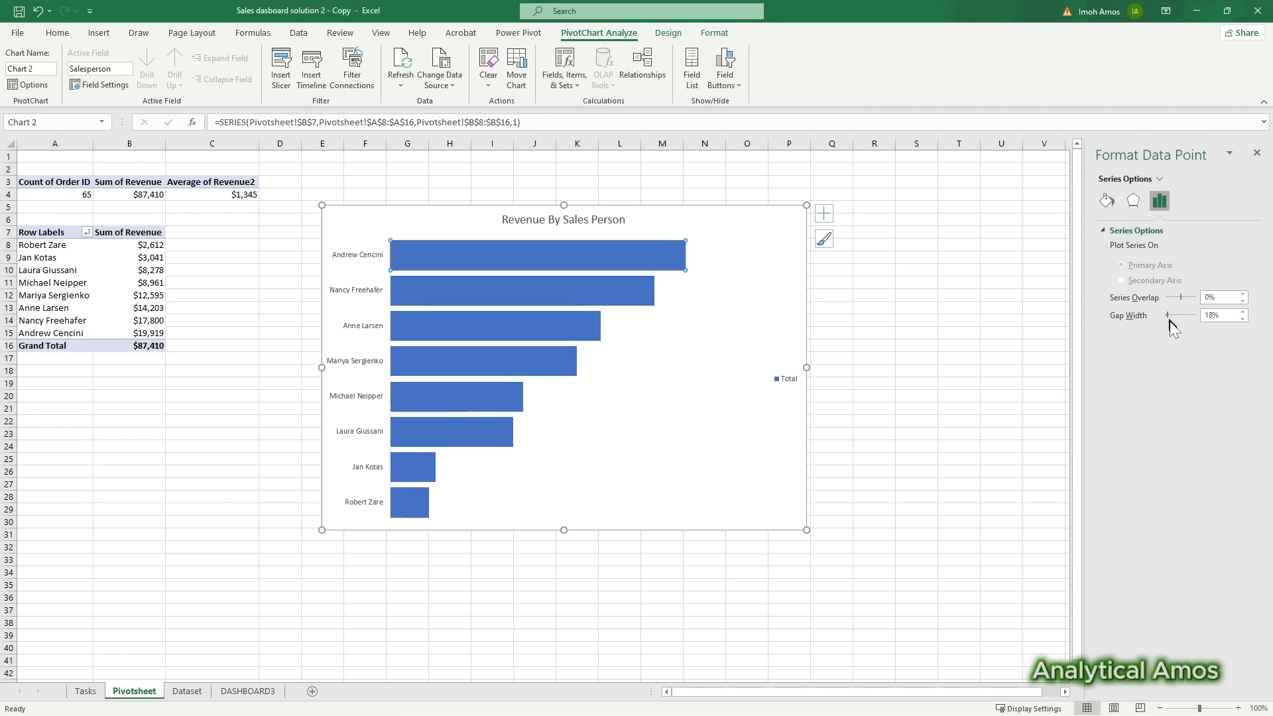
left_click(1243, 312)
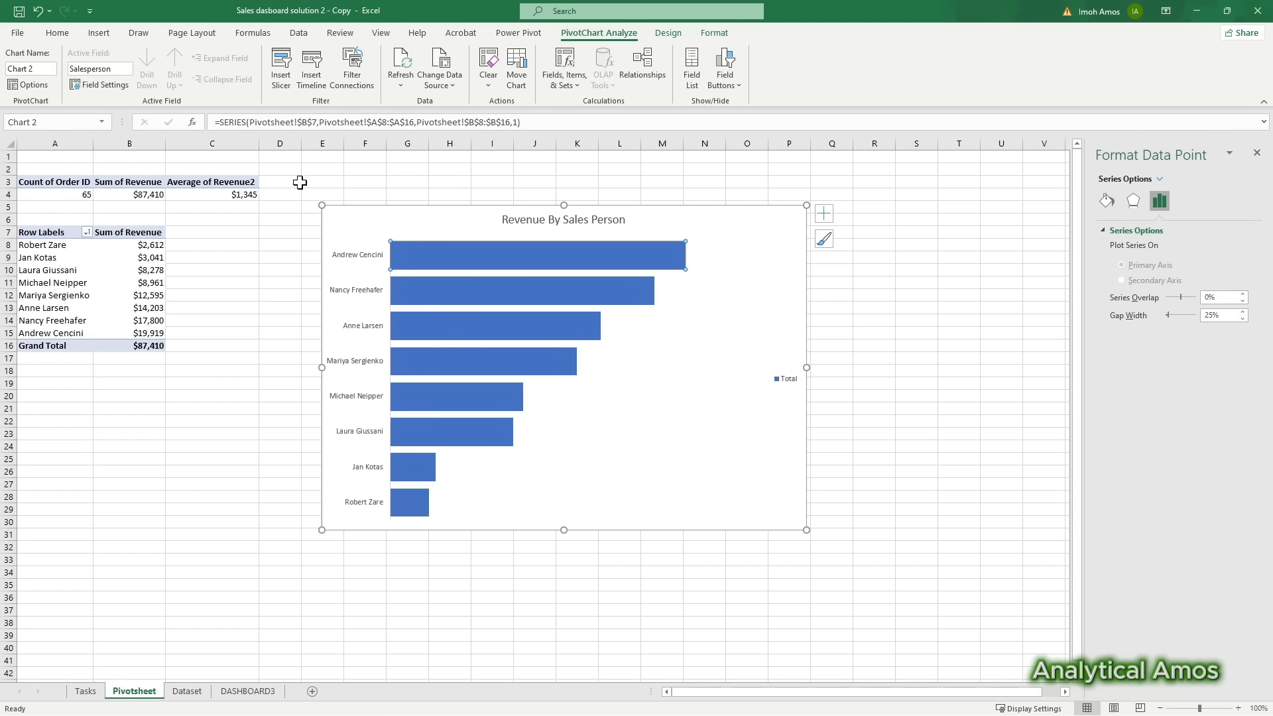
Step: Apply the last green monochromatic color palette, shaded light to dark, to the bar chart
left_click(825, 242)
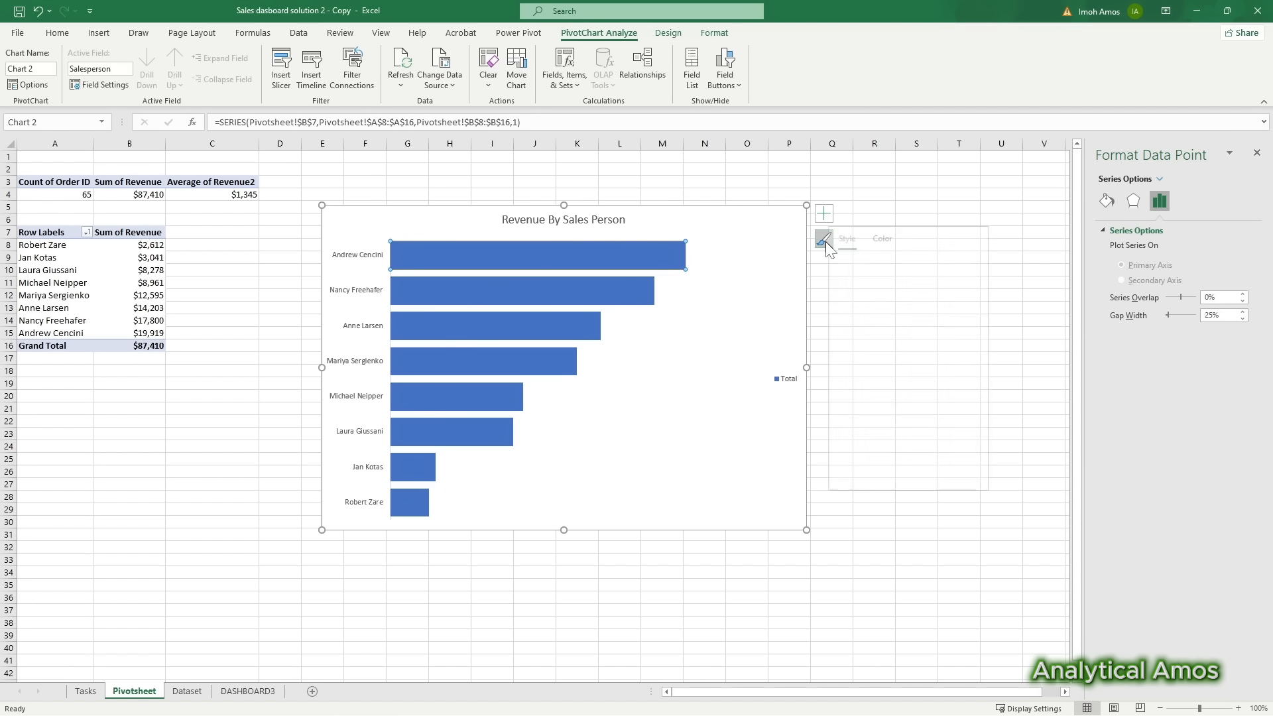
left_click(895, 239)
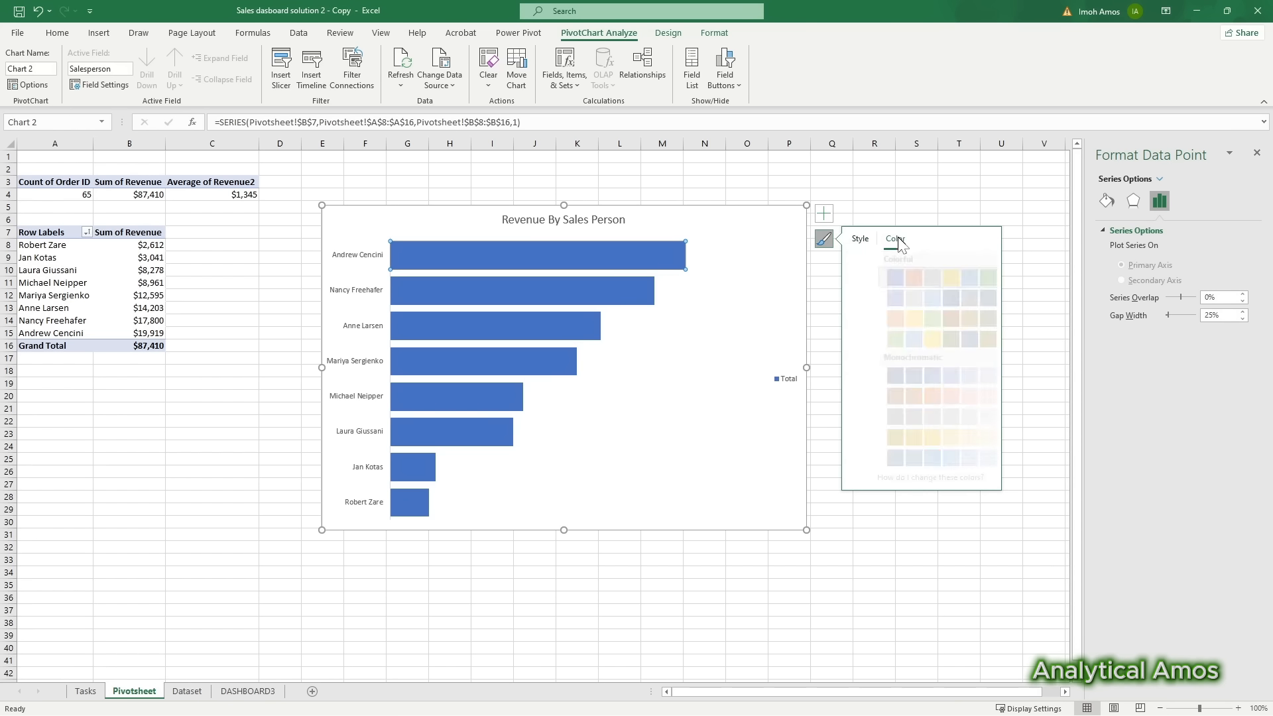
scroll(946, 418, "down", 3)
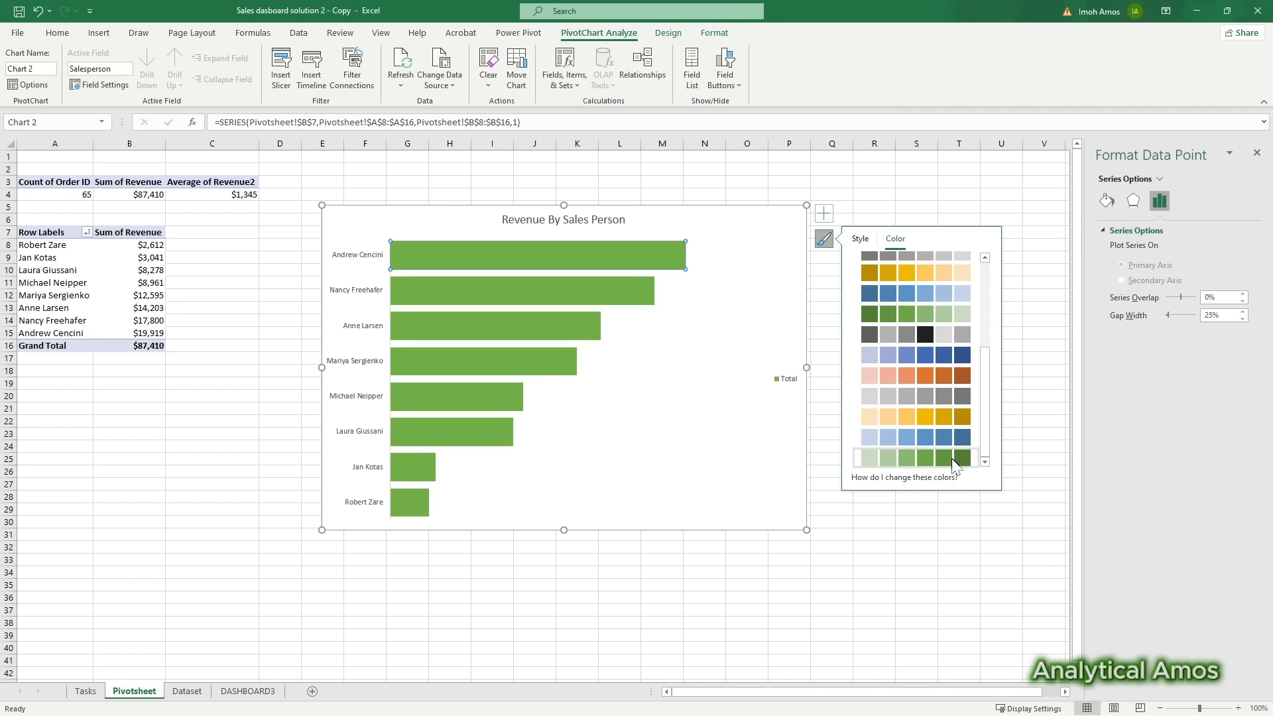
left_click(952, 459)
Step: Set the font size of the chart's salesperson axis labels to 9
left_click(372, 354)
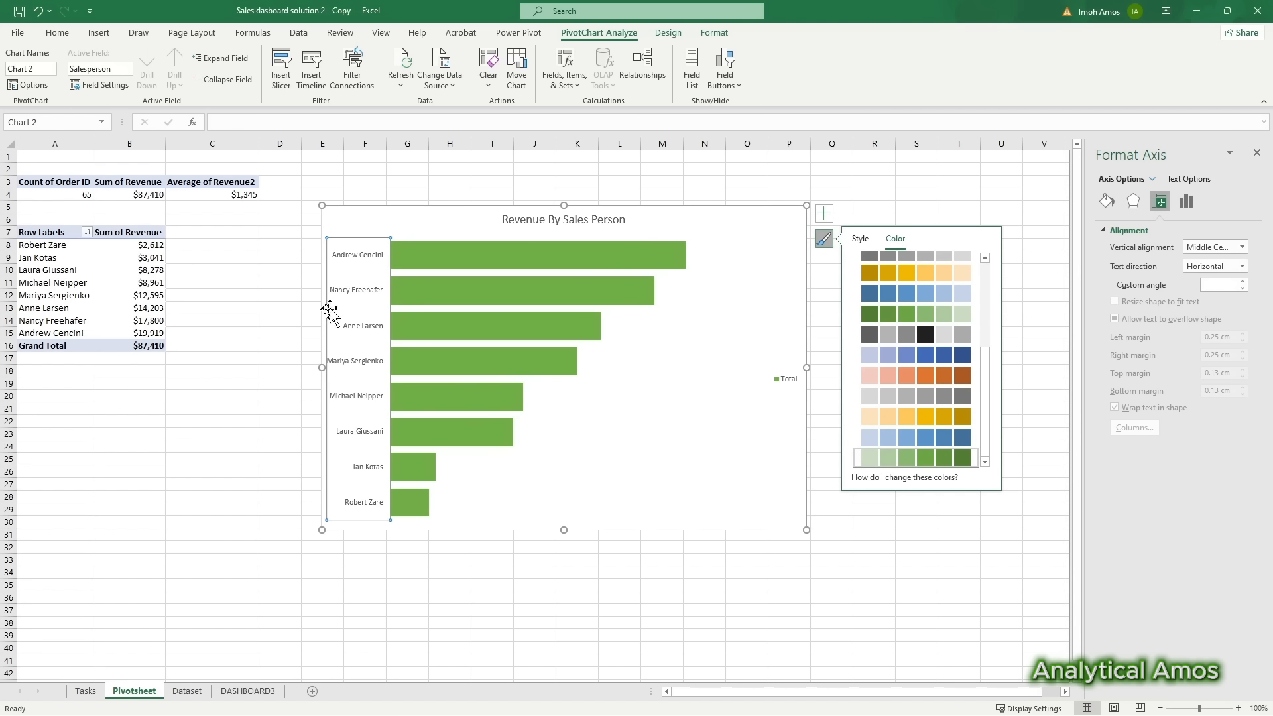
left_click(58, 33)
left_click(221, 58)
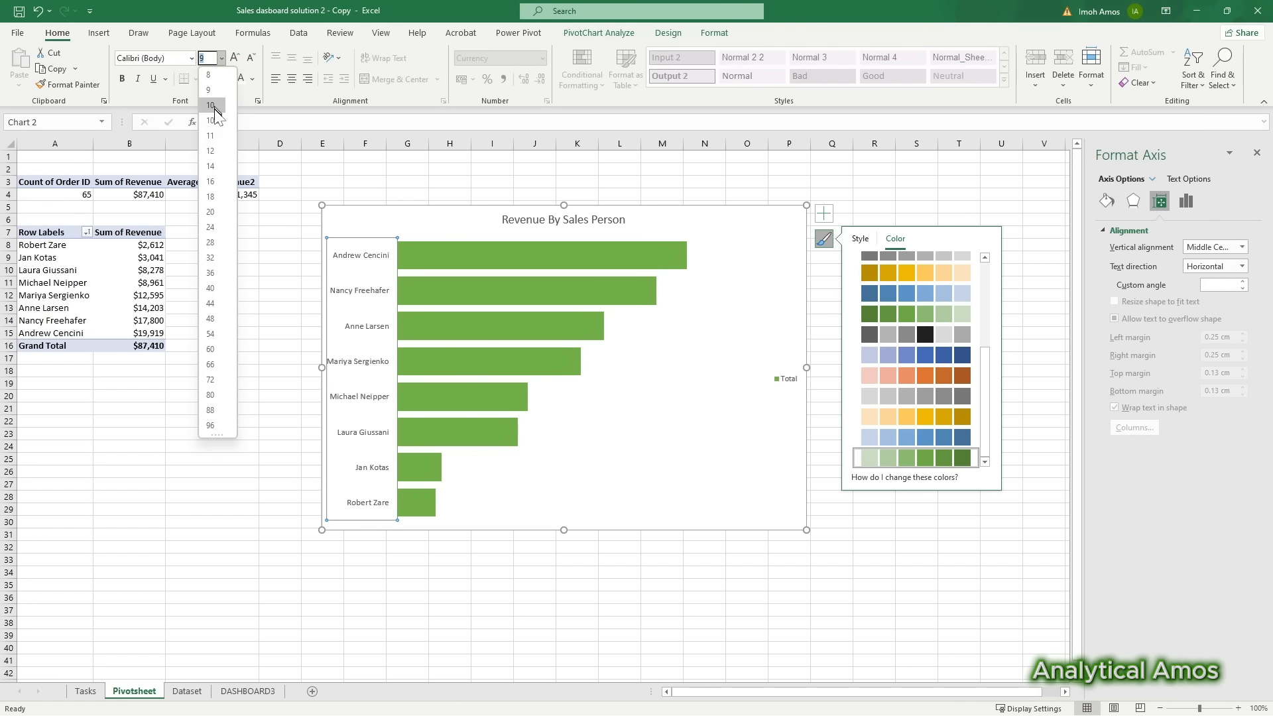
left_click(212, 93)
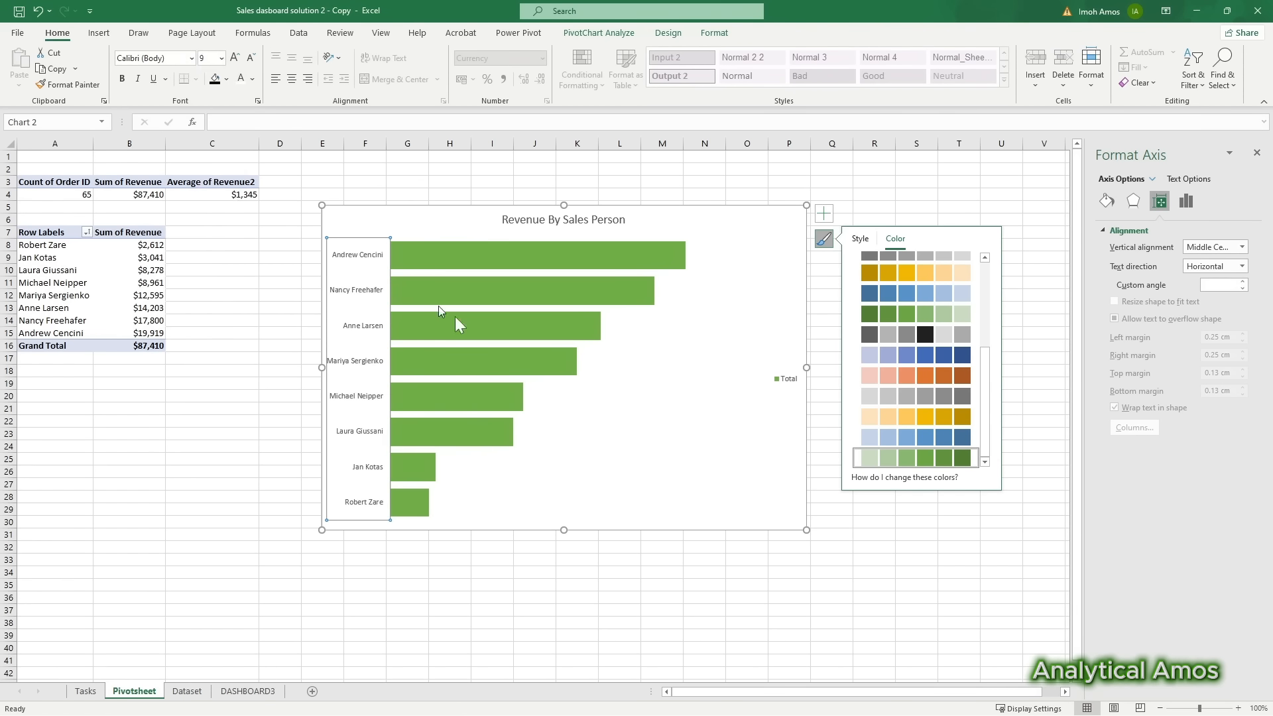
Step: Delete the Total legend from the Revenue By Sales Person chart
left_click(713, 417)
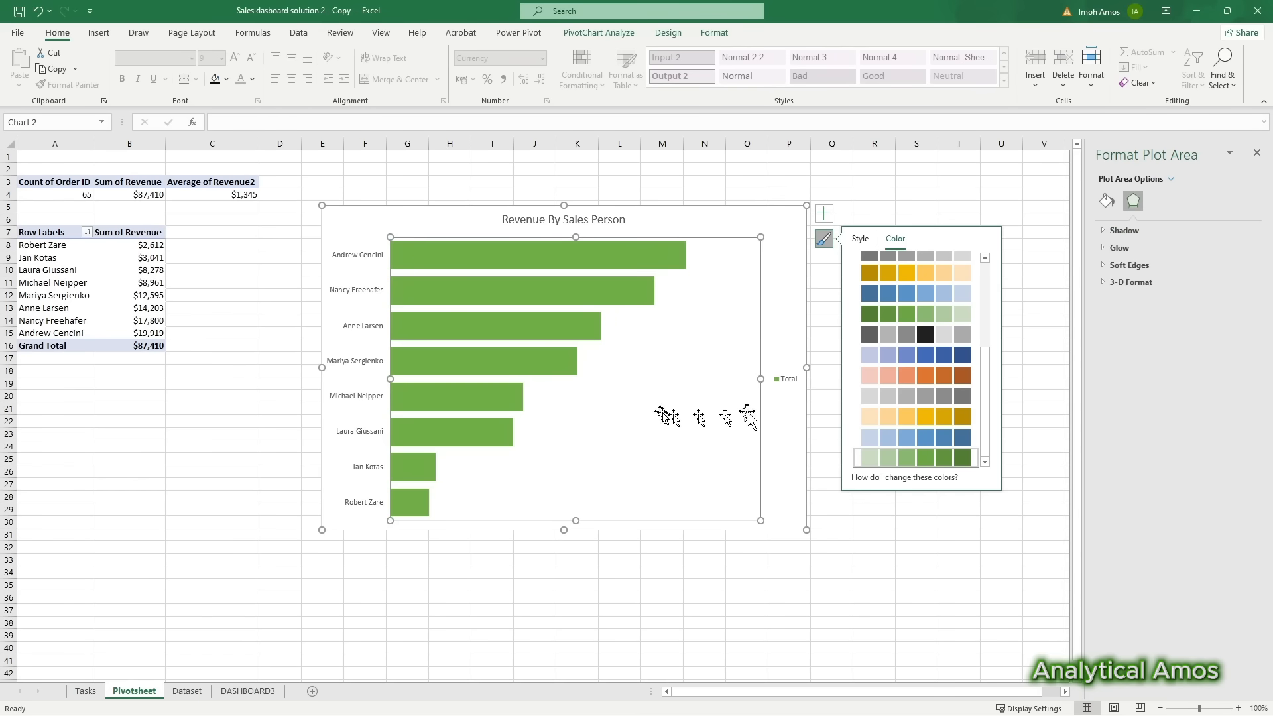
left_click(789, 383)
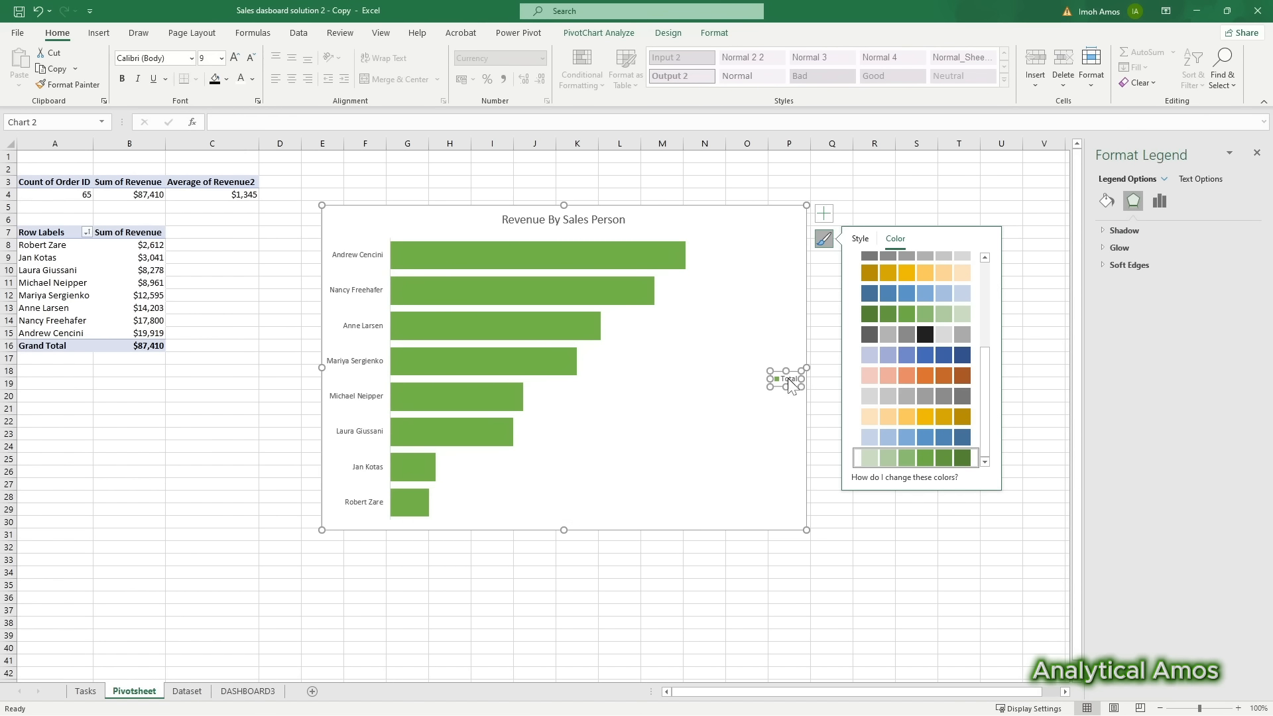
left_click(758, 401)
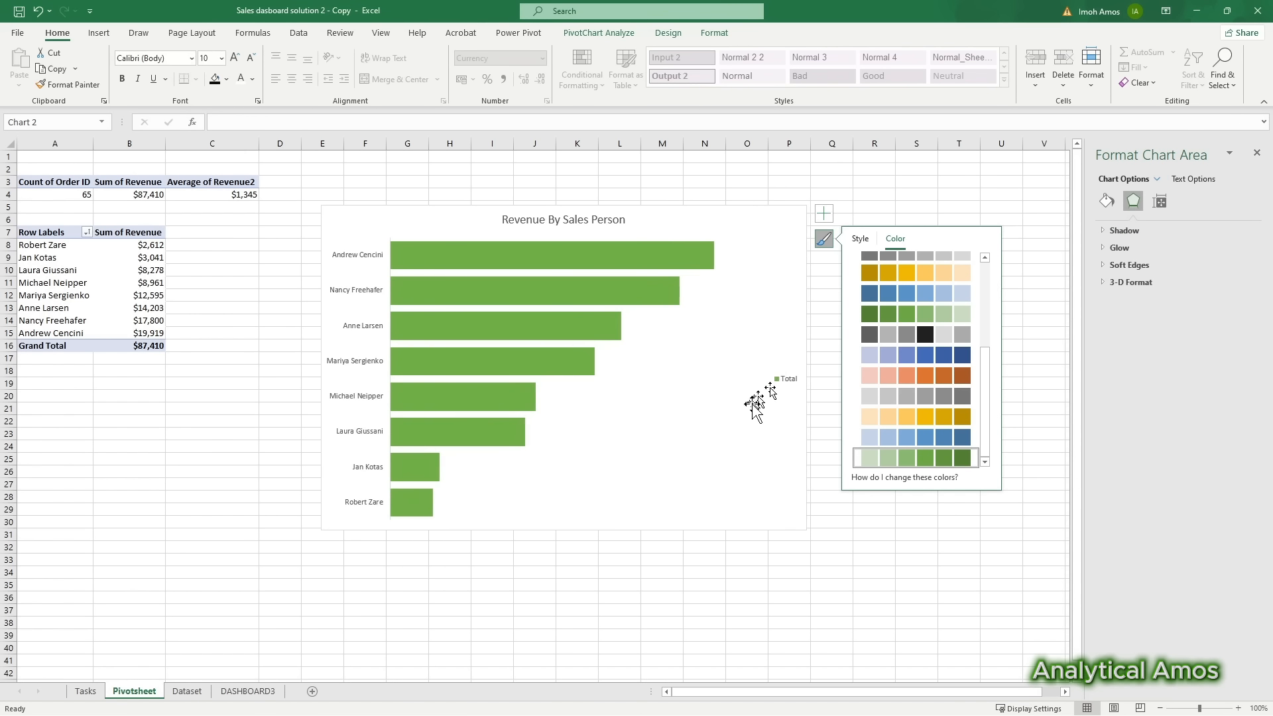
left_click(658, 427)
left_click(677, 224)
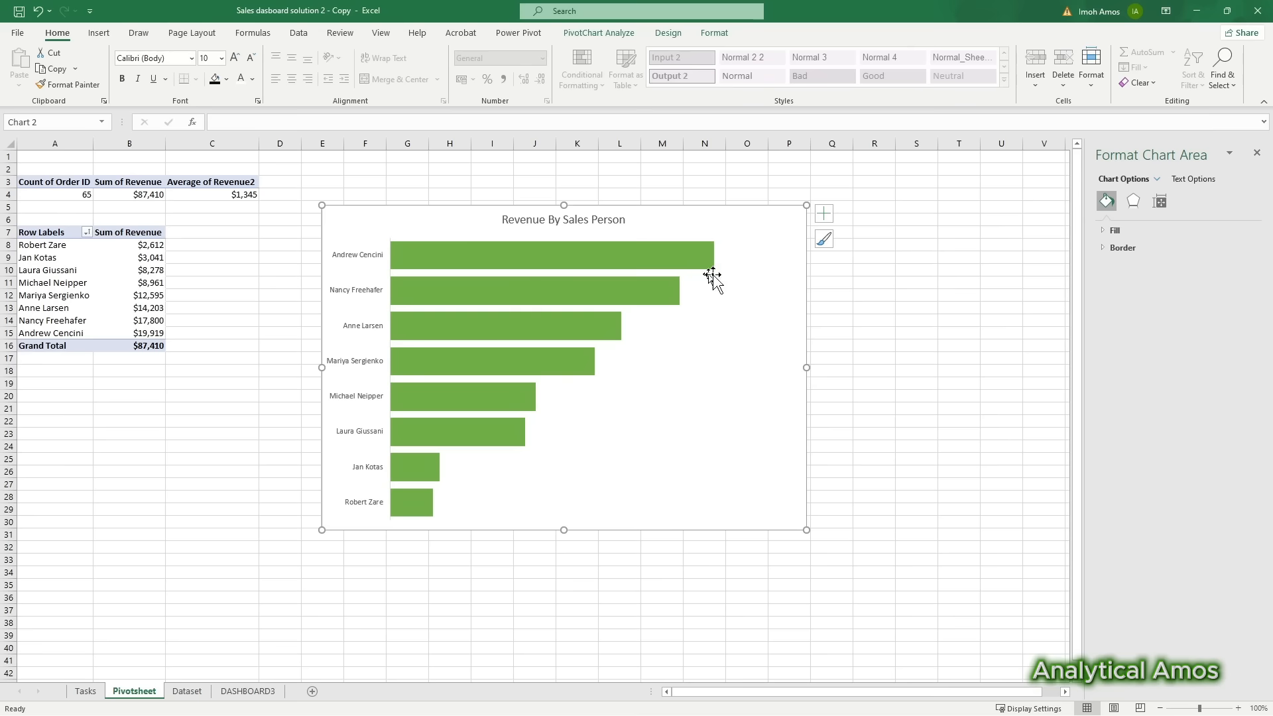
Step: Add data labels to the bars of the Revenue By Sales Person chart
left_click(824, 218)
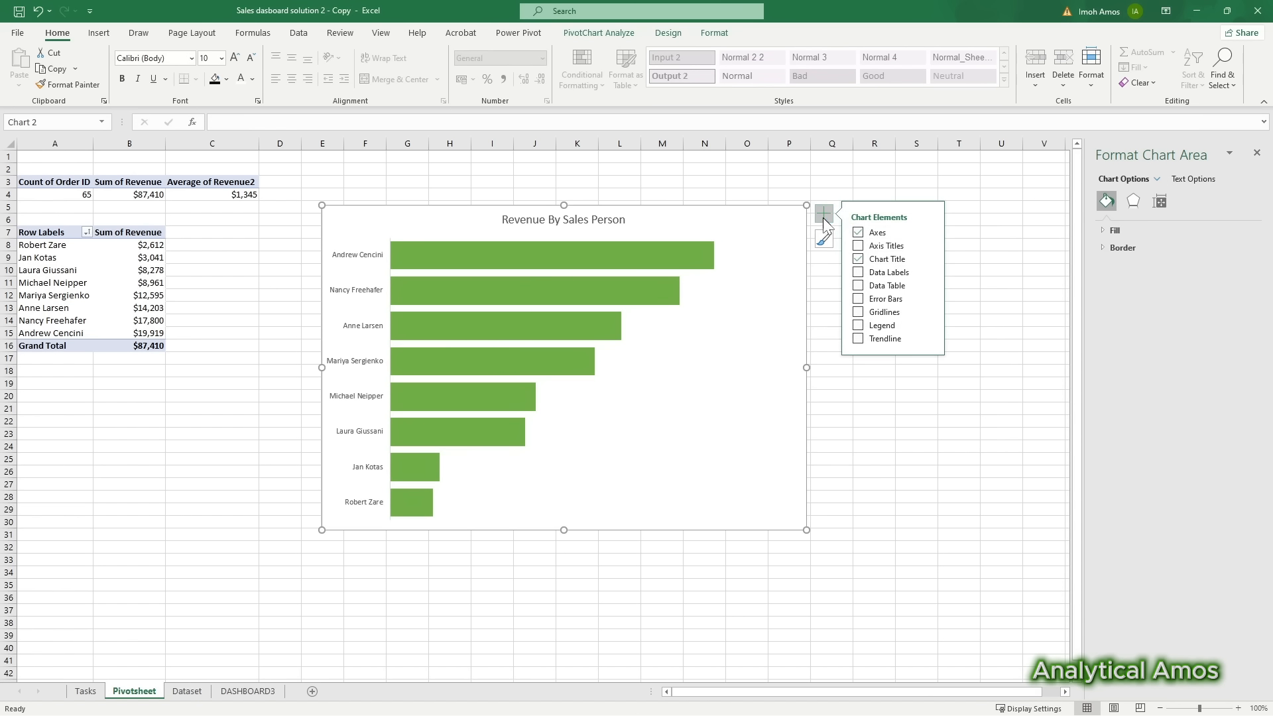
left_click(859, 273)
left_click(859, 273)
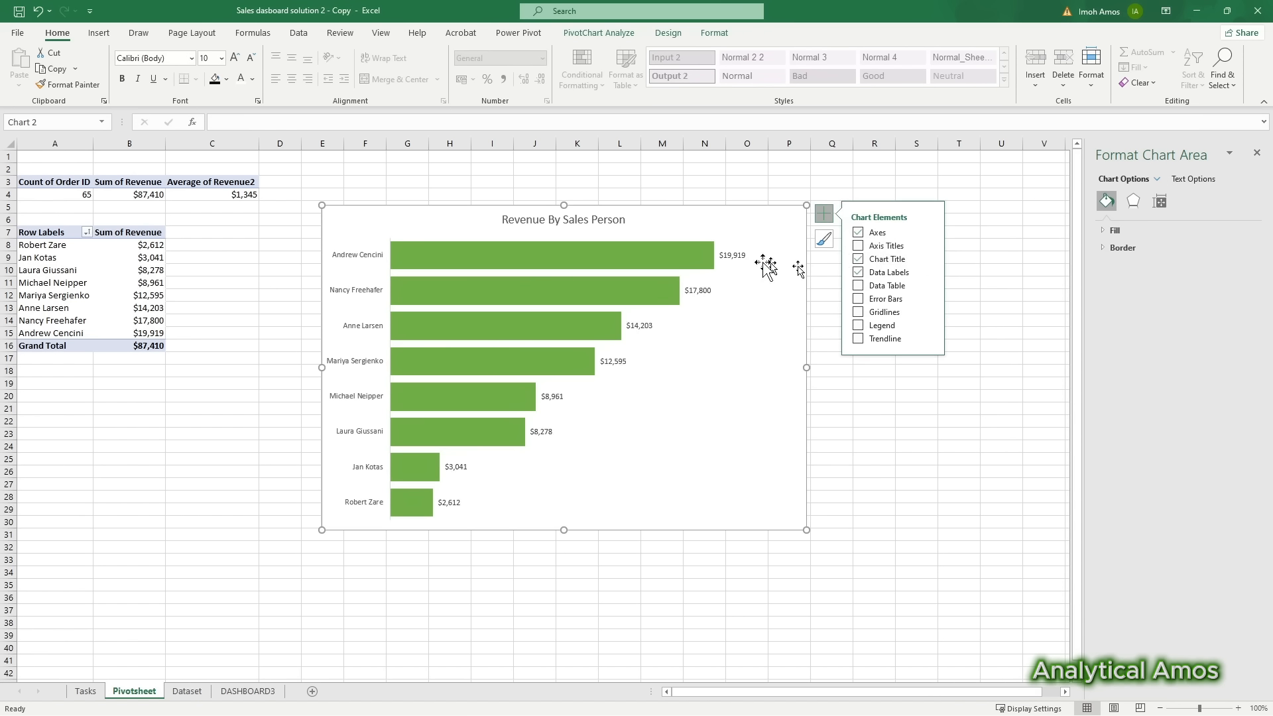
left_click(730, 227)
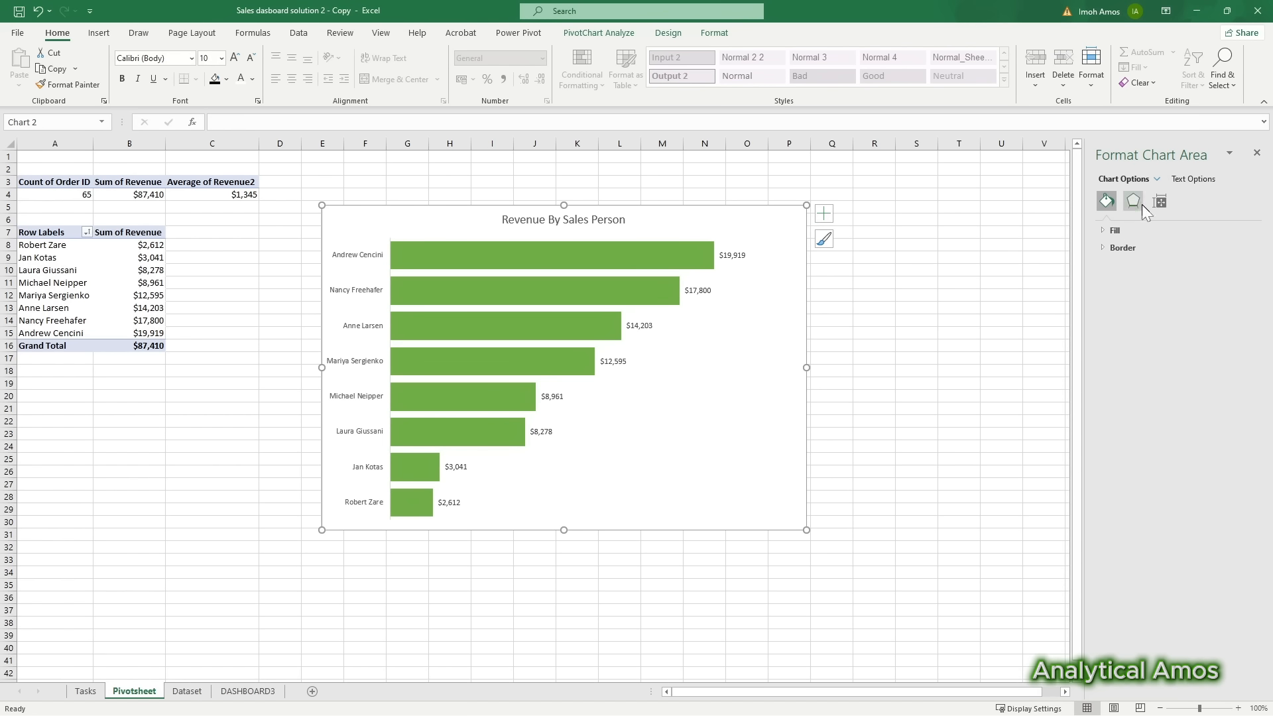
Step: Apply an outer shadow preset with a 45° angle and 3 pt distance to the Revenue By Sales Person chart area
left_click(727, 316)
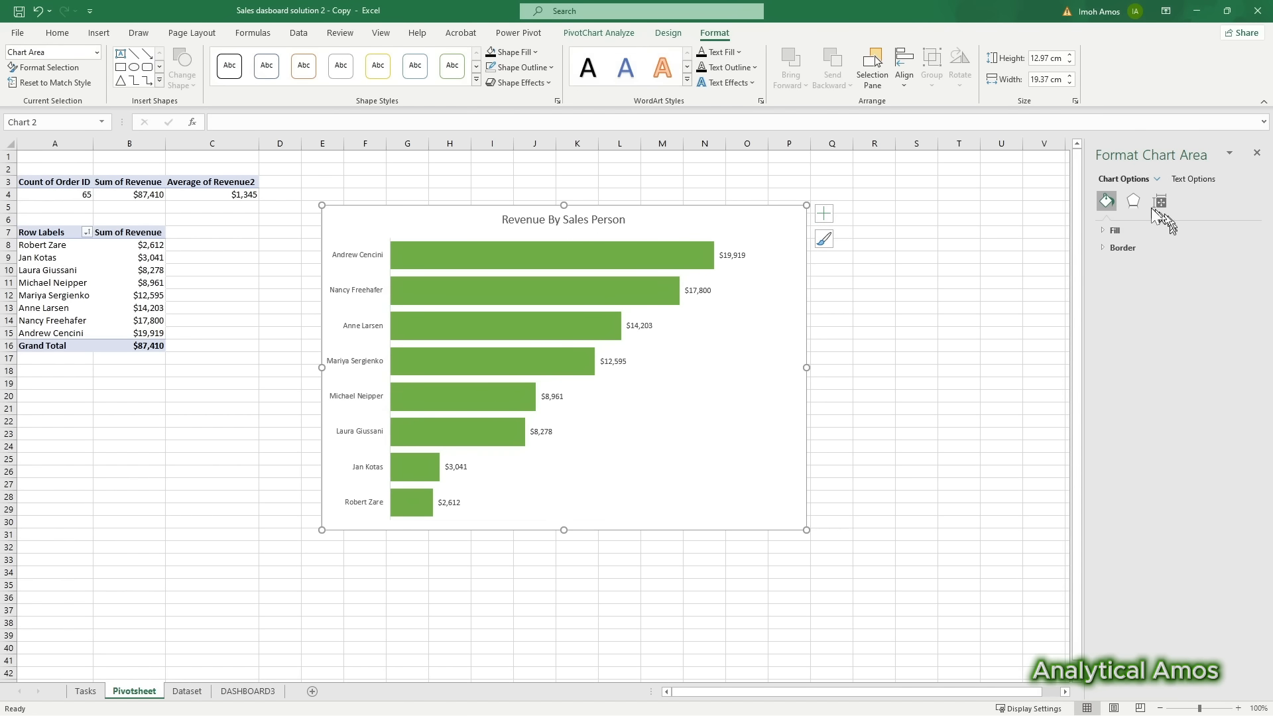
left_click(1132, 201)
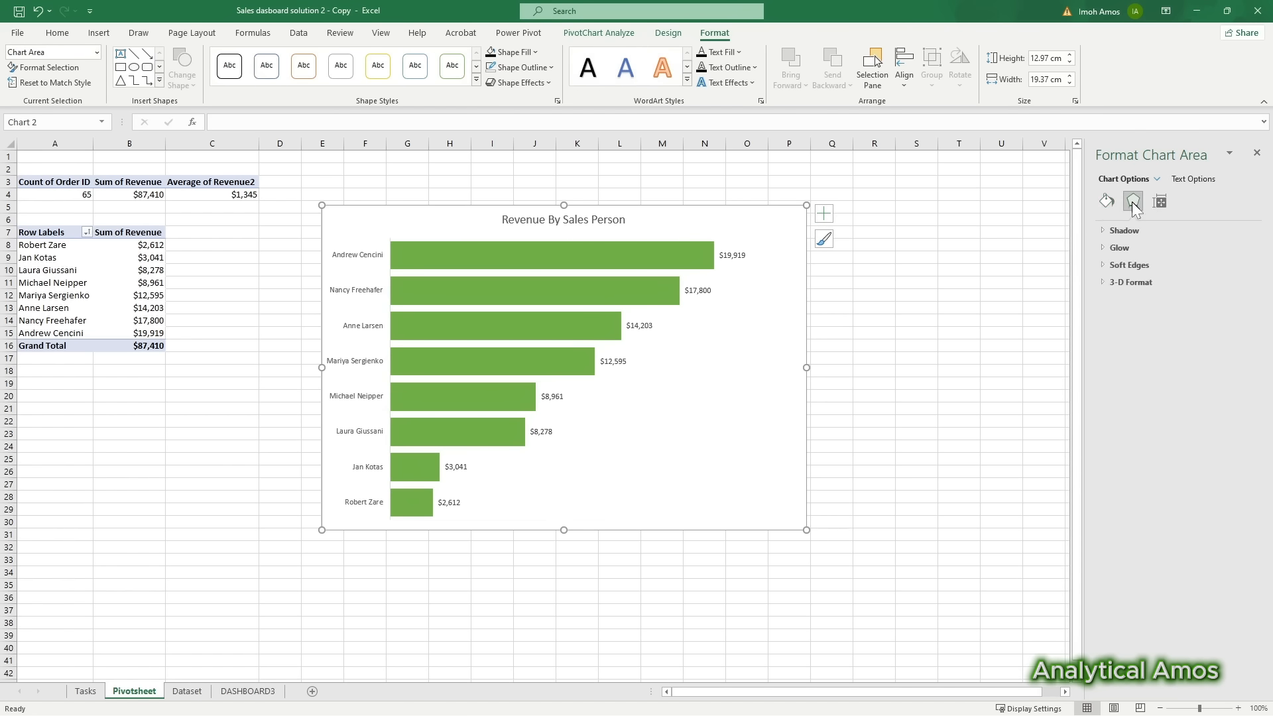
left_click(1114, 230)
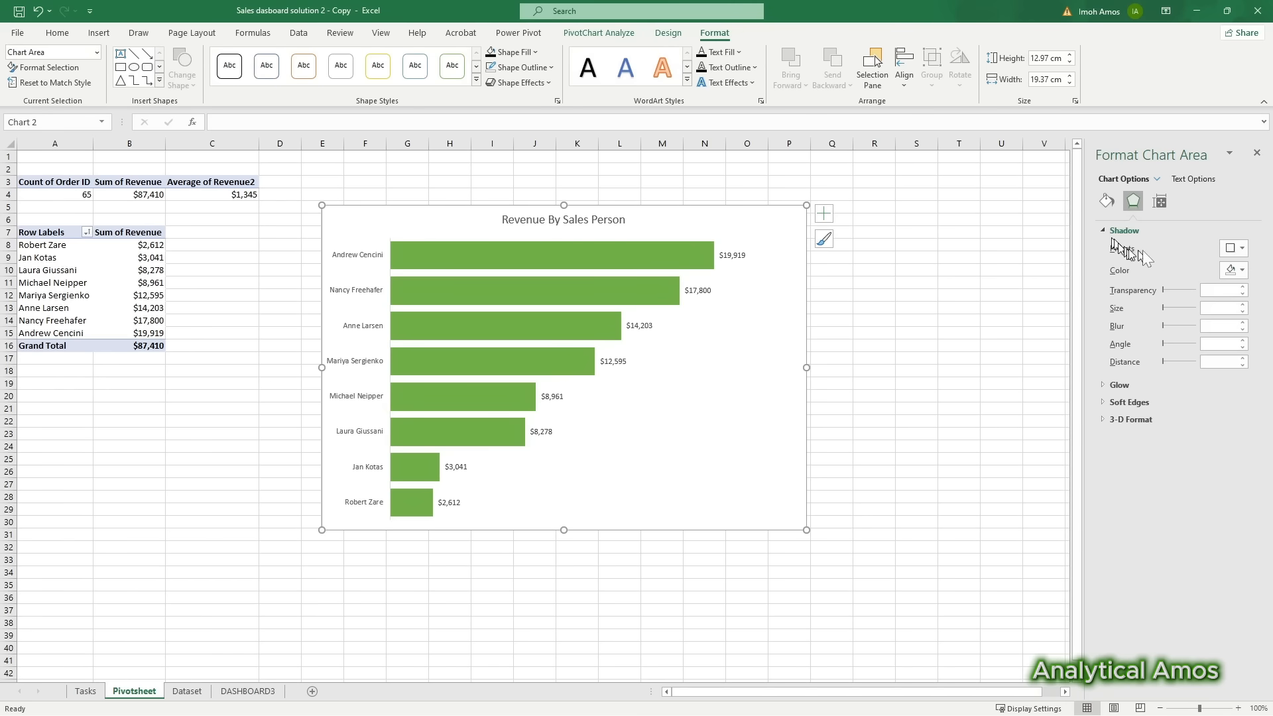
left_click(1238, 256)
left_click(1177, 356)
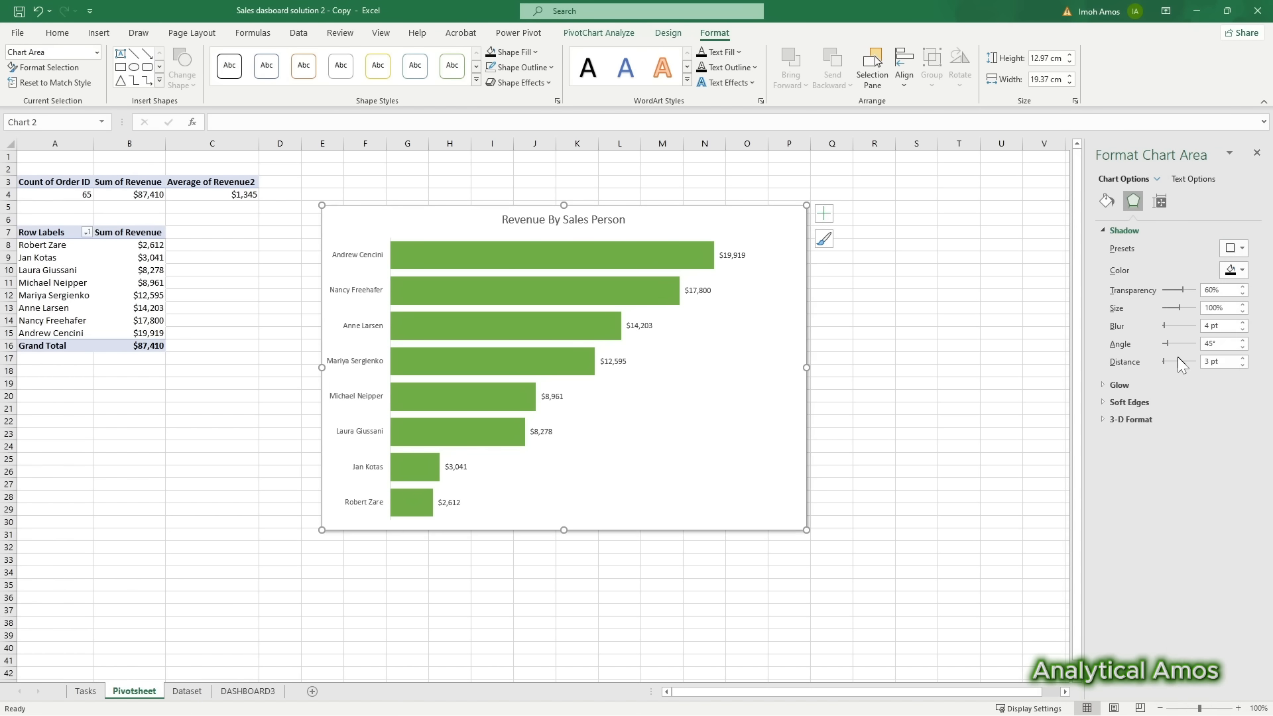
Step: Give the Revenue By Sales Person chart's border rounded corners
left_click(1106, 202)
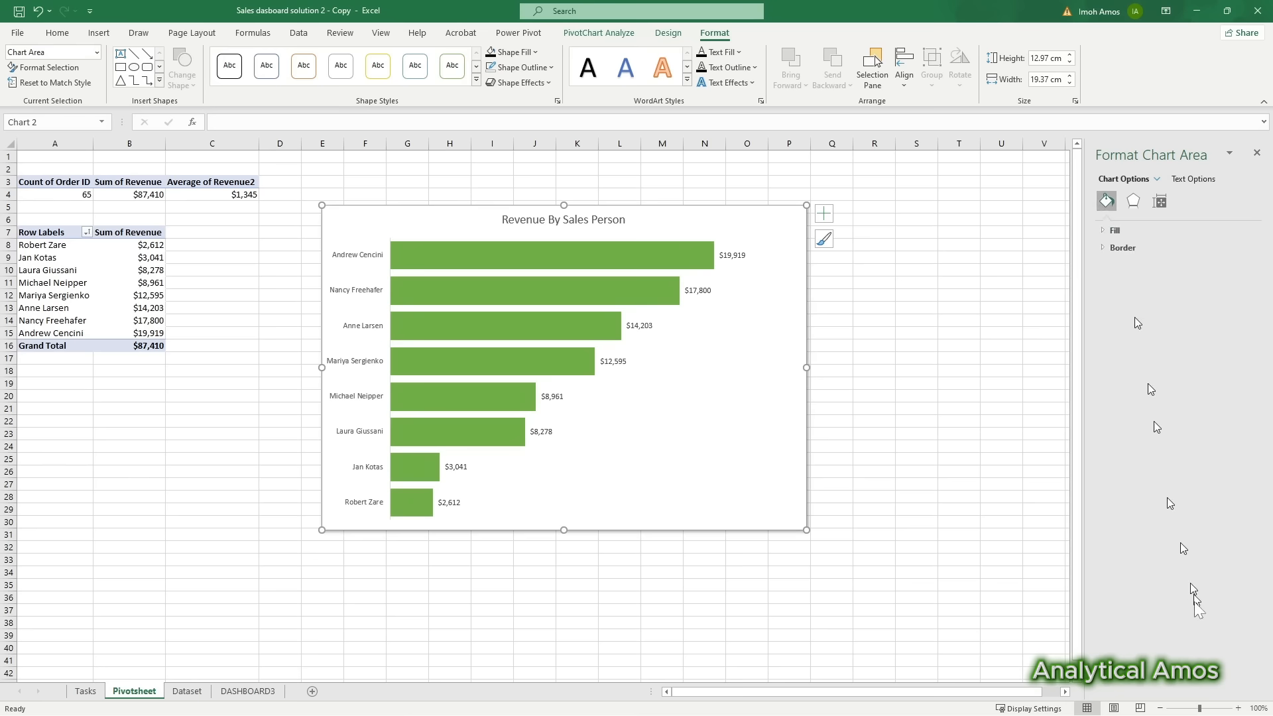
left_click(1105, 249)
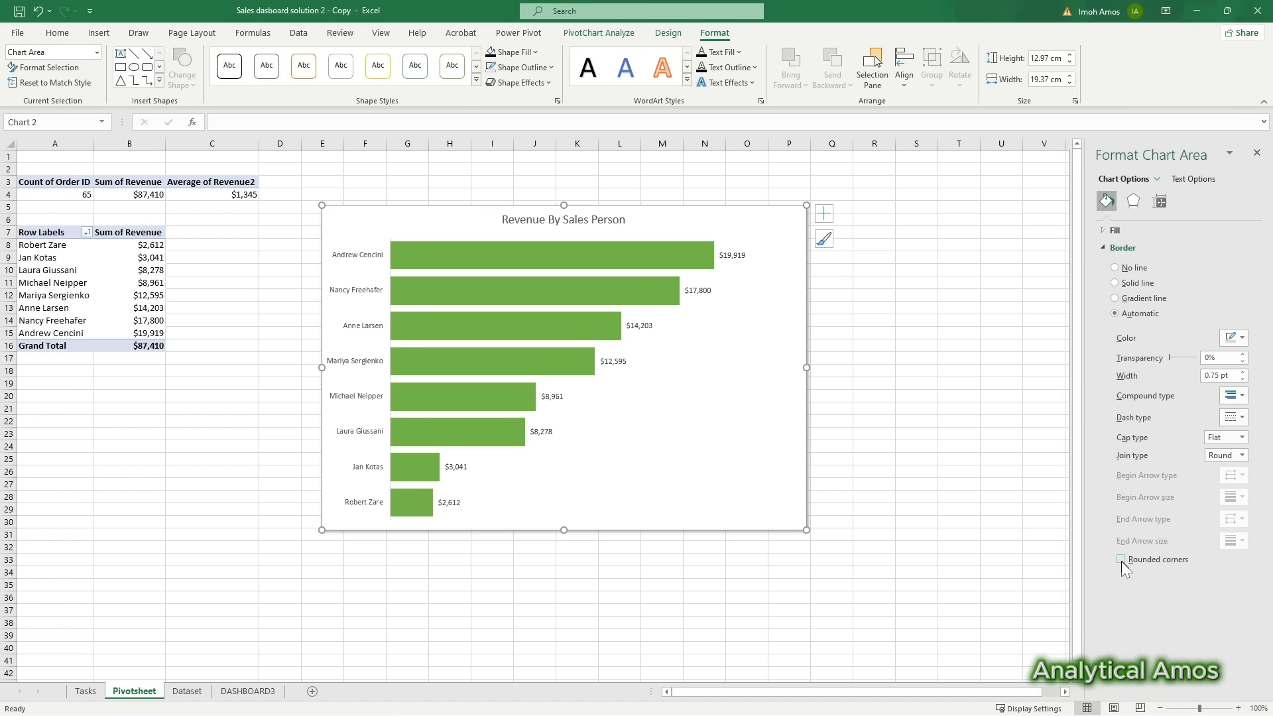
left_click(1001, 434)
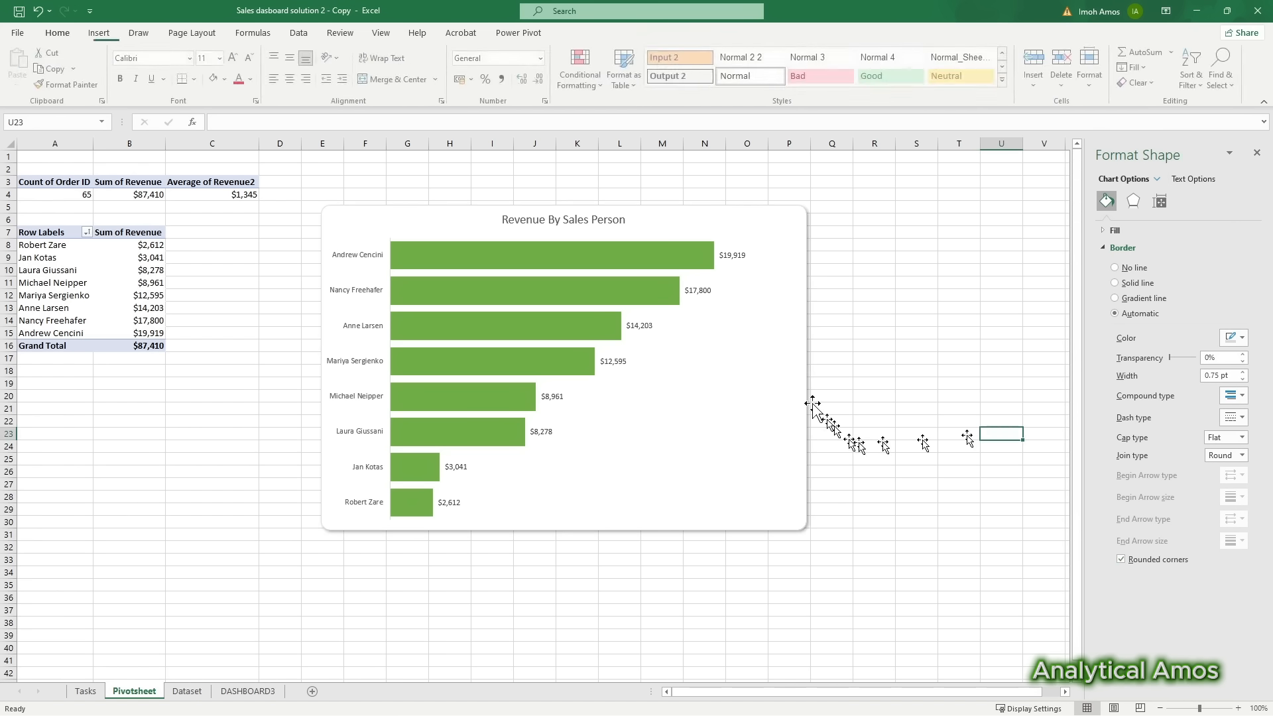
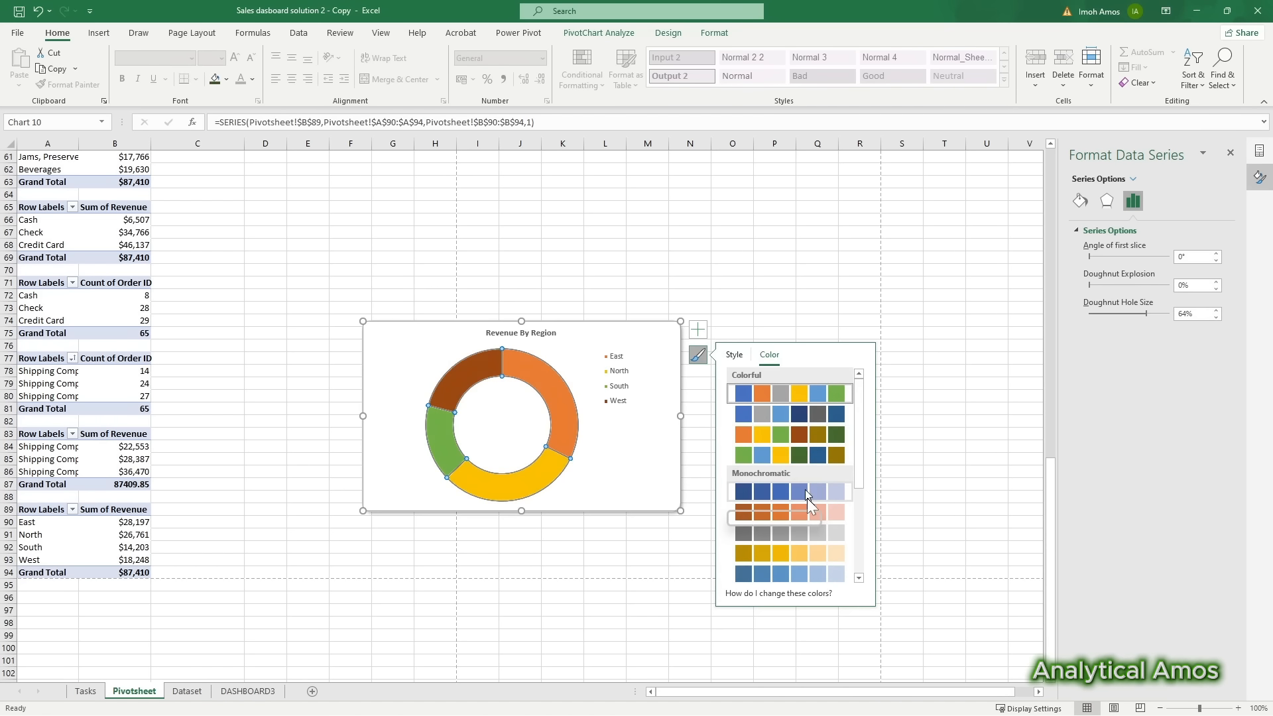
Step: Apply the fourth colorful palette, starting with green, blue and yellow, to the Revenue By Region doughnut chart
scroll(822, 570, "down", 3)
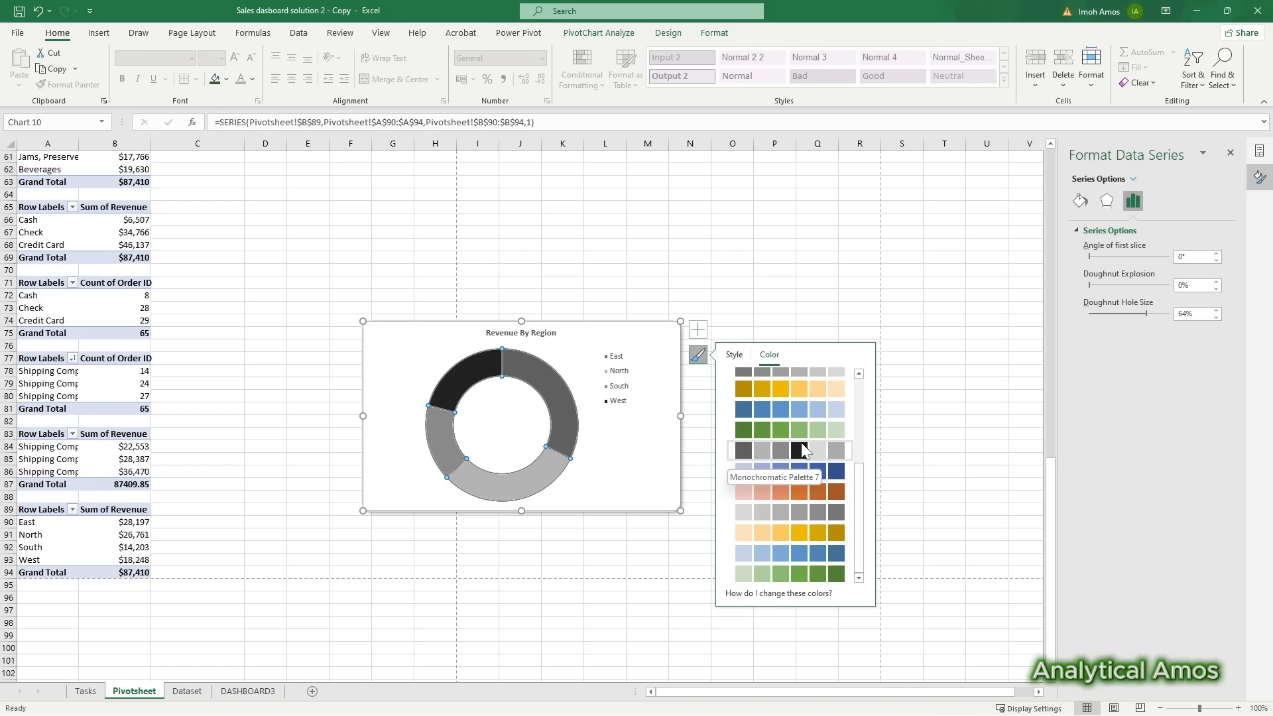
scroll(802, 438, "up", 5)
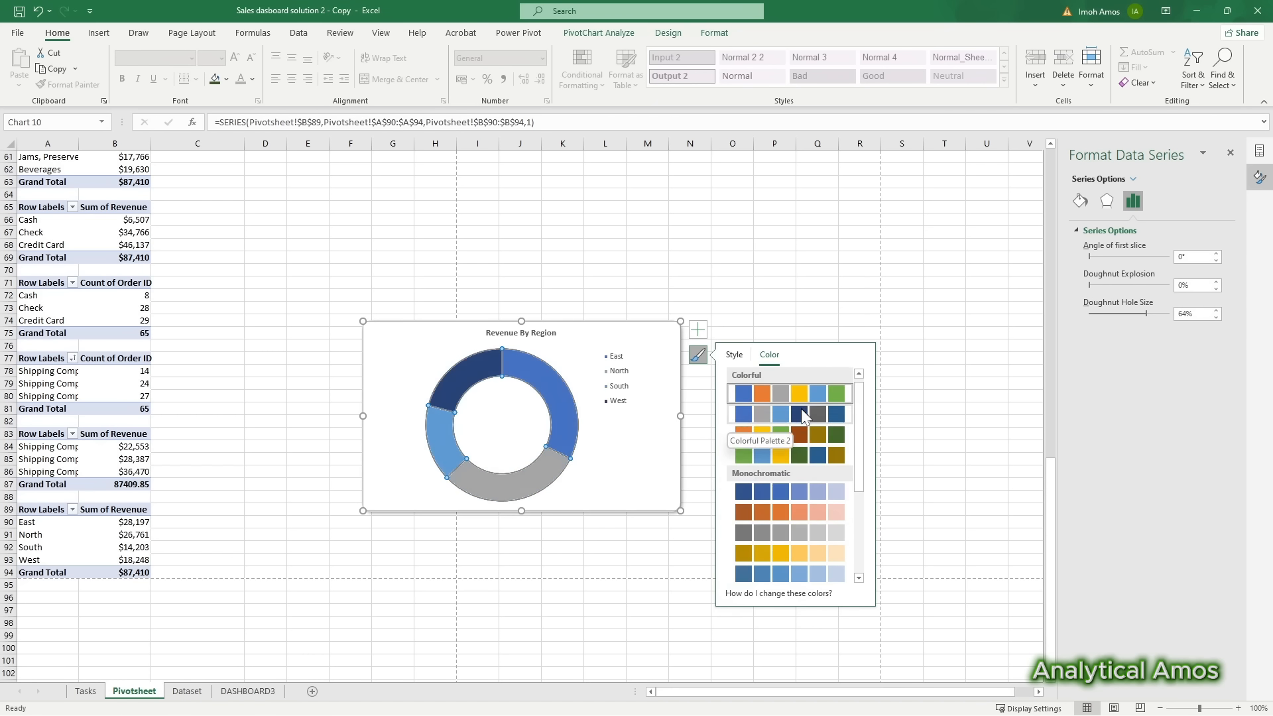
left_click(791, 456)
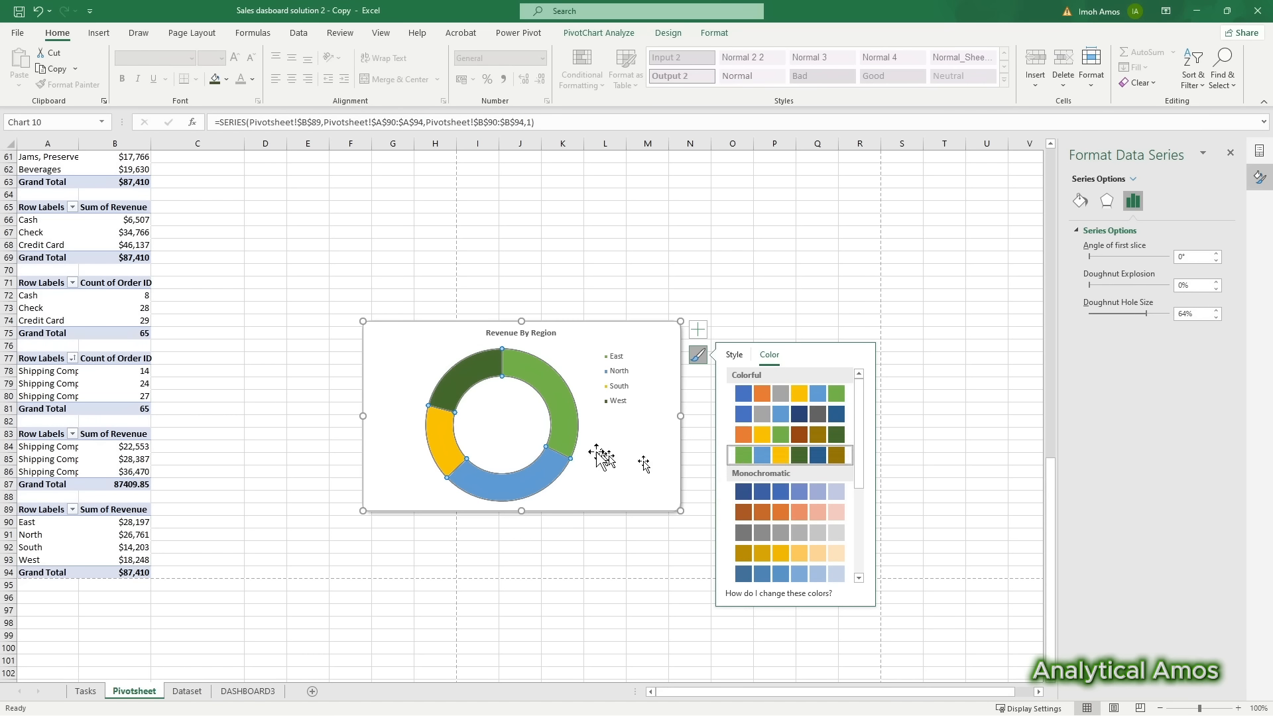
Step: Add data labels to the Revenue By Region doughnut that show percentages instead of values
left_click(577, 338)
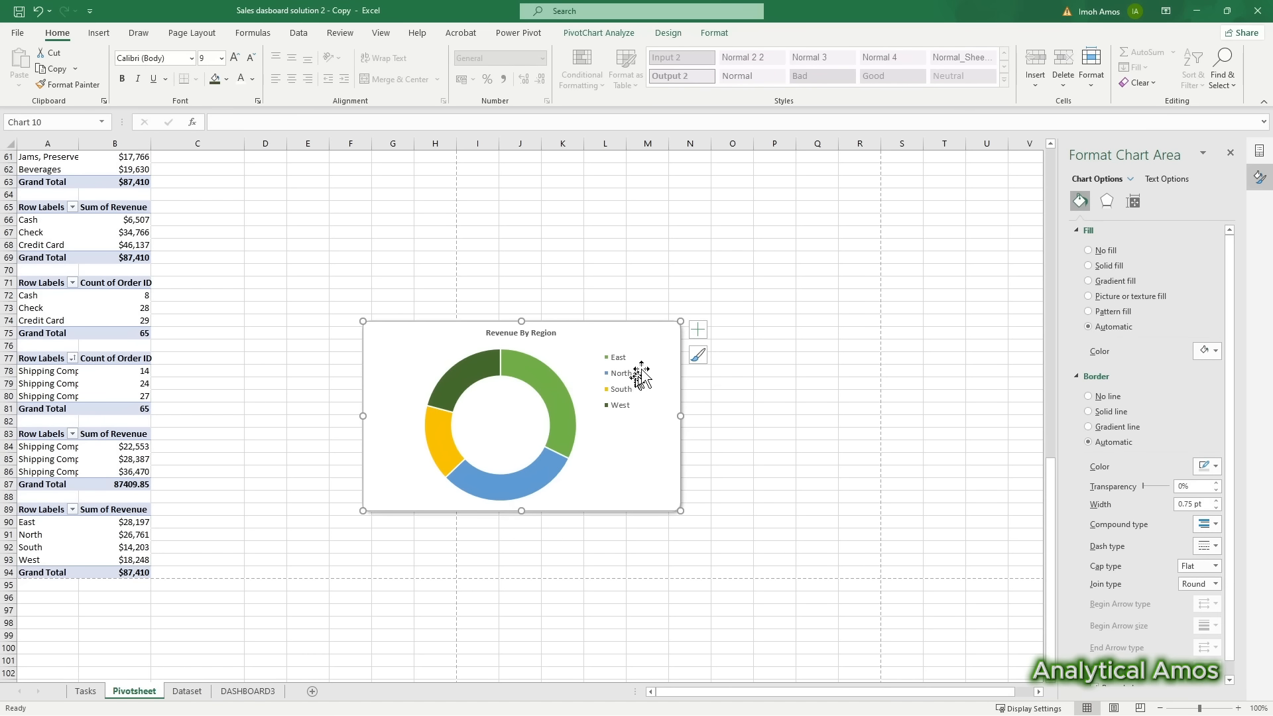
left_click(544, 397)
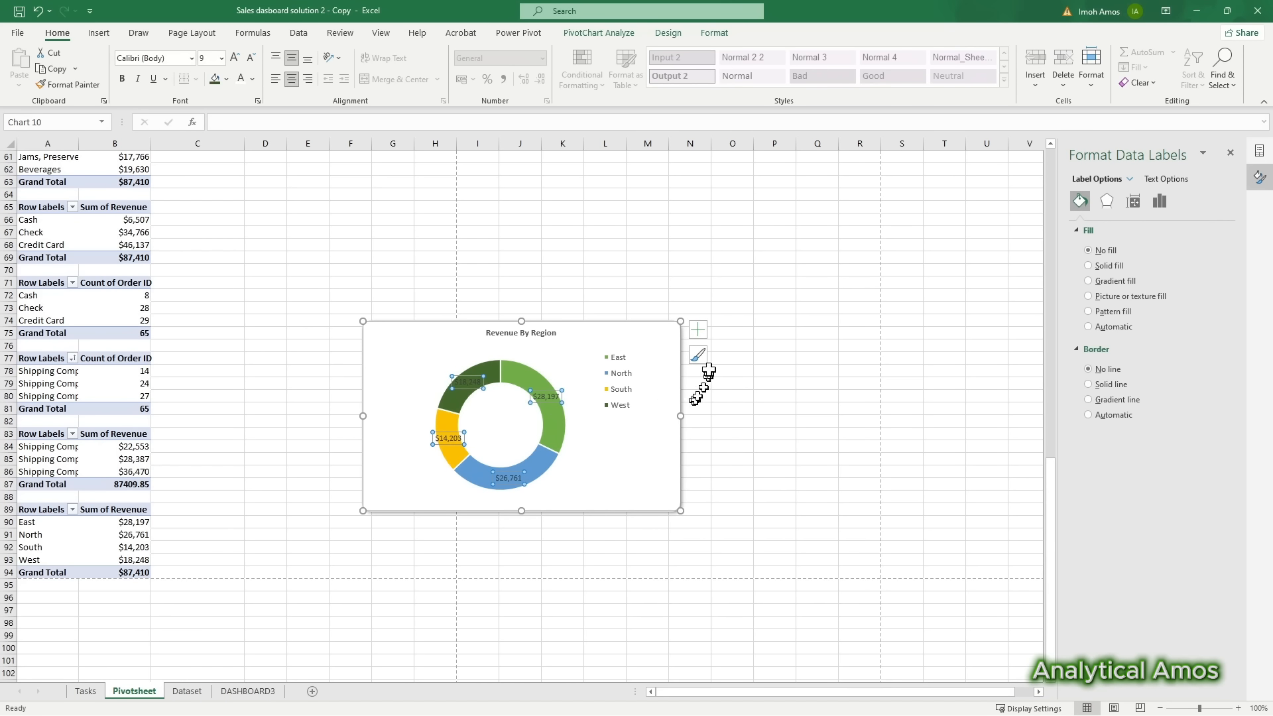
left_click(703, 333)
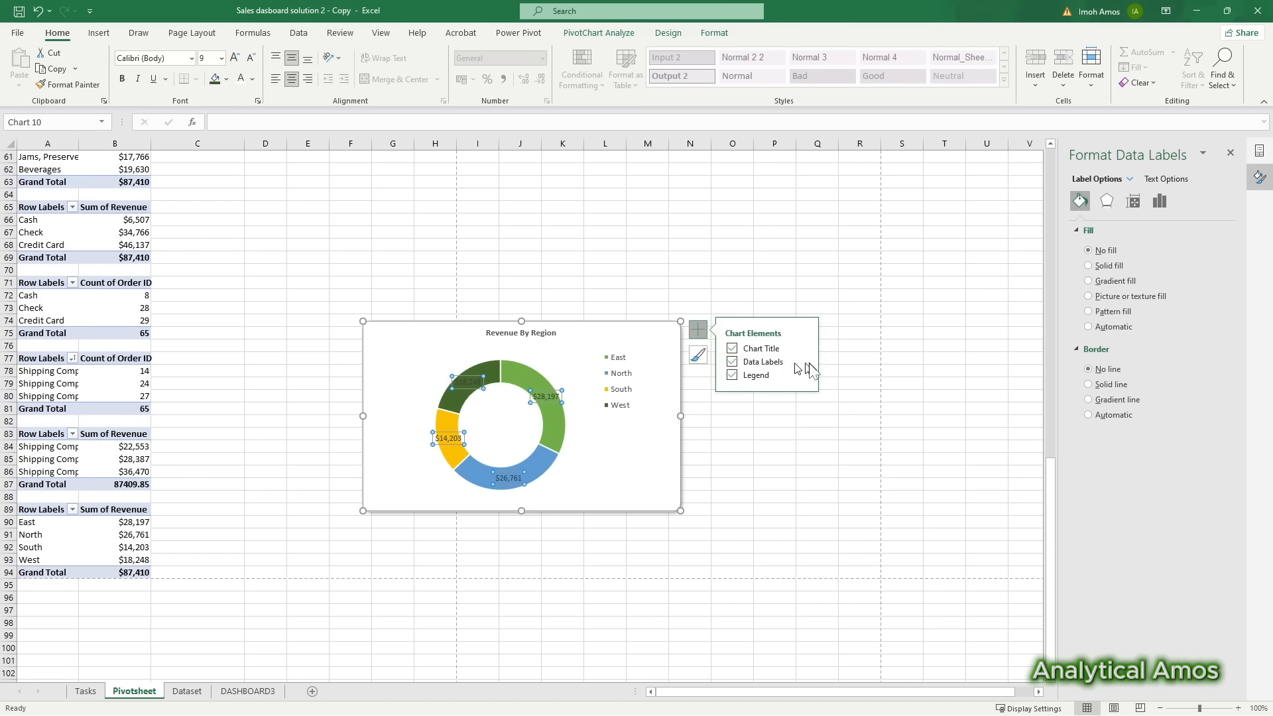
left_click(804, 362)
left_click(853, 402)
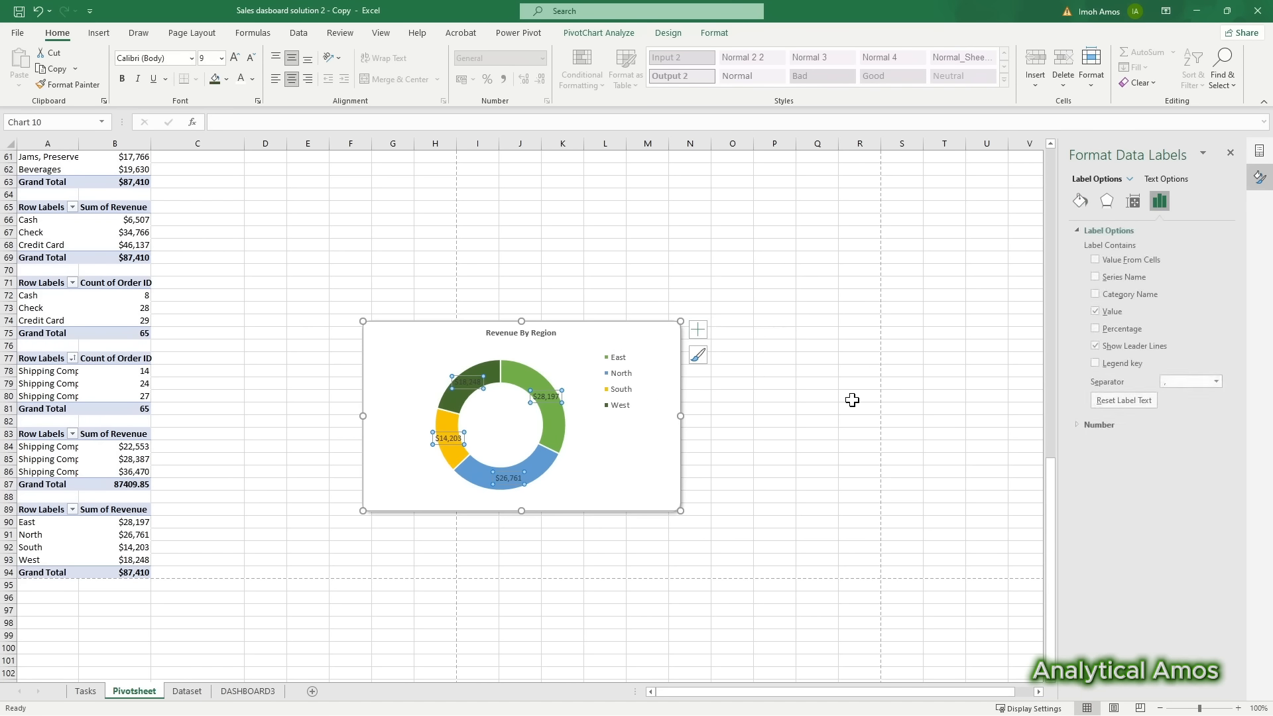
left_click(1095, 328)
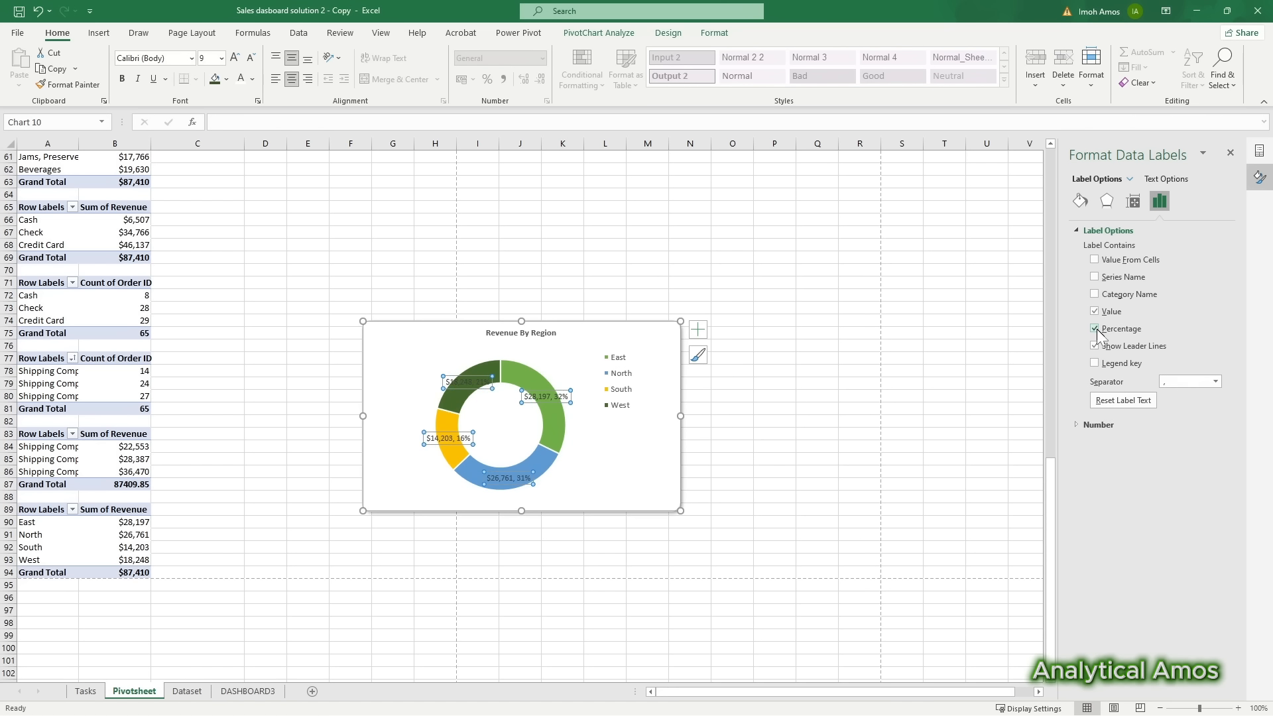
left_click(1094, 312)
Step: Format the doughnut's percentage labels as bold white text with font size 10
left_click(253, 79)
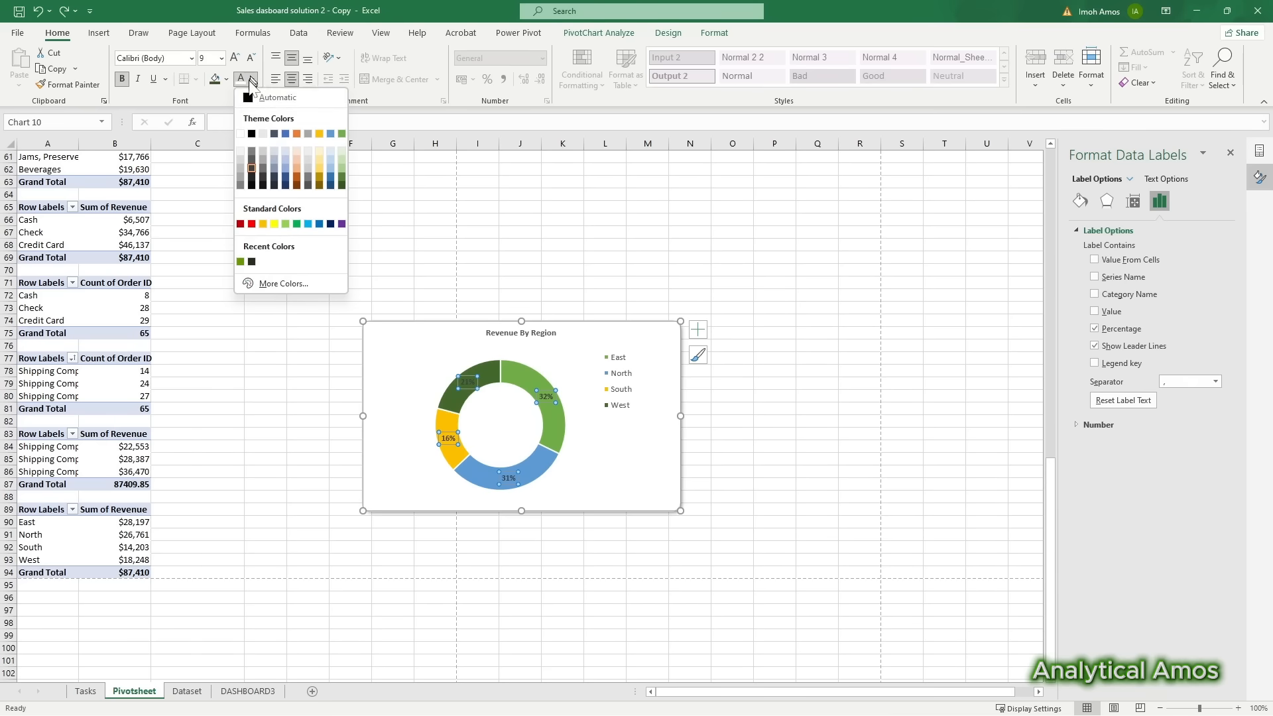
left_click(241, 133)
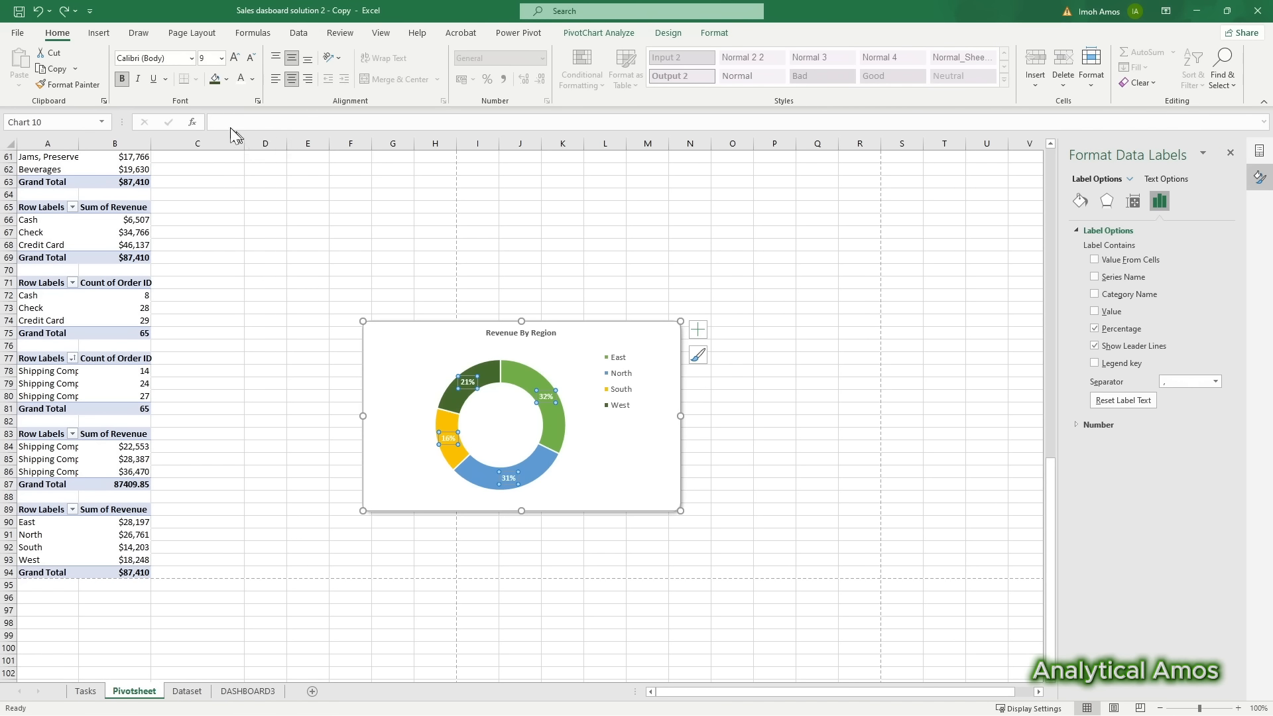
left_click(222, 59)
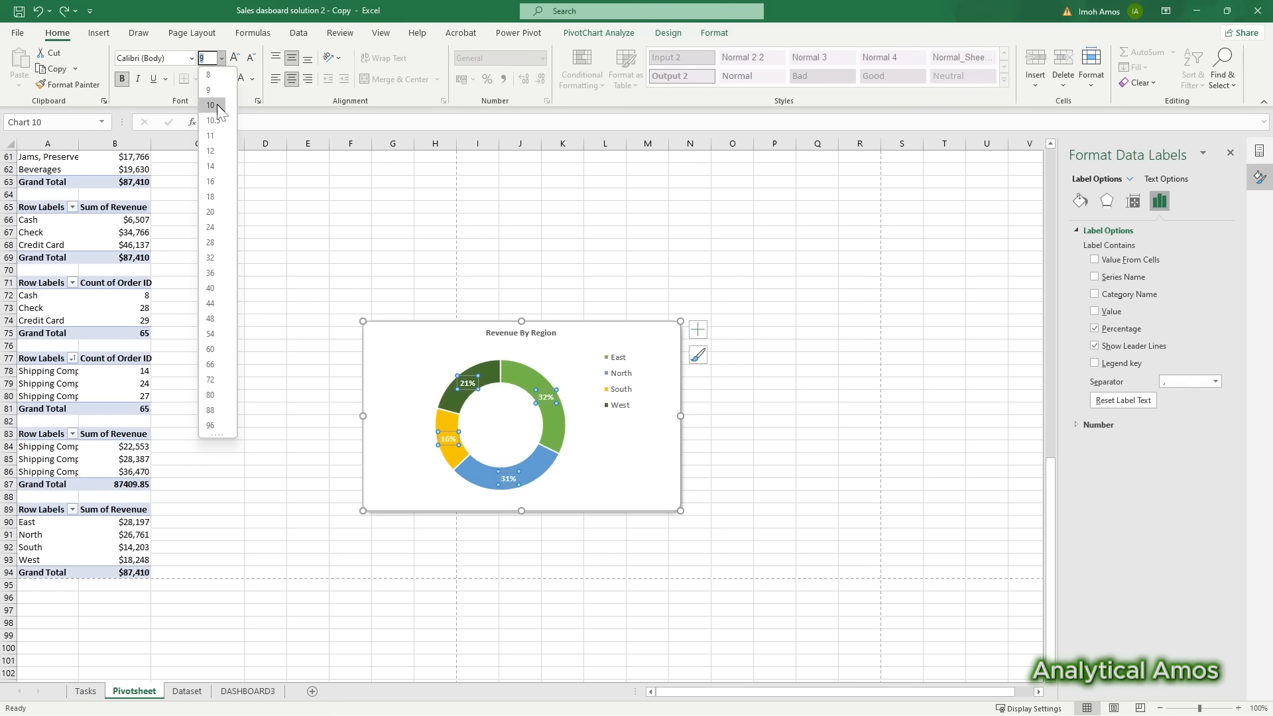
left_click(217, 102)
Step: Cut the Revenue By Region chart from the Pivotsheet and paste it into the DASHBOARD3 sheet
key("ctrl+x")
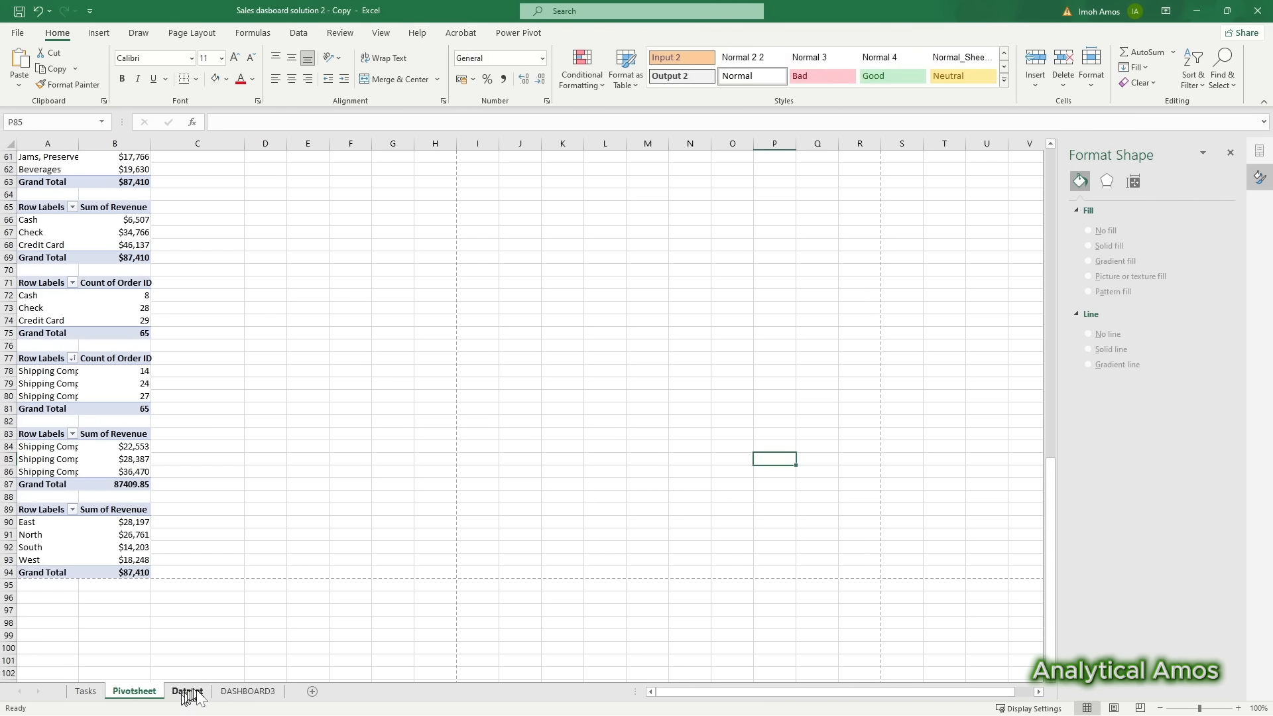
left_click(247, 691)
left_click(988, 512)
key("ctrl+v")
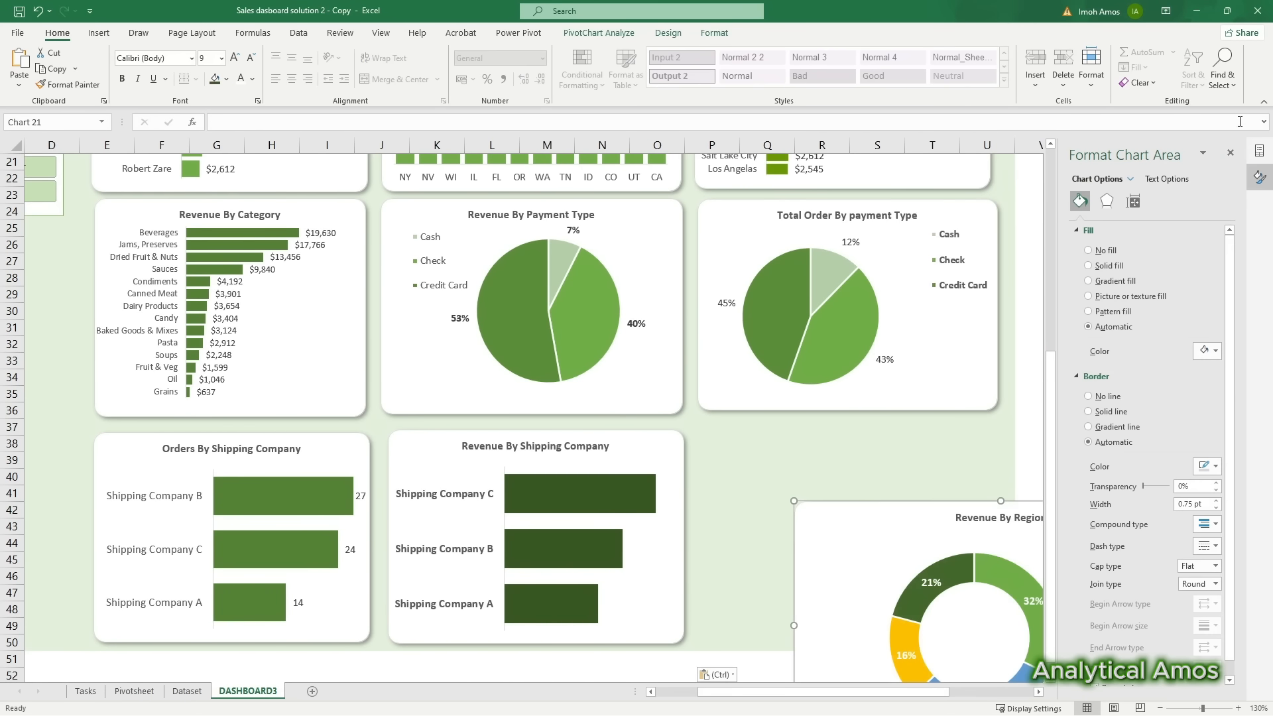
Step: Close the side panes, then place and shrink the Revenue By Region chart to fit beside the Revenue By Shipping Company chart
left_click(1236, 158)
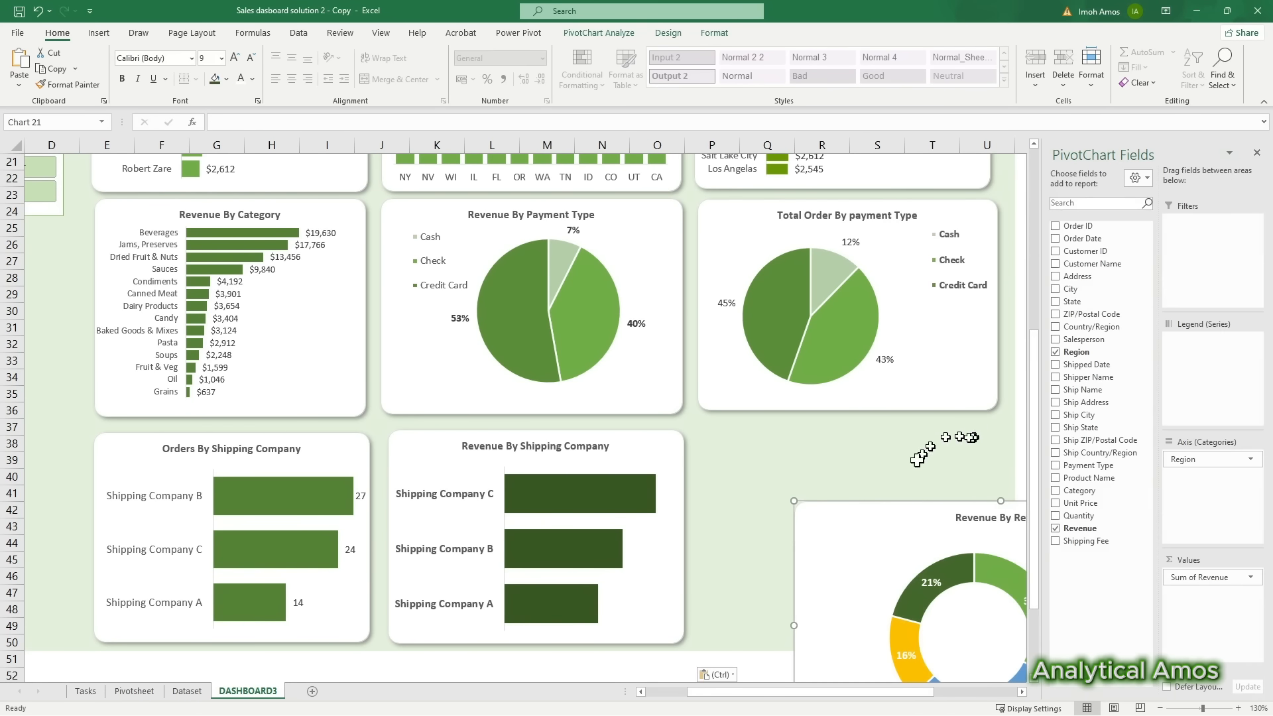
left_click(1257, 148)
left_click_drag(855, 540, 755, 469)
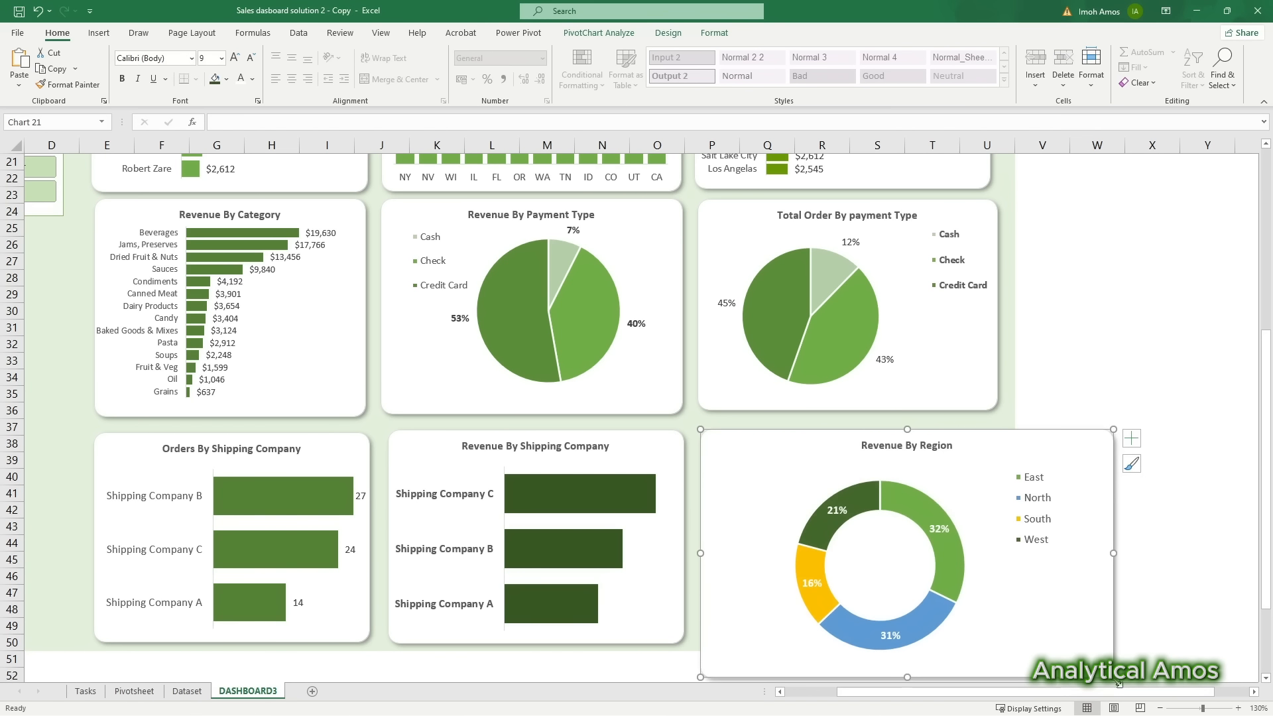
left_click_drag(1119, 685, 987, 610)
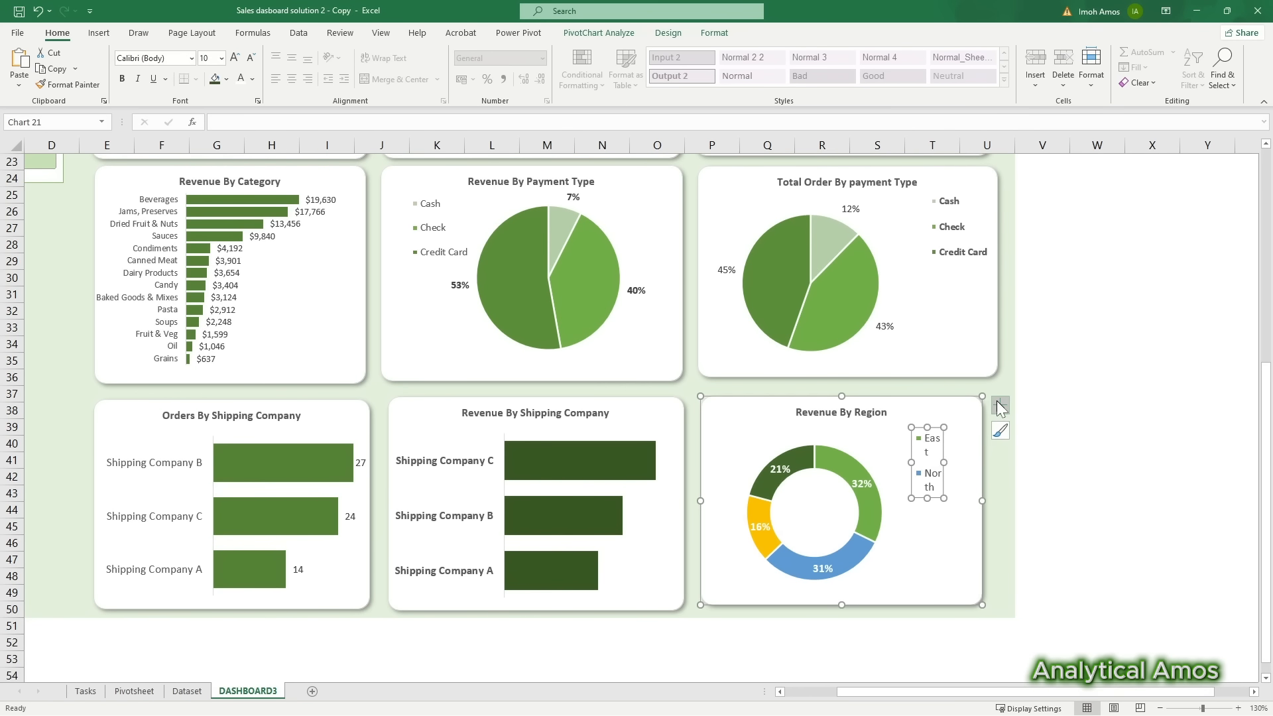
Step: Place the Revenue By Region chart's legend at the top of the chart and set its font size to 8
left_click(1000, 406)
left_click(1105, 437)
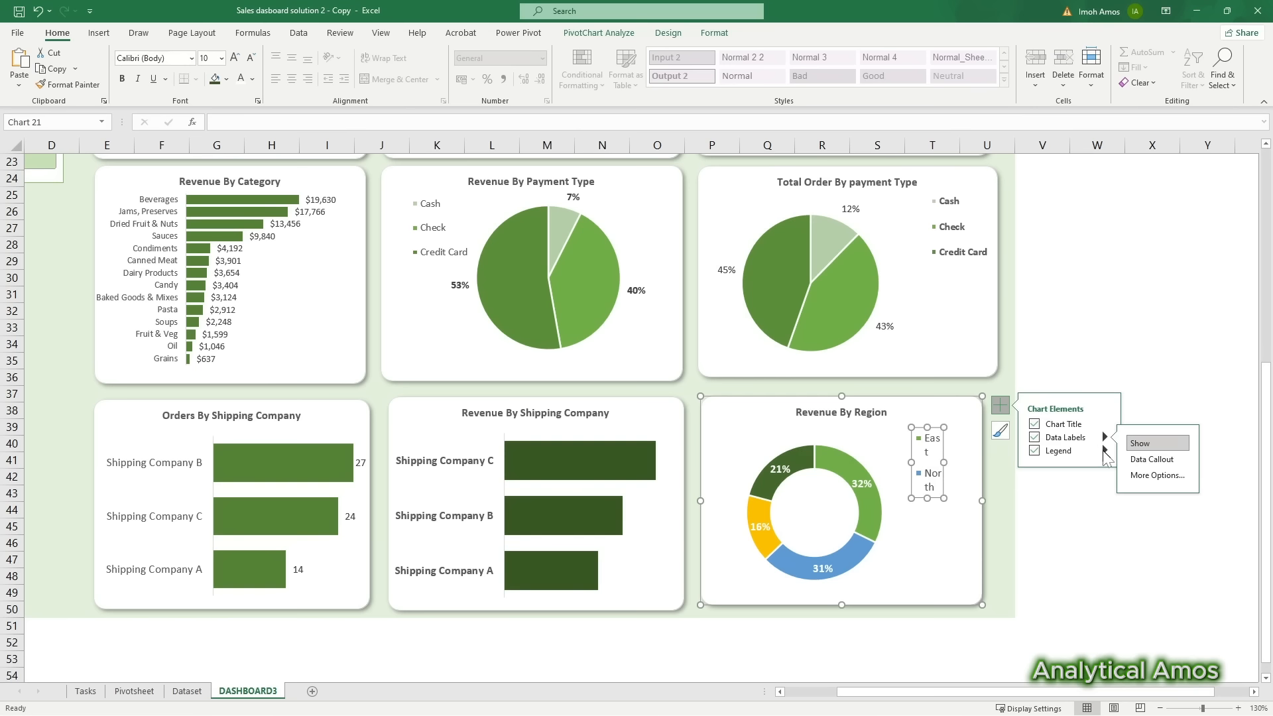
left_click(1105, 451)
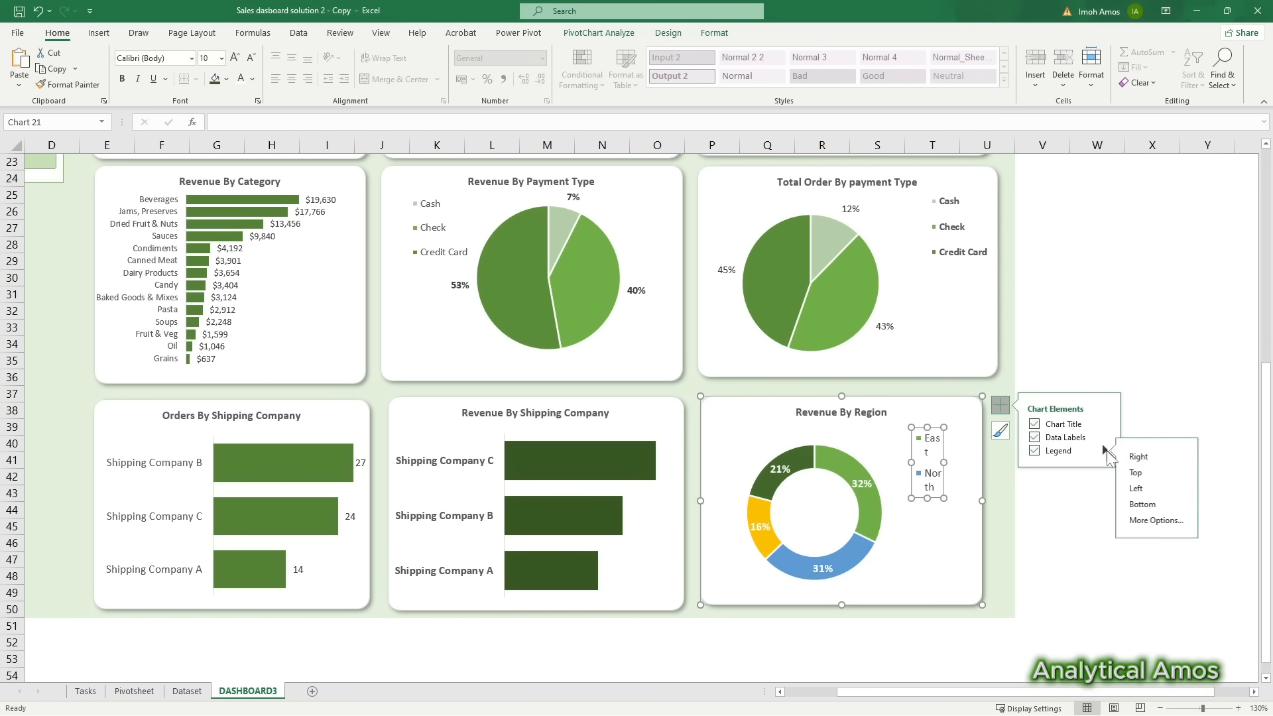
left_click(1139, 474)
left_click(221, 58)
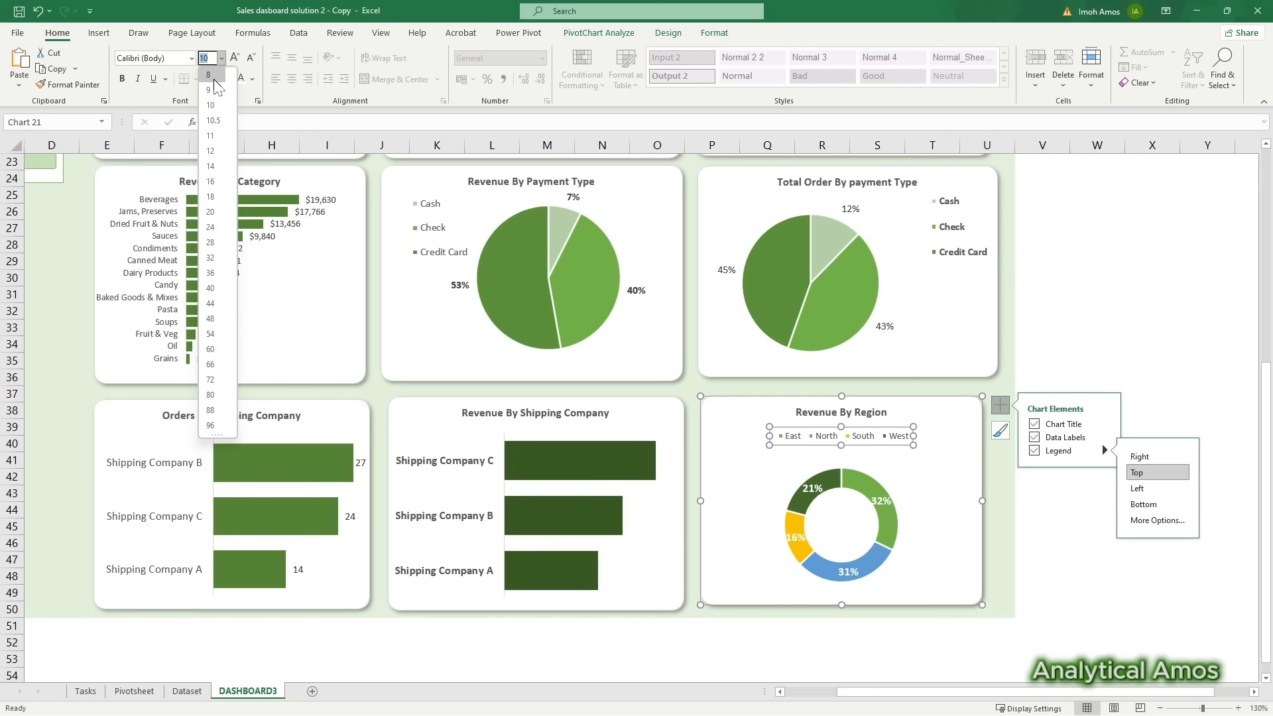
left_click(214, 78)
Step: Enlarge the doughnut's plot area within the Revenue By Region chart so its upper edge sits just below the legend
left_click(854, 507)
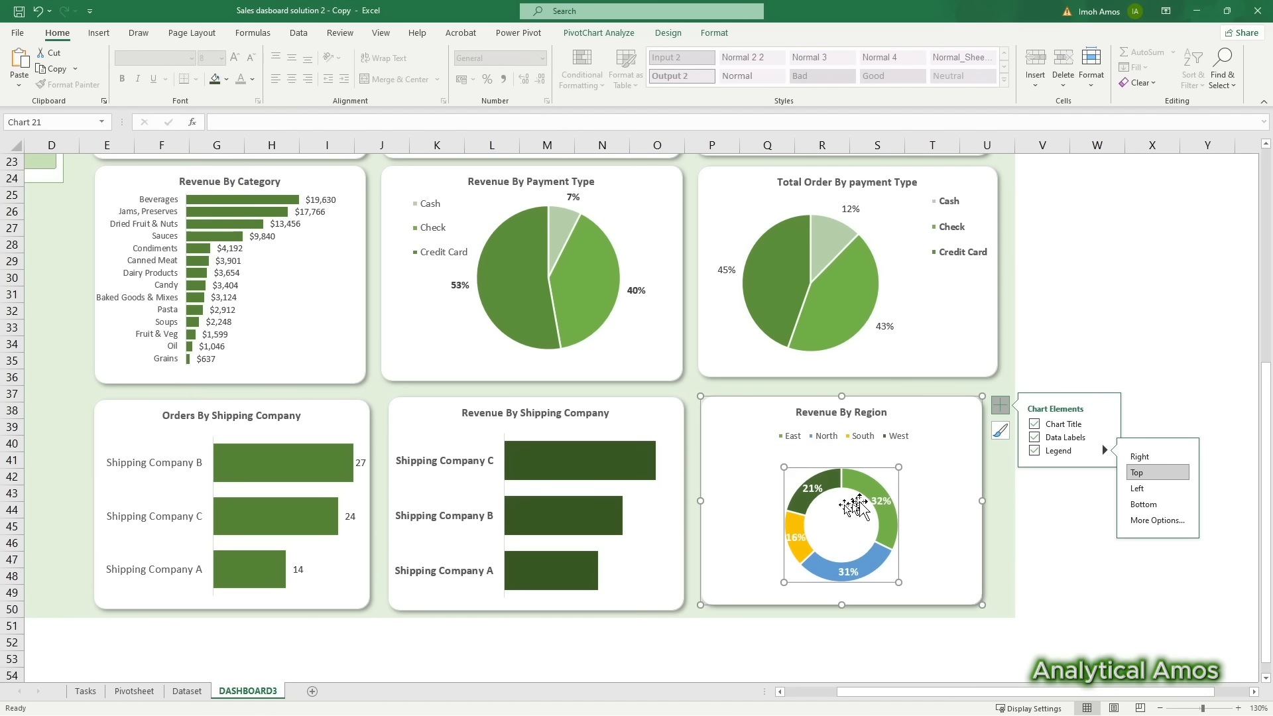
left_click_drag(899, 468, 919, 449)
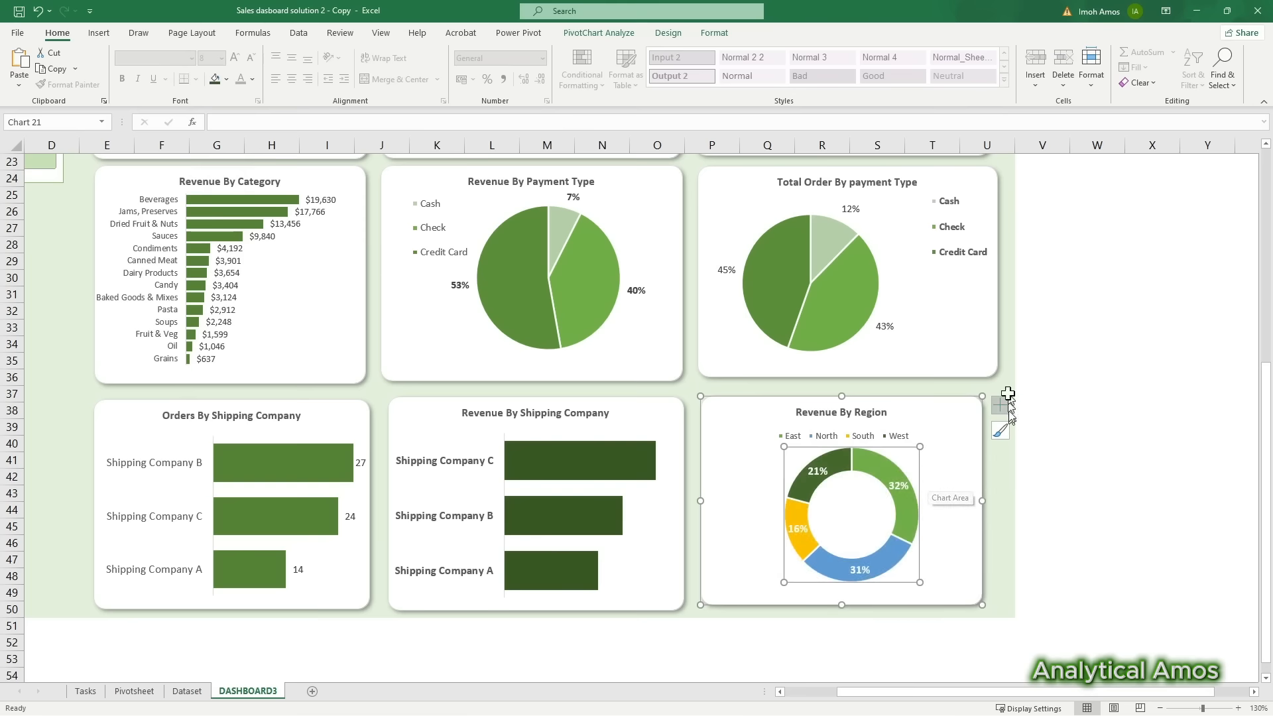
left_click(988, 377)
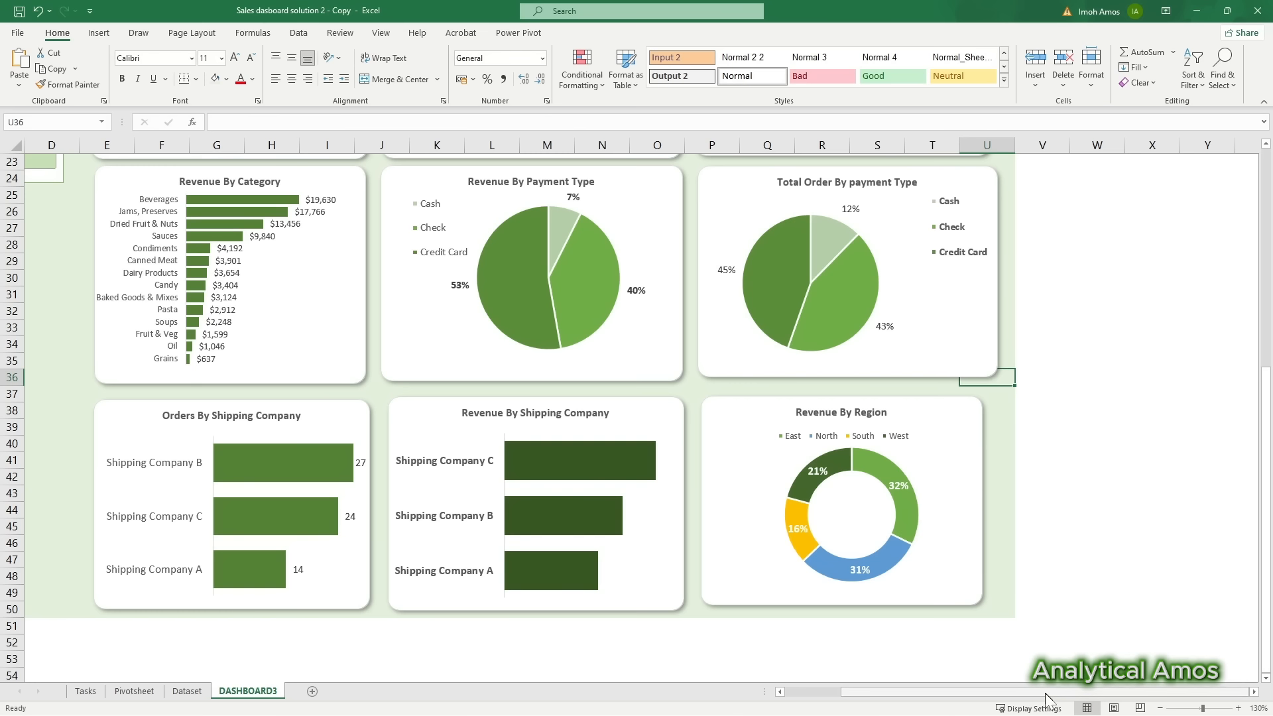
Step: Widen the Revenue By Region chart to line up with the edge of the Total Order By payment Type chart above it
scroll(990, 694, "left", 3)
scroll(1206, 653, "up", 5)
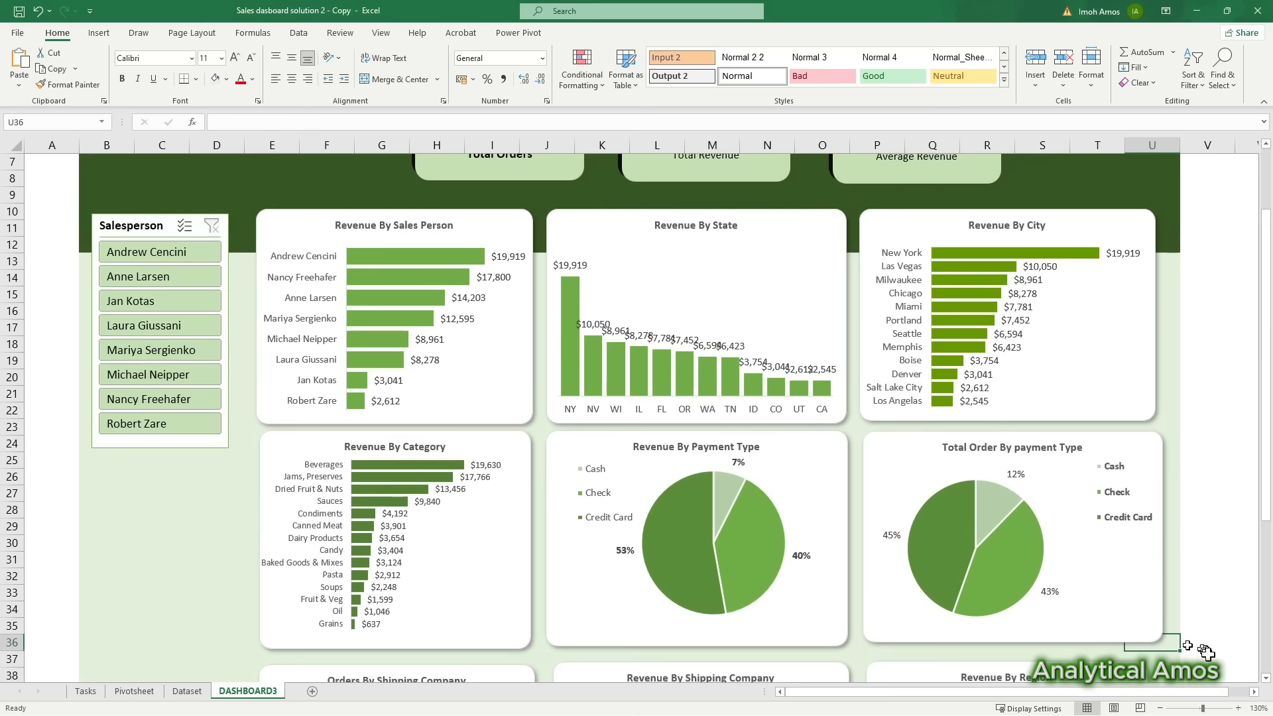
left_click_drag(1202, 708, 1200, 708)
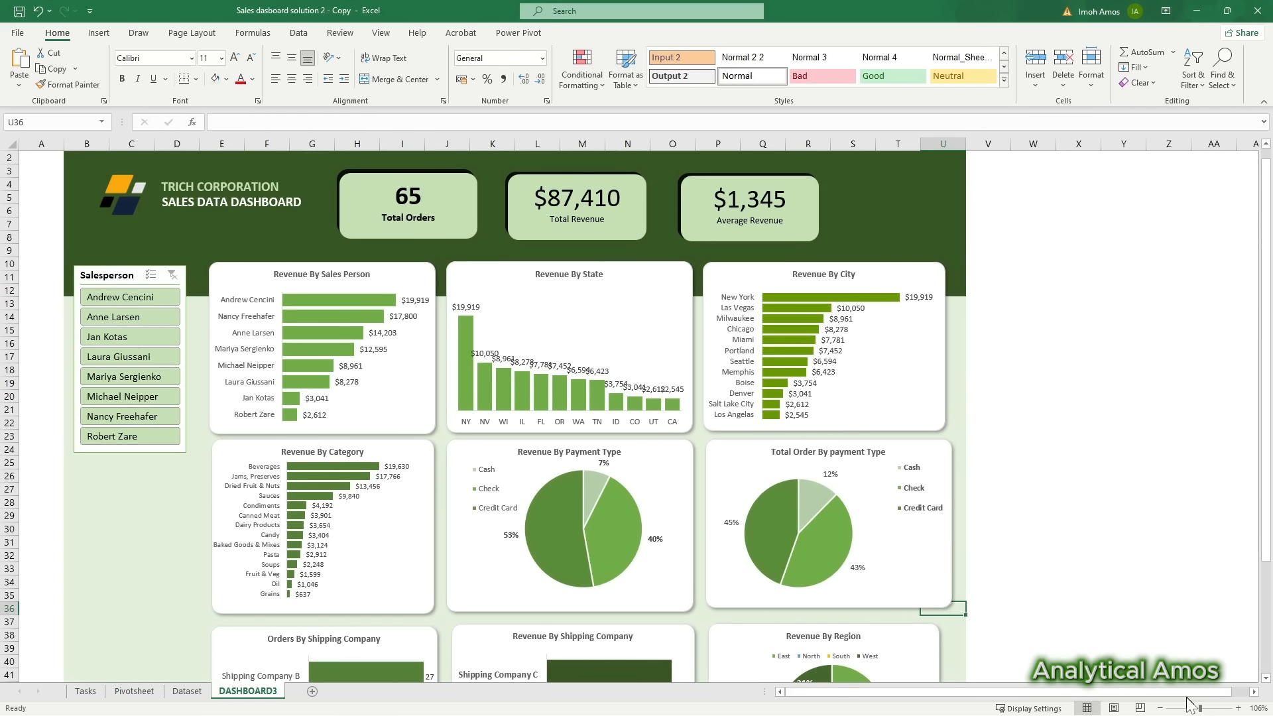
scroll(540, 418, "down", 3)
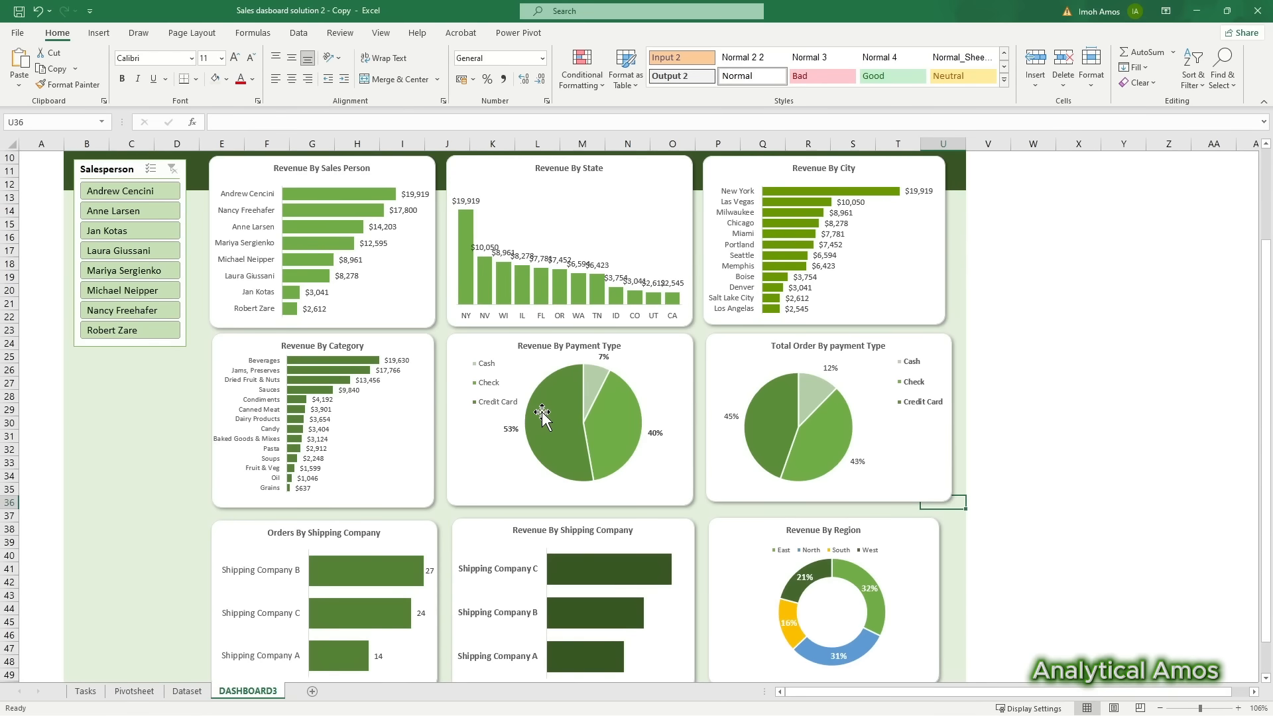
scroll(542, 416, "down", 4)
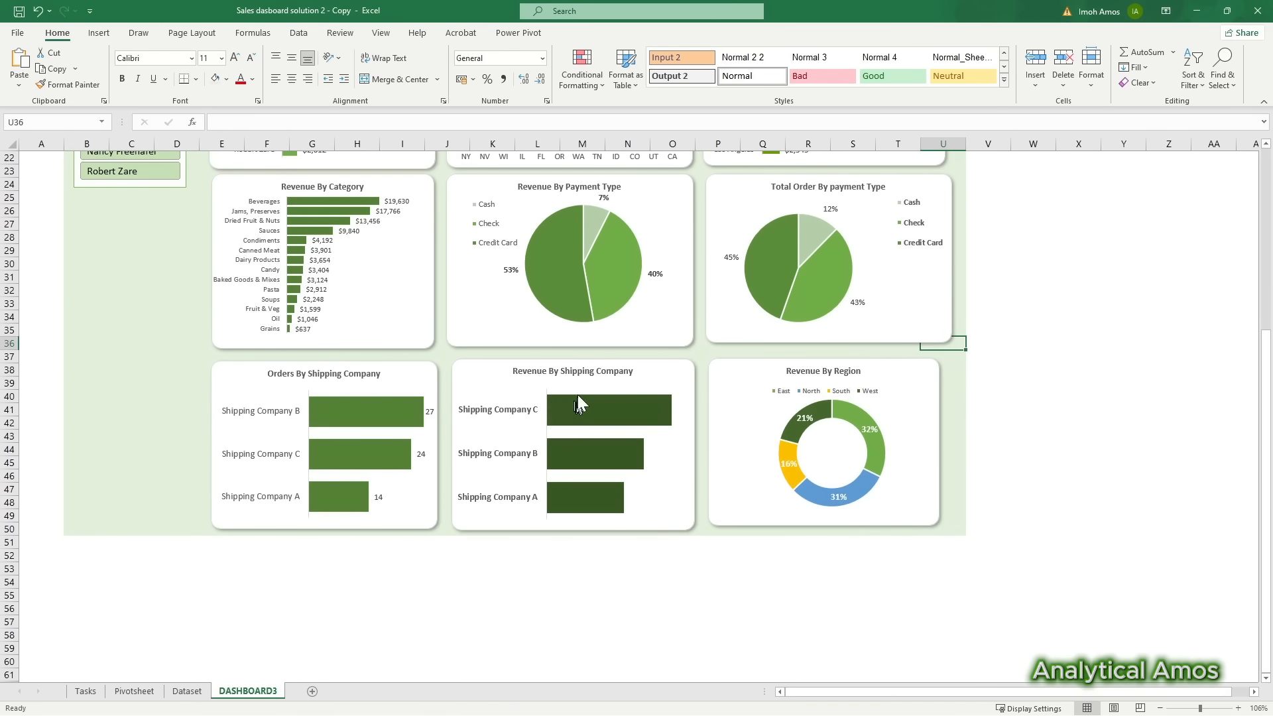
left_click(1034, 450)
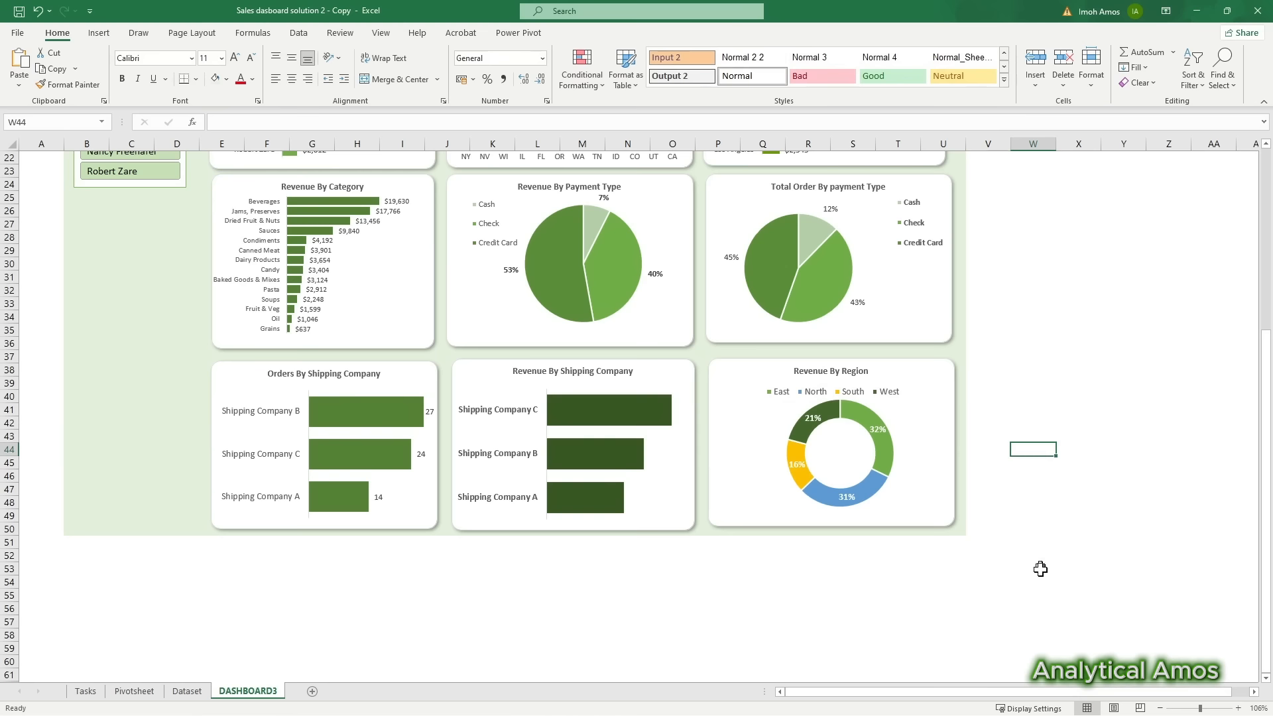
scroll(335, 442, "up", 3)
scroll(336, 442, "up", 3)
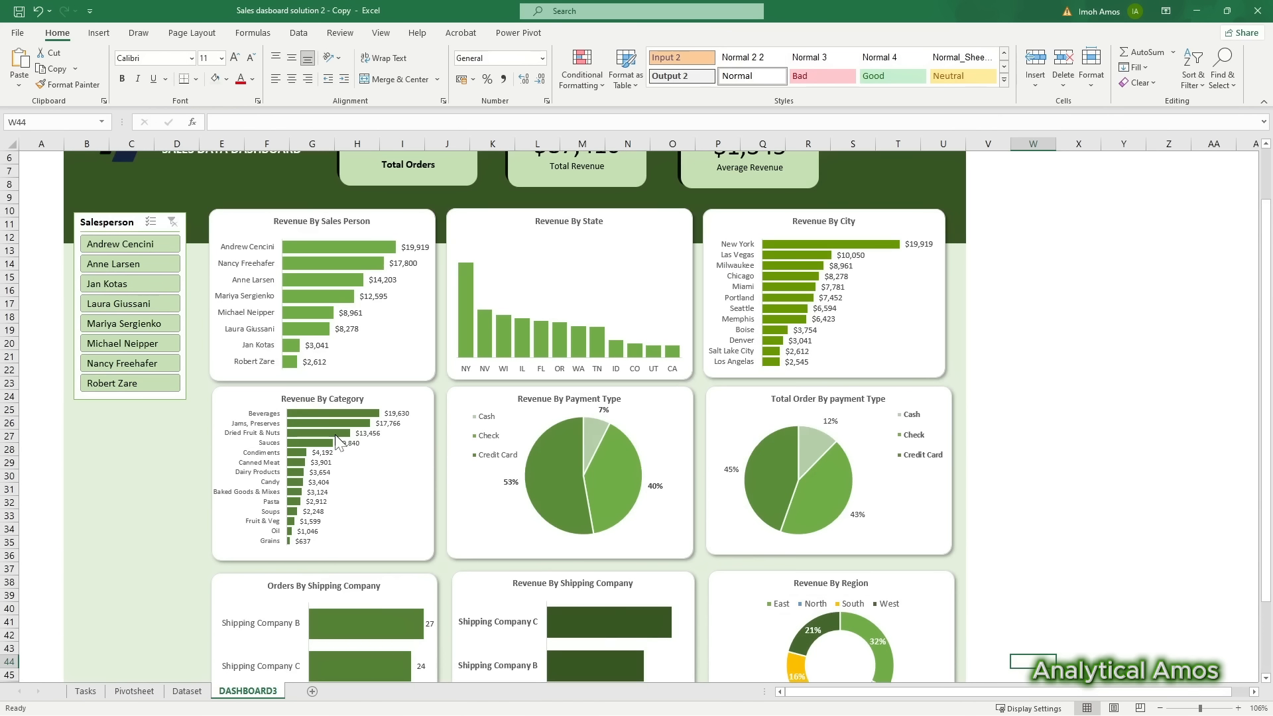
scroll(338, 434, "up", 2)
scroll(452, 397, "down", 3)
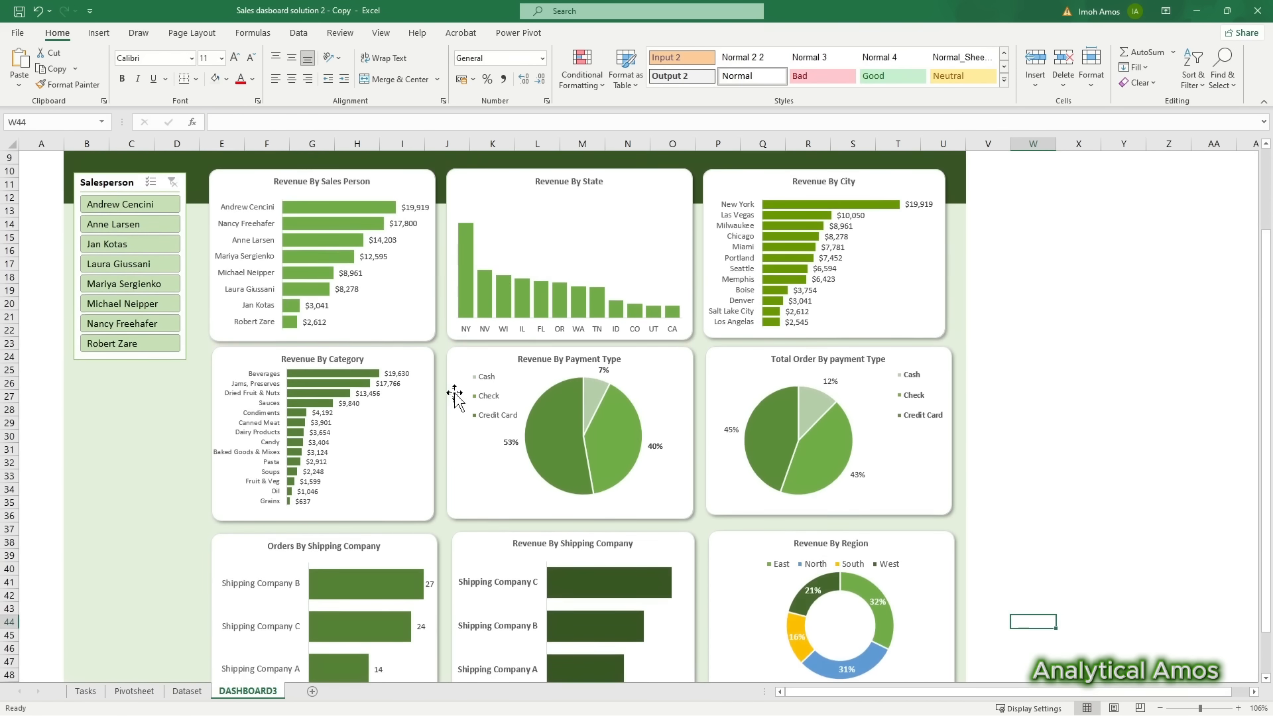
scroll(497, 378, "down", 2)
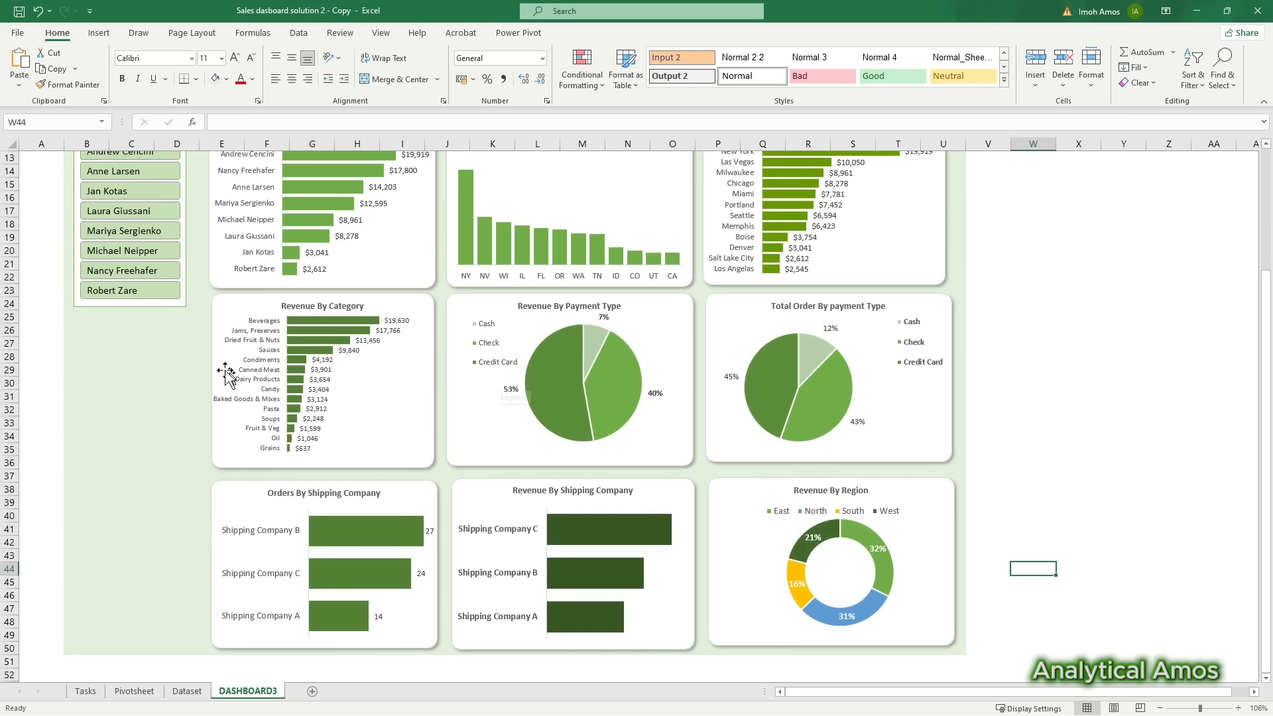
left_click(137, 370)
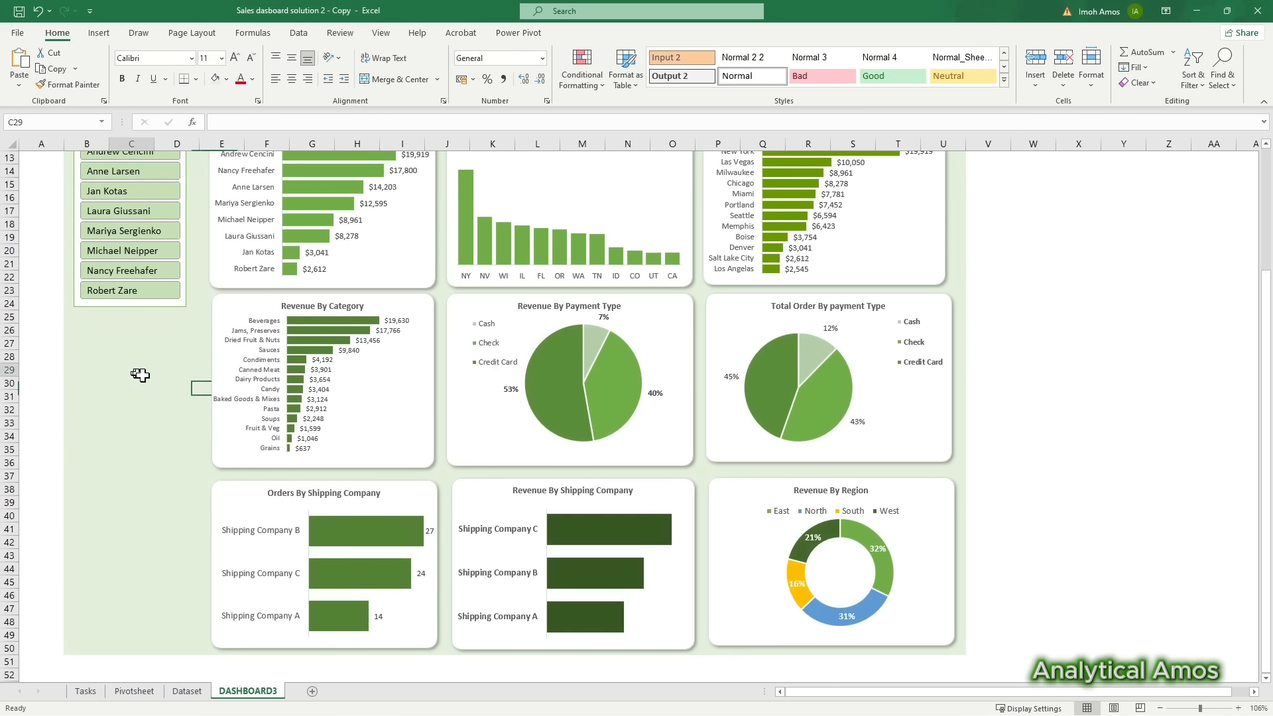
left_click(162, 410)
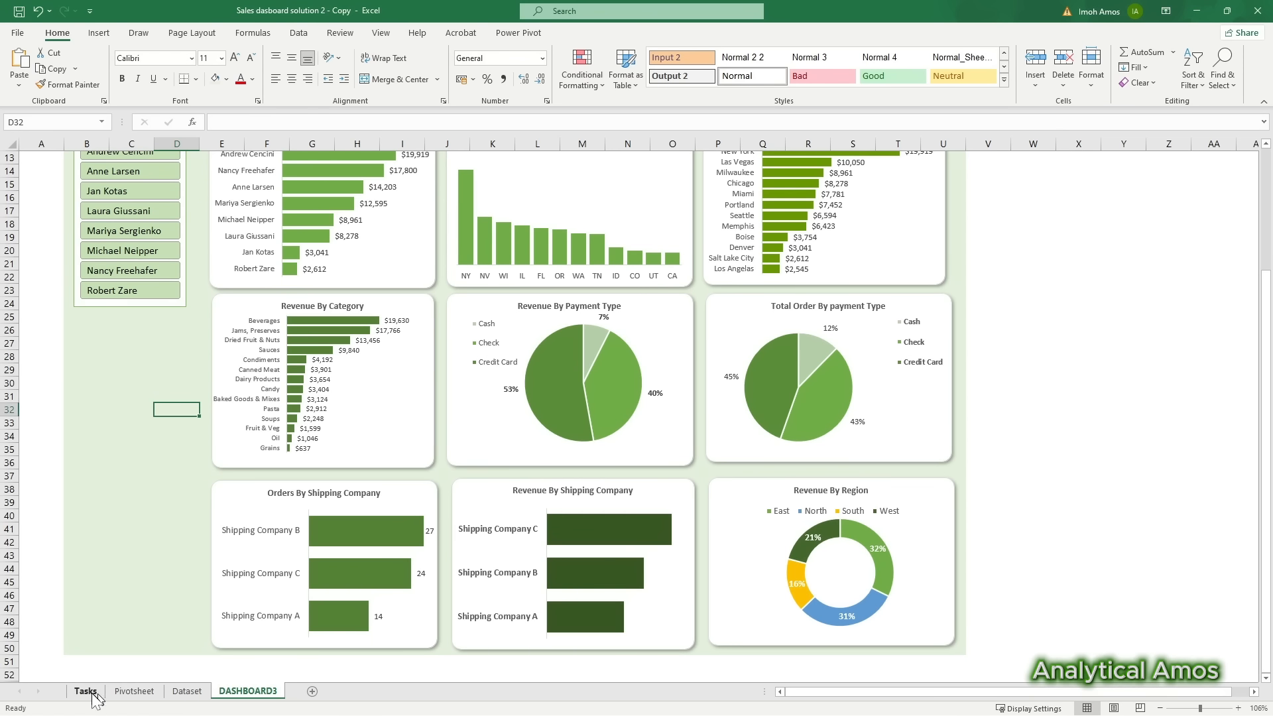
Step: Insert an Order Date timeline for the region revenue PivotTable on the Pivotsheet
left_click(134, 691)
left_click(126, 535)
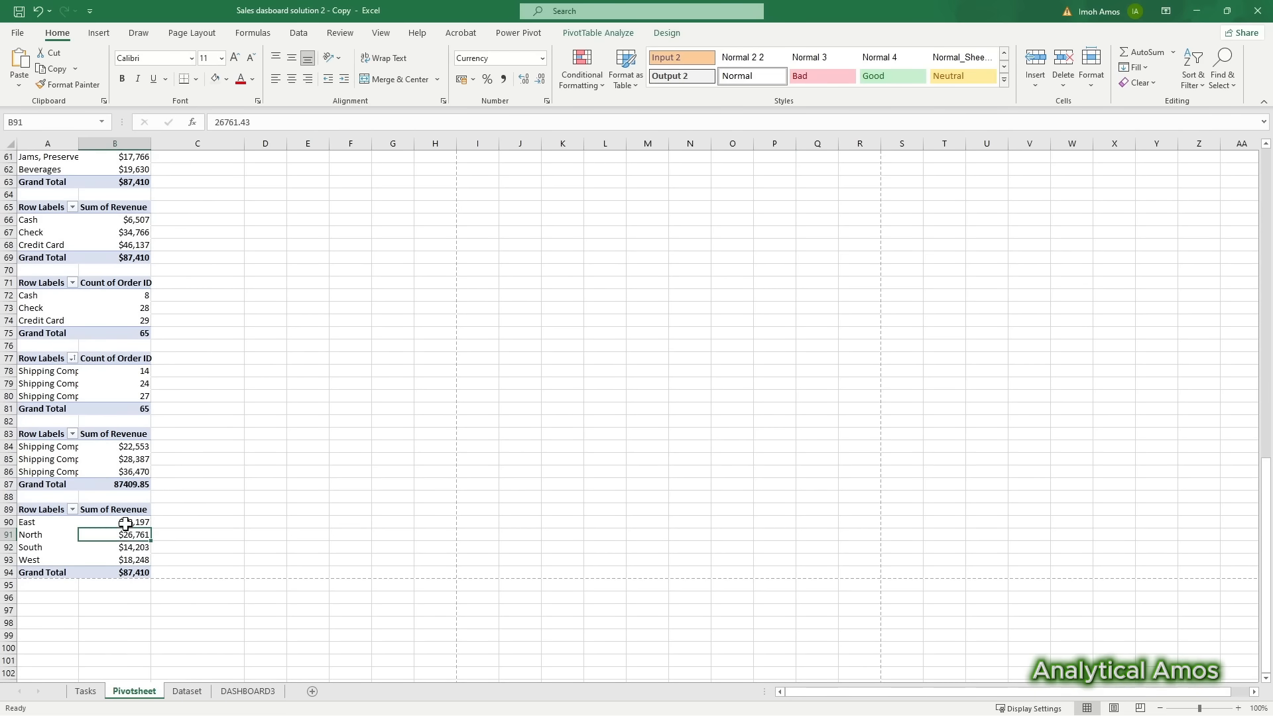
left_click(99, 32)
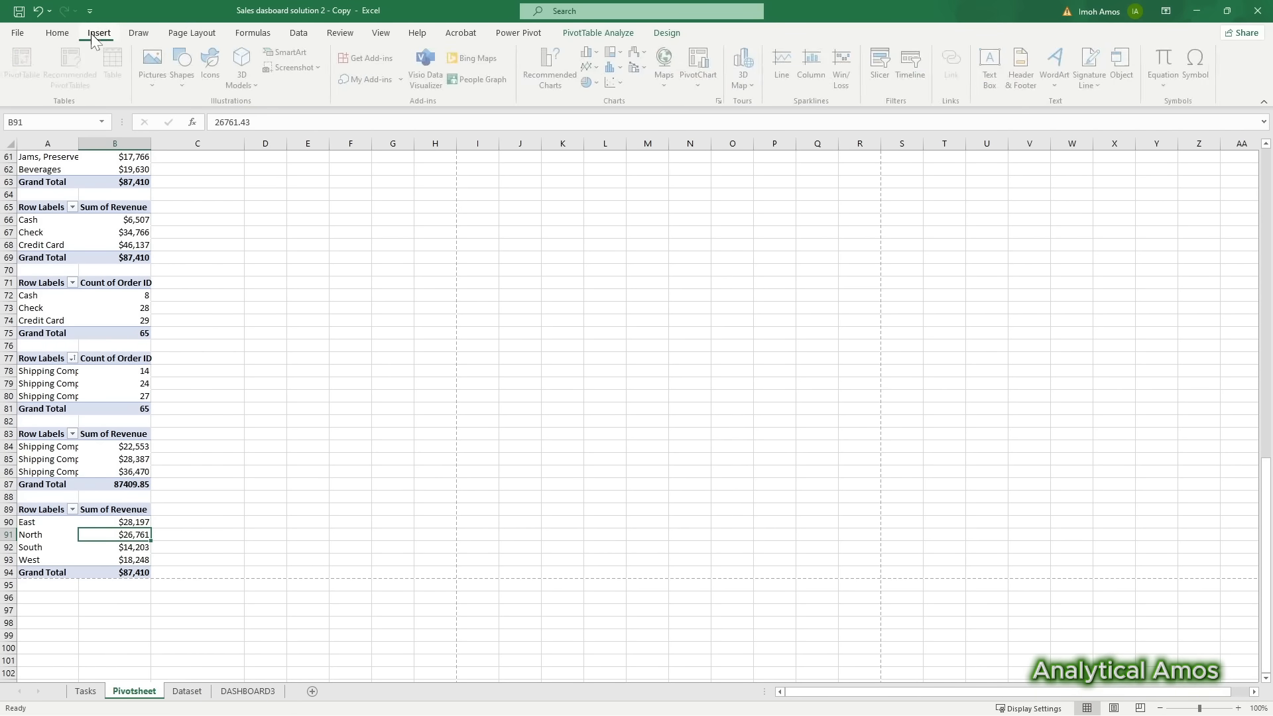
left_click(913, 67)
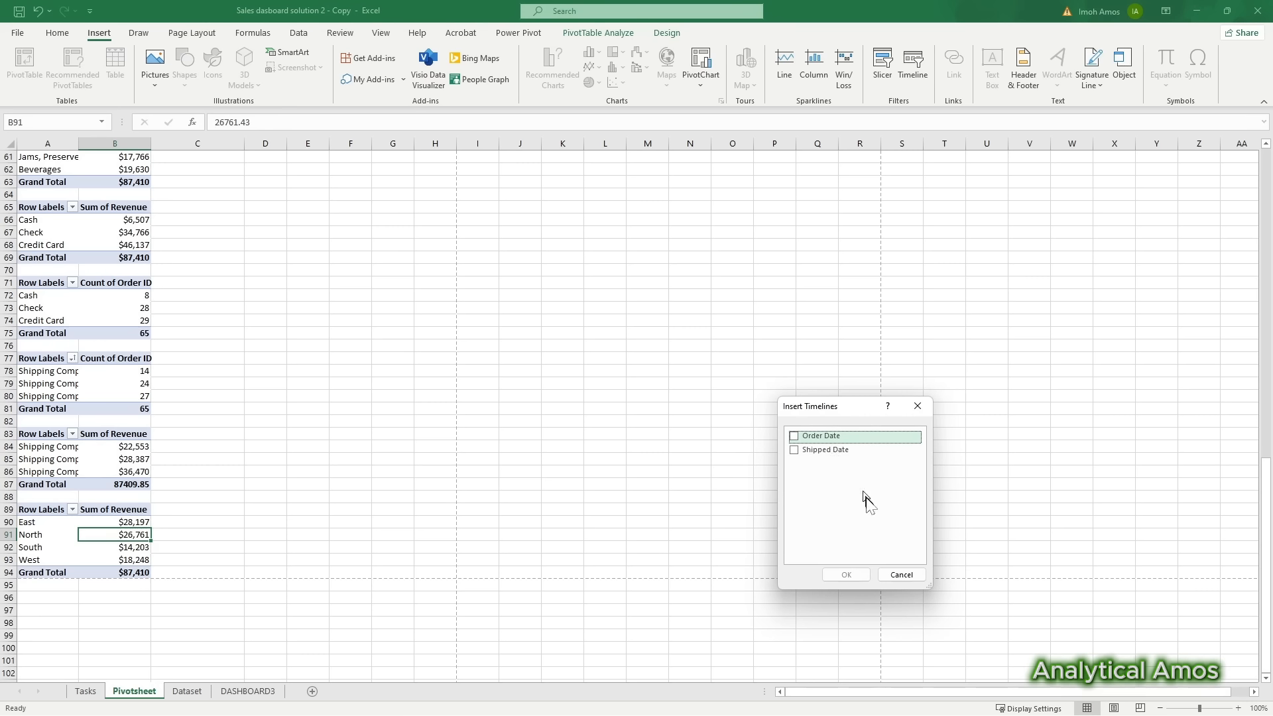
left_click(795, 437)
left_click(849, 575)
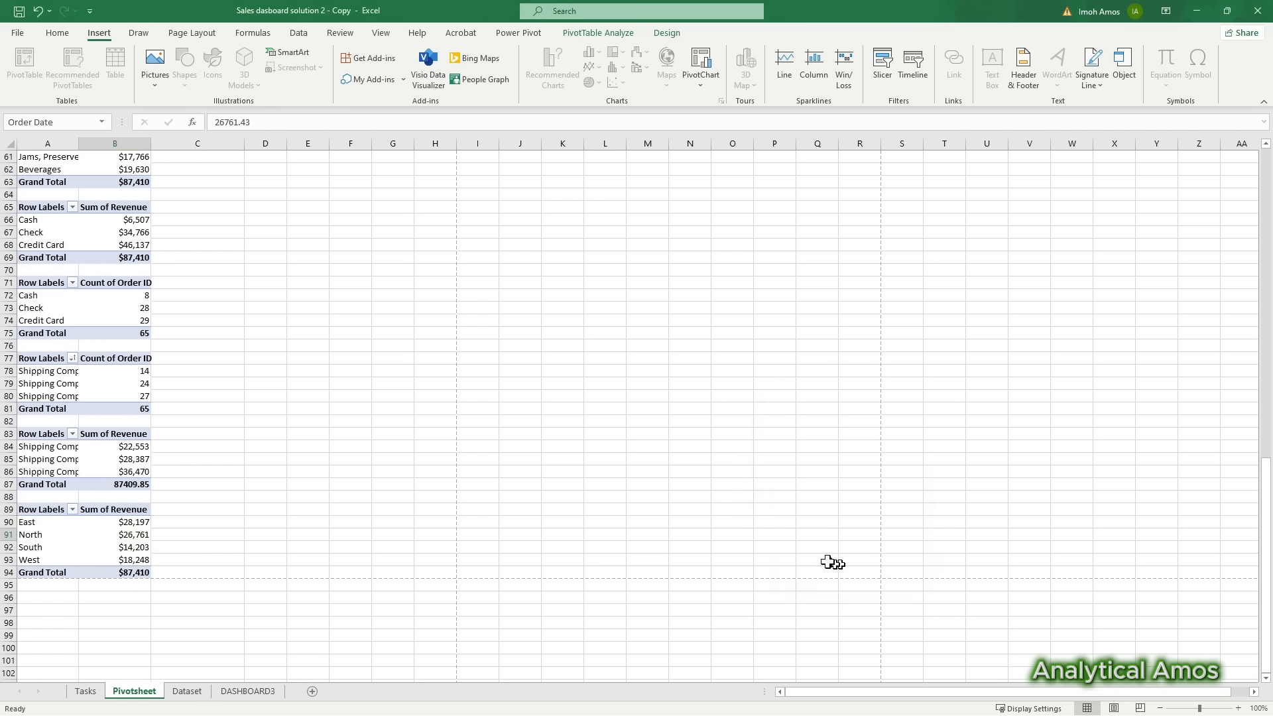
Step: Move the Order Date timeline to an empty area higher on the sheet and show it in days at the end of December 2014
left_click_drag(633, 376, 532, 231)
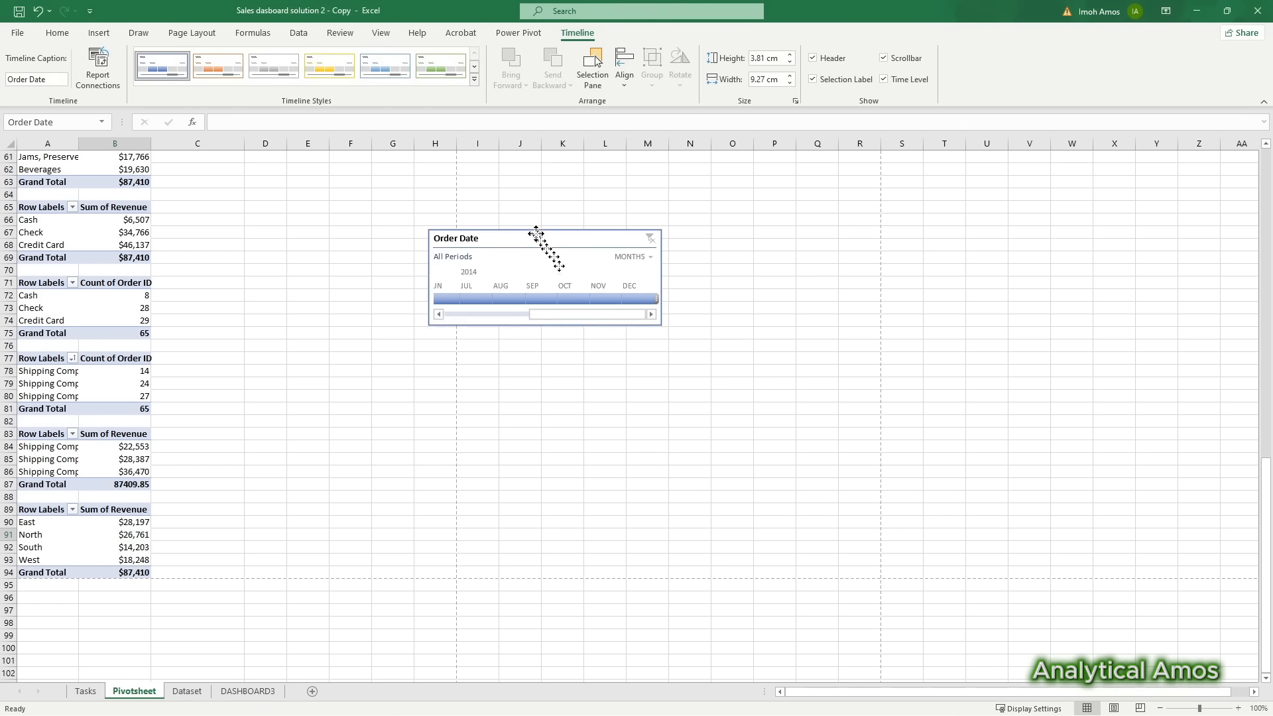
left_click(648, 258)
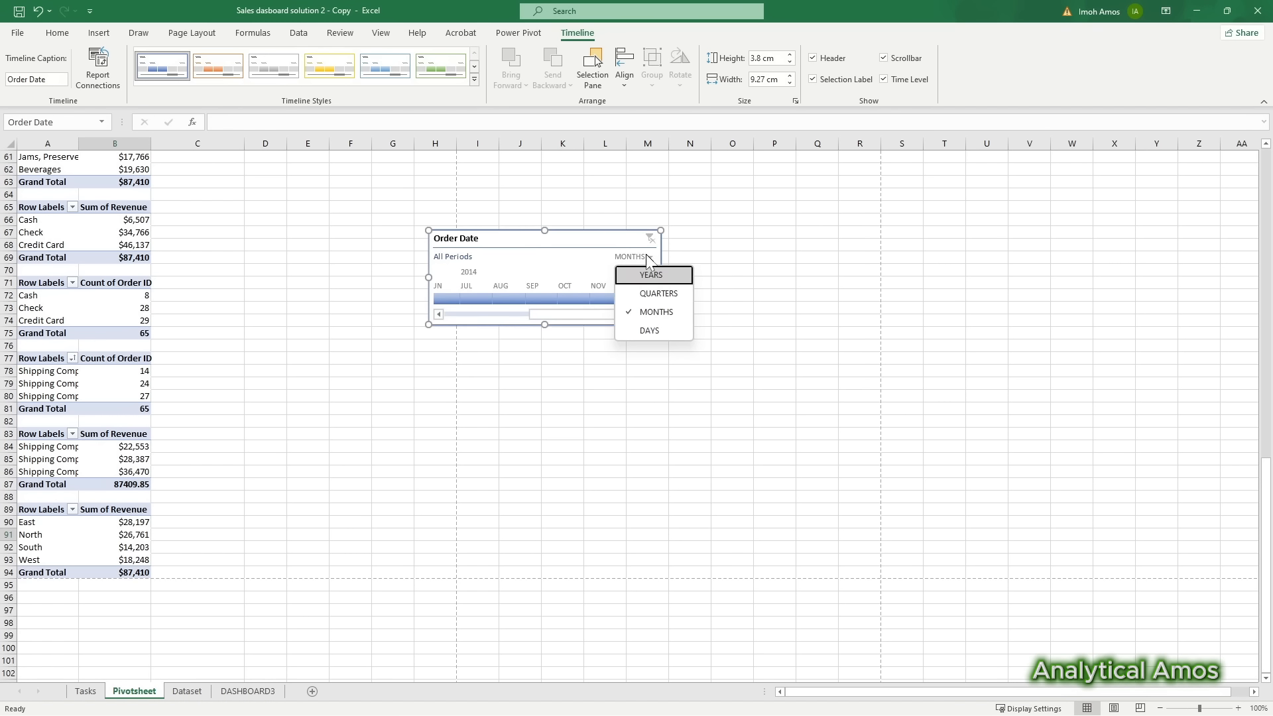
left_click(648, 330)
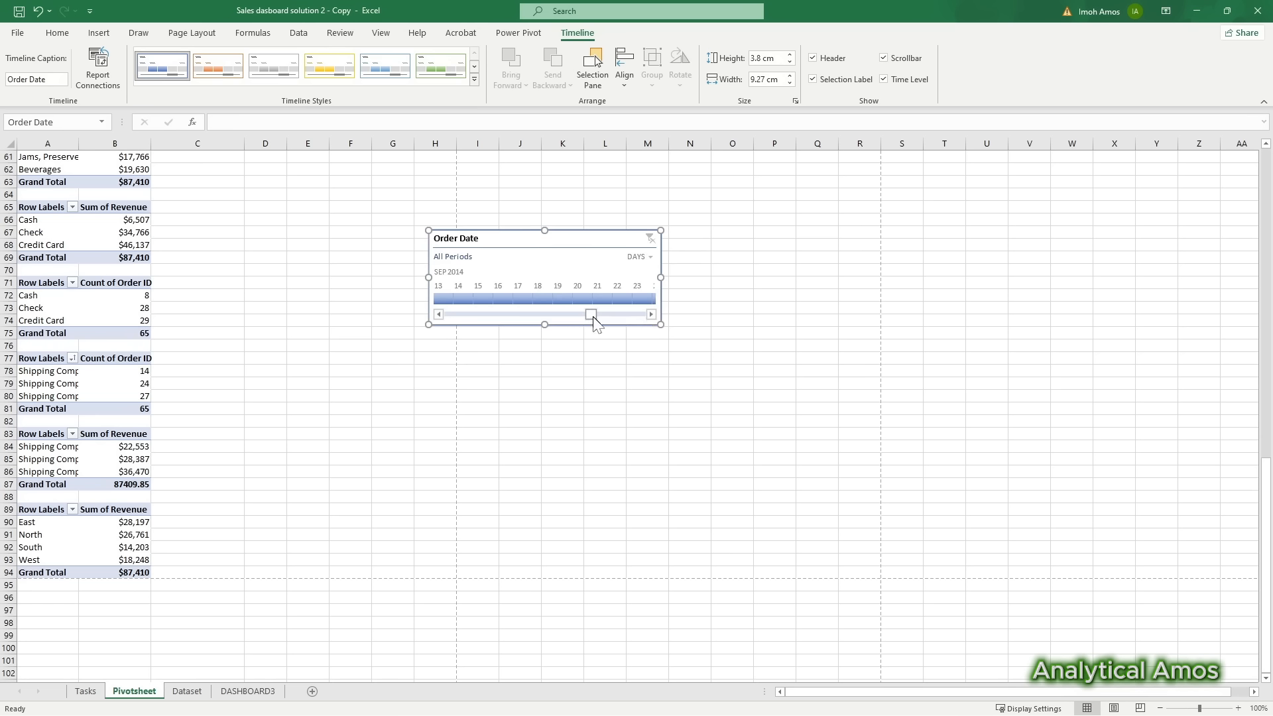
left_click_drag(594, 318, 645, 319)
Step: Apply the light green style to the Order Date timeline and resize it to about 4.52 cm high and 4.82 cm wide
left_click(434, 60)
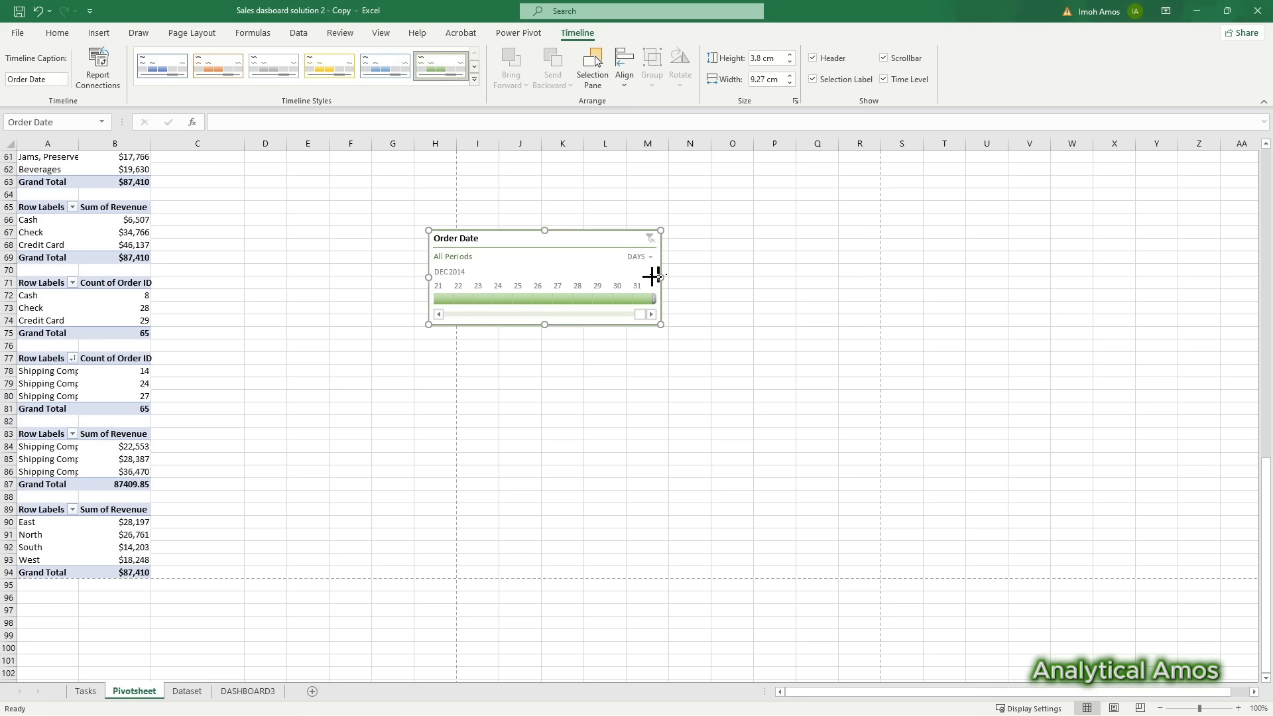
left_click_drag(652, 276, 545, 286)
left_click_drag(489, 324, 488, 342)
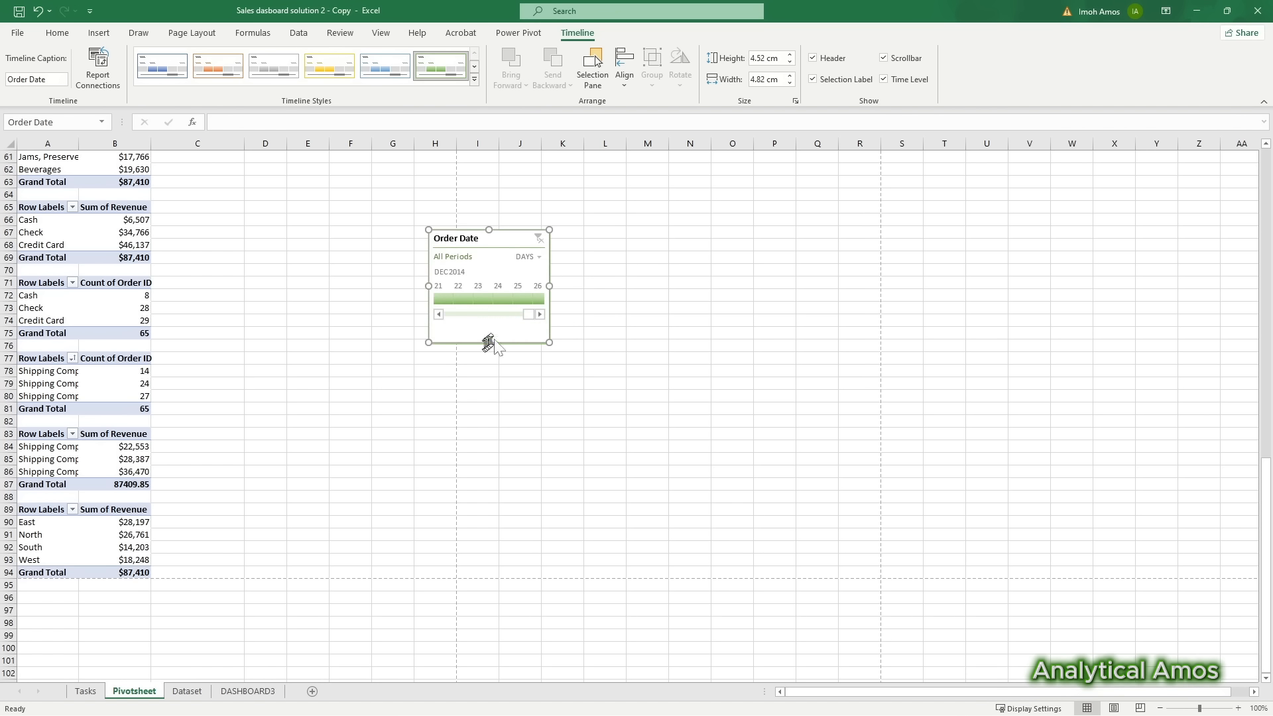
Step: Transfer the Order Date timeline from the Pivotsheet to DASHBOARD3 and place it directly below the Salesperson slicer
left_click(115, 534)
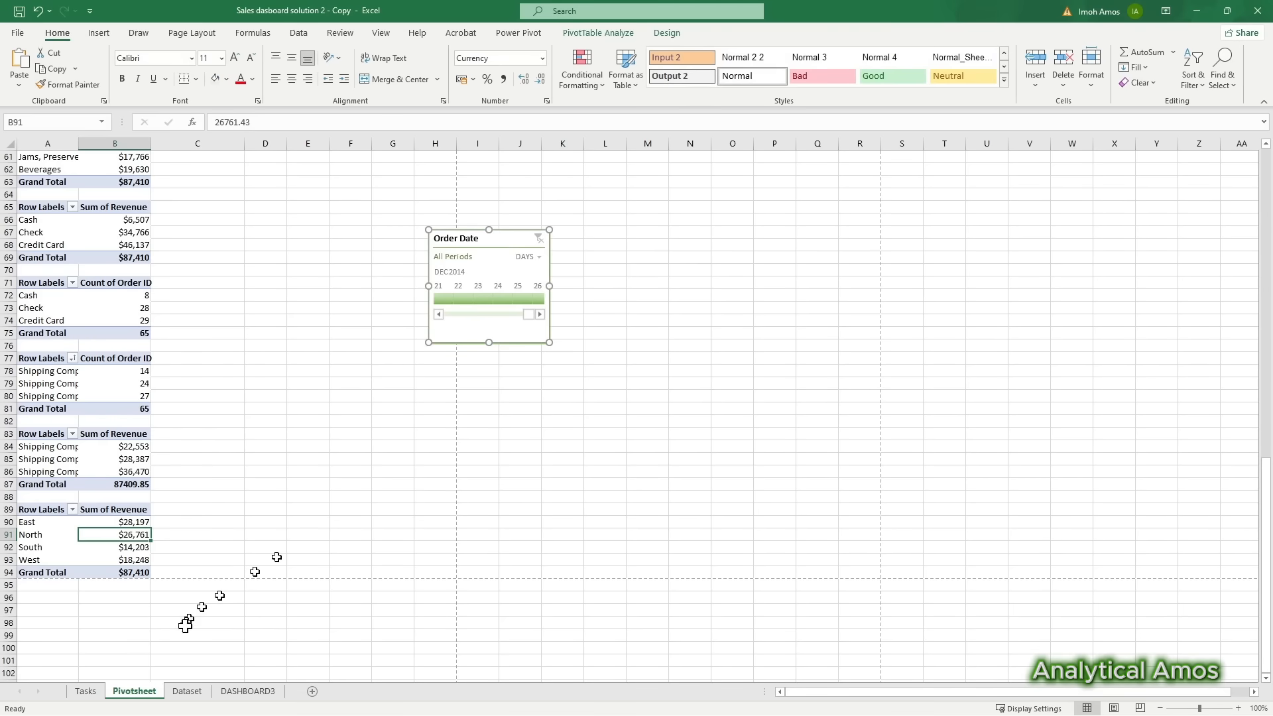
key("ctrl+x")
left_click(247, 691)
key("ctrl+v")
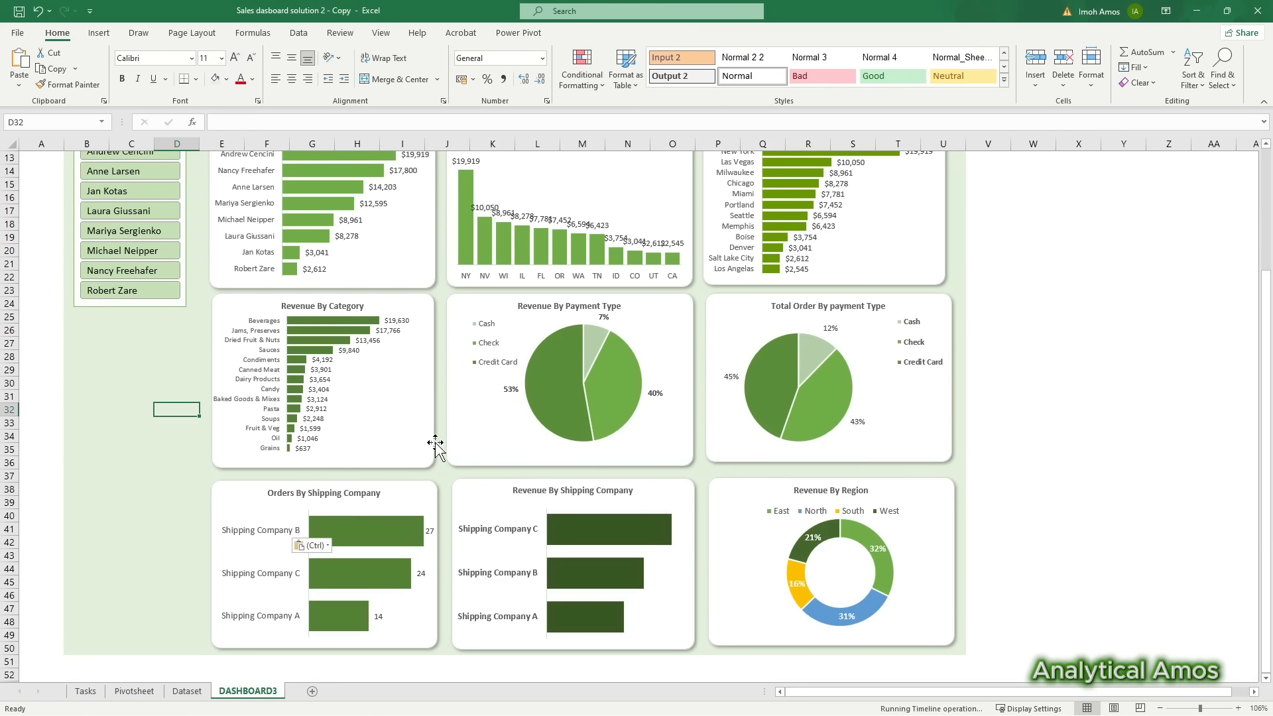
left_click_drag(240, 408, 164, 324)
Step: Widen the Salesperson slicer to match the Order Date timeline, and widen the Revenue By City chart to line up with the chart below
scroll(284, 350, "up", 3)
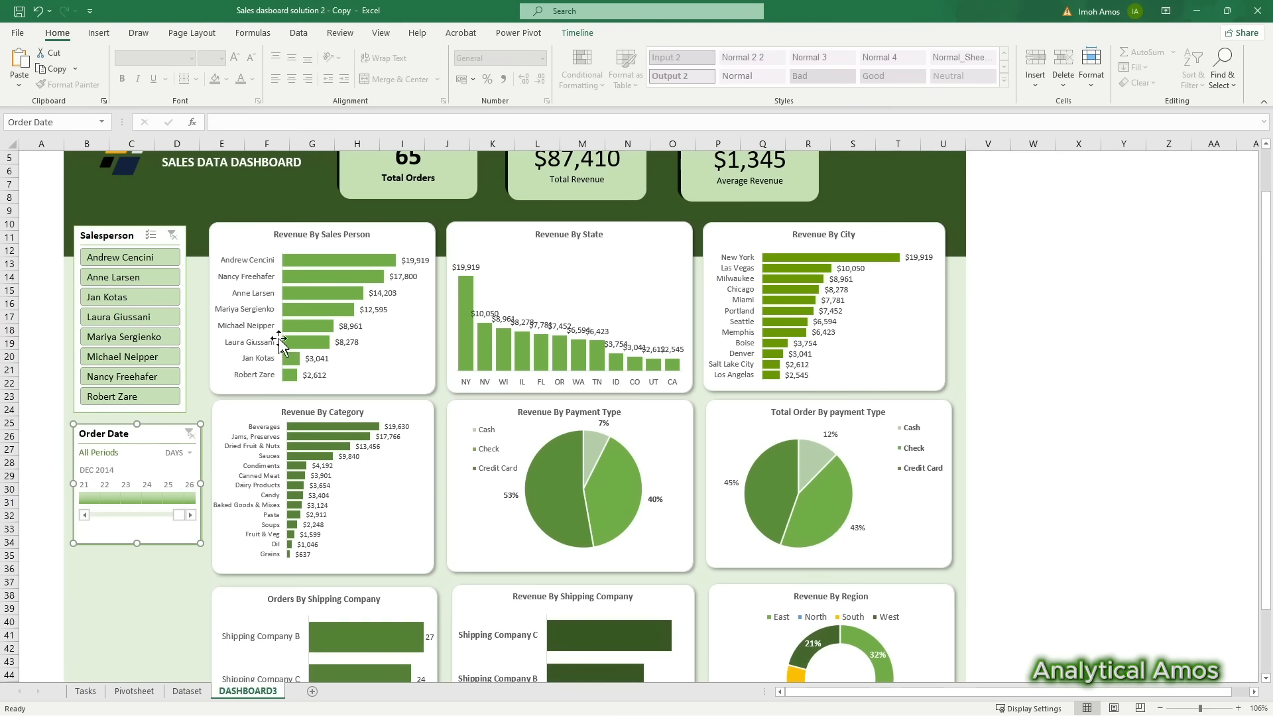
left_click(189, 259)
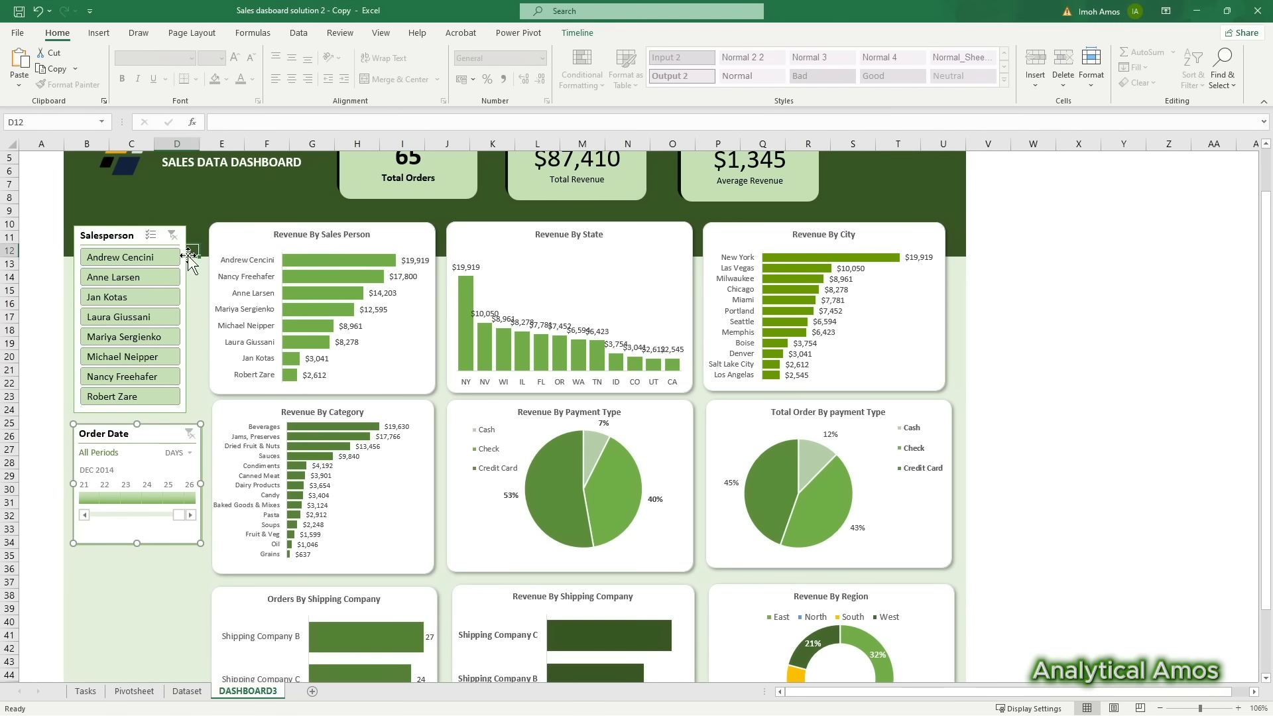
left_click(185, 285)
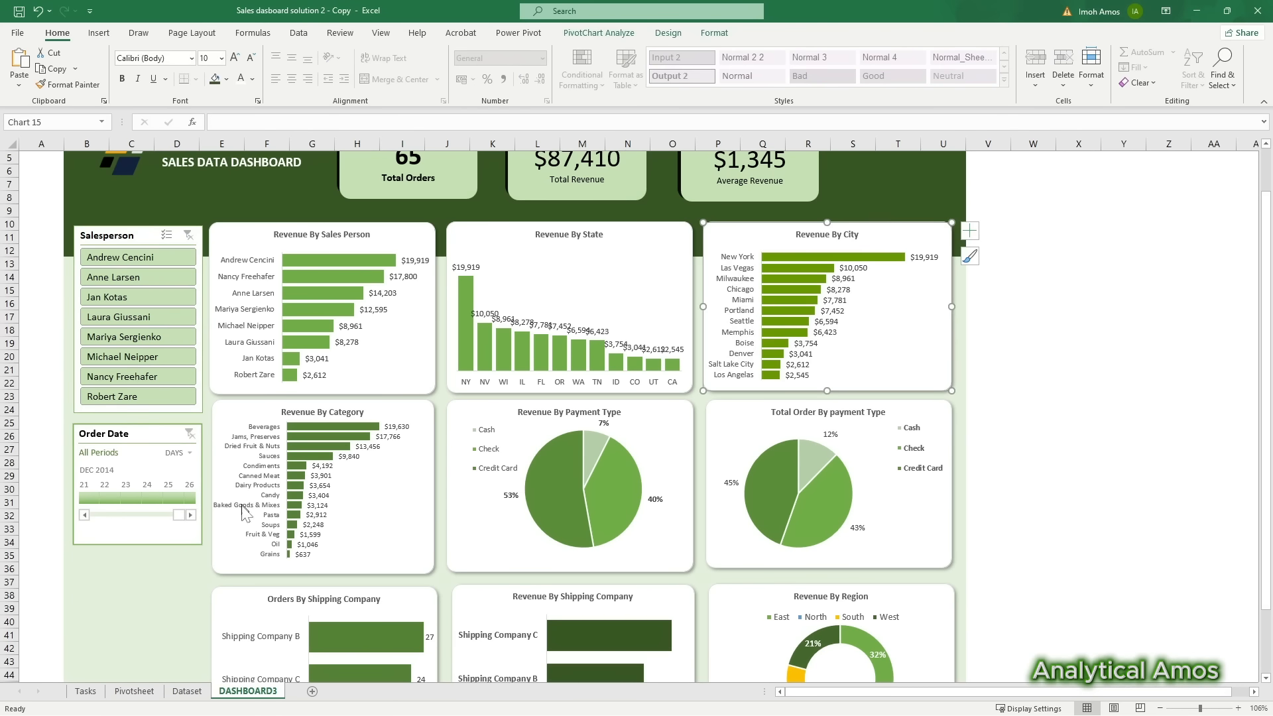
Step: Test the Order Date timeline with Dec 25, 2014, check its effect on the charts and the Pivotsheet, and clear the filter
scroll(246, 514, "down", 3)
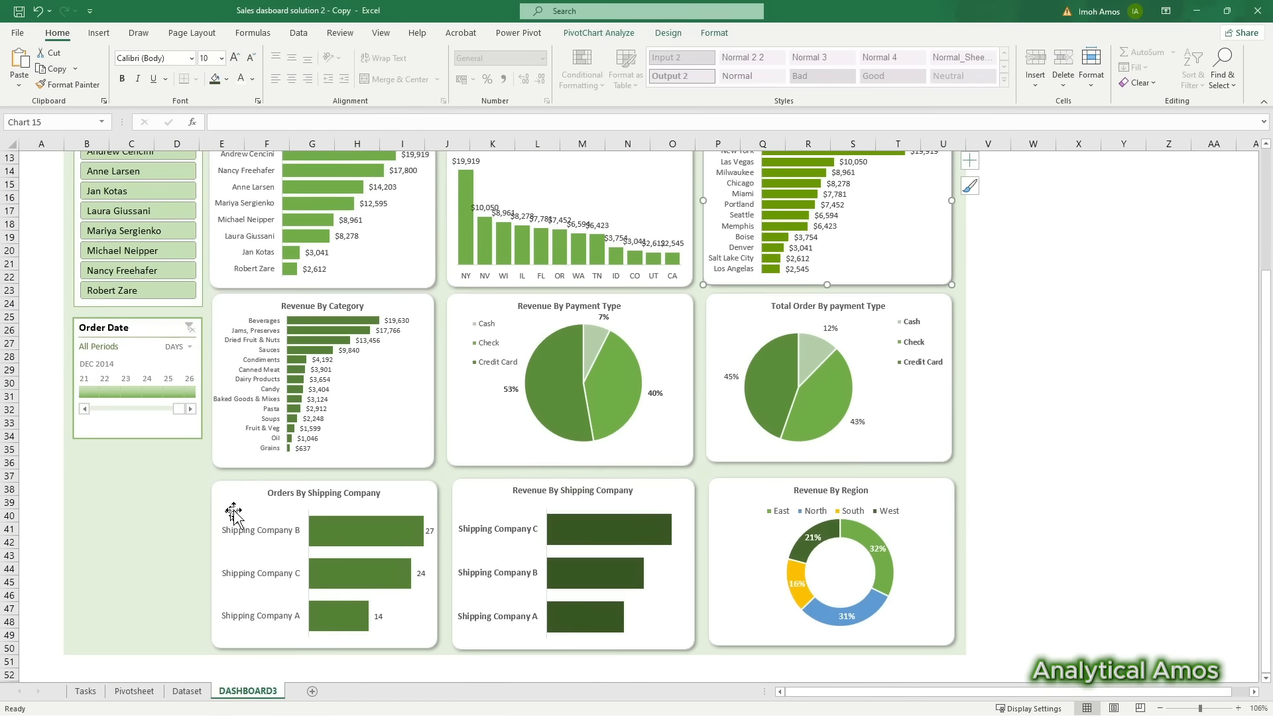
scroll(239, 517, "up", 3)
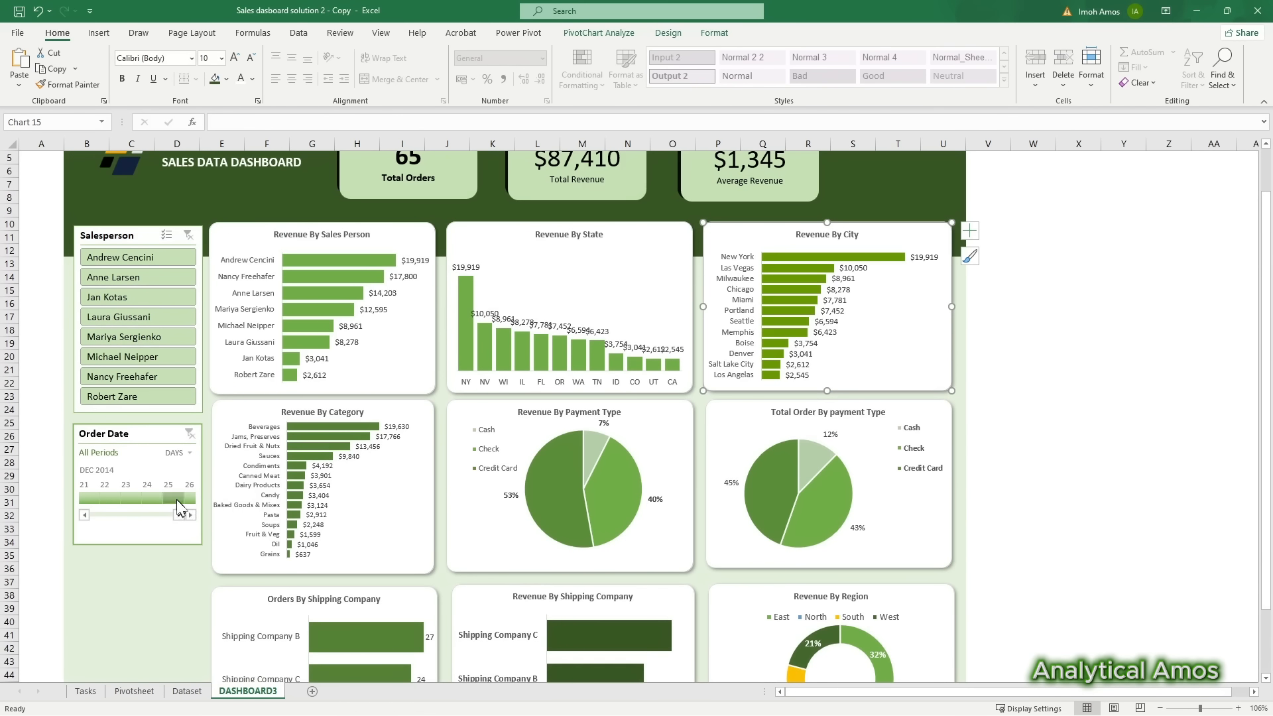
left_click(178, 498)
scroll(179, 517, "down", 3)
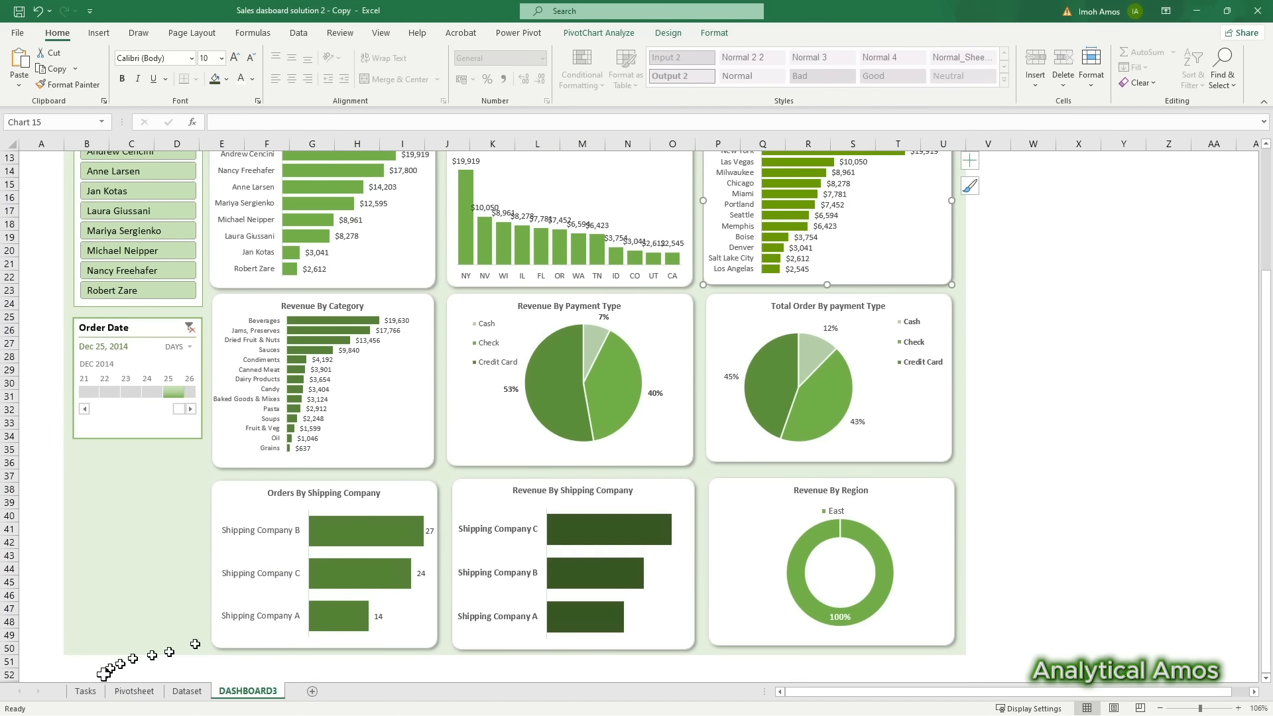
left_click(134, 691)
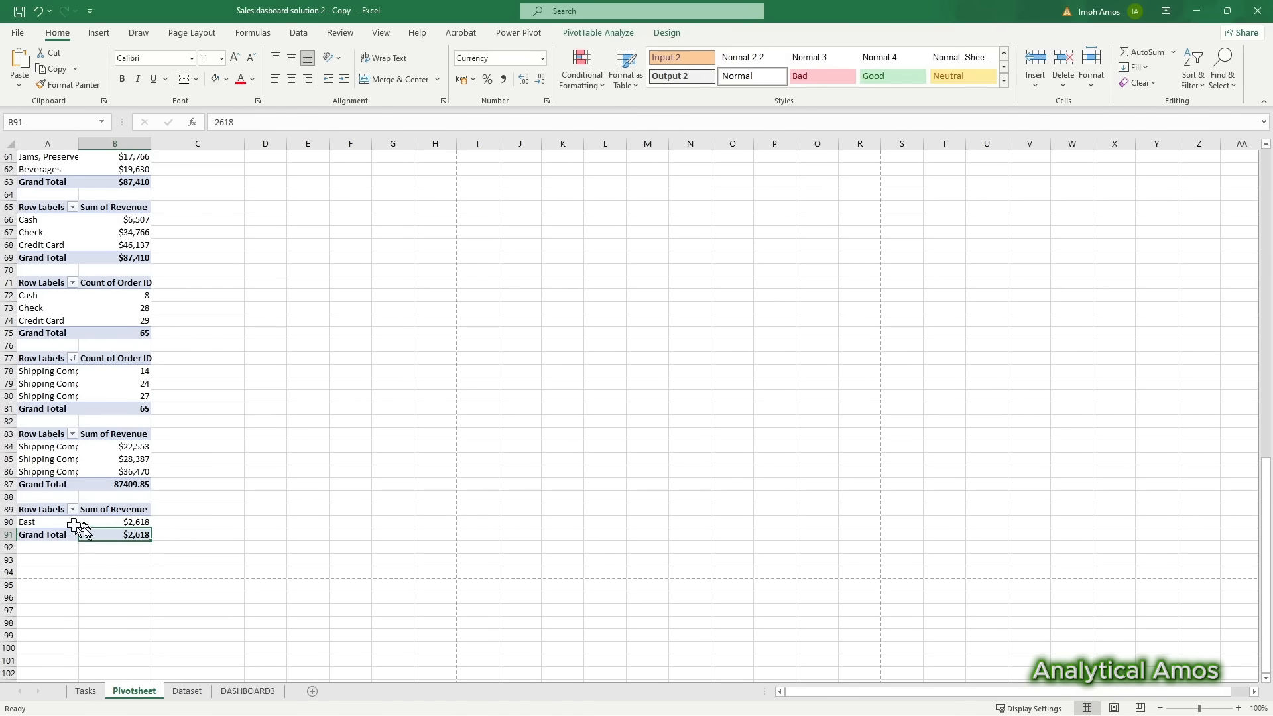
left_click(248, 692)
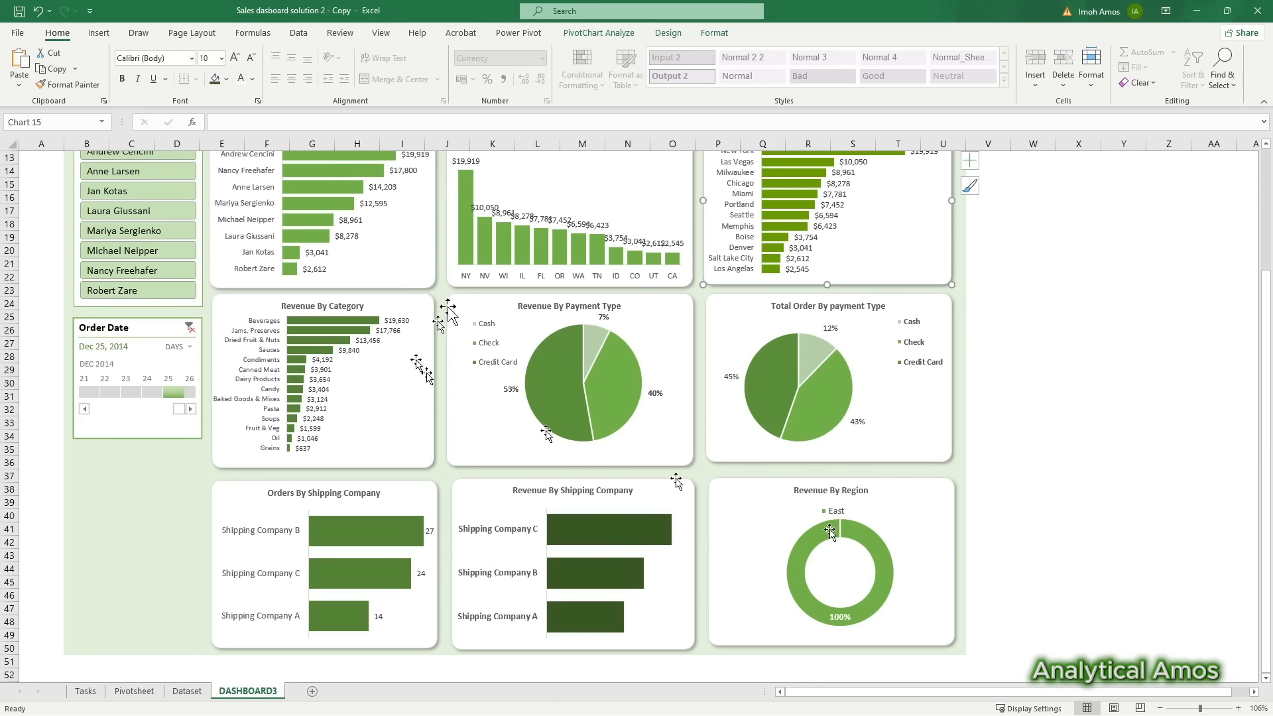
scroll(604, 342, "up", 4)
left_click(189, 488)
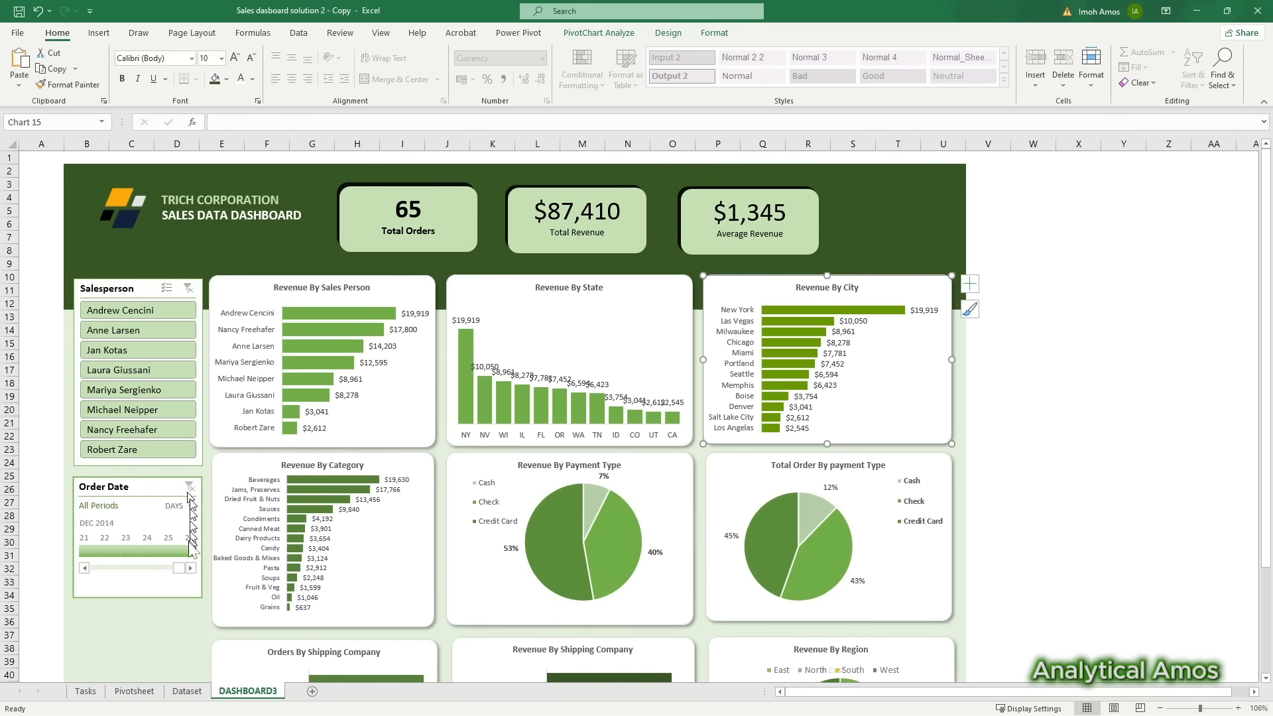
Step: Connect the Order Date timeline to all the Pivotsheet PivotTables, PivotTable4 through PivotTable13
left_click(135, 492)
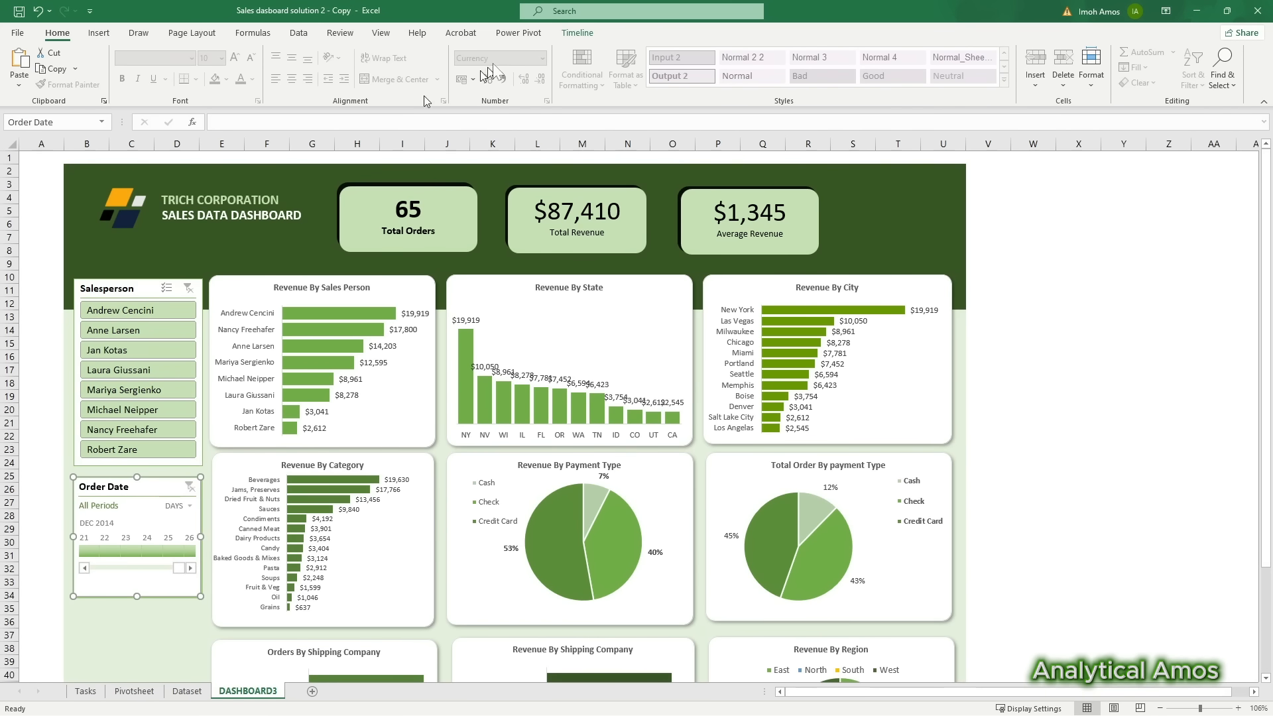
left_click(578, 33)
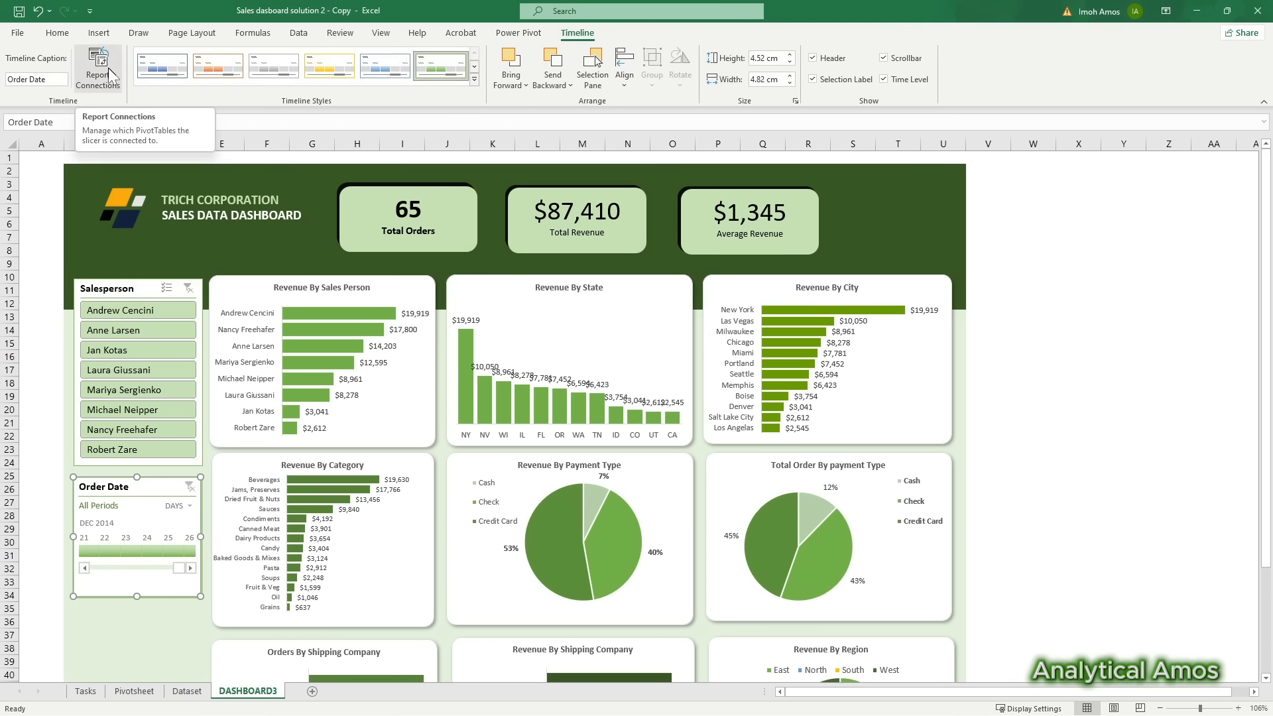
left_click(104, 76)
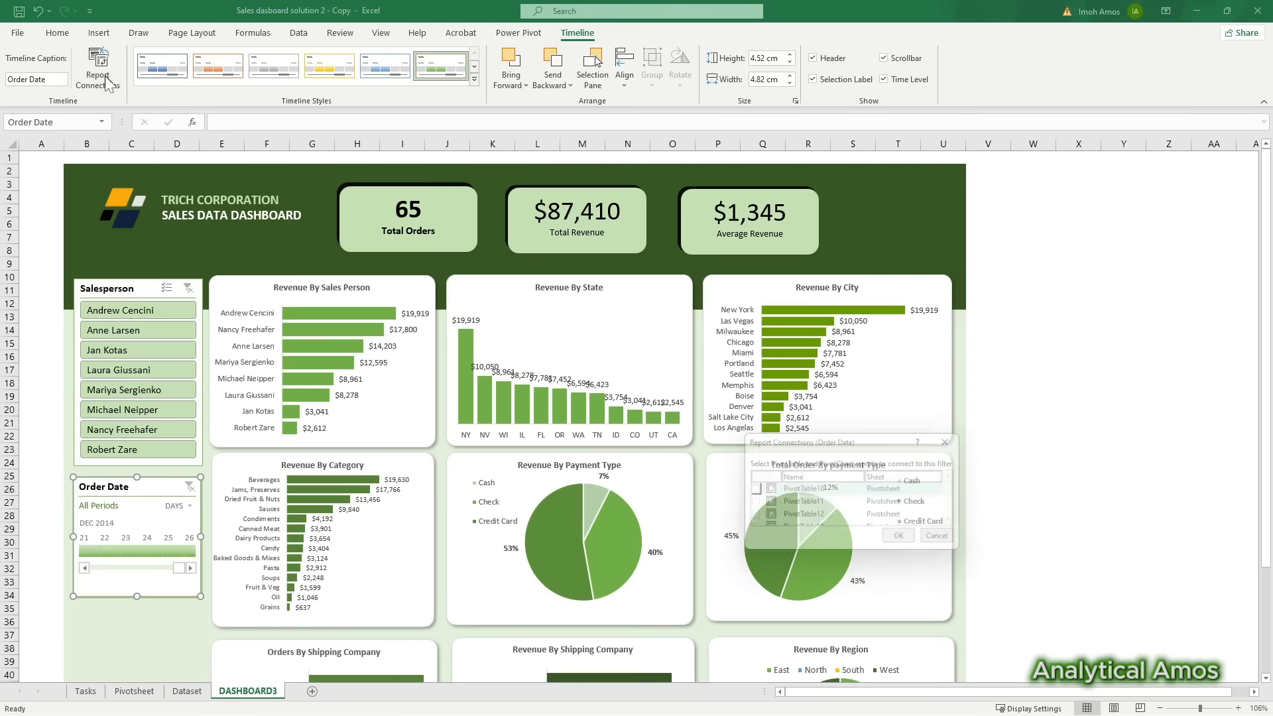
left_click_drag(865, 439, 557, 275)
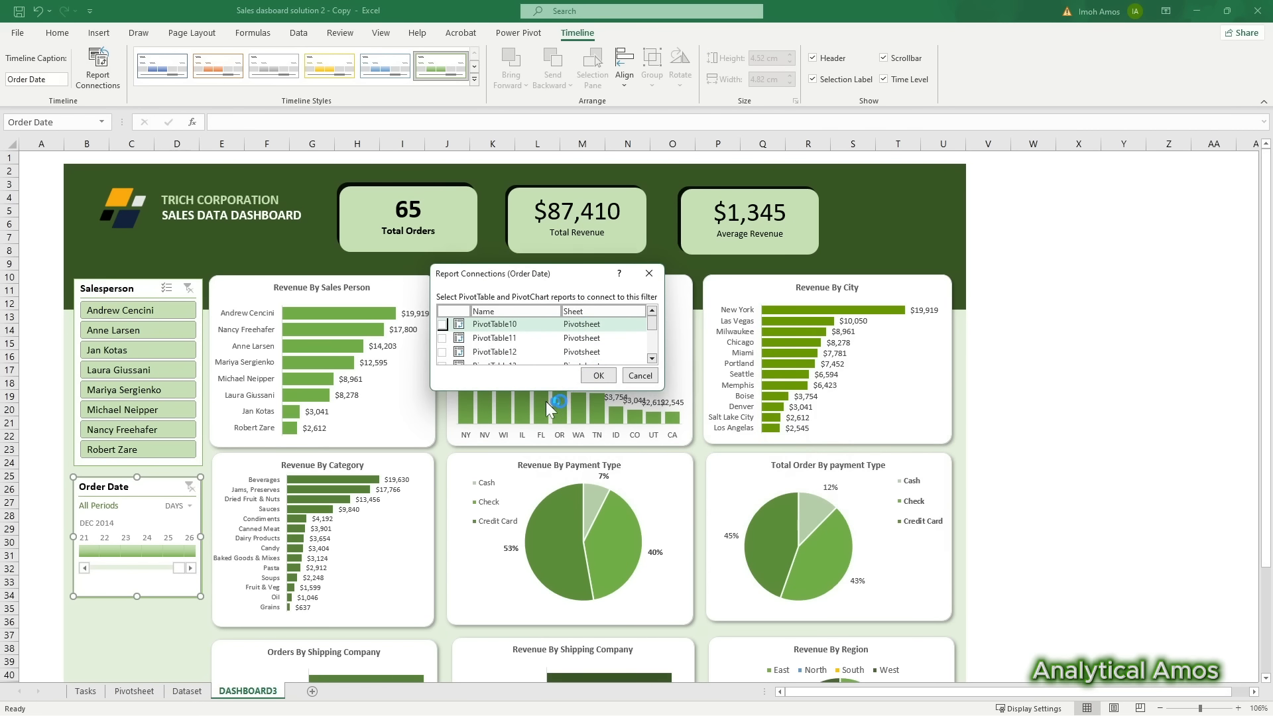
left_click_drag(554, 389, 554, 595)
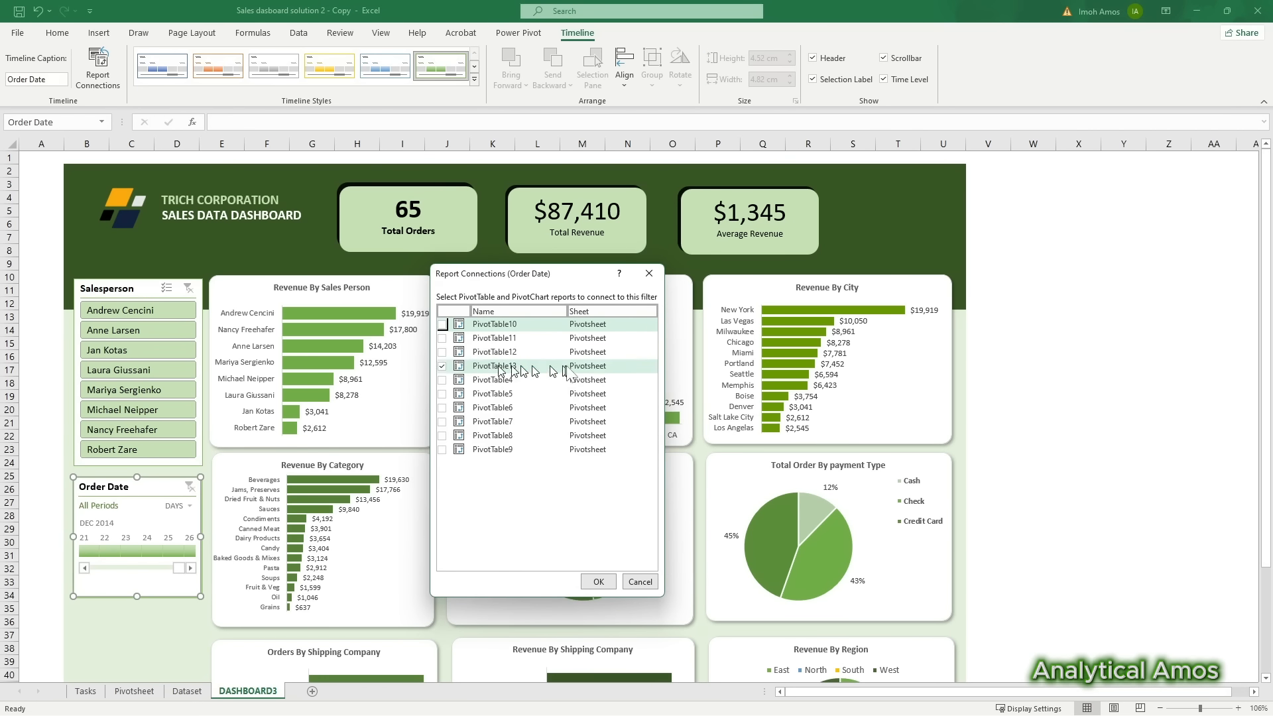
left_click(442, 338)
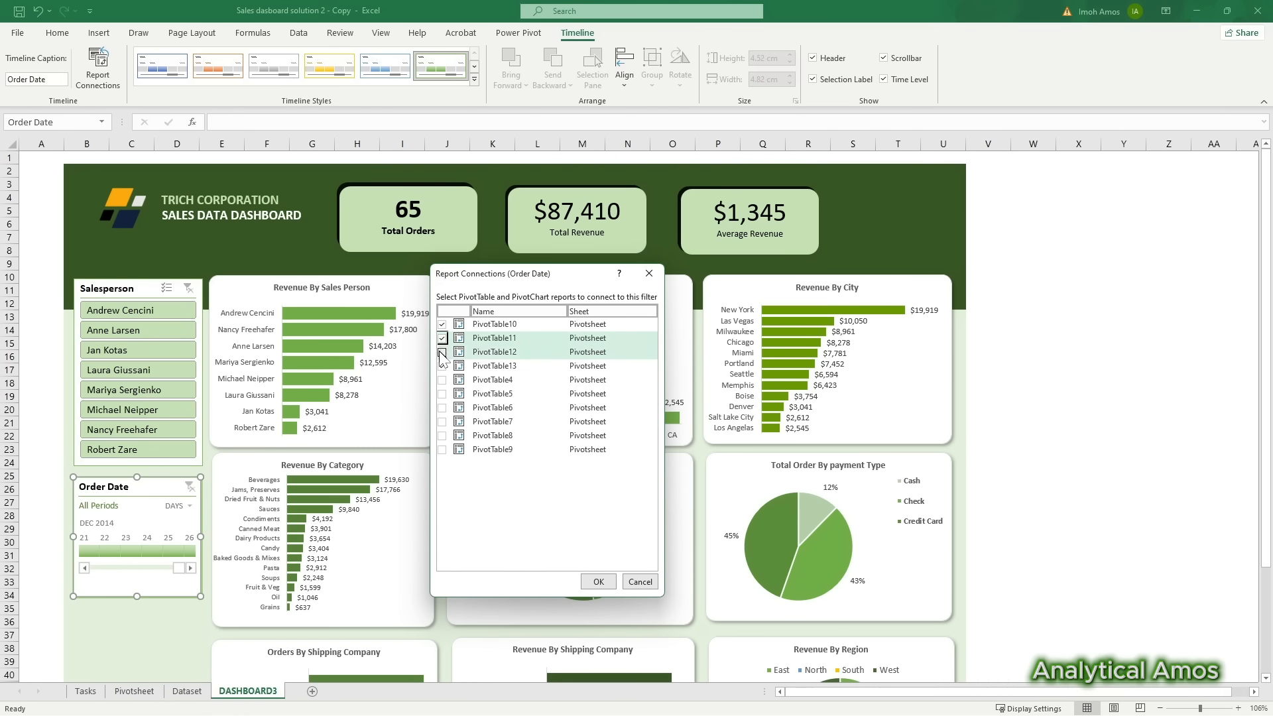
left_click(441, 352)
left_click(442, 366)
left_click(442, 380)
left_click(442, 394)
left_click(442, 408)
left_click(442, 422)
left_click(442, 435)
left_click(442, 449)
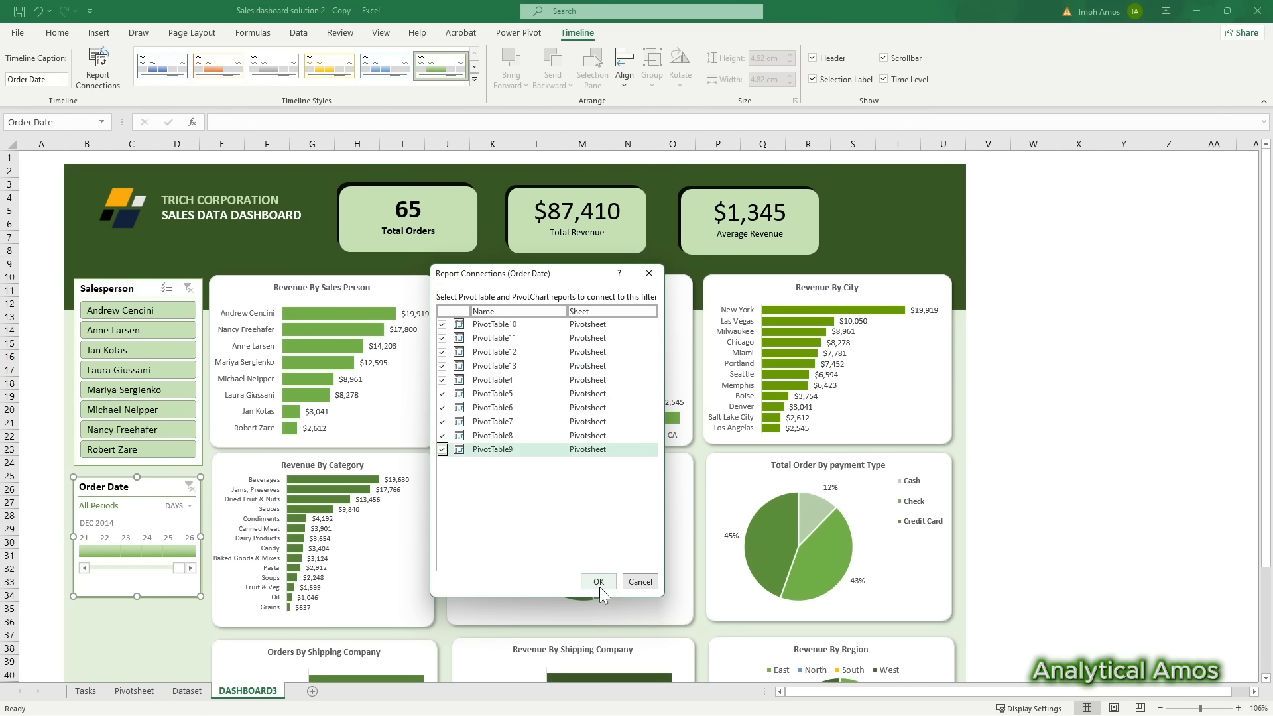
left_click(598, 582)
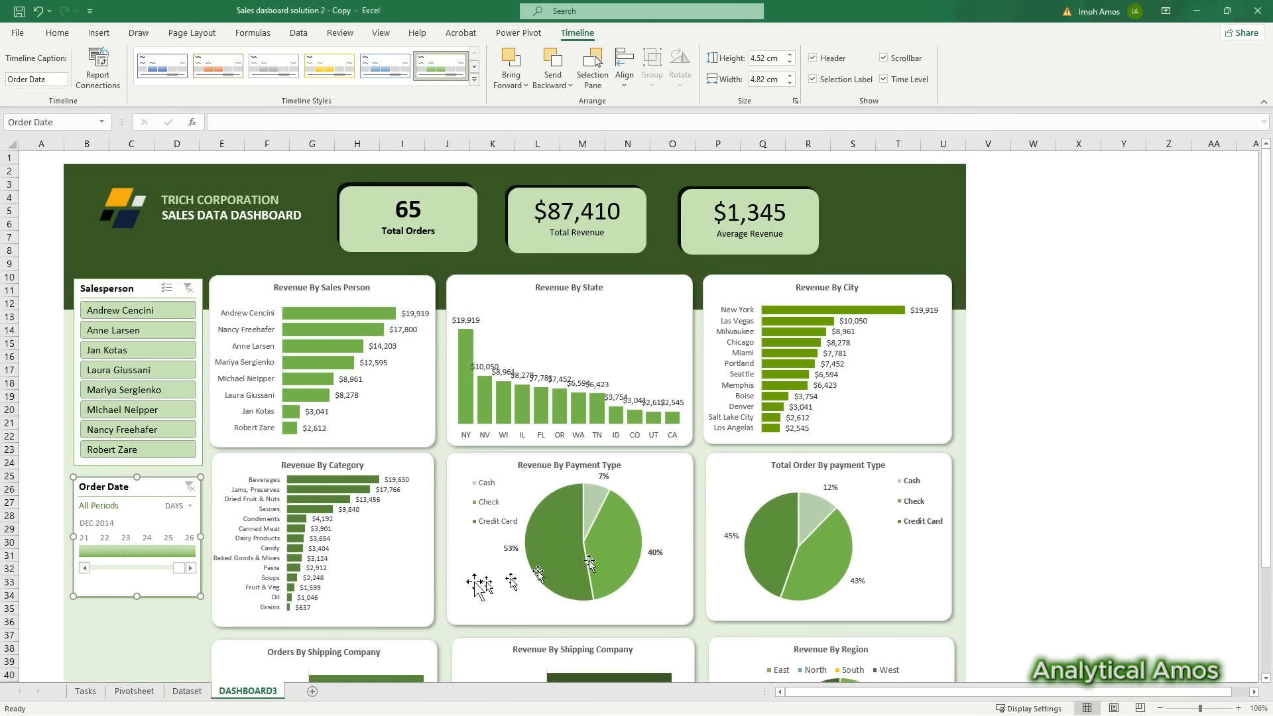
Step: Test the connected timeline on single December 2014 days, ending with the dashboard filtered to Dec 8, 2014
left_click(169, 554)
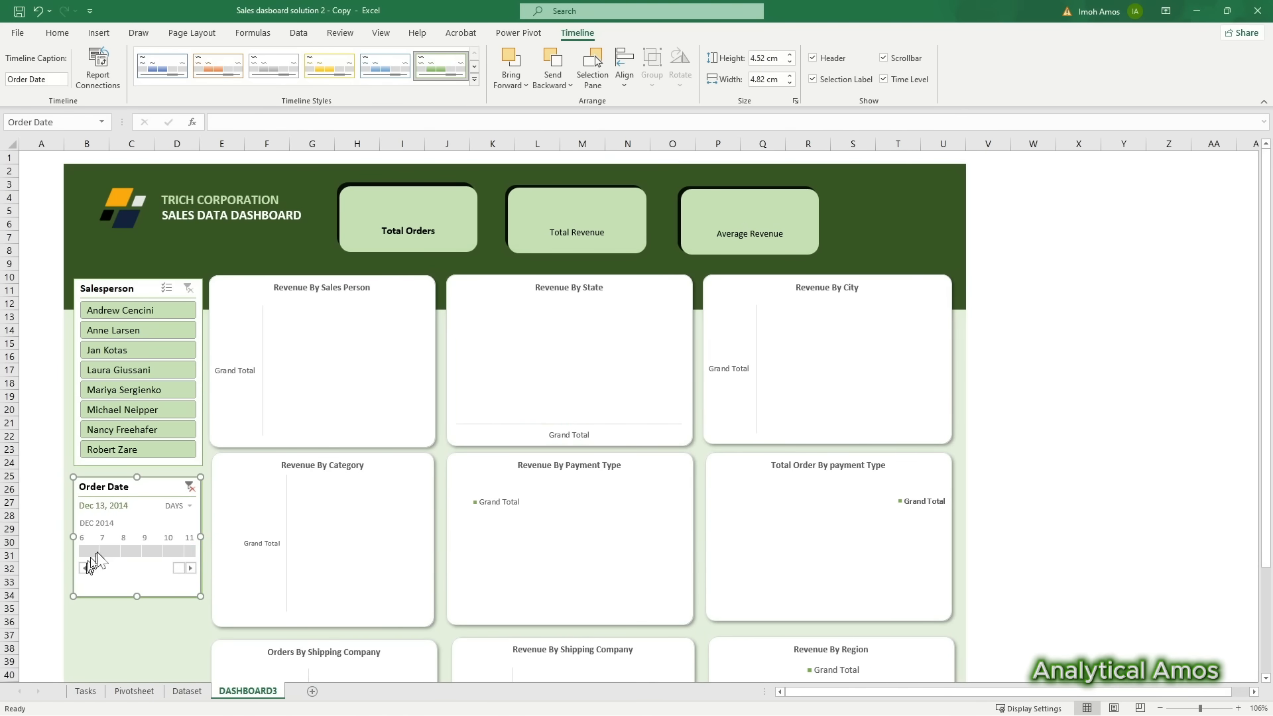
left_click(106, 549)
left_click(132, 551)
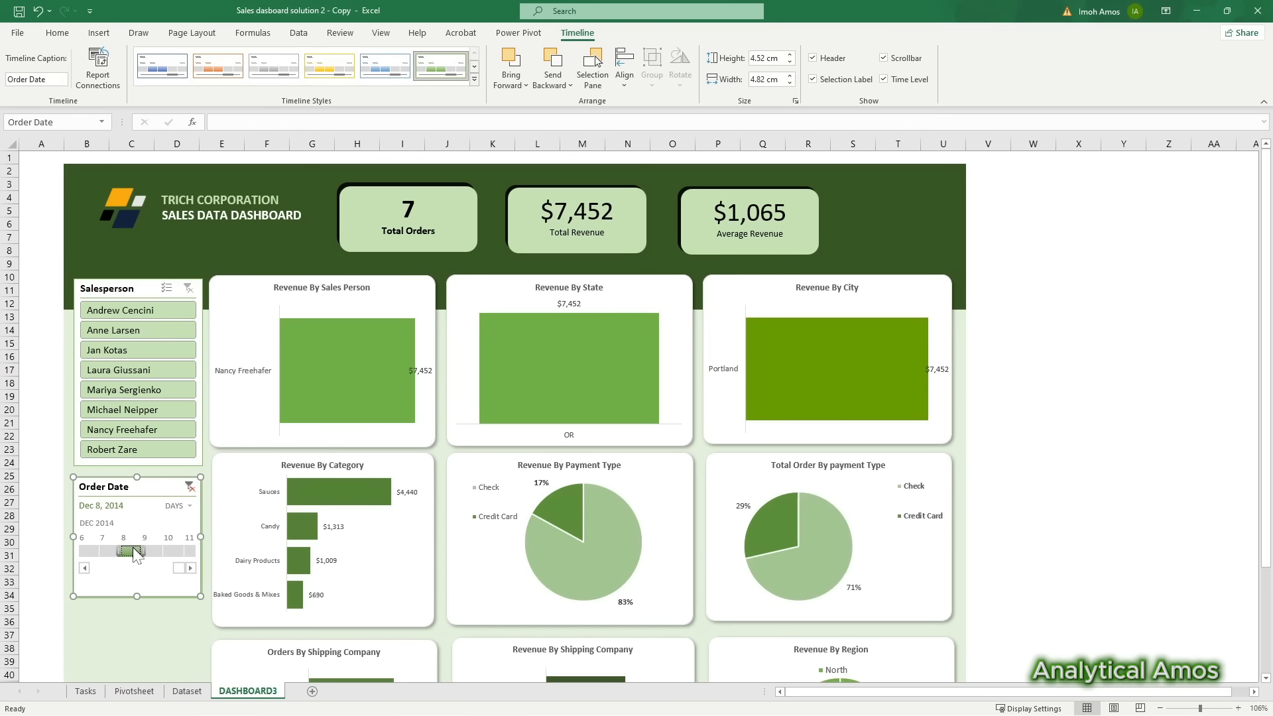
Step: Test the Order Date timeline on Dec 9, 2014, clear its filter, and deselect the timeline
left_click(161, 548)
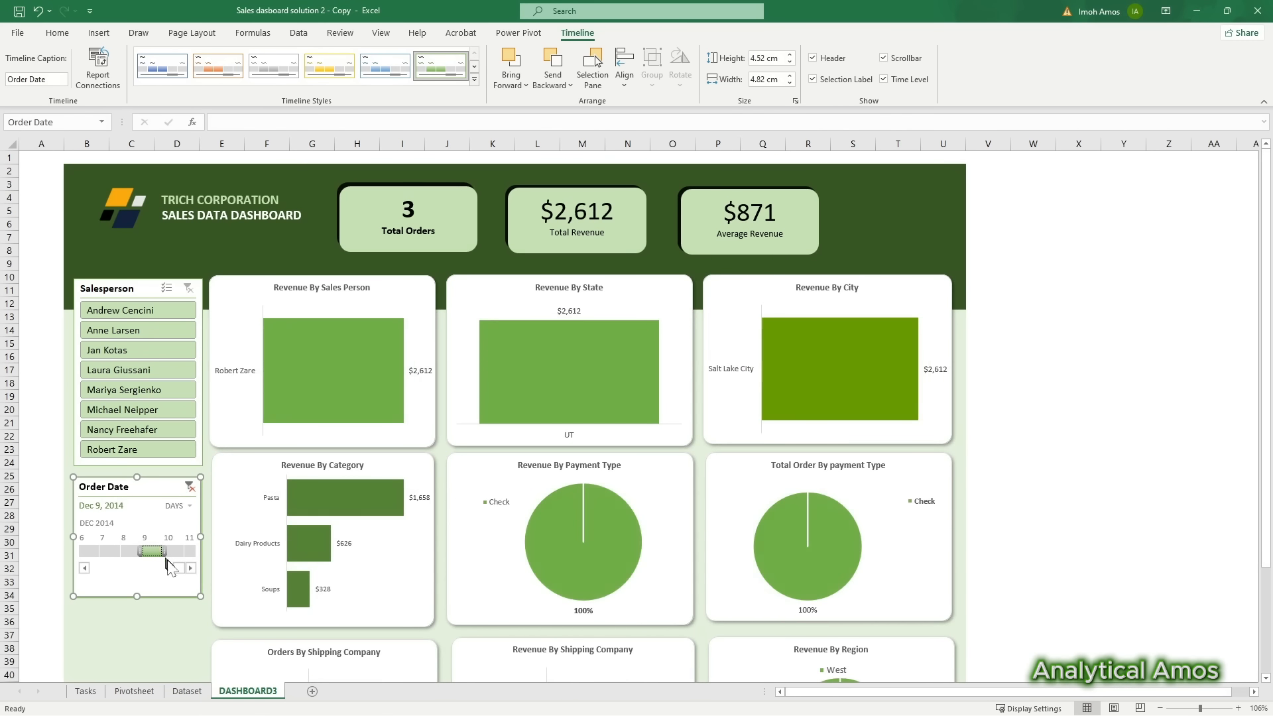
left_click(191, 487)
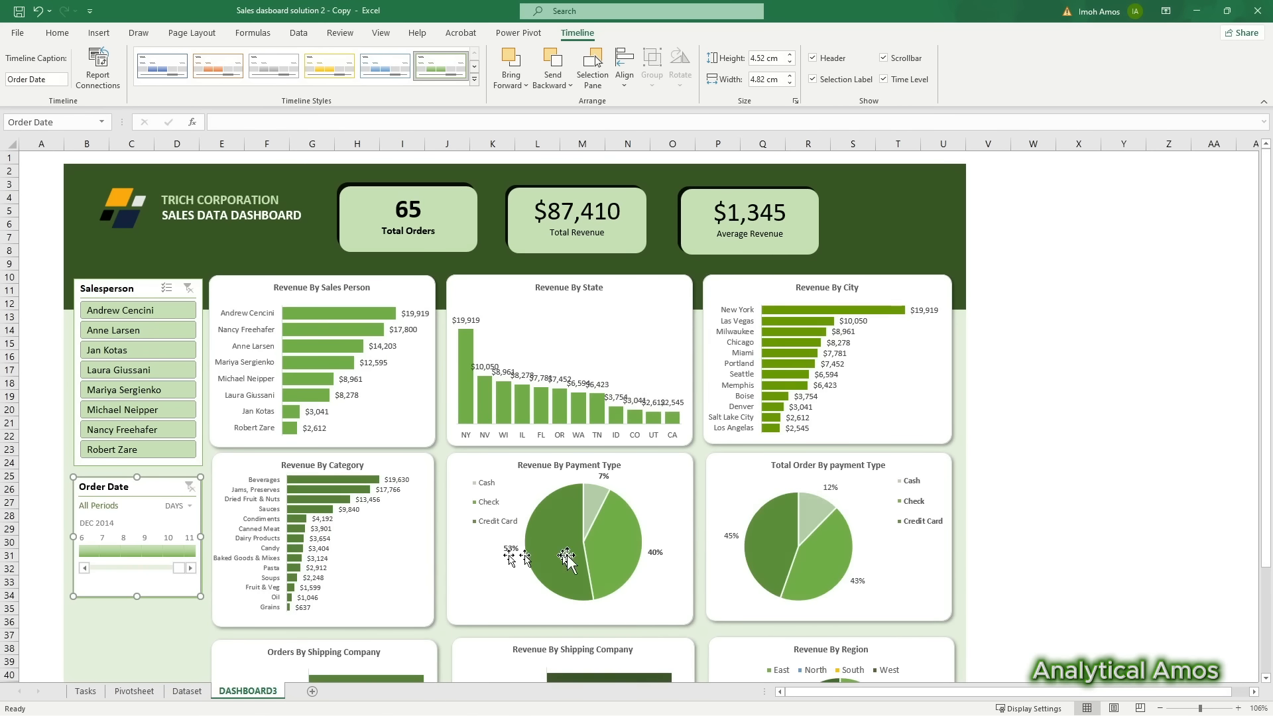
scroll(569, 557, "down", 5)
scroll(569, 557, "up", 3)
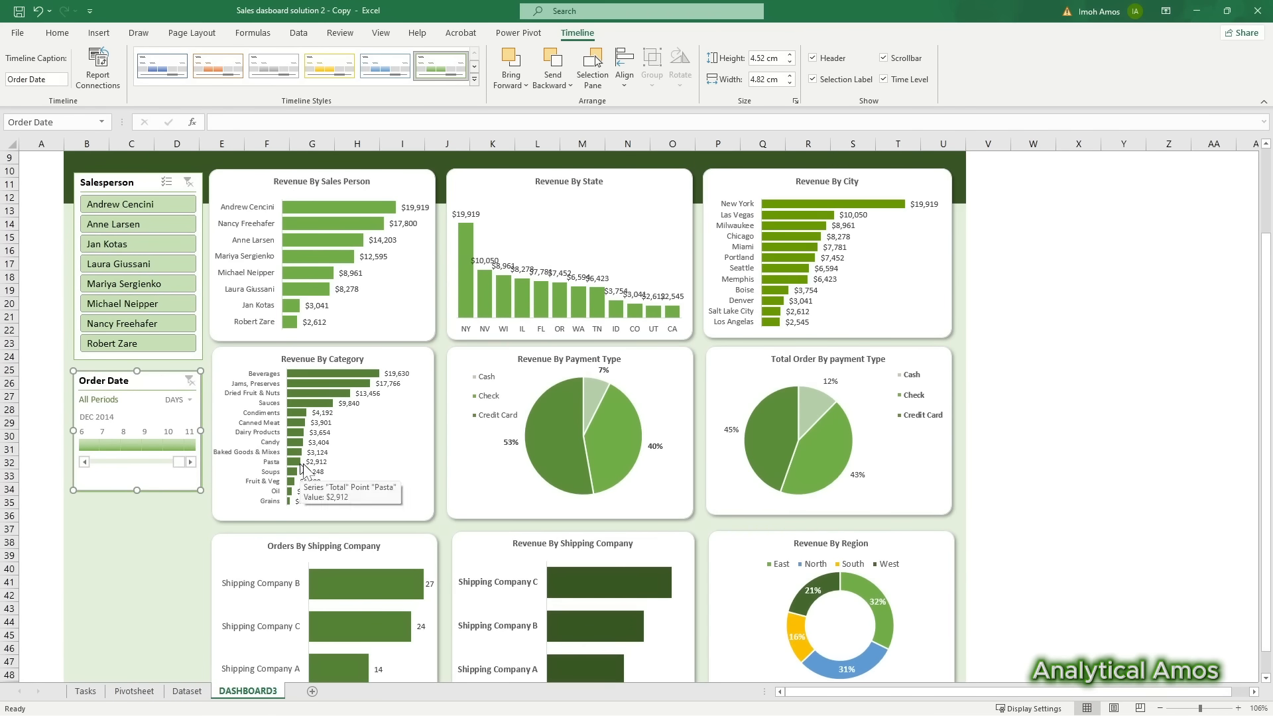
left_click(169, 538)
left_click(167, 521)
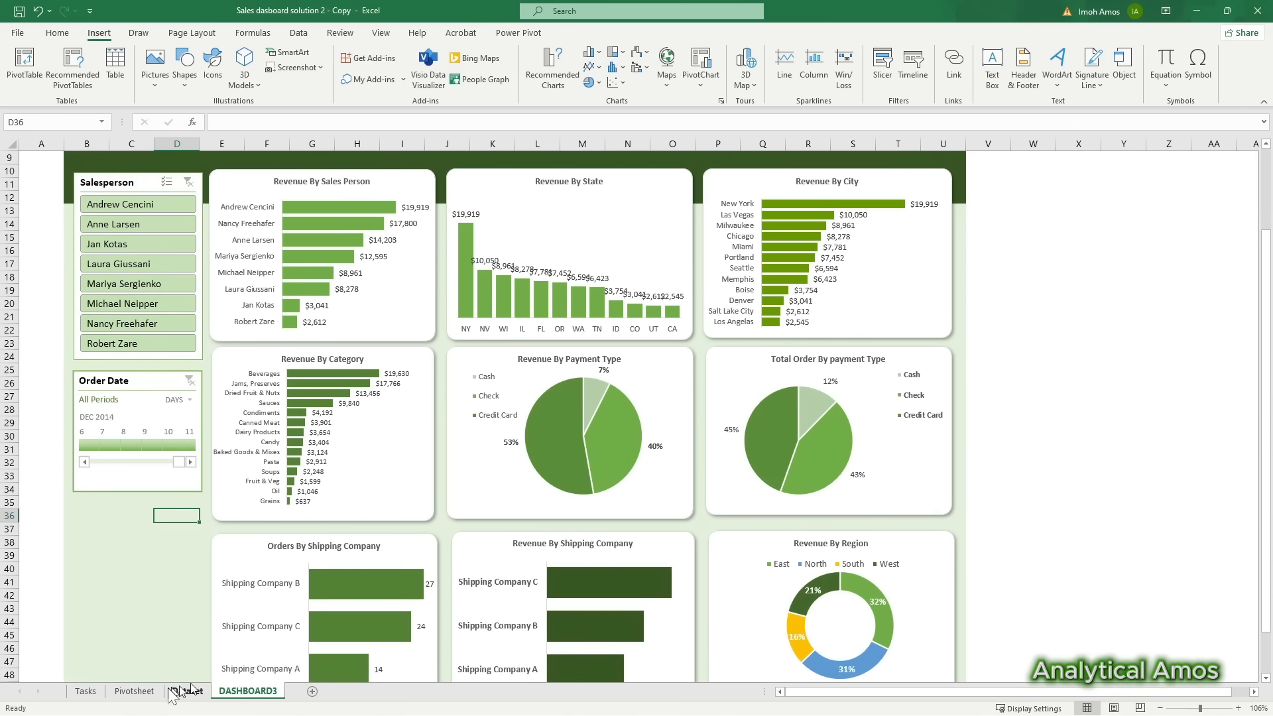
Step: Insert a Ship City slicer from the product category PivotTable on the Pivotsheet
left_click(151, 691)
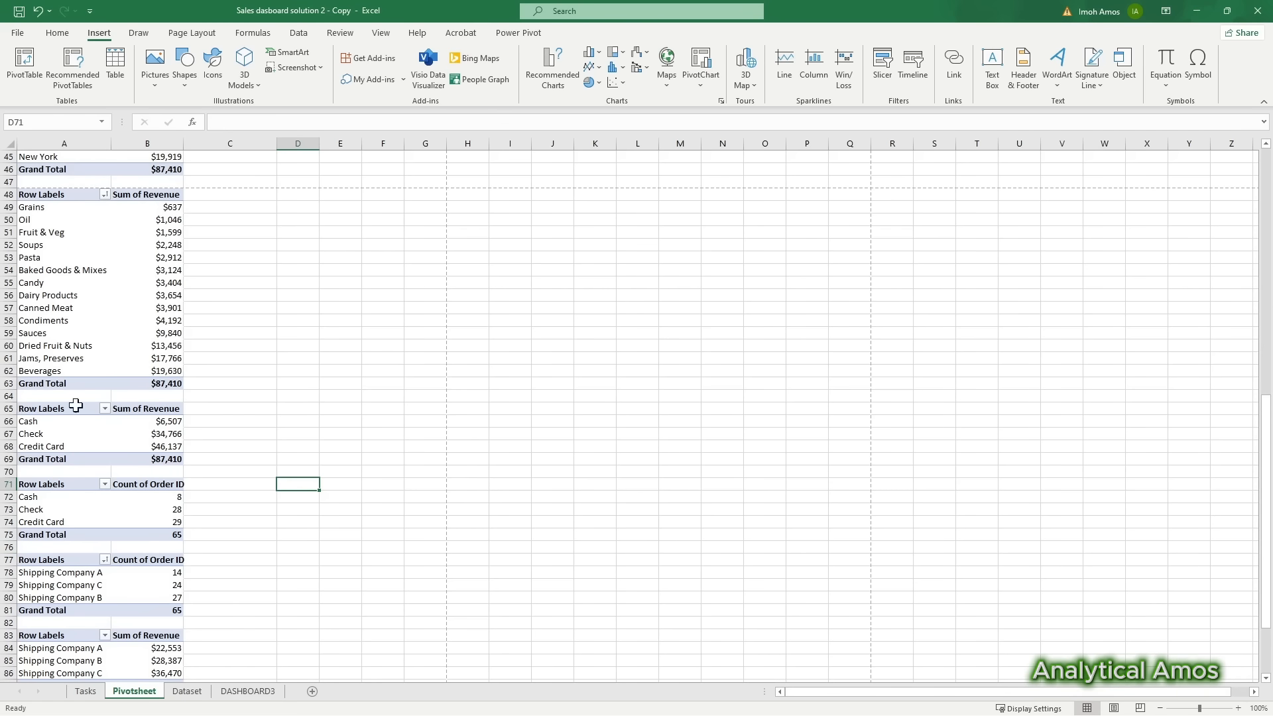
left_click(145, 308)
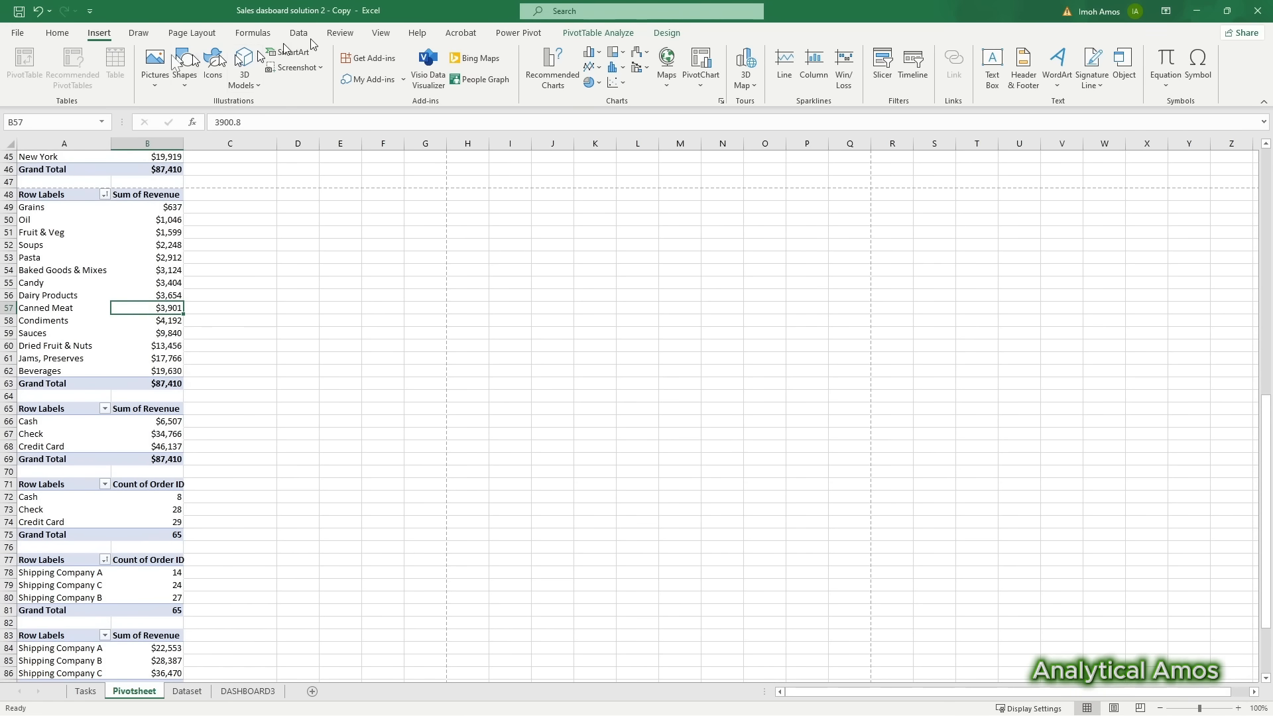
left_click(882, 67)
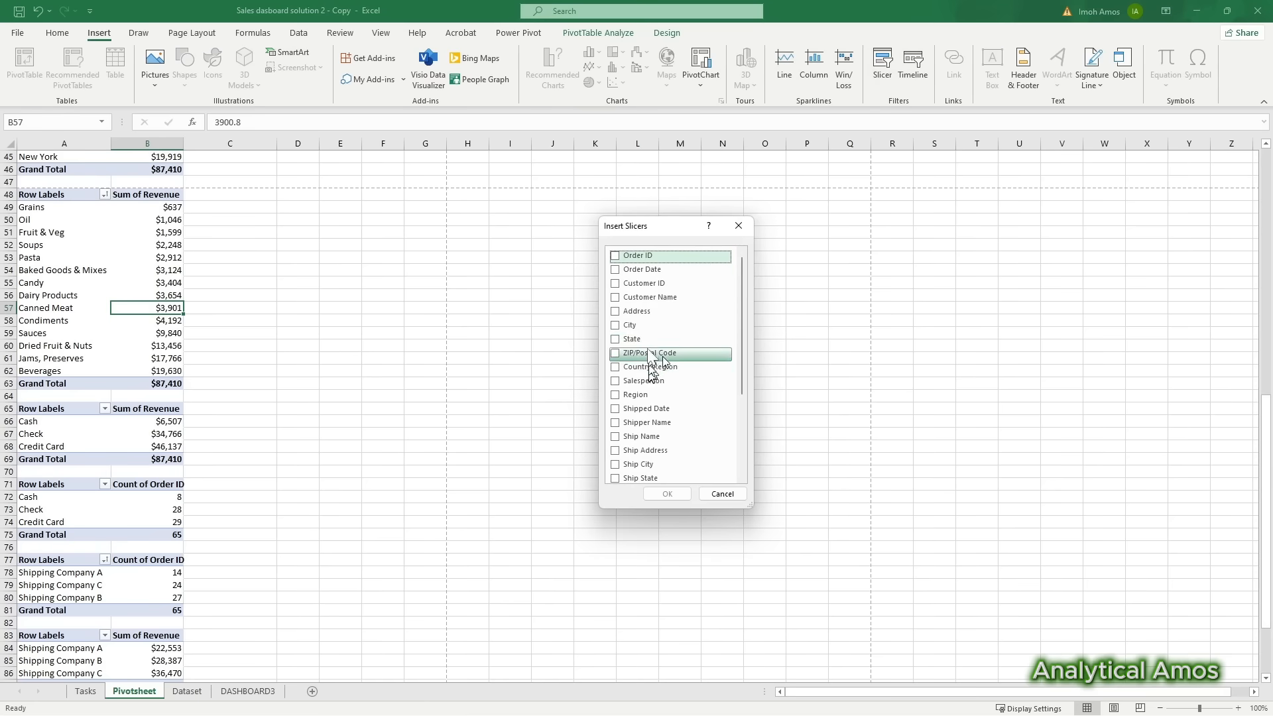
left_click(615, 464)
left_click(671, 493)
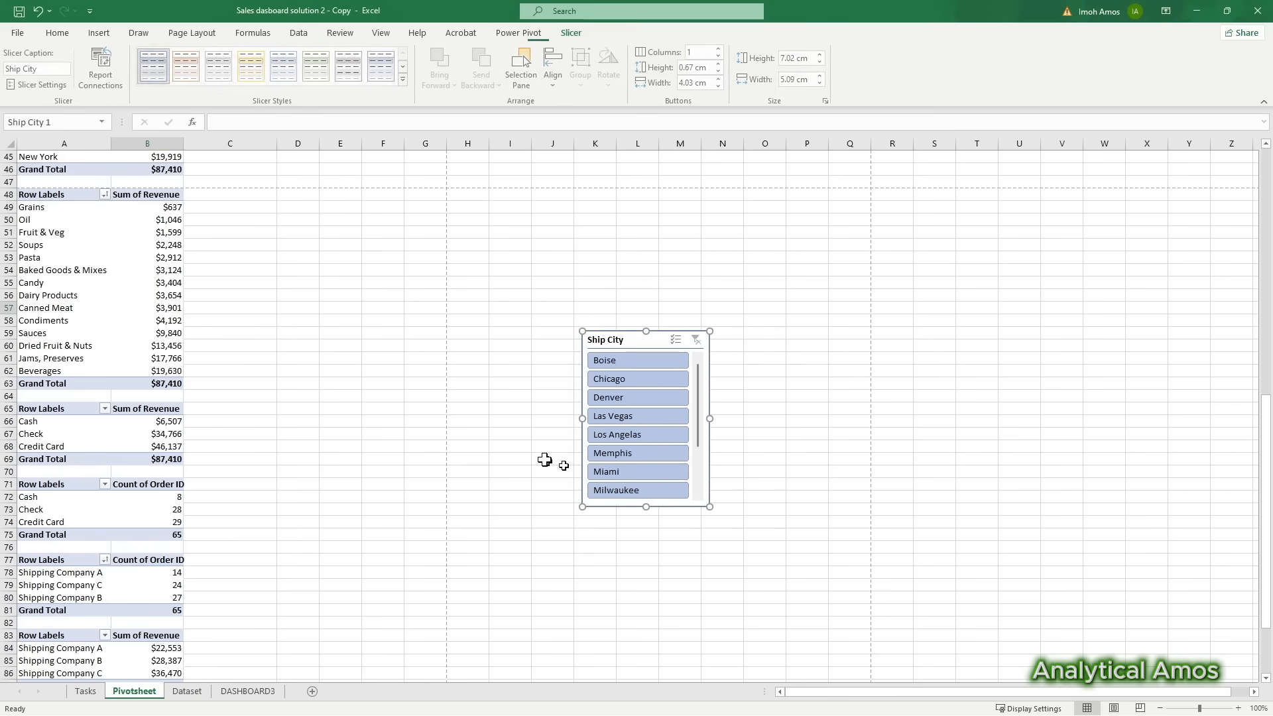
Step: Apply the light green style to the Ship City slicer and lengthen it to show every city
left_click_drag(638, 340, 533, 248)
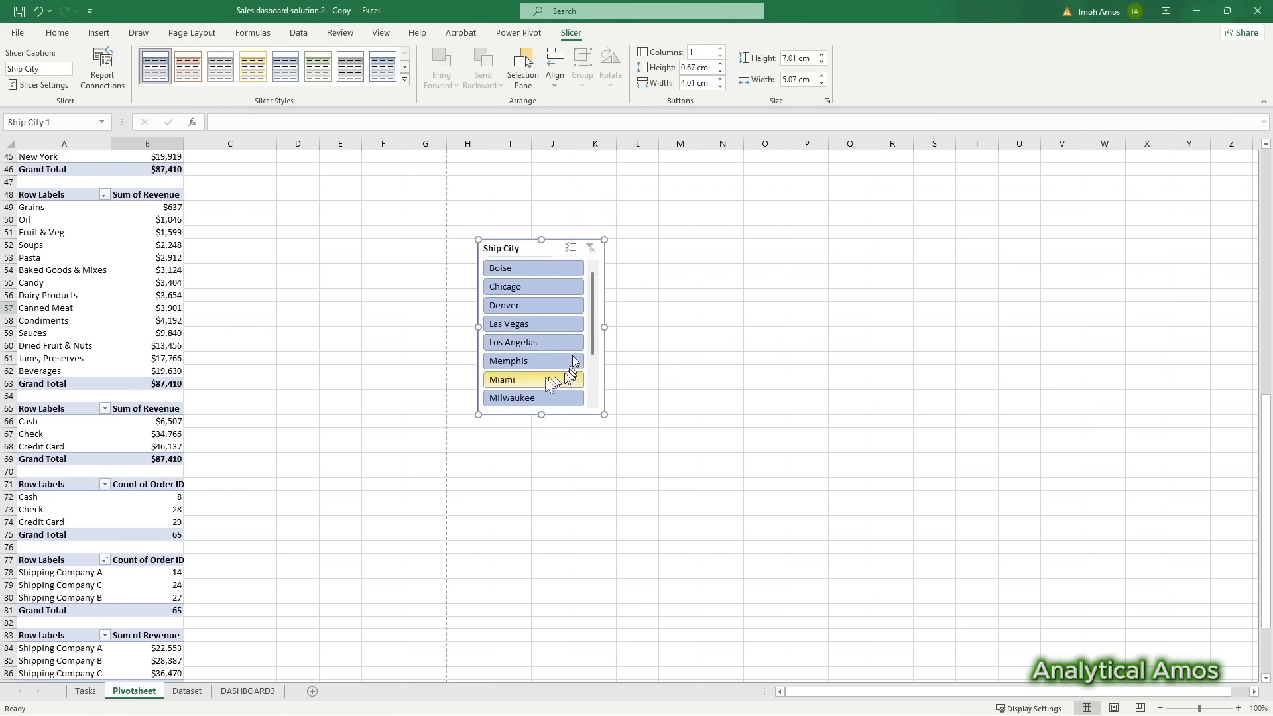
left_click(318, 60)
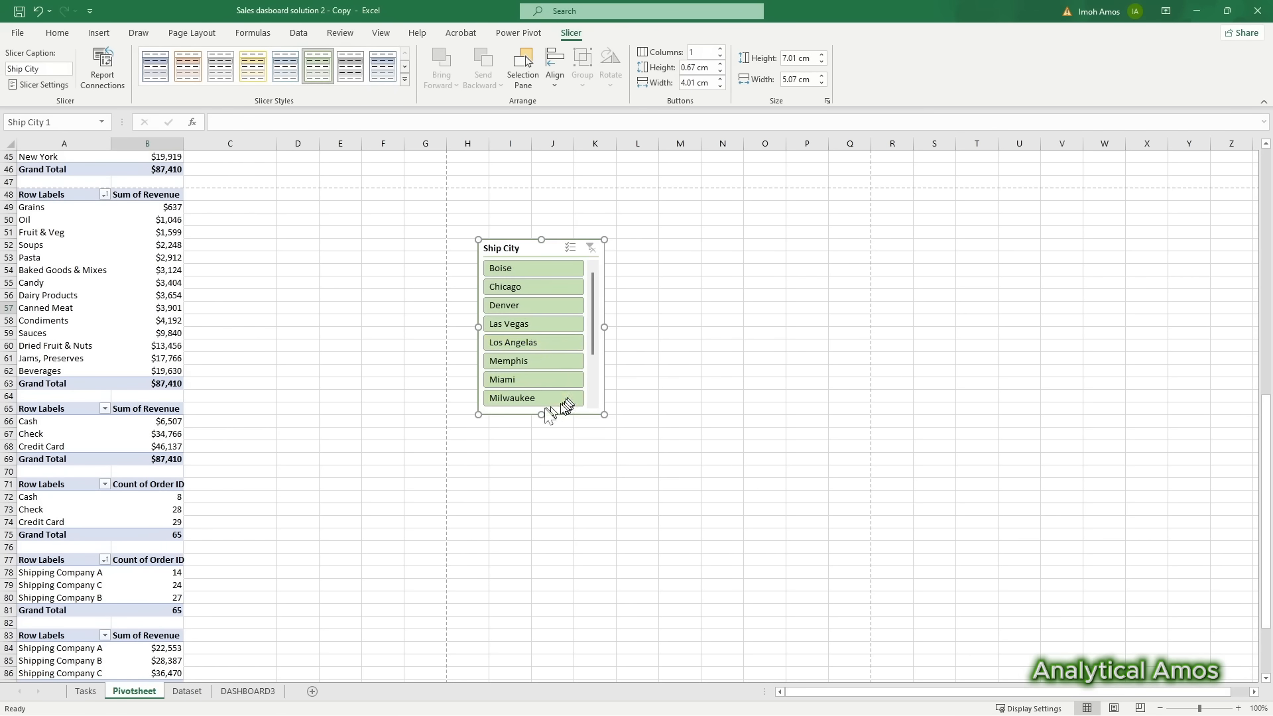
left_click_drag(546, 247, 517, 253)
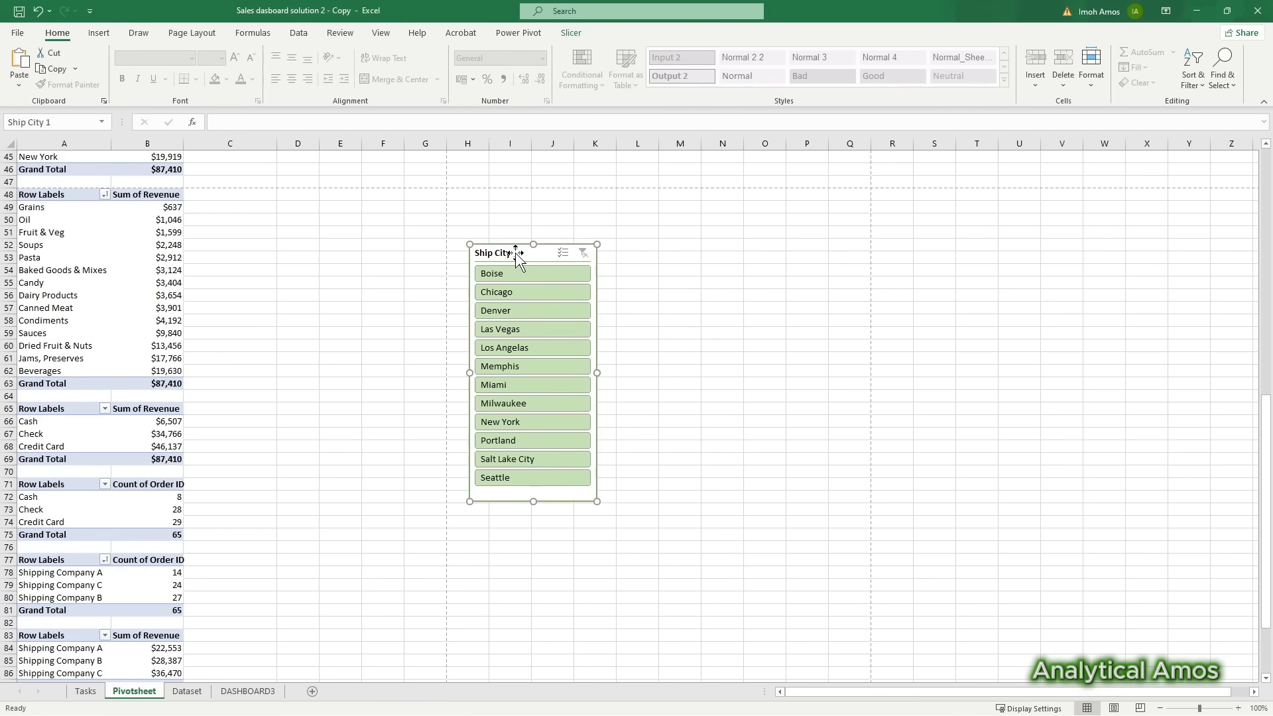
Step: Move the Ship City slicer to DASHBOARD3, placing it under the Order Date timeline at about 7.62 cm high and 4.8 cm wide
key("Escape")
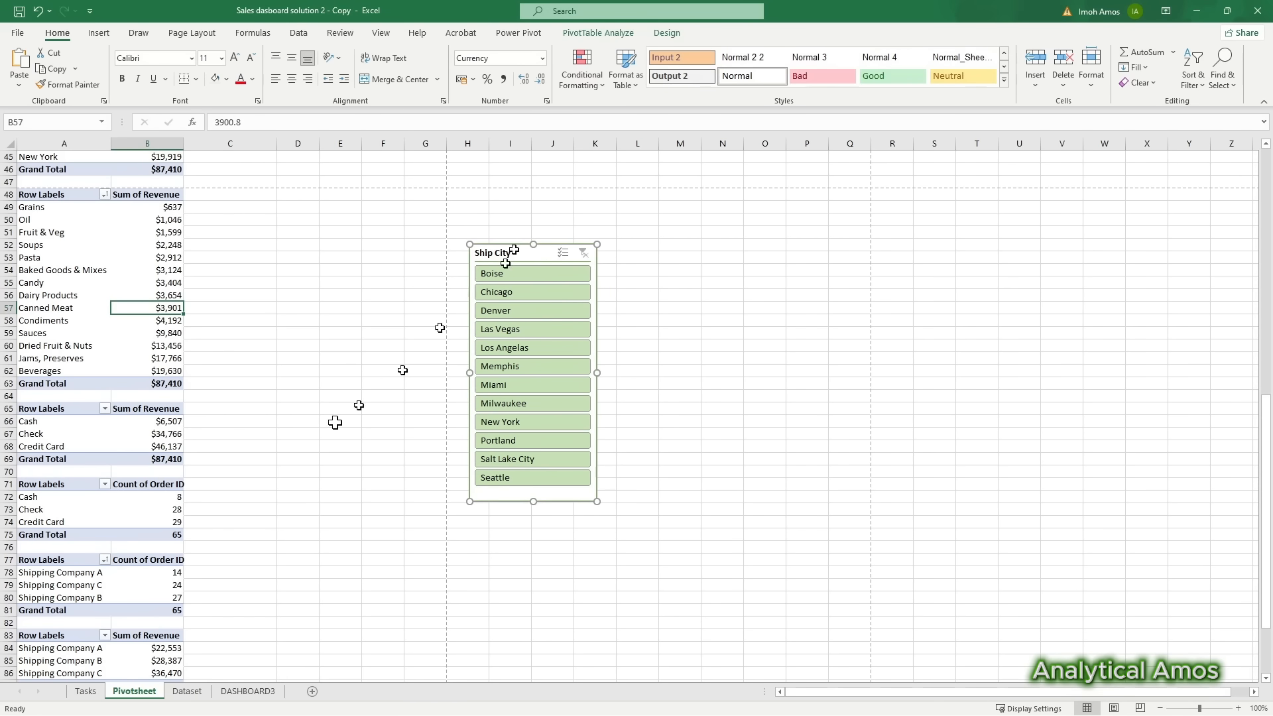
left_click(247, 690)
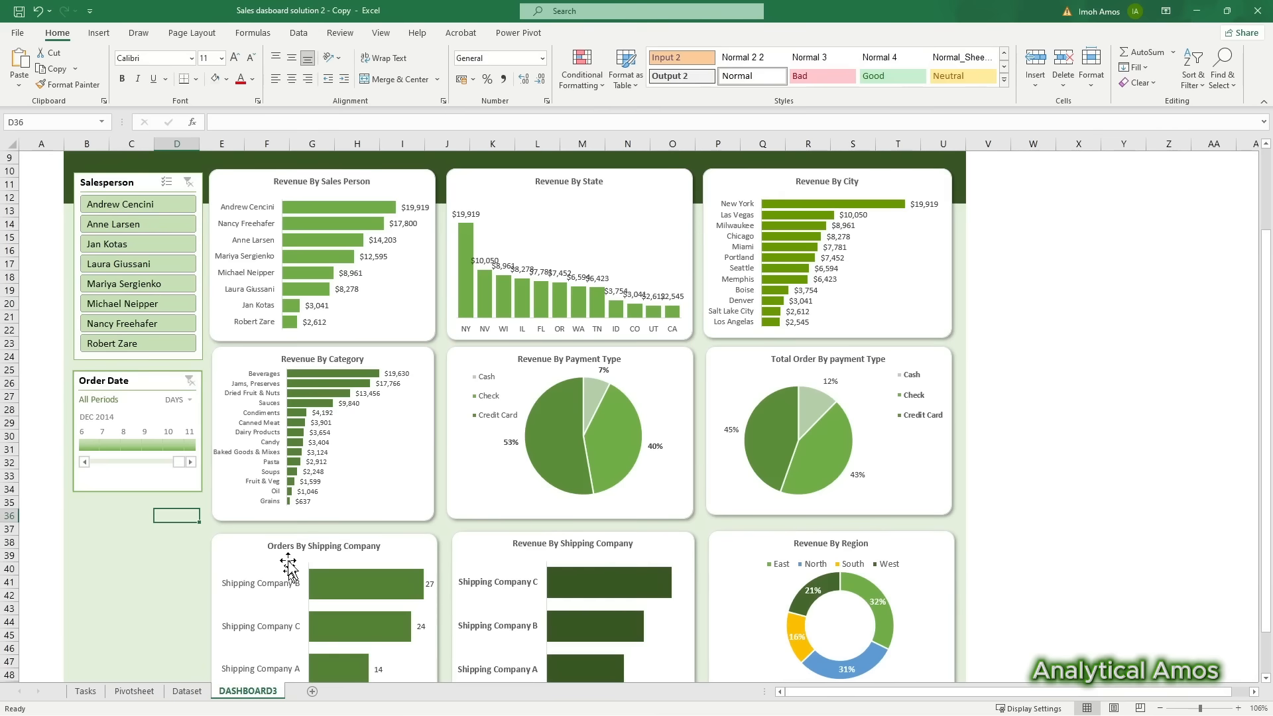
key("ctrl+v")
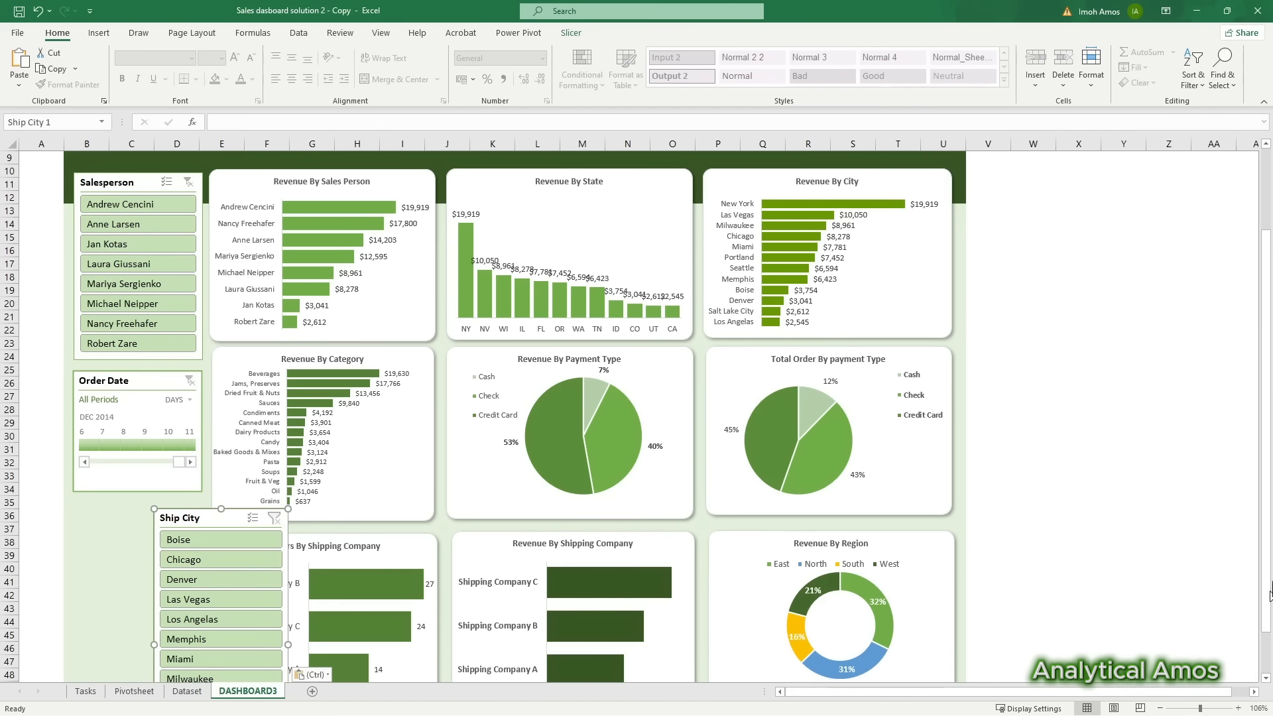
scroll(1268, 594, "down", 1)
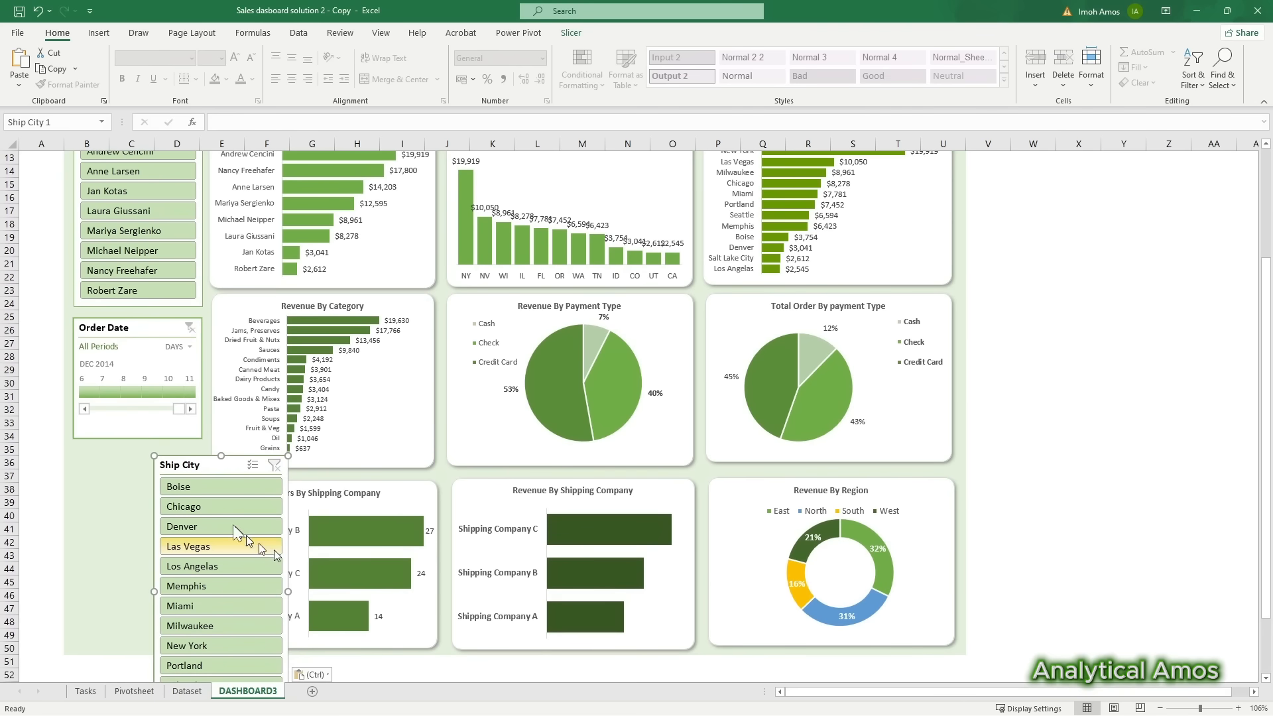
left_click_drag(211, 462, 130, 454)
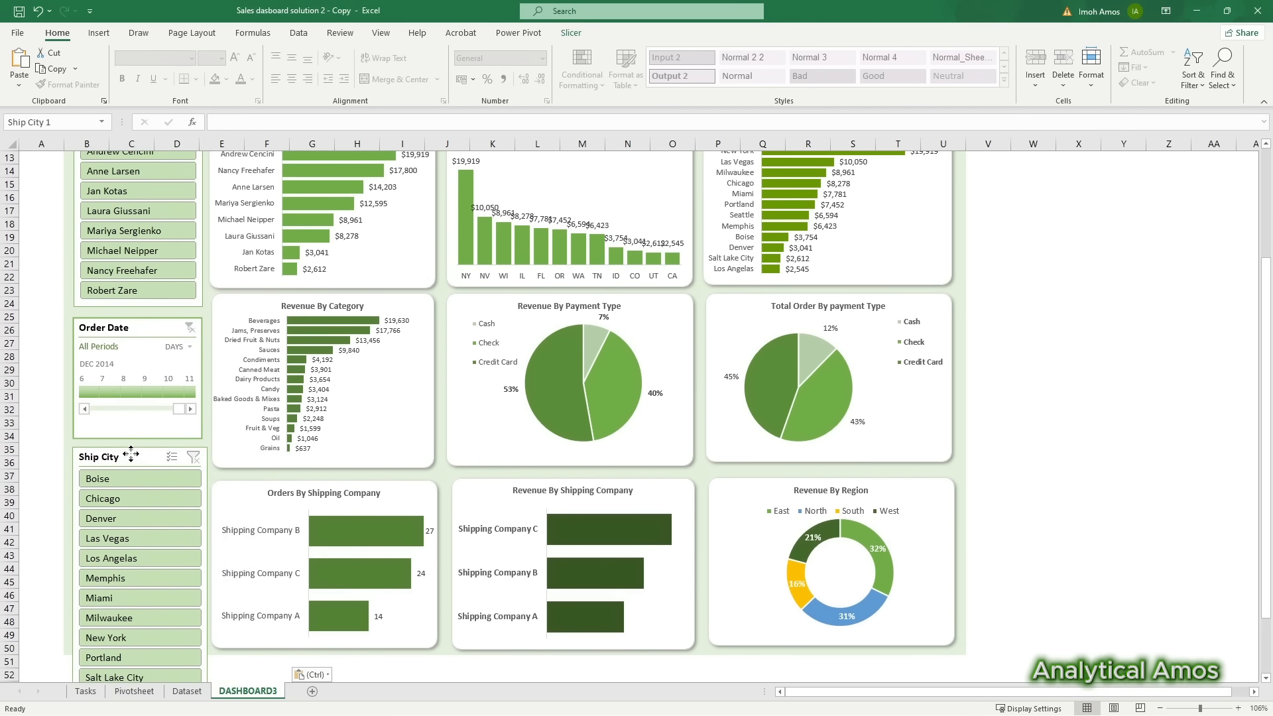
scroll(126, 450, "down", 1)
Step: Test the Ship City slicer with Boise and clear the filter
left_click(112, 440)
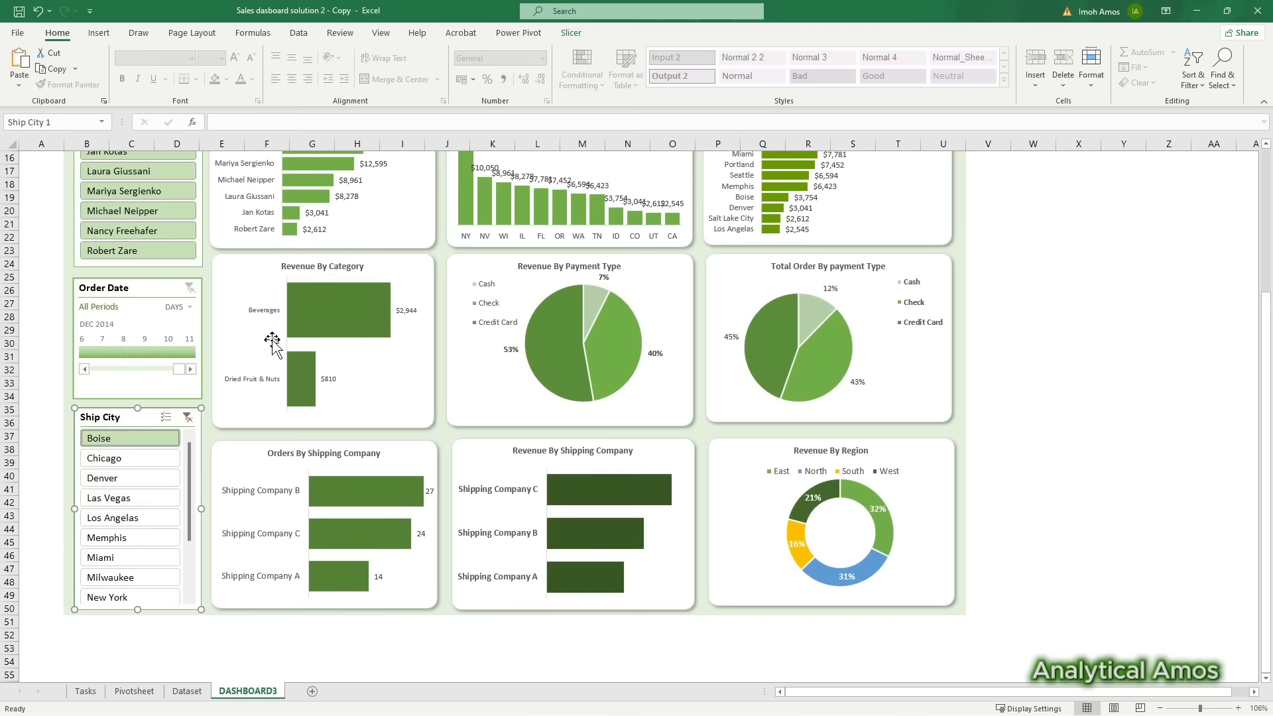
left_click(187, 418)
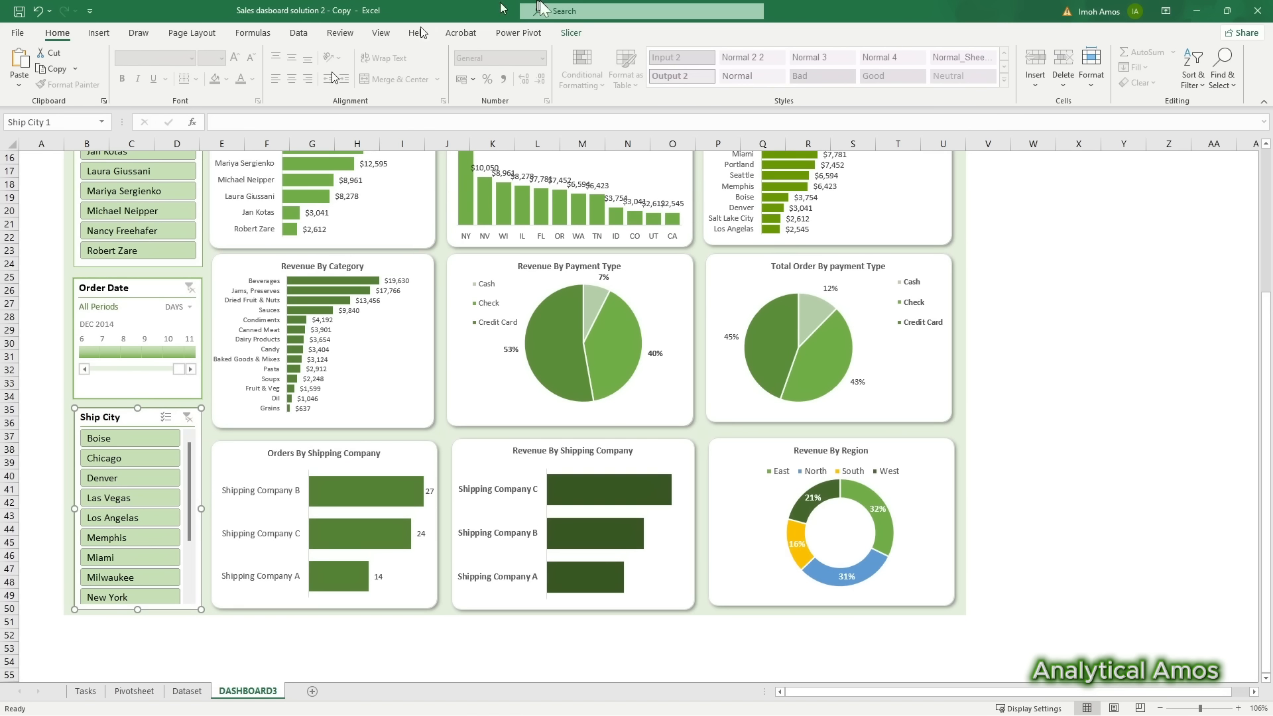
Step: Connect the Ship City slicer to all the Pivotsheet PivotTables, PivotTable4 through PivotTable13
left_click(571, 33)
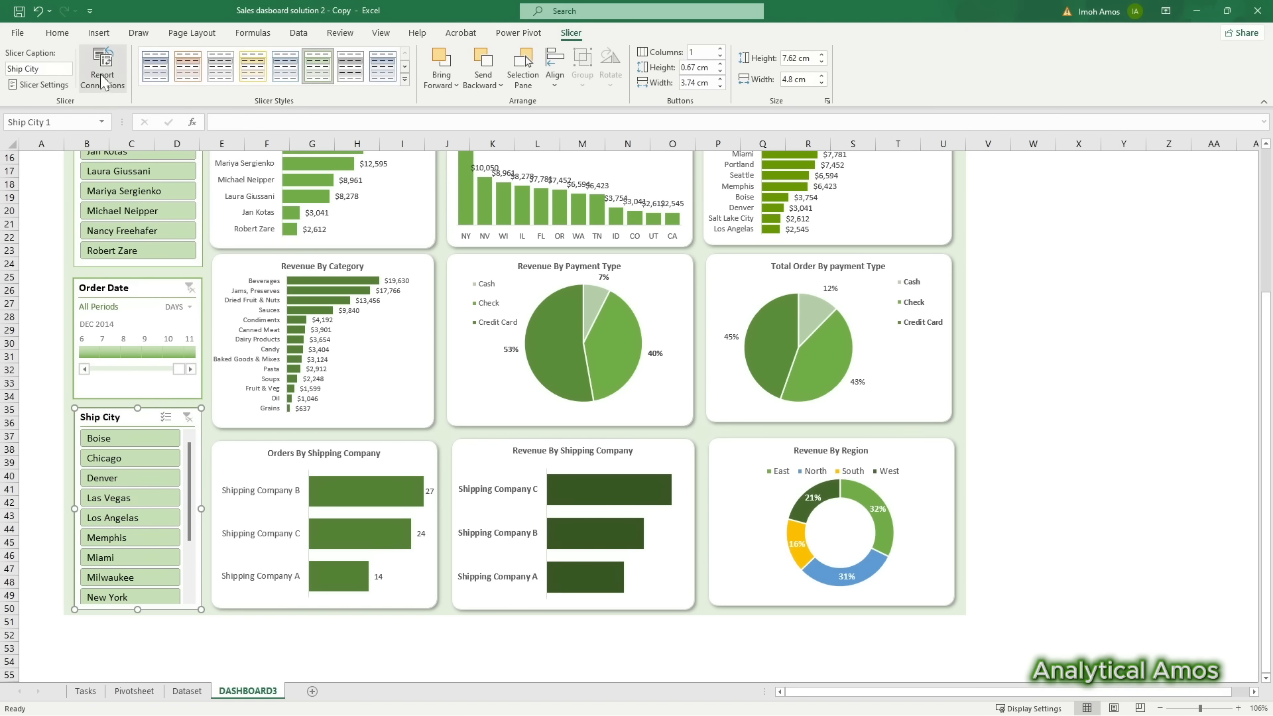
left_click(103, 79)
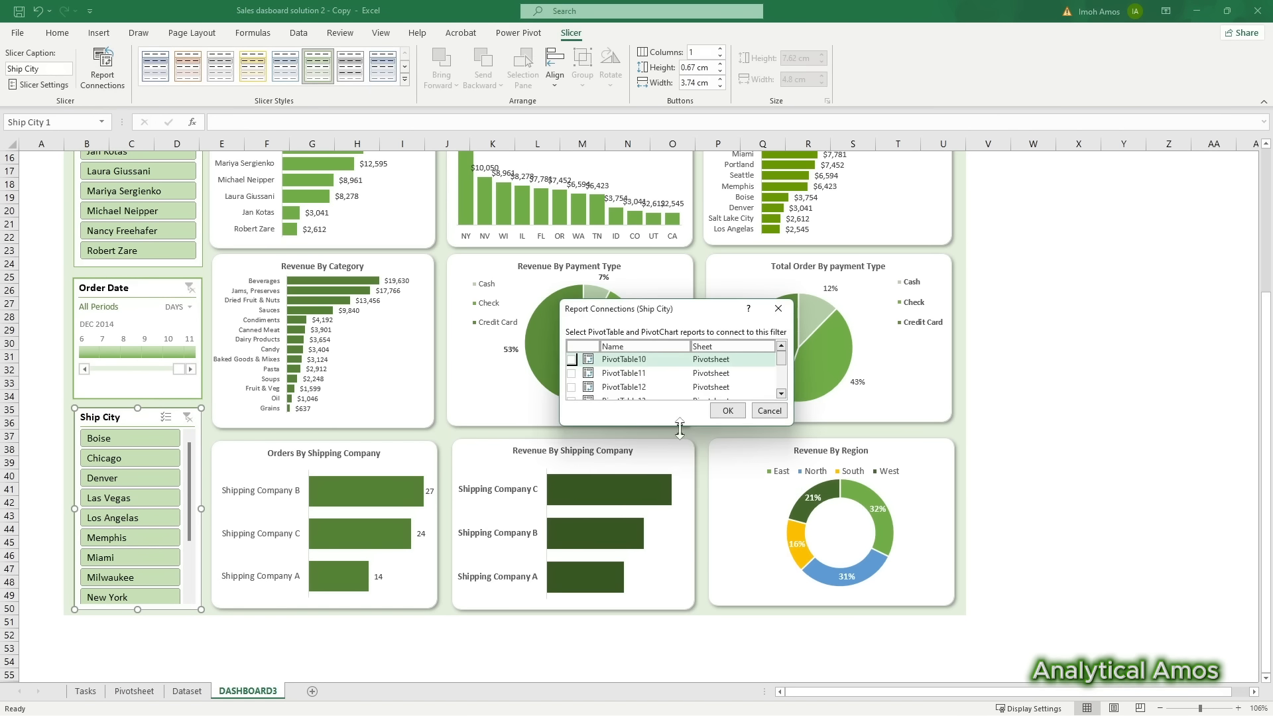
left_click_drag(679, 429, 663, 547)
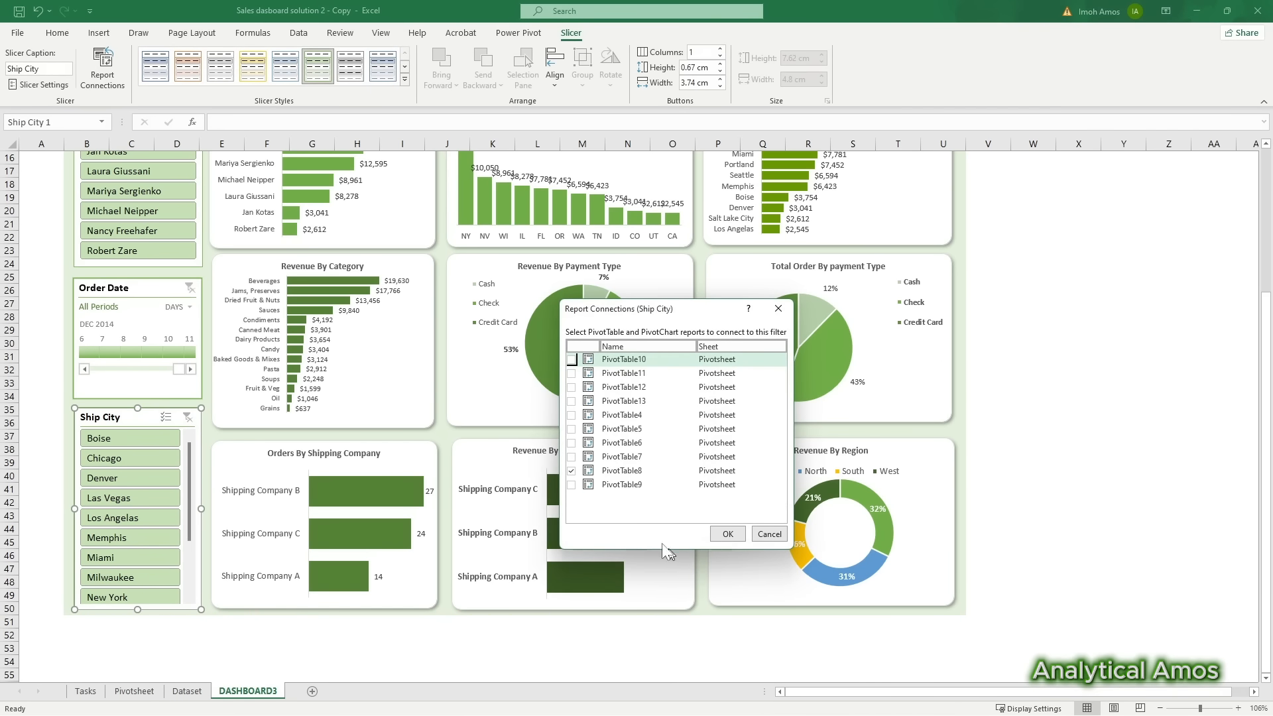
left_click(570, 360)
left_click(571, 374)
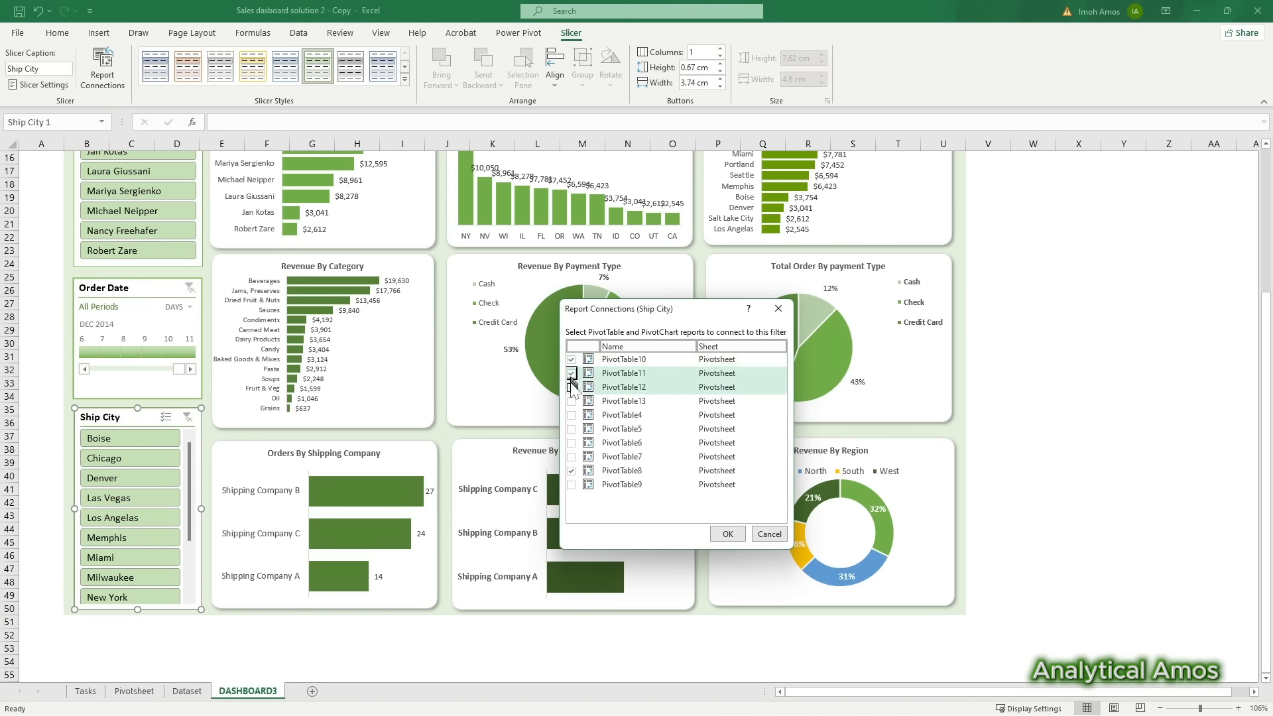
left_click(571, 387)
left_click(571, 401)
left_click(570, 415)
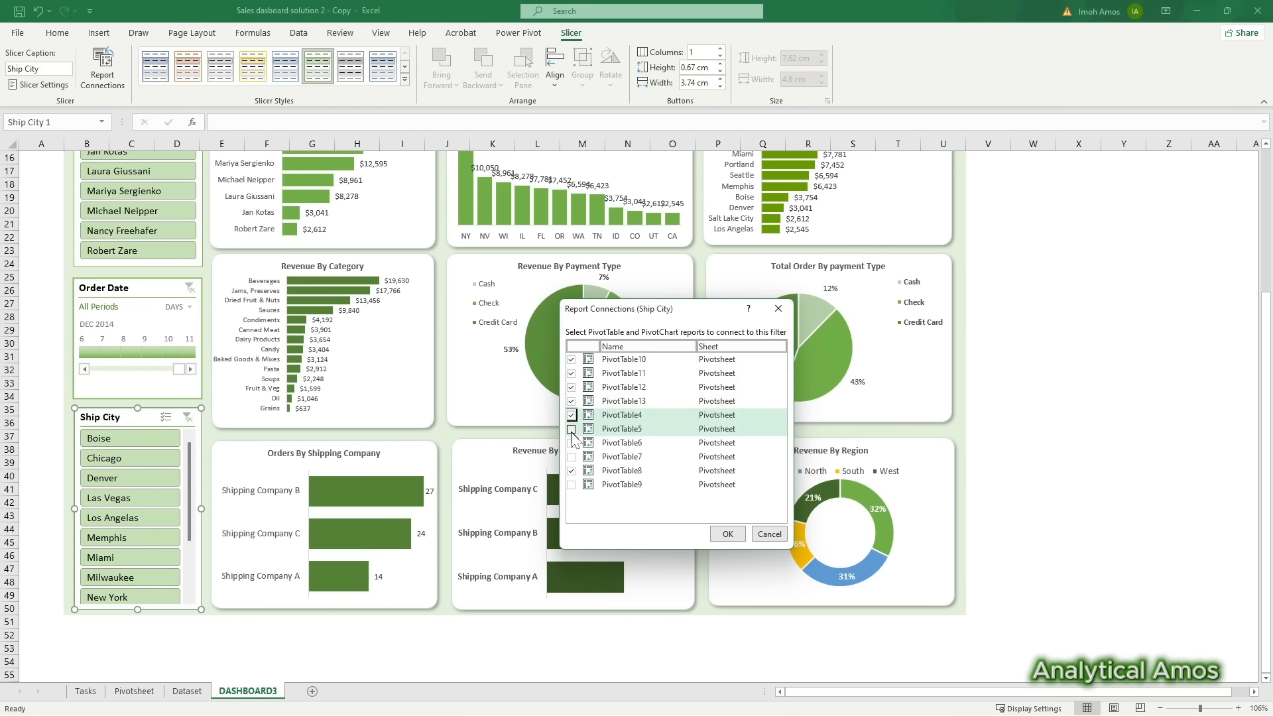
left_click(571, 429)
left_click(571, 442)
left_click(571, 456)
left_click(571, 485)
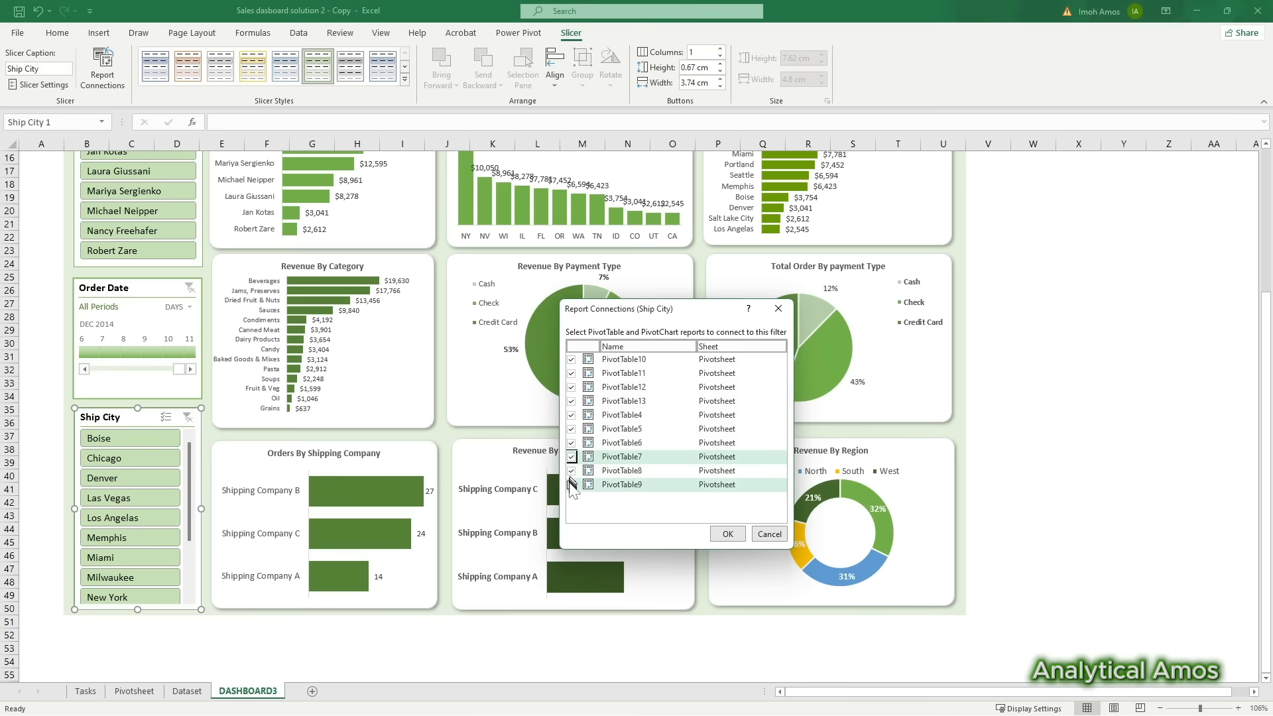
left_click(725, 533)
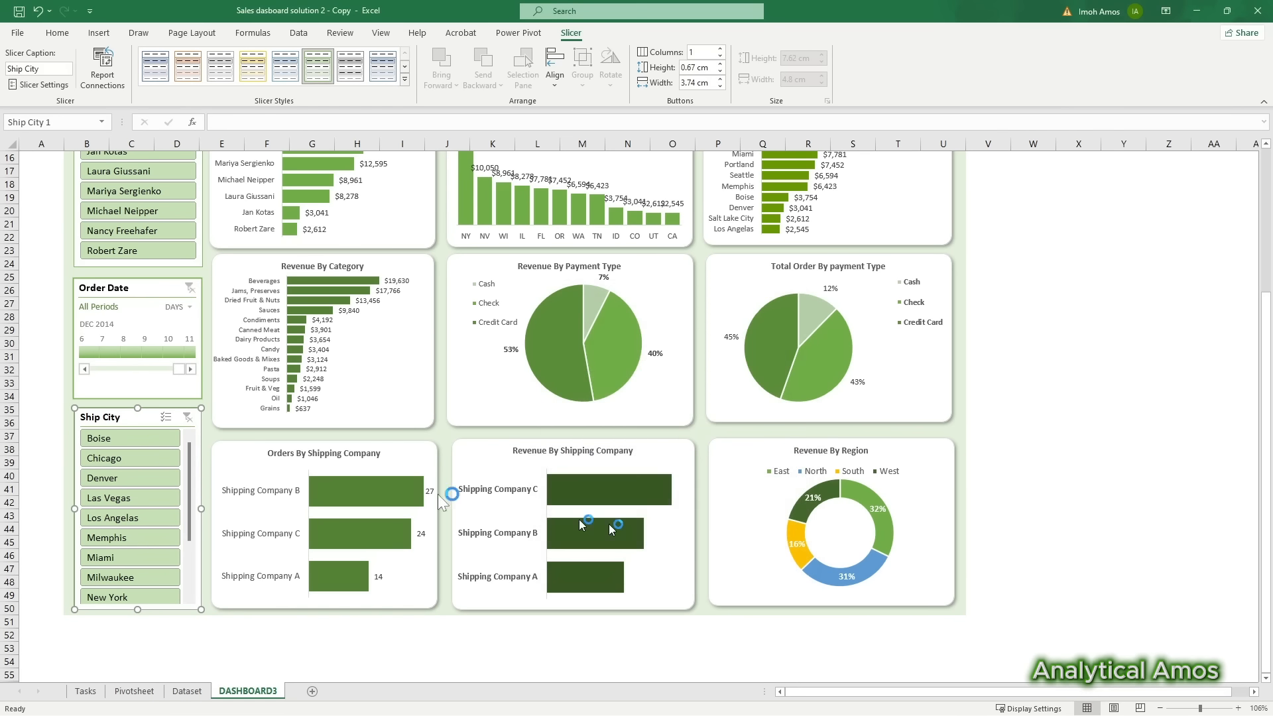
Step: Filter the connected Ship City slicer to Boise, check the dashboard's charts and cards, and clear the filter
left_click(120, 436)
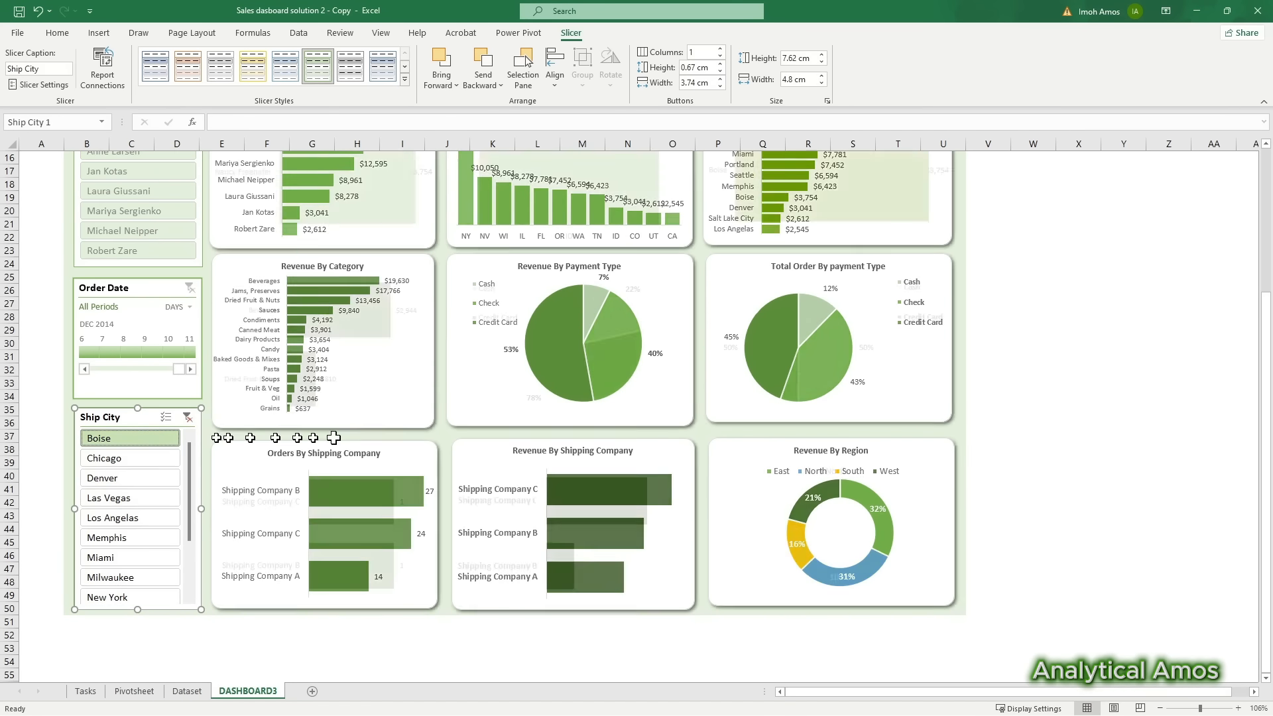
left_click(1060, 383)
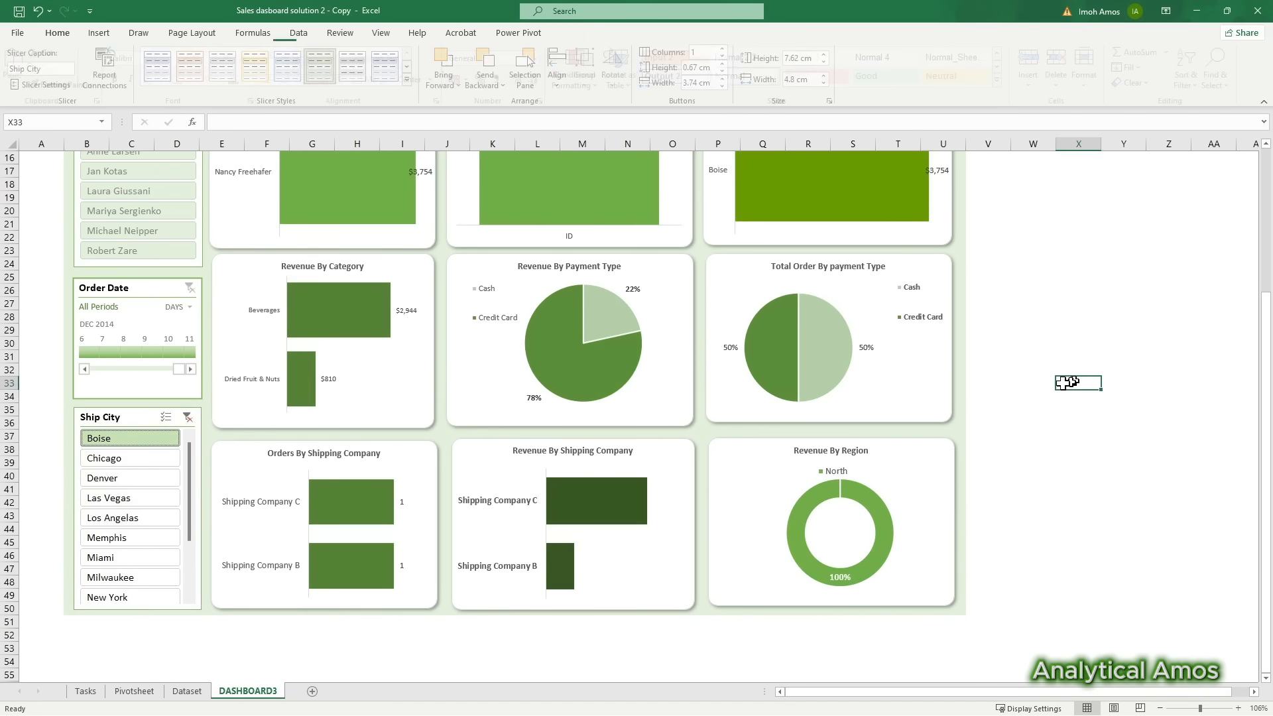
scroll(1059, 381, "up", 4)
scroll(1046, 394, "down", 2)
left_click(187, 470)
scroll(1026, 469, "up", 4)
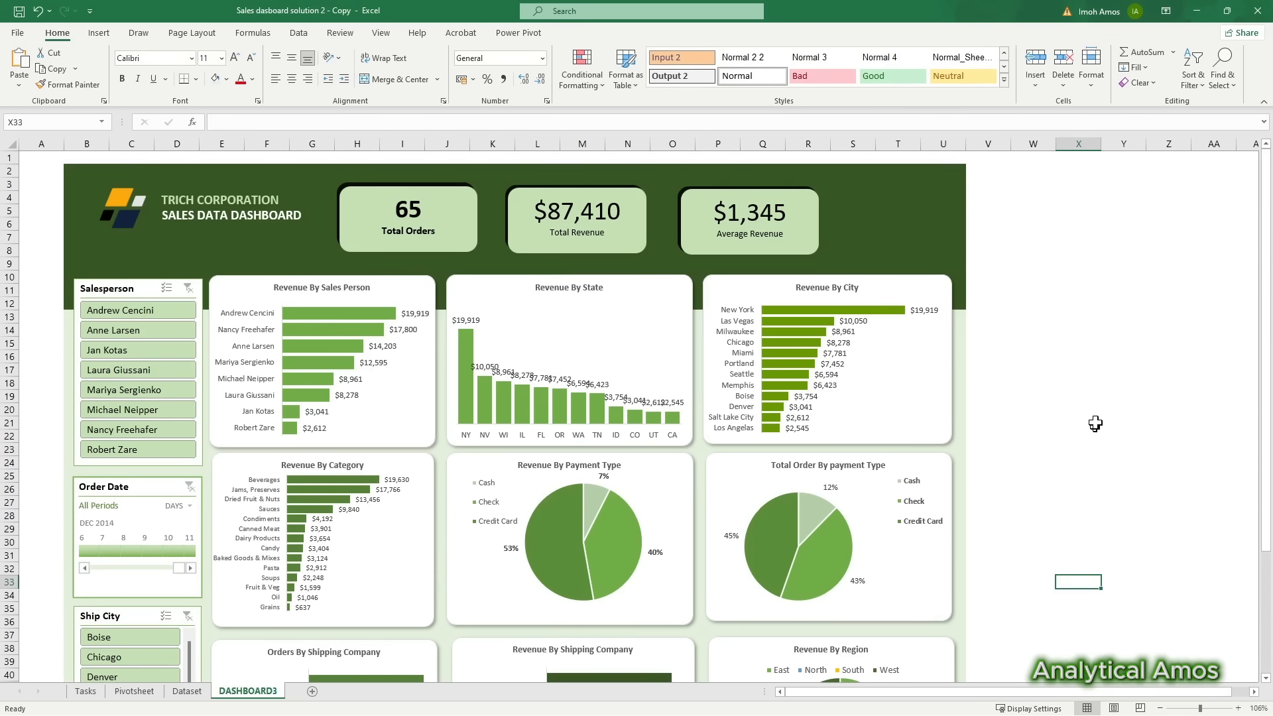
scroll(1057, 418, "down", 5)
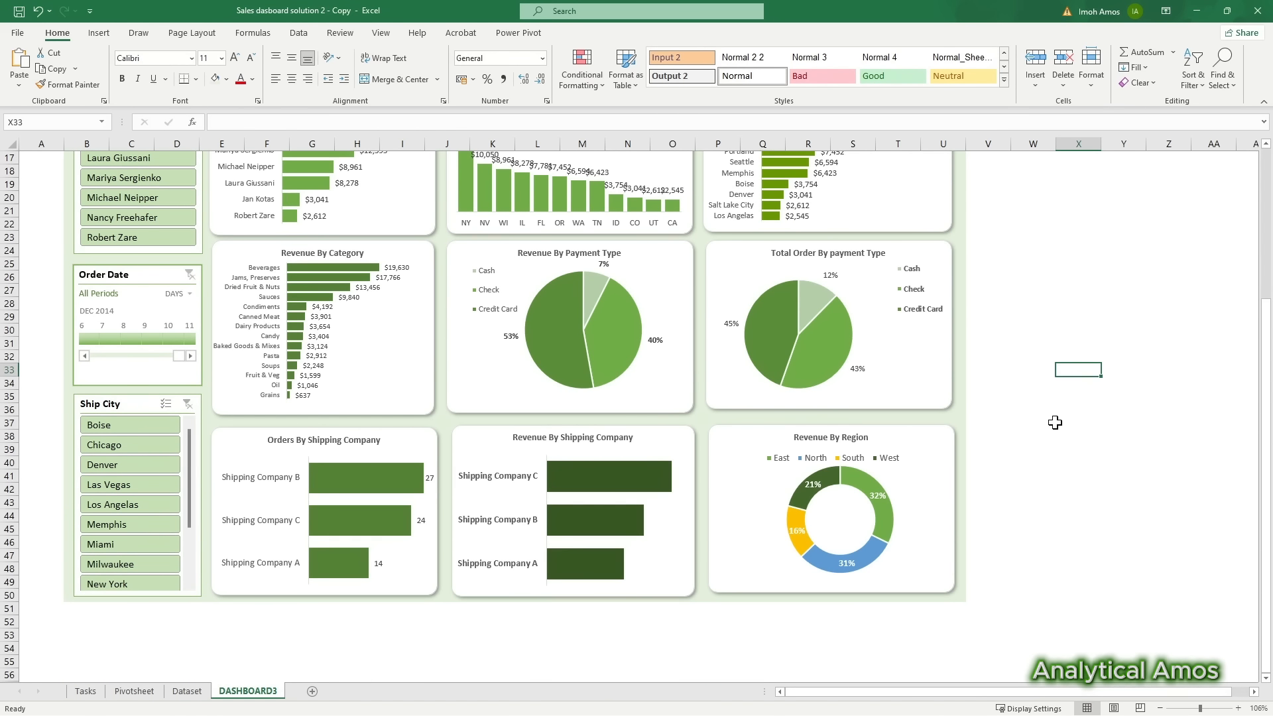
scroll(1055, 422, "up", 5)
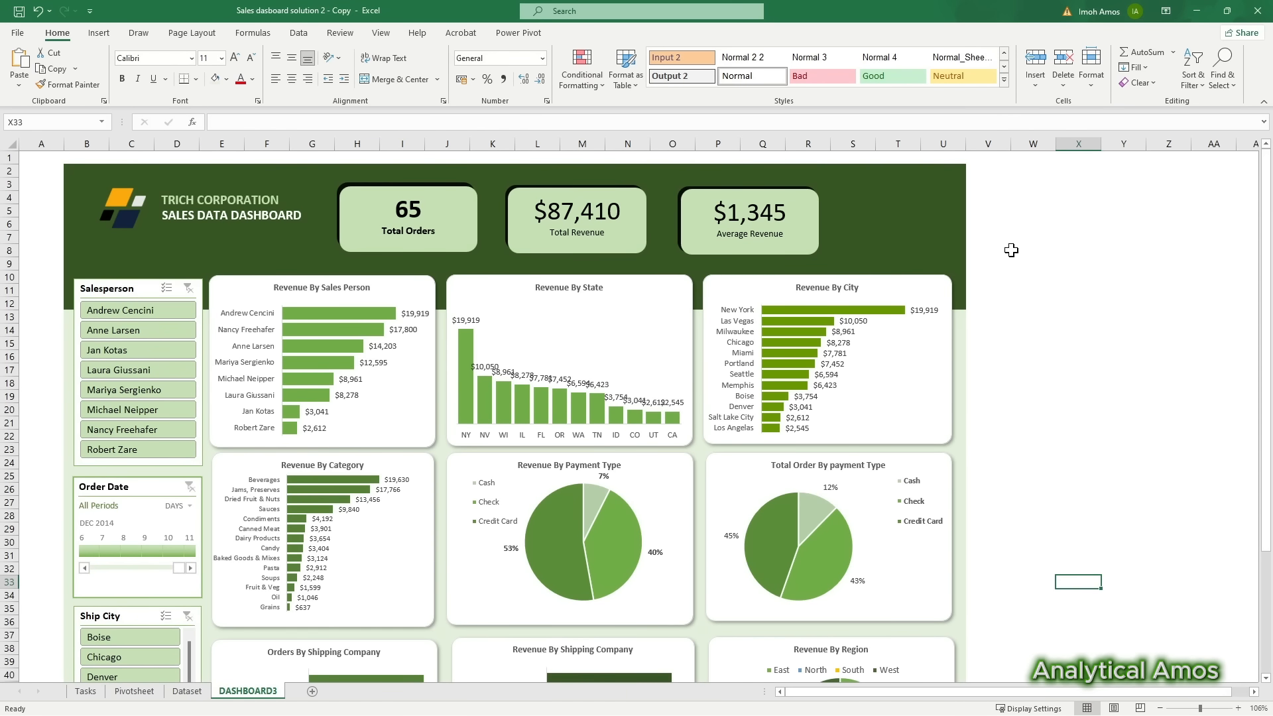
Step: Insert the logo_rev pie-chart picture and place it at a small size beside the number on the Total Orders card
left_click(372, 207)
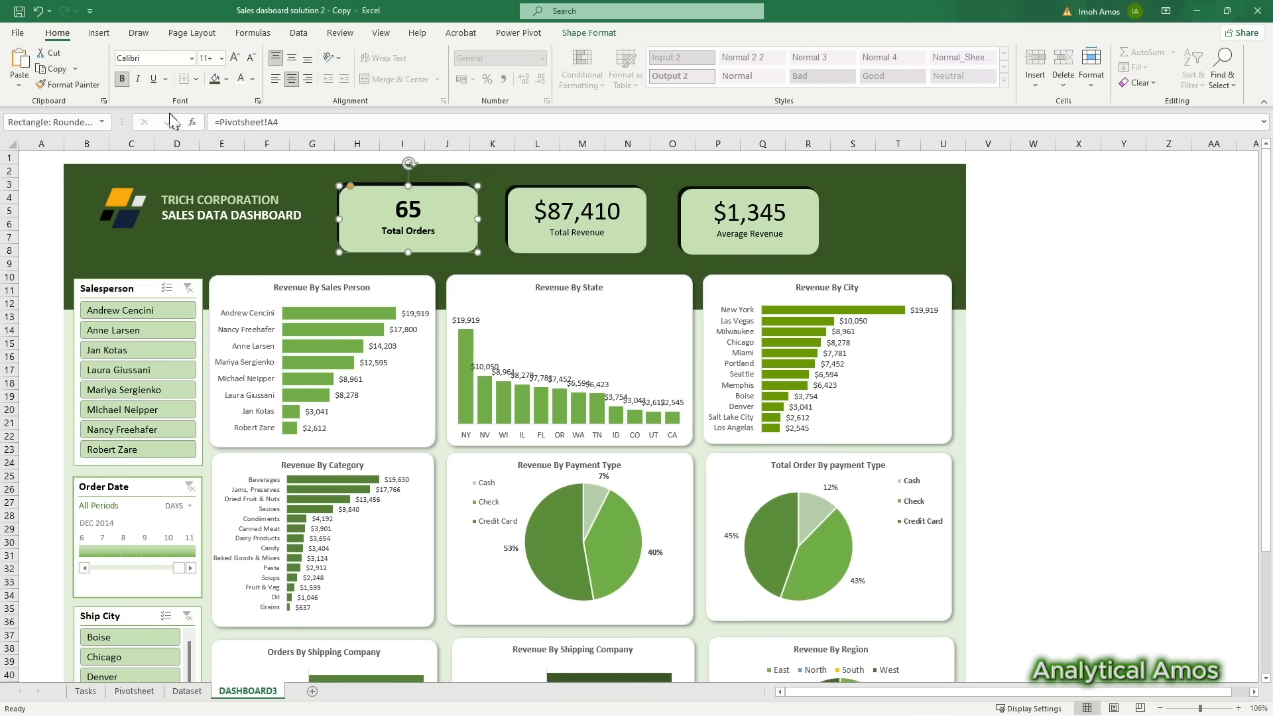
left_click(99, 33)
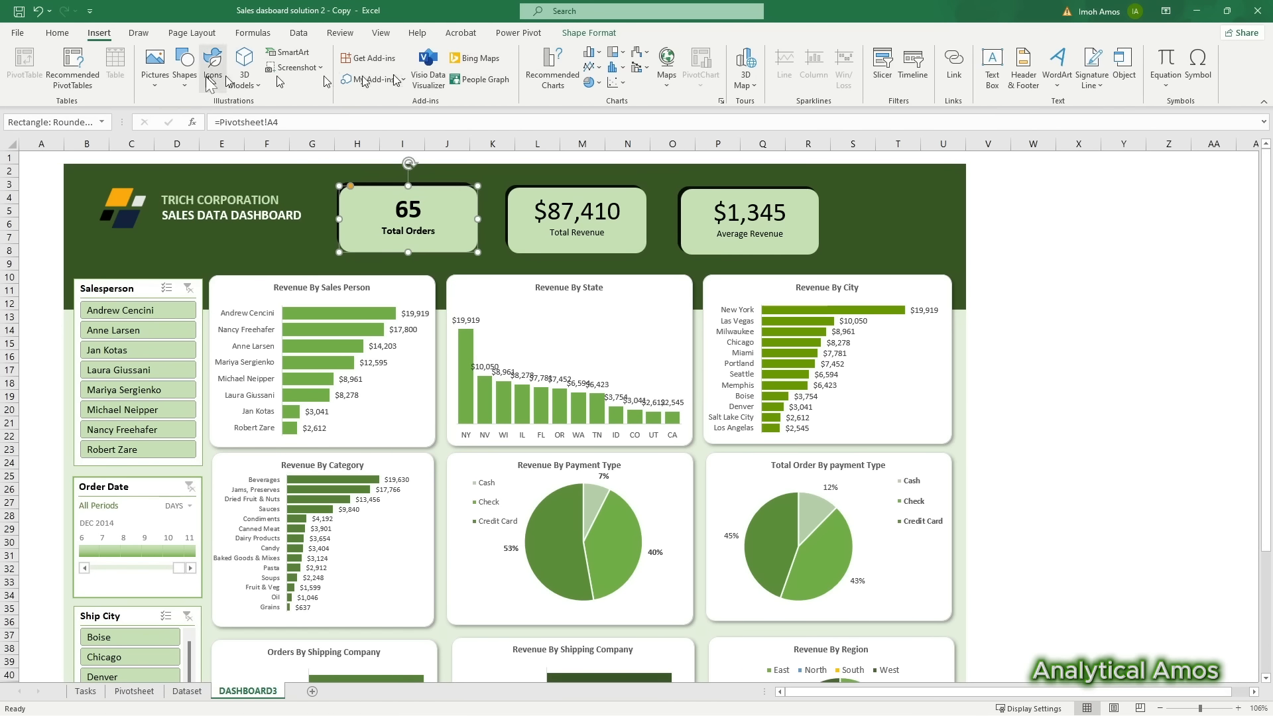
left_click(154, 84)
left_click(183, 124)
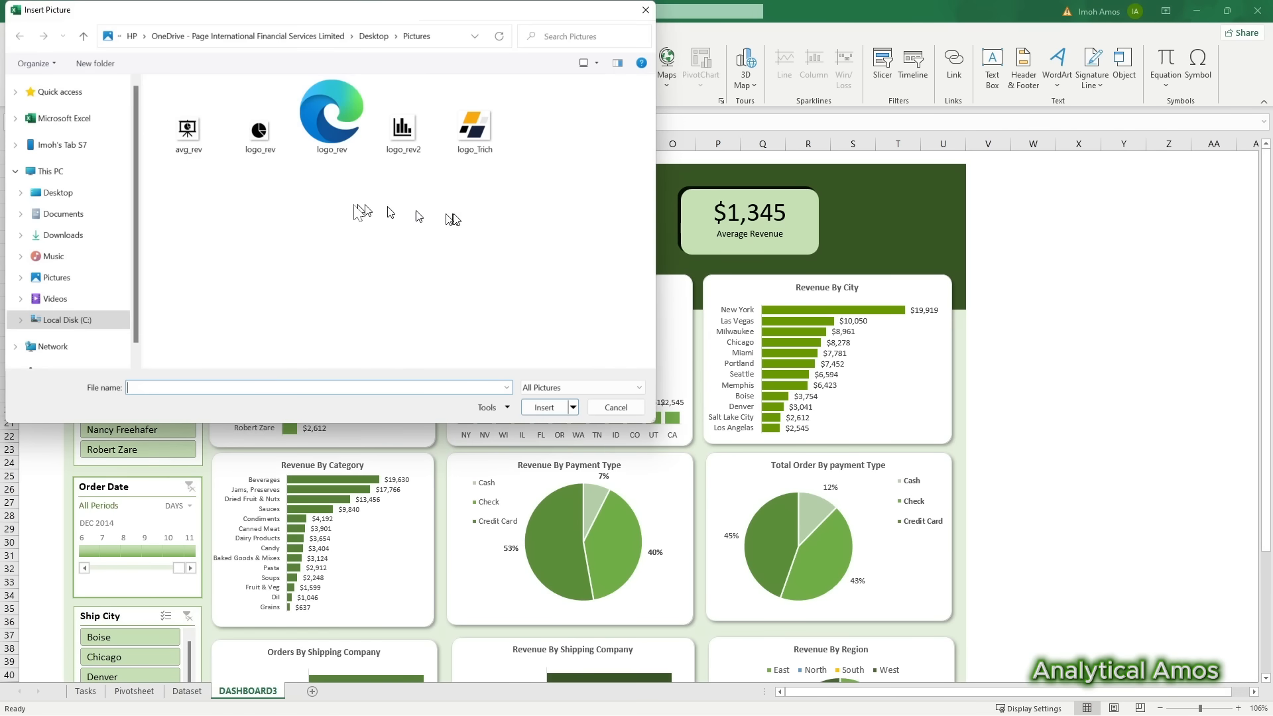
left_click(255, 146)
left_click(550, 407)
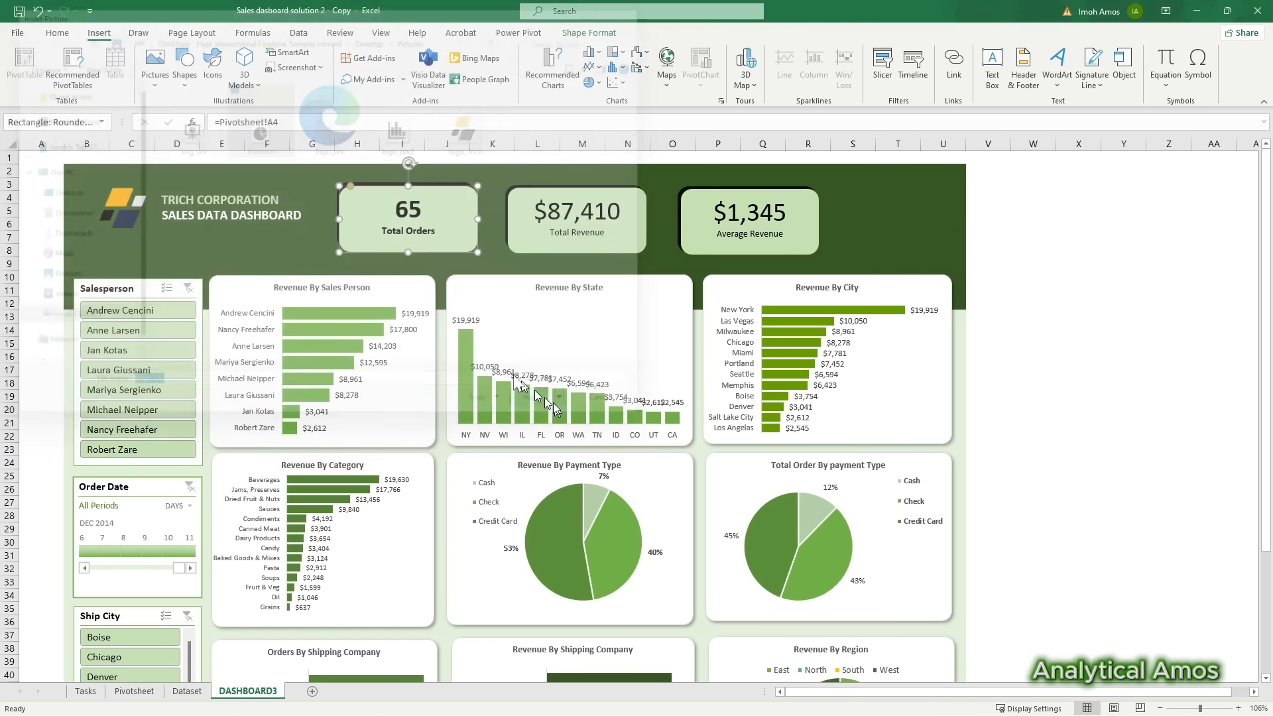
left_click_drag(1069, 589, 365, 210)
left_click(447, 264)
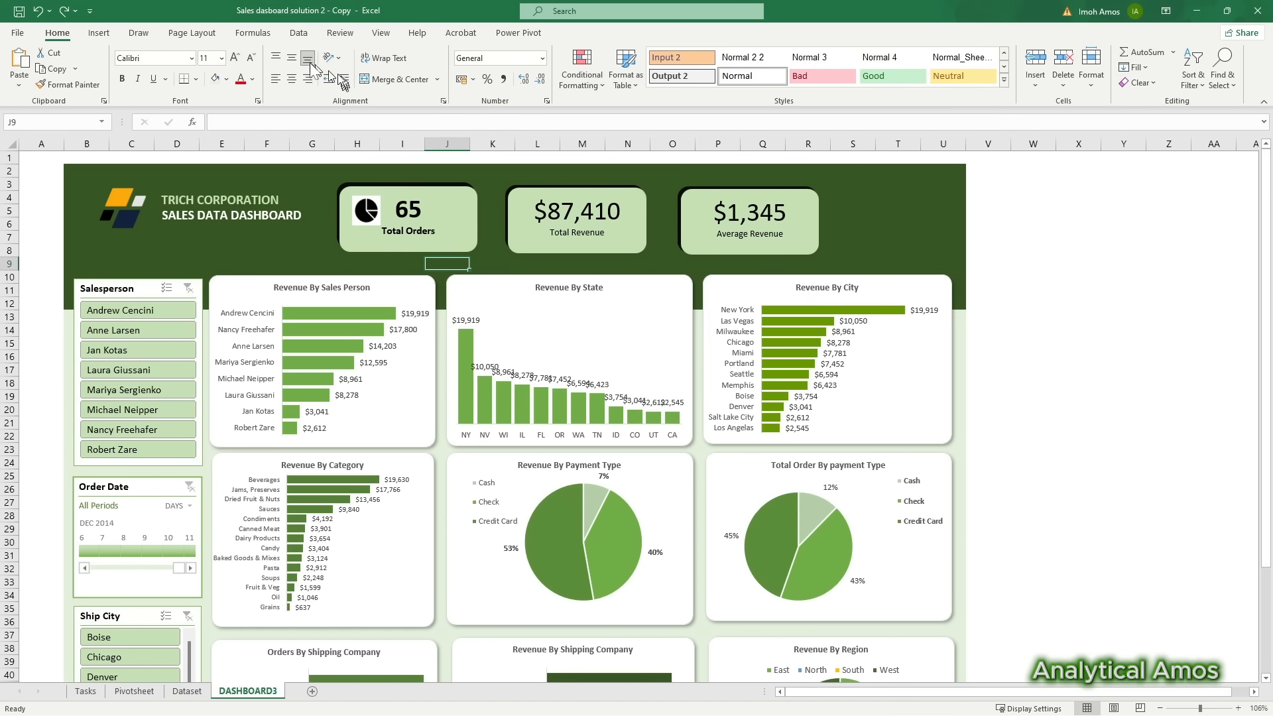
Step: Insert the logo_rev2 and avg_rev pictures and place them at a small size on the Total Revenue and Average Revenue cards
left_click(99, 32)
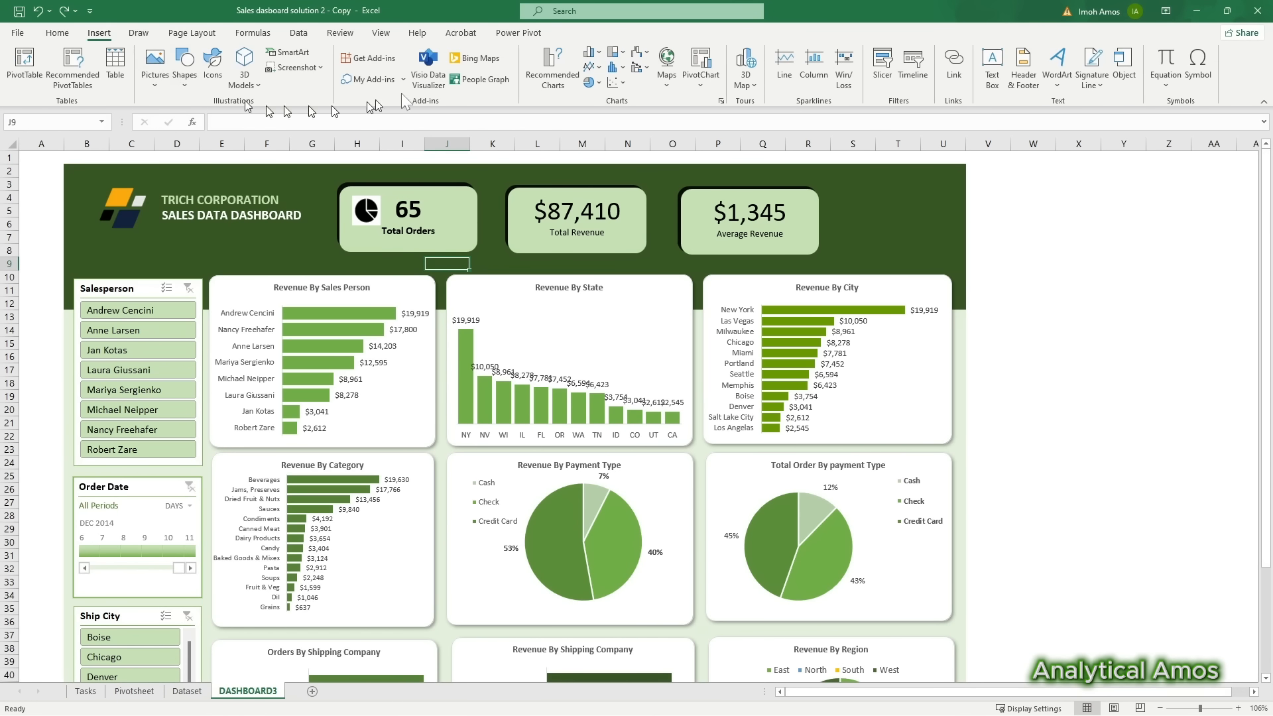
left_click(167, 82)
left_click(182, 123)
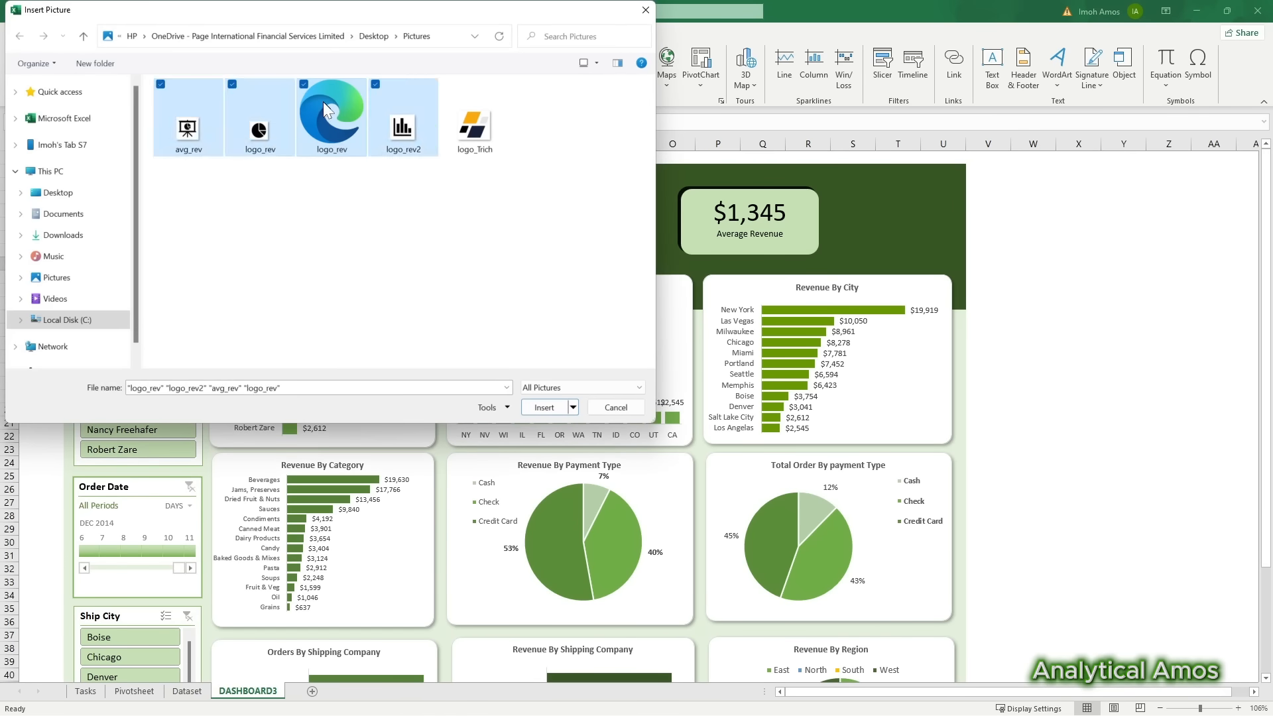
left_click(324, 102)
left_click(193, 109)
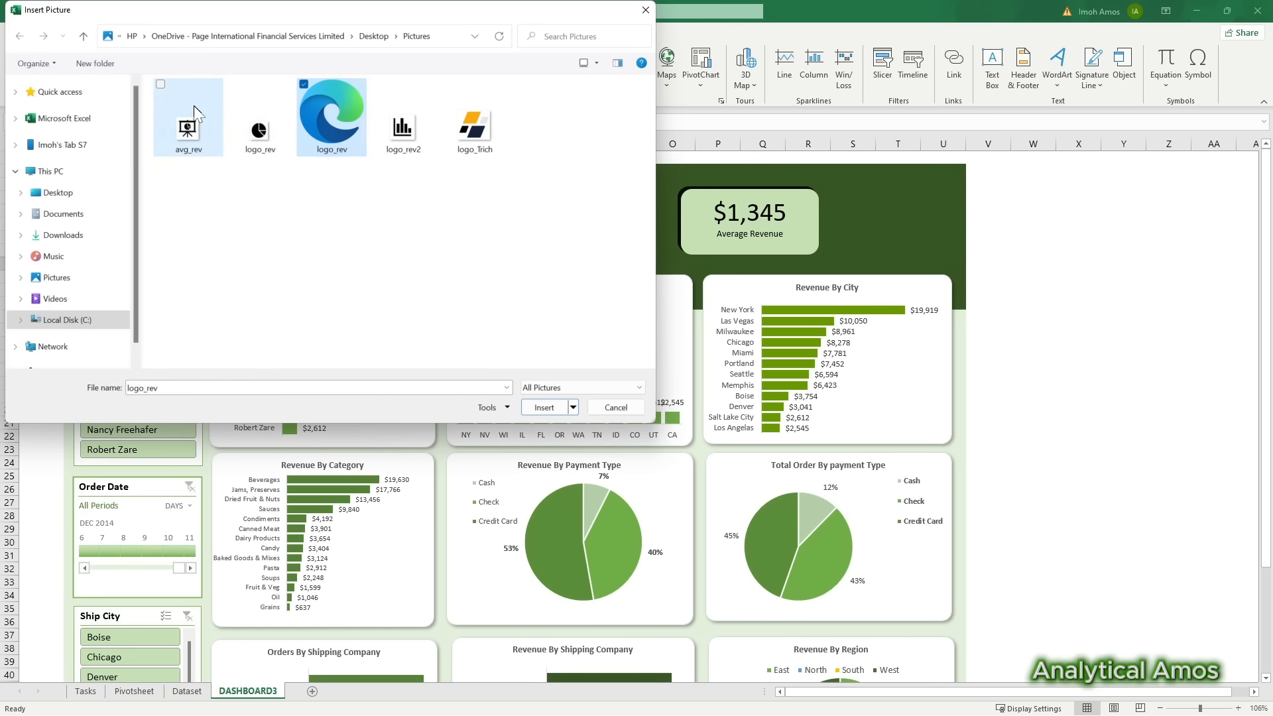
left_click(421, 106, "ctrl")
left_click(538, 405)
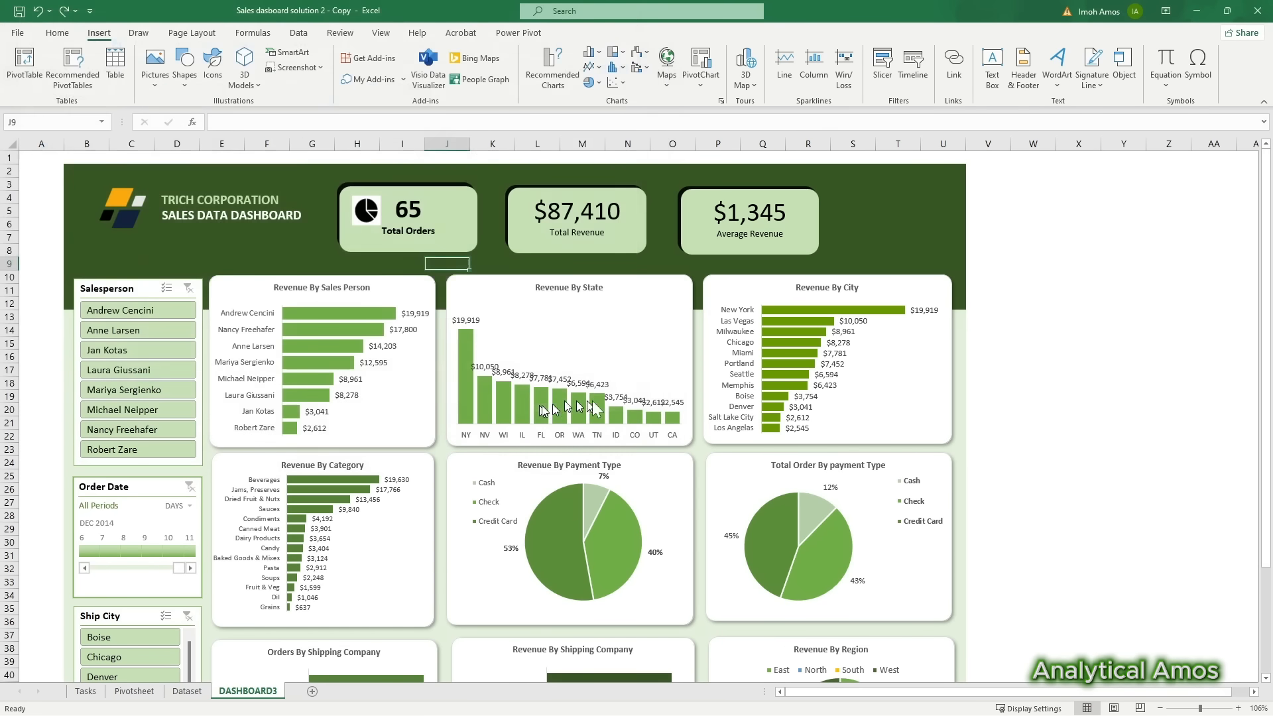
left_click_drag(455, 289, 524, 227)
left_click_drag(498, 216, 687, 217)
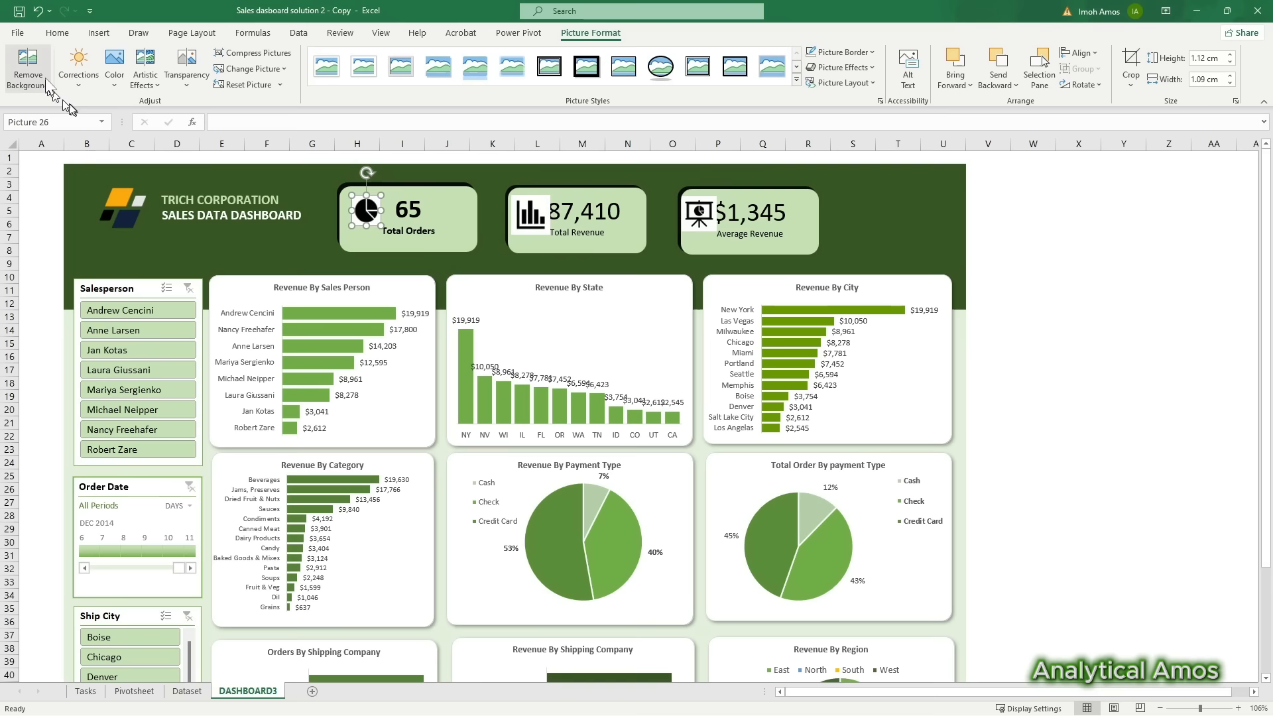
Step: Remove the picture backgrounds from the icons on the Total Orders, Total Revenue and Average Revenue cards
left_click(28, 66)
left_click(438, 249)
left_click(531, 216)
left_click(25, 68)
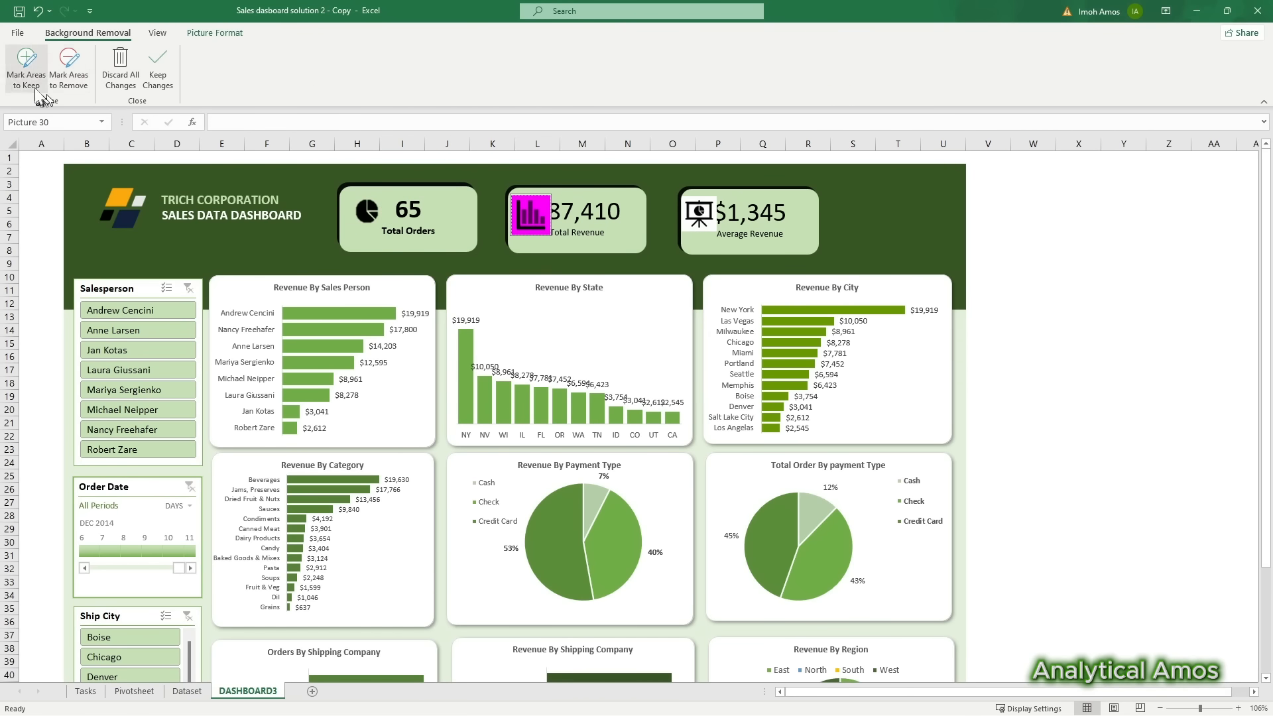
left_click(27, 67)
left_click_drag(520, 204, 544, 227)
left_click(563, 238)
left_click(699, 215)
left_click(25, 68)
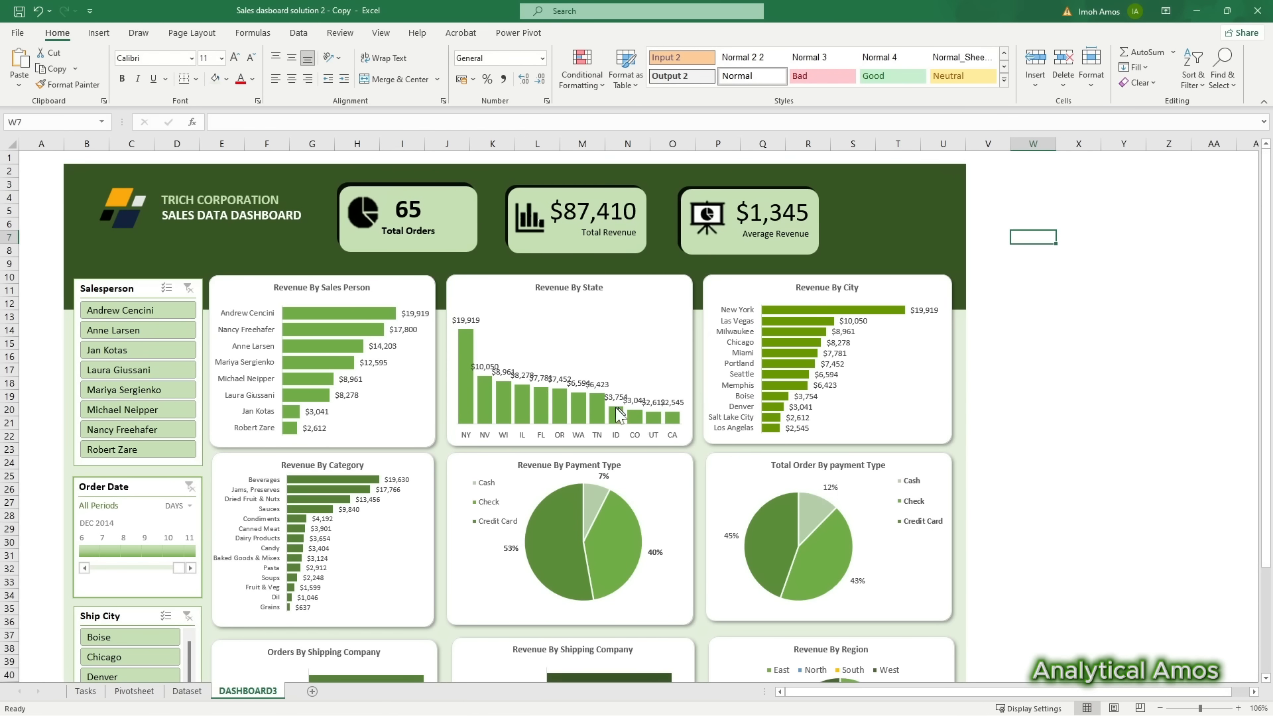
Step: Test the Salesperson slicer with single salespeople and the Order Date timeline with Dec 8, 2014, clearing each filter
mouse_move(618, 412)
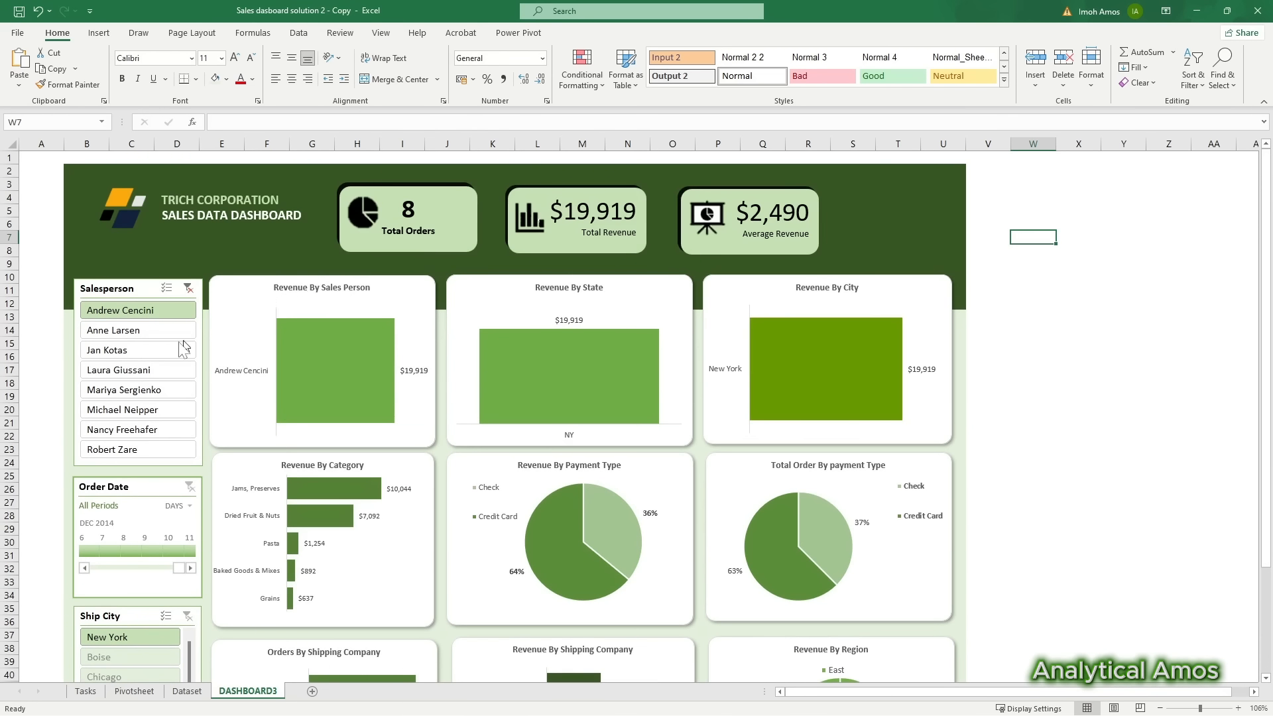
left_click(138, 335)
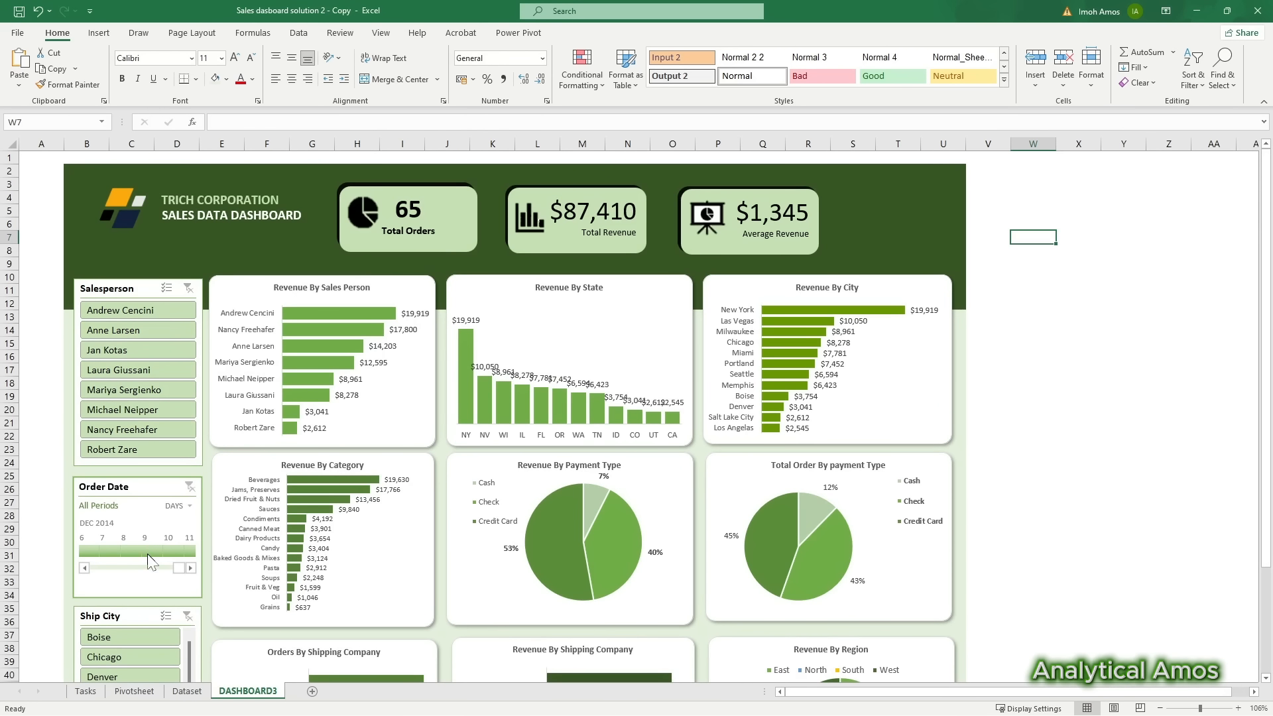
left_click(149, 553)
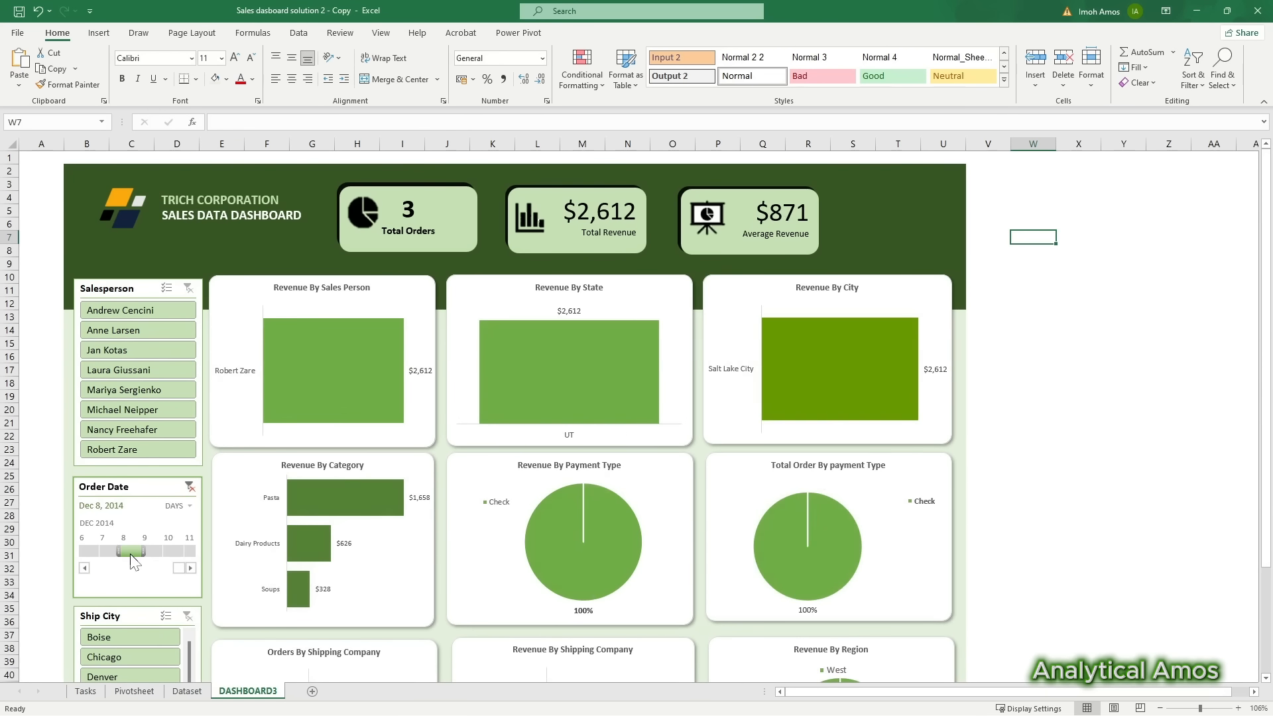
left_click_drag(133, 554, 159, 553)
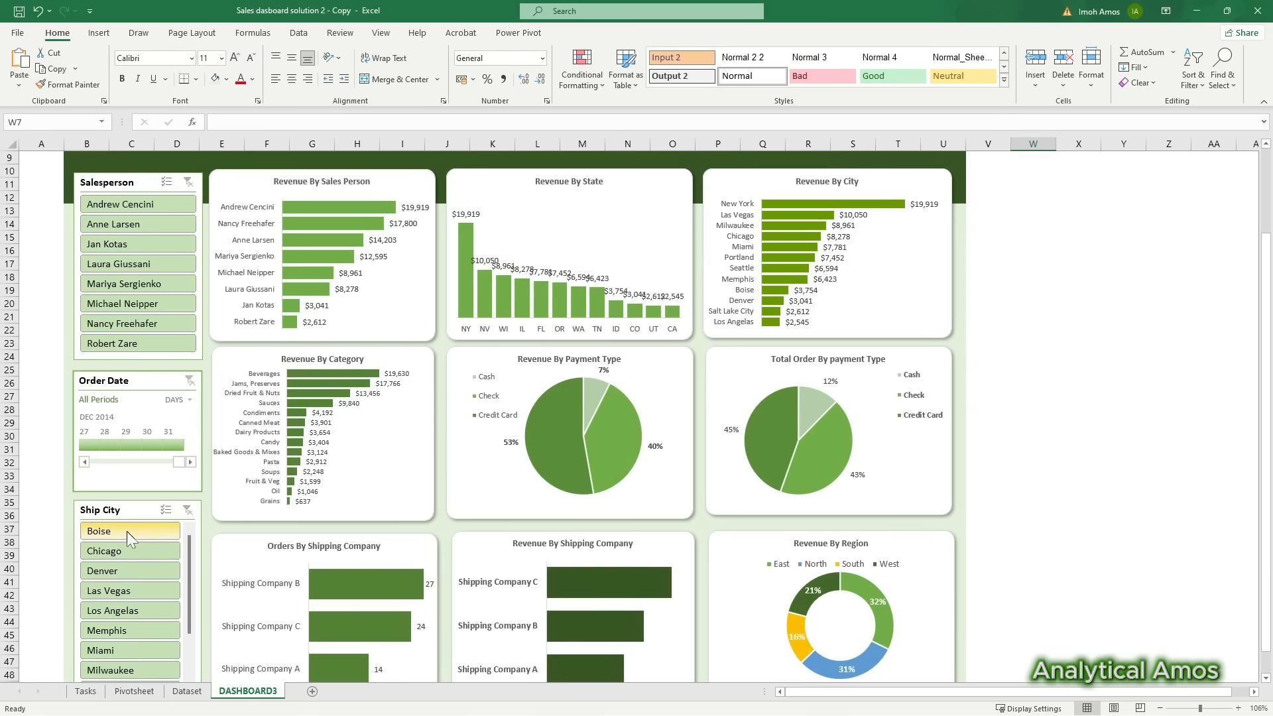
Step: Filter the Ship City slicer to Chicago, check the dashboard's charts, and clear the filter
left_click(125, 548)
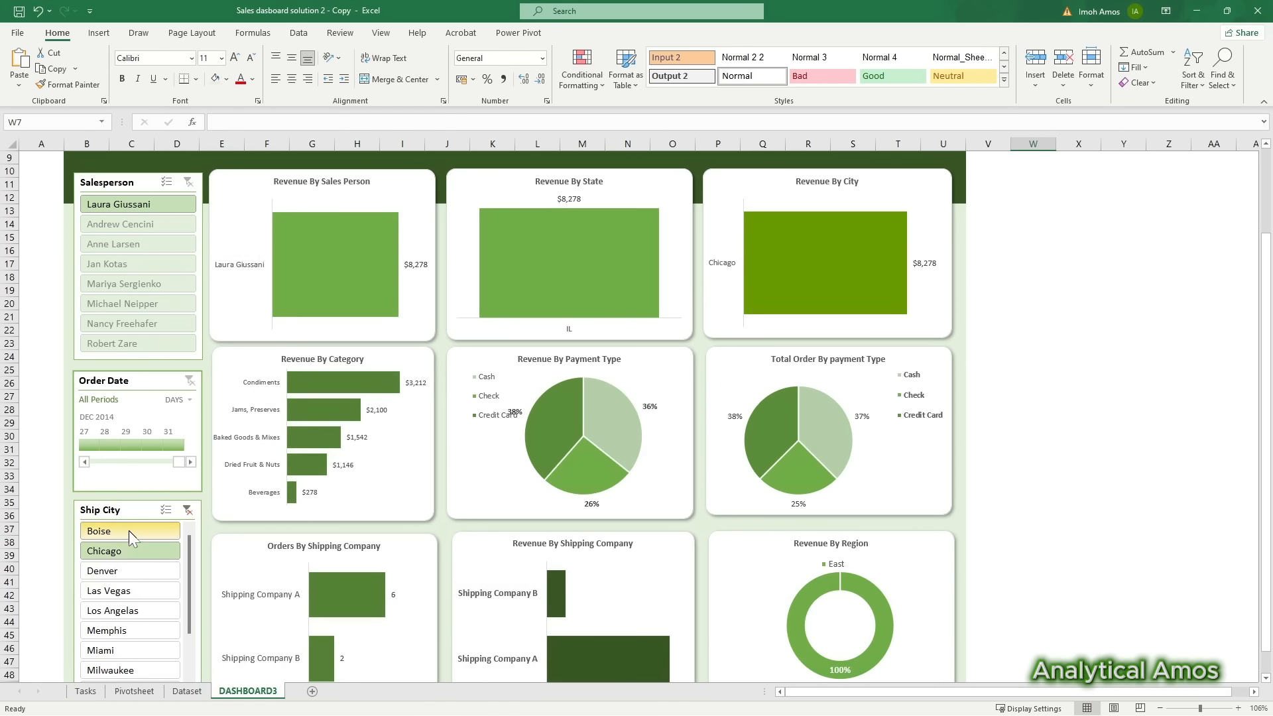
left_click(129, 530)
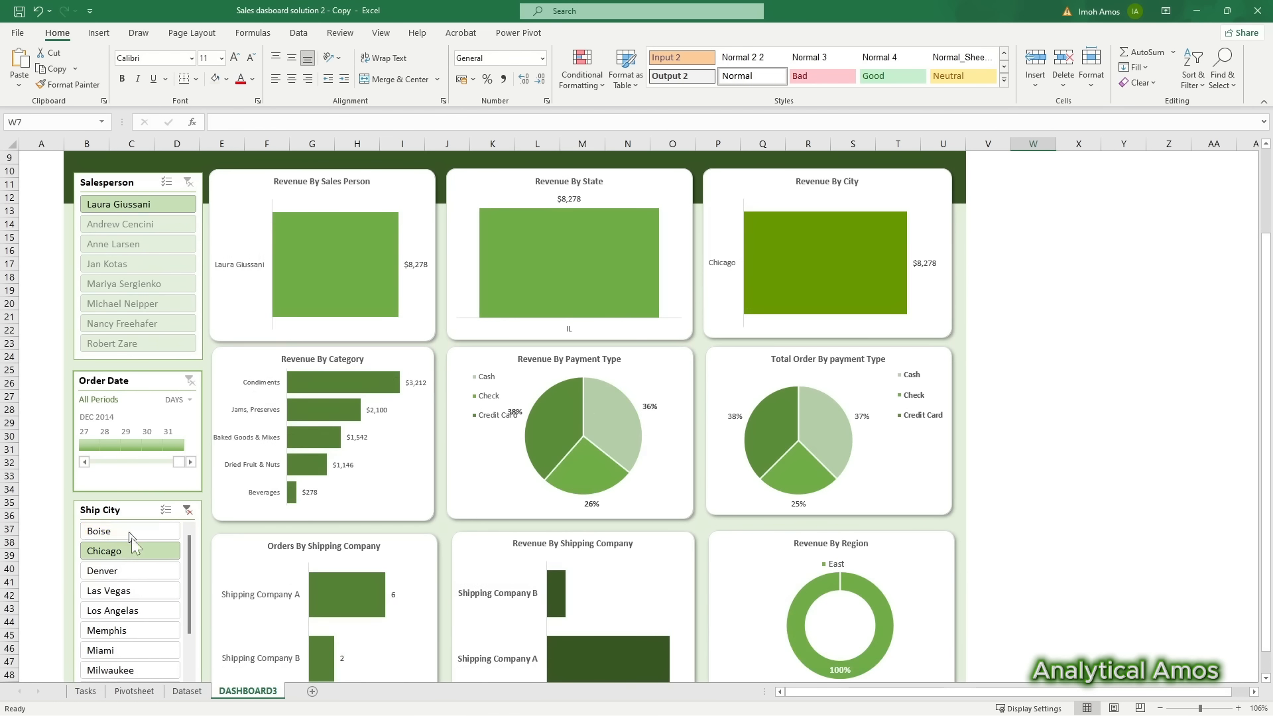
left_click(188, 511)
scroll(477, 457, "up", 3)
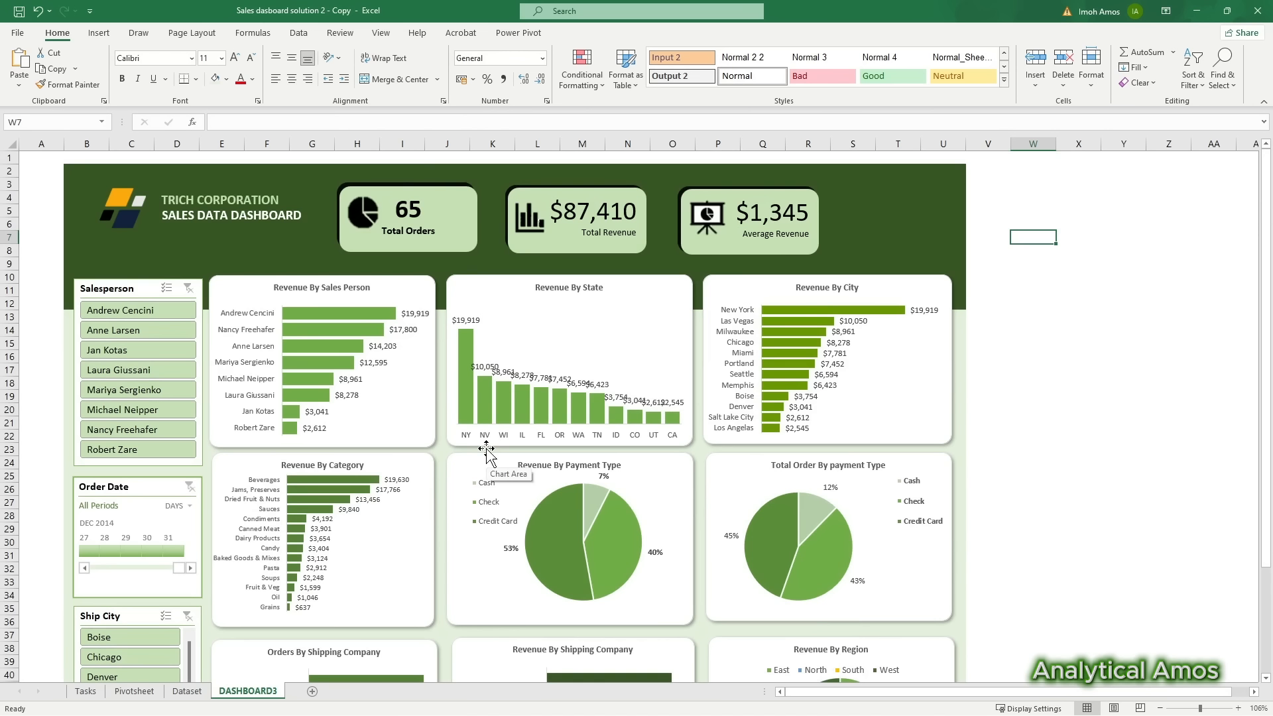